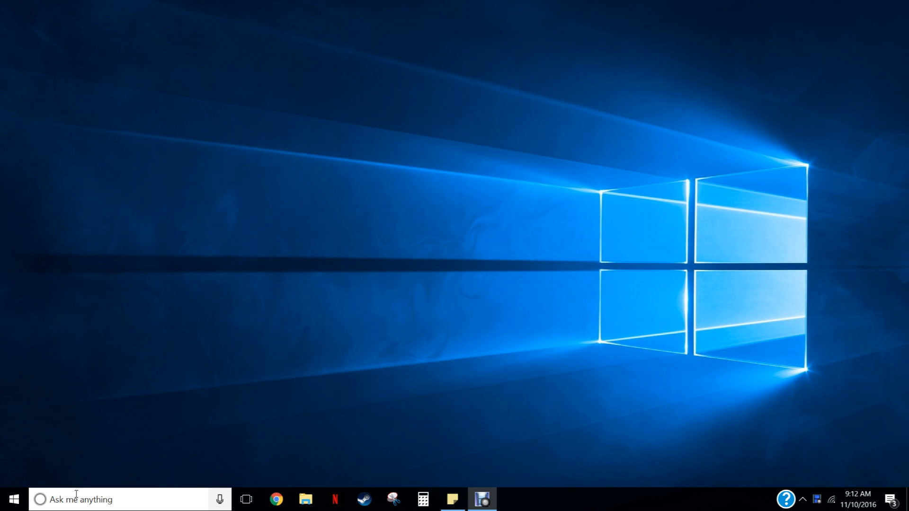
# - Find and launch STAR-CCM+ 11.06.010-R8 for Windows 64
pyautogui.click(80, 500)
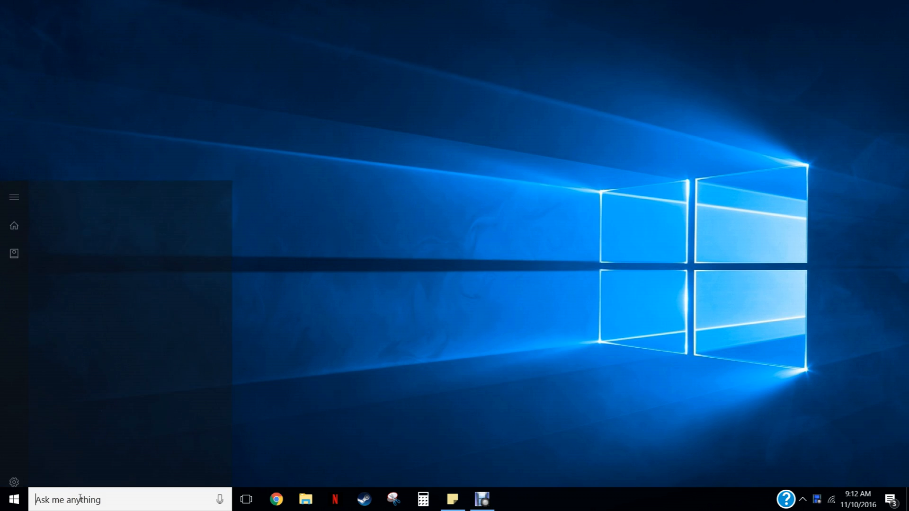
pyautogui.write('star')
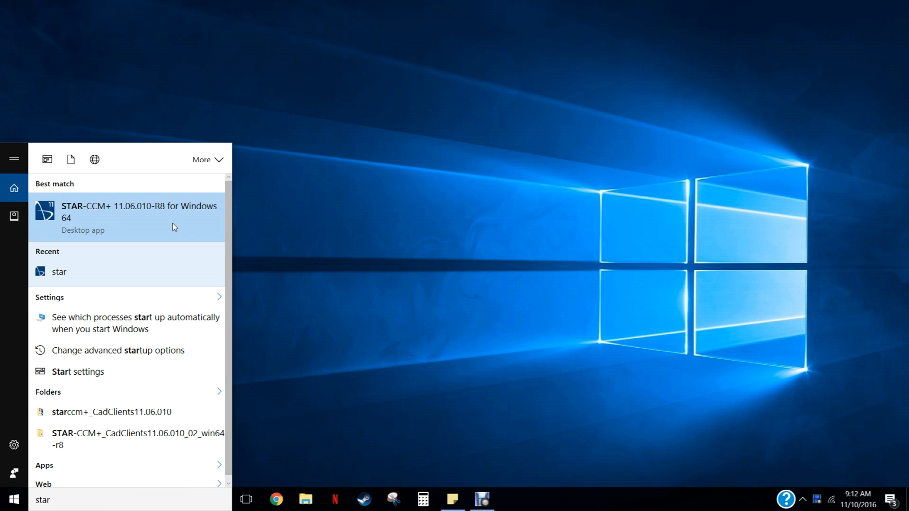
pyautogui.click(121, 225)
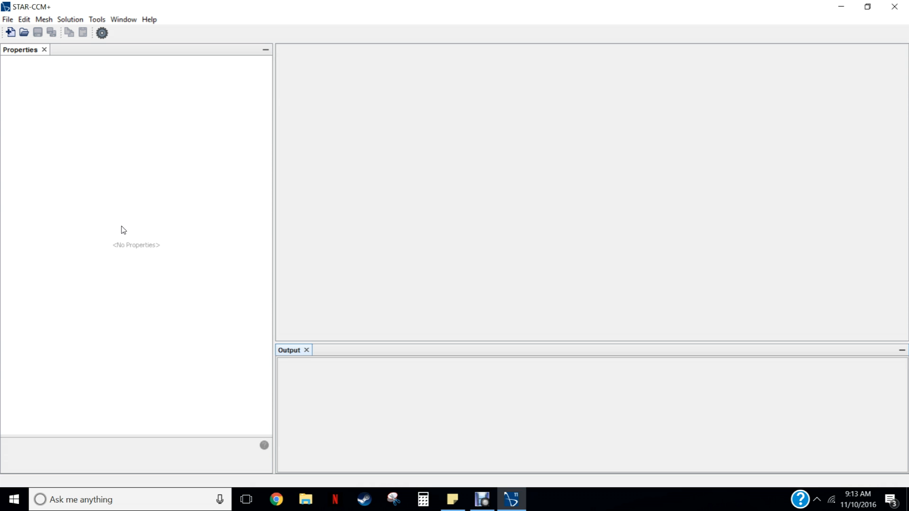
# - Create a new simulation and highlight the server idle time limit line in its output log
pyautogui.click(9, 20)
pyautogui.click(9, 20)
pyautogui.click(8, 20)
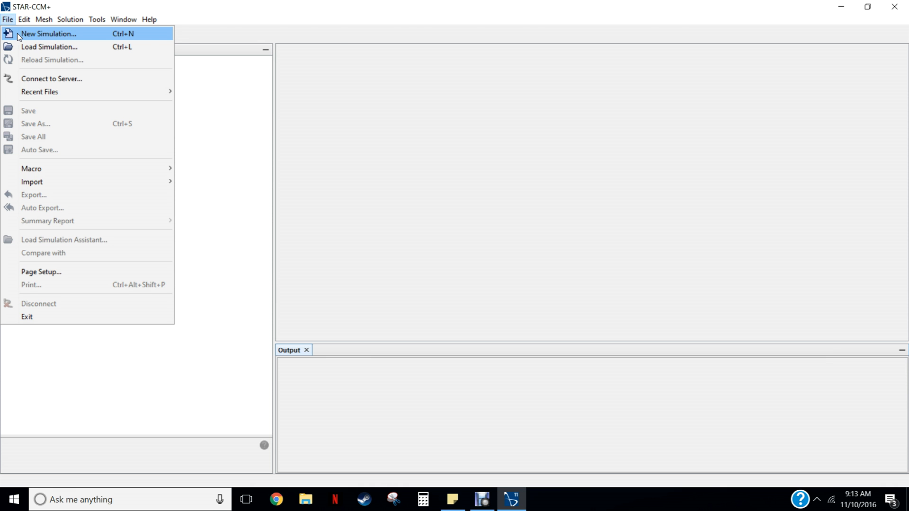
pyautogui.click(17, 33)
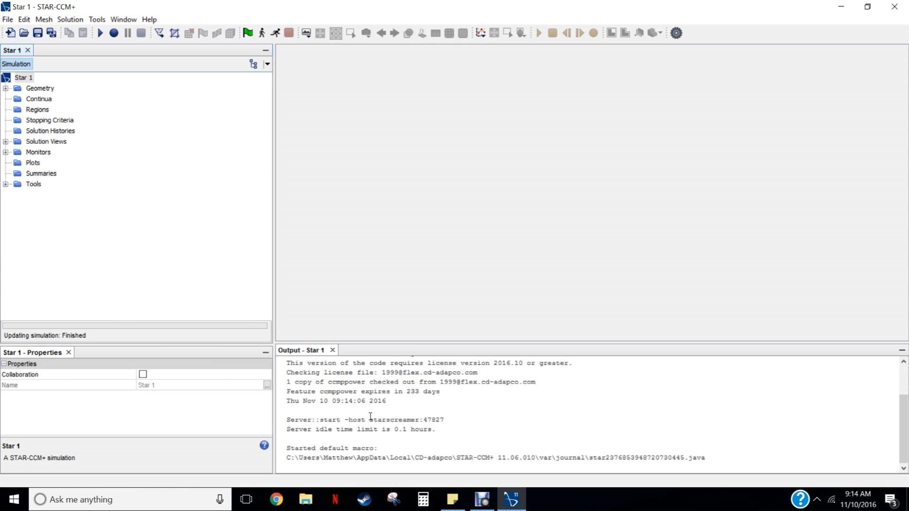
pyautogui.moveTo(294, 429); pyautogui.dragTo(435, 431)
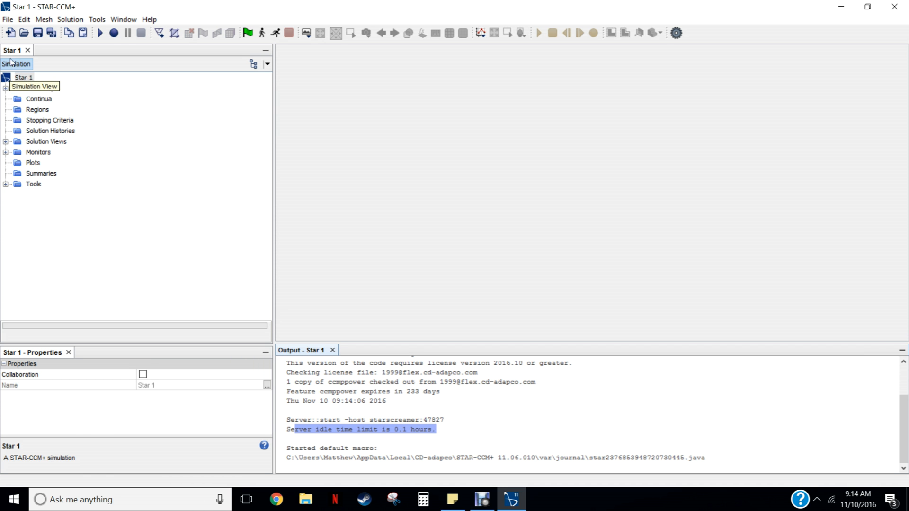
# - Create a new 3D-CAD model under the simulation's geometry
pyautogui.click(6, 89)
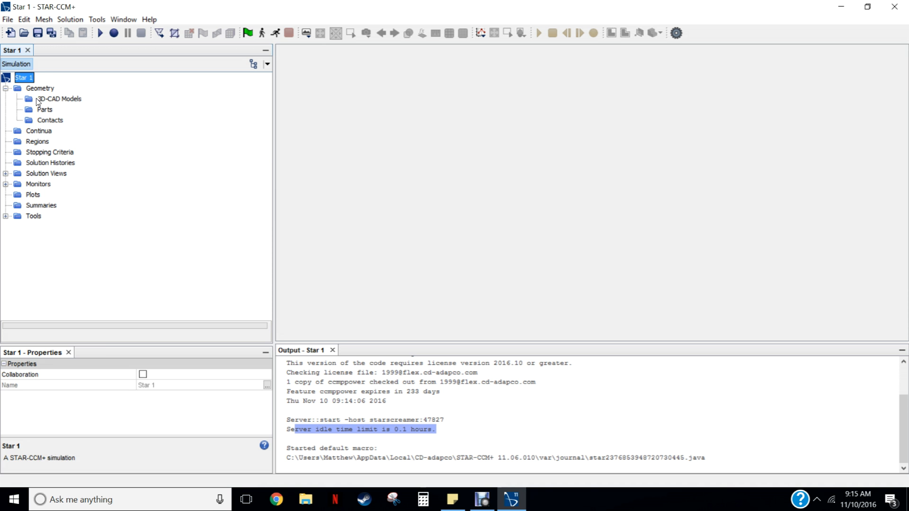
pyautogui.click(44, 100)
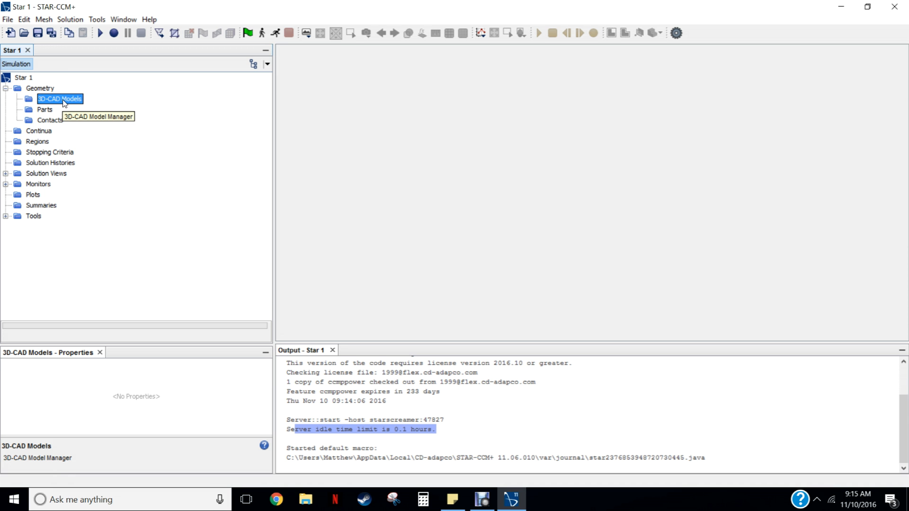
pyautogui.rightClick(65, 104)
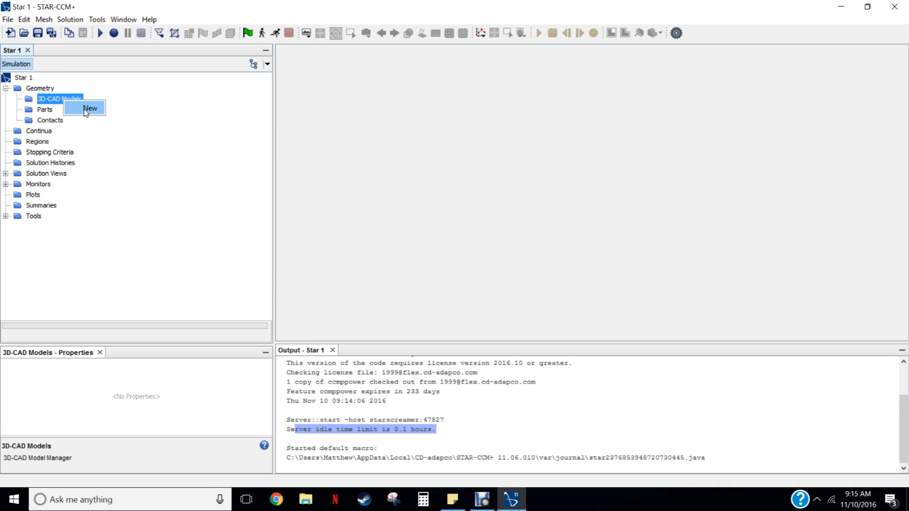
pyautogui.click(85, 109)
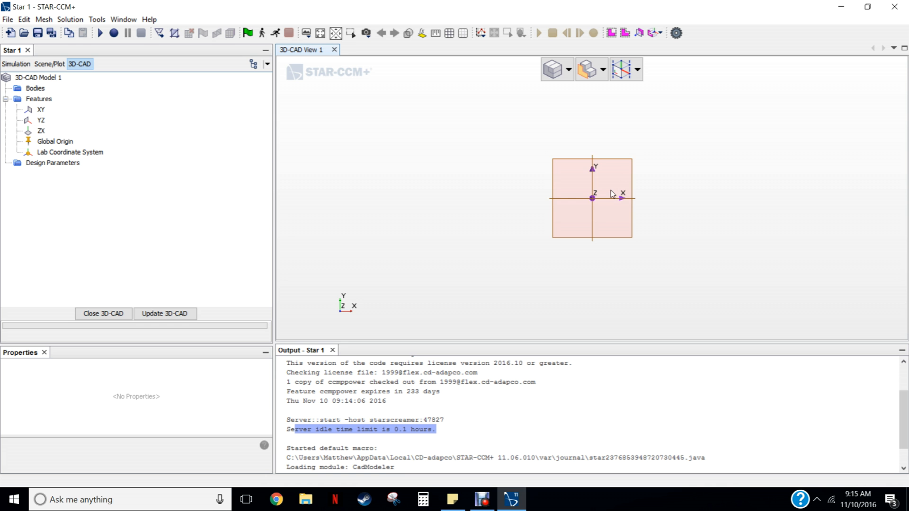
# - Create a sketch on the XY reference plane
pyautogui.moveTo(615, 188)
pyautogui.mouseDown()
pyautogui.moveTo(587, 190)
pyautogui.moveTo(556, 172)
pyautogui.moveTo(558, 222)
pyautogui.moveTo(619, 177)
pyautogui.moveTo(625, 191)
pyautogui.moveTo(611, 196)
pyautogui.moveTo(618, 179)
pyautogui.moveTo(600, 195)
pyautogui.moveTo(608, 186)
pyautogui.mouseUp()
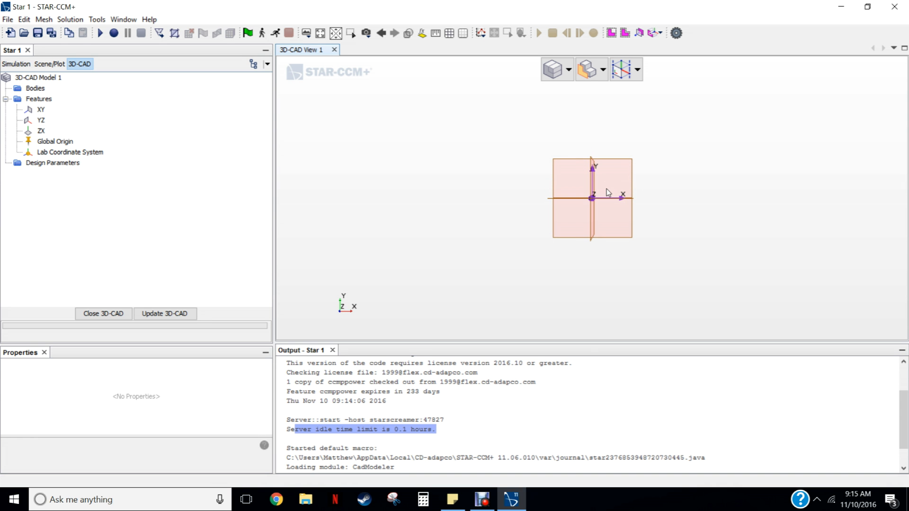
pyautogui.rightClick(567, 179)
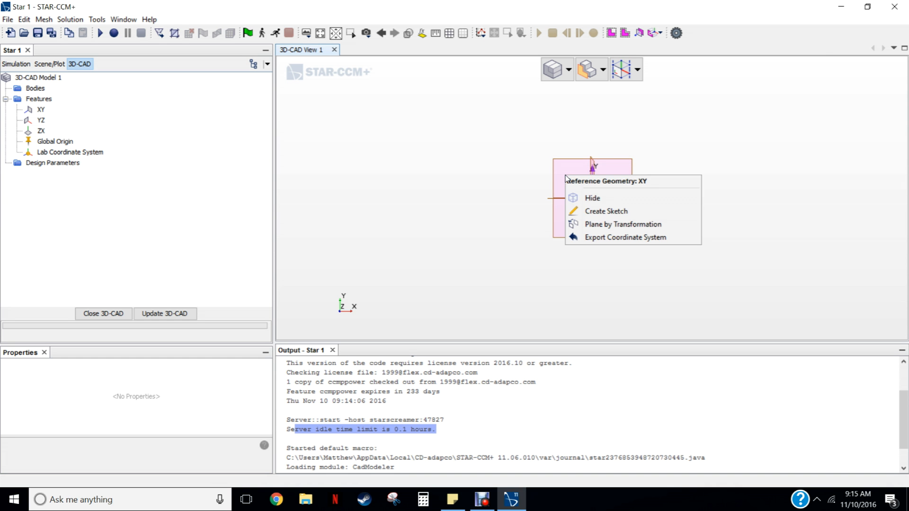
pyautogui.click(590, 211)
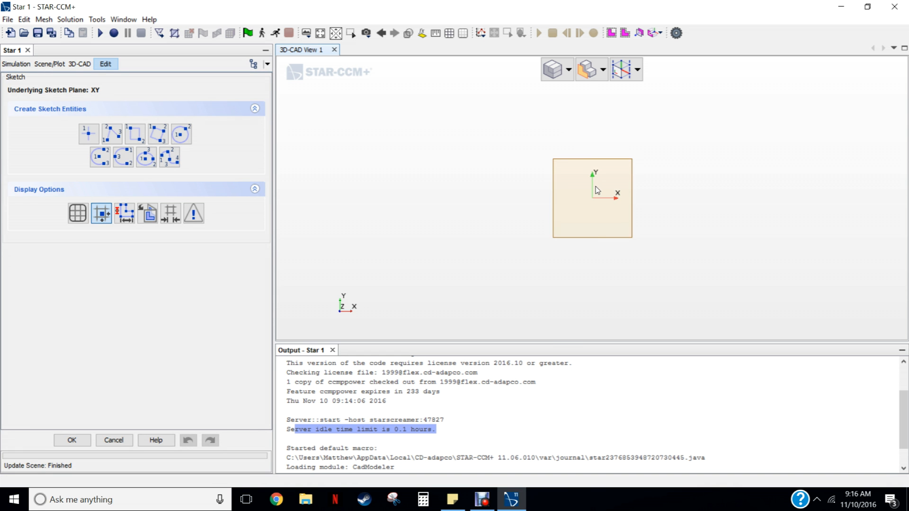
# - Check the sketch's grid spacing and number of fine grid divisions, and accept them unchanged
pyautogui.scroll(1, 595, 189)
pyautogui.scroll(7, 596, 194)
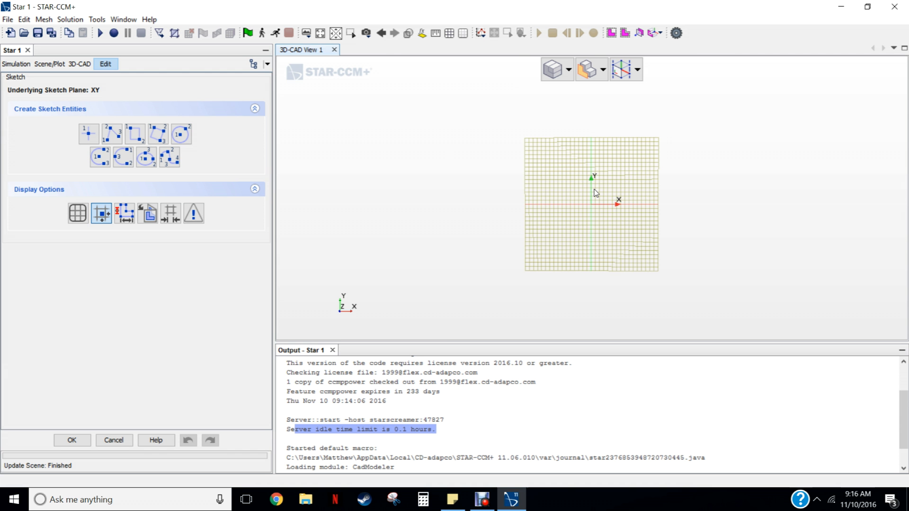
pyautogui.scroll(5, 594, 211)
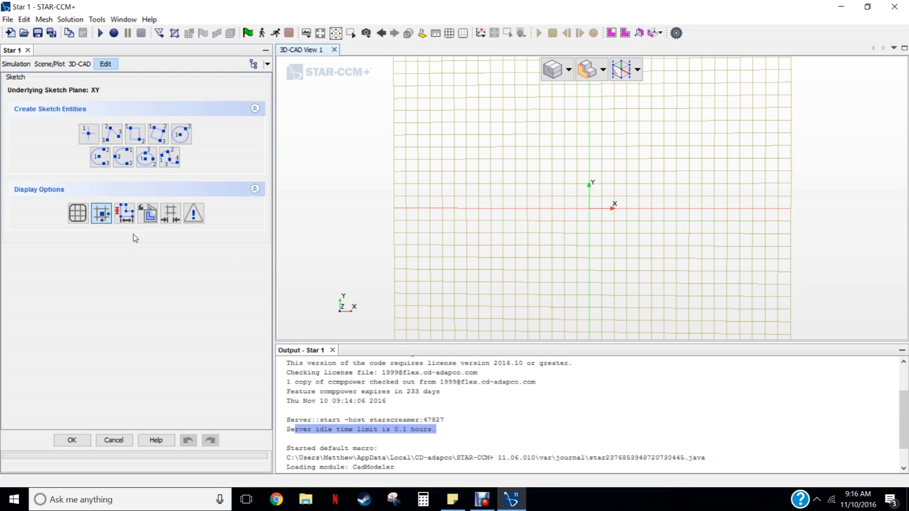
pyautogui.click(169, 213)
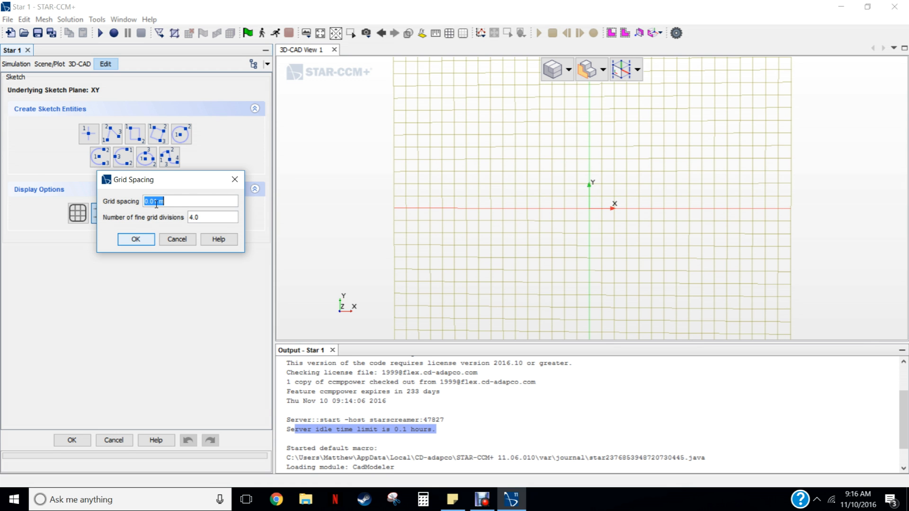
pyautogui.click(142, 243)
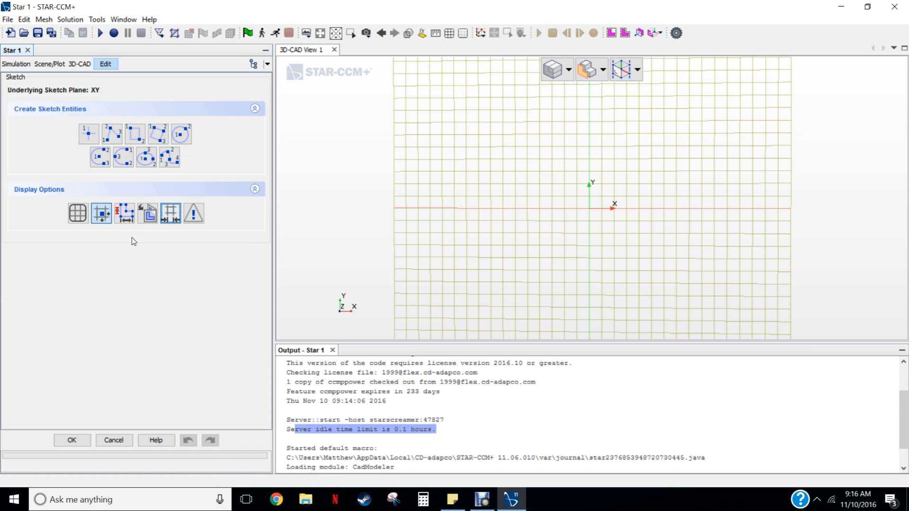
# - Sketch a circle centred on the origin with a radius of about 0.1 m
pyautogui.click(103, 216)
pyautogui.click(90, 135)
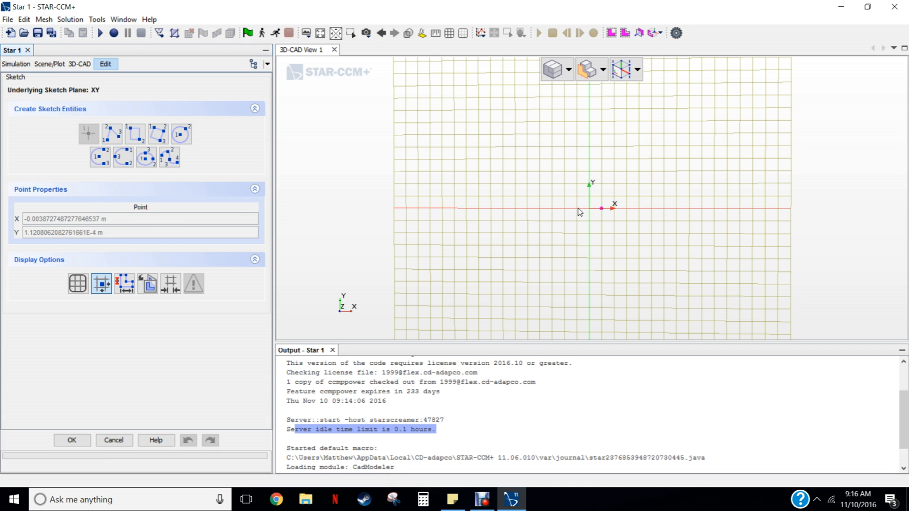
pyautogui.click(186, 138)
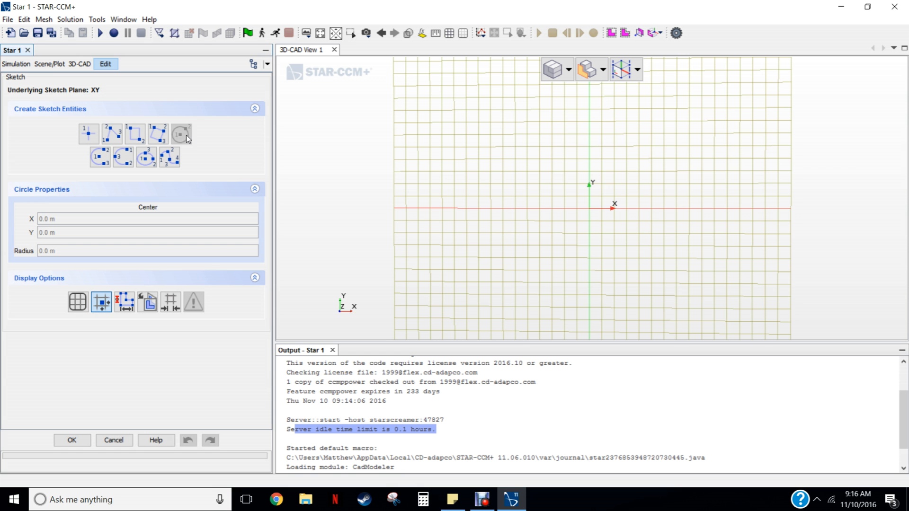
pyautogui.click(710, 218)
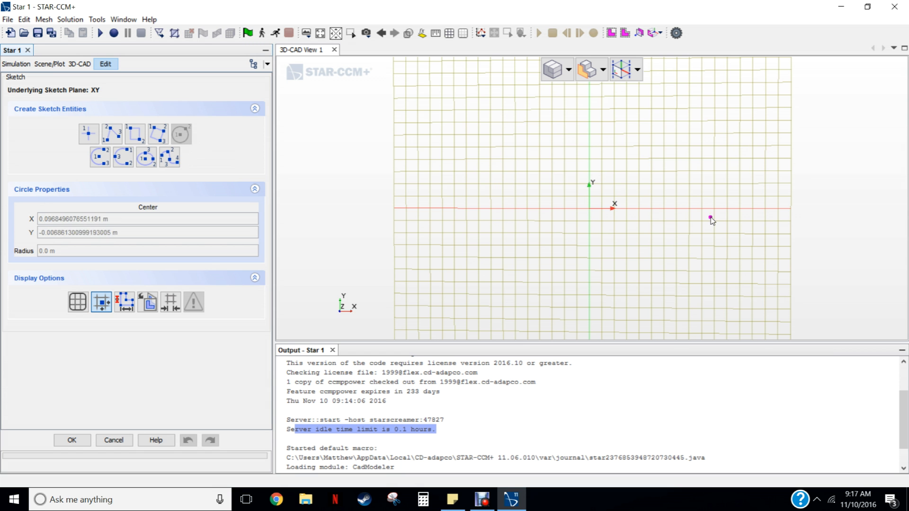
pyautogui.click(590, 209)
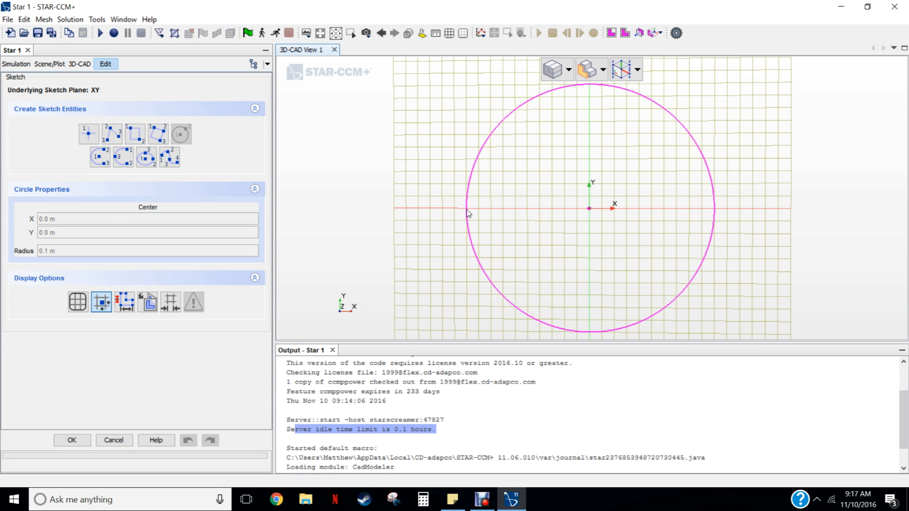
pyautogui.click(468, 213)
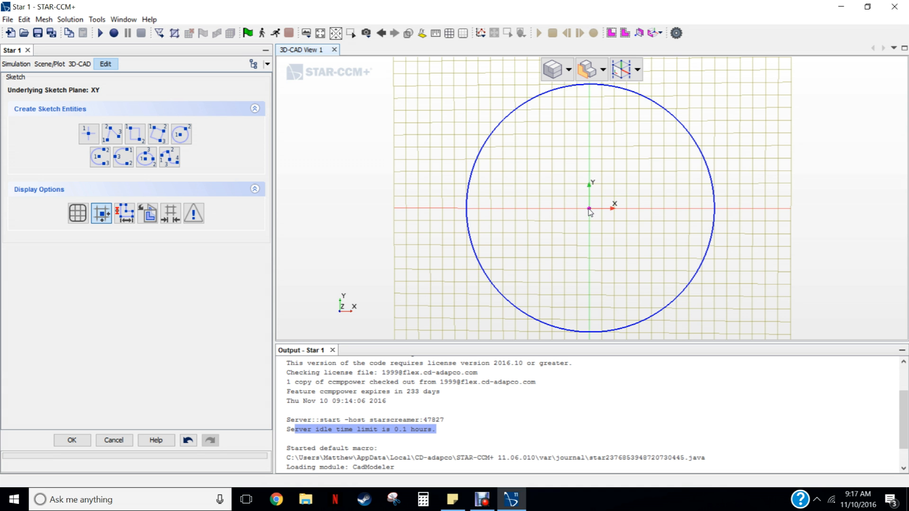
# - Try moving the circle's centre point and pull its edge in to a radius of about 0.0986 m
pyautogui.moveTo(591, 212)
pyautogui.mouseDown()
pyautogui.moveTo(587, 197)
pyautogui.moveTo(579, 198)
pyautogui.moveTo(589, 208)
pyautogui.mouseUp()
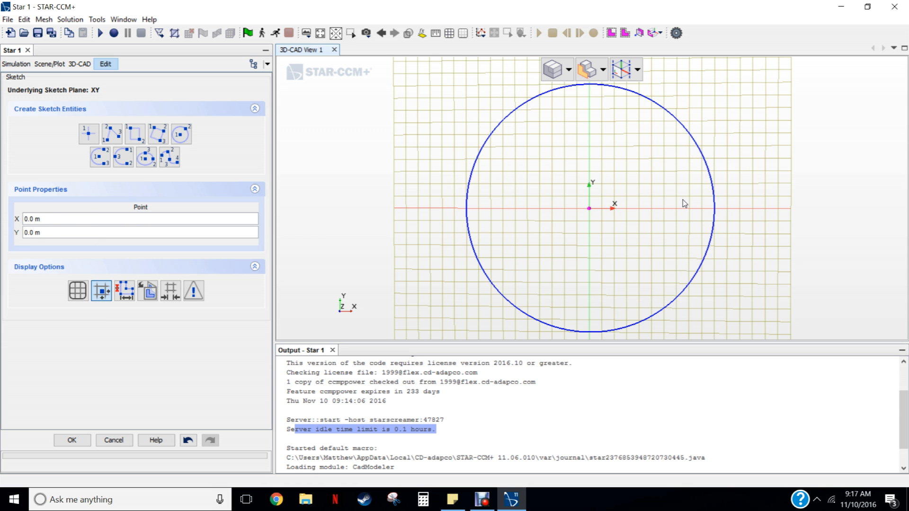
pyautogui.moveTo(715, 194)
pyautogui.mouseDown()
pyautogui.moveTo(701, 197)
pyautogui.moveTo(714, 197)
pyautogui.mouseUp()
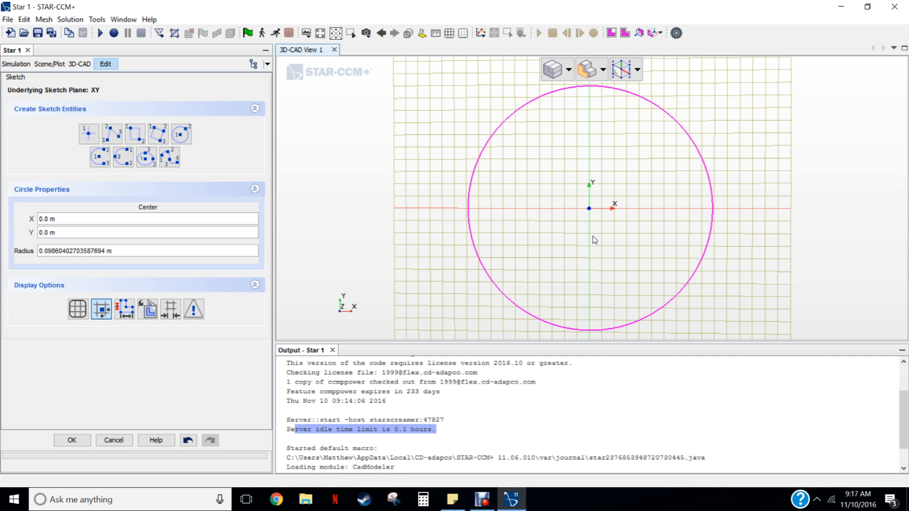
# - Lock the circle's centre point at the origin with a fixation constraint
pyautogui.click(590, 208)
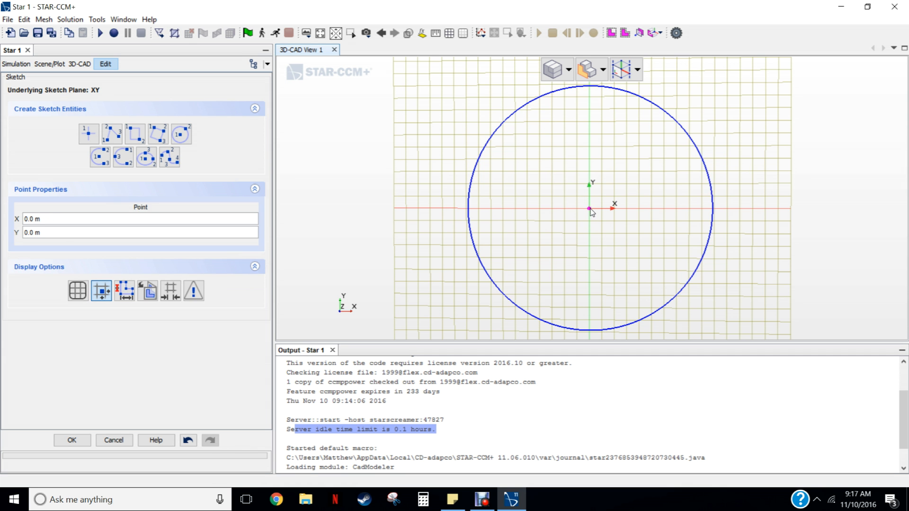
pyautogui.click(50, 217)
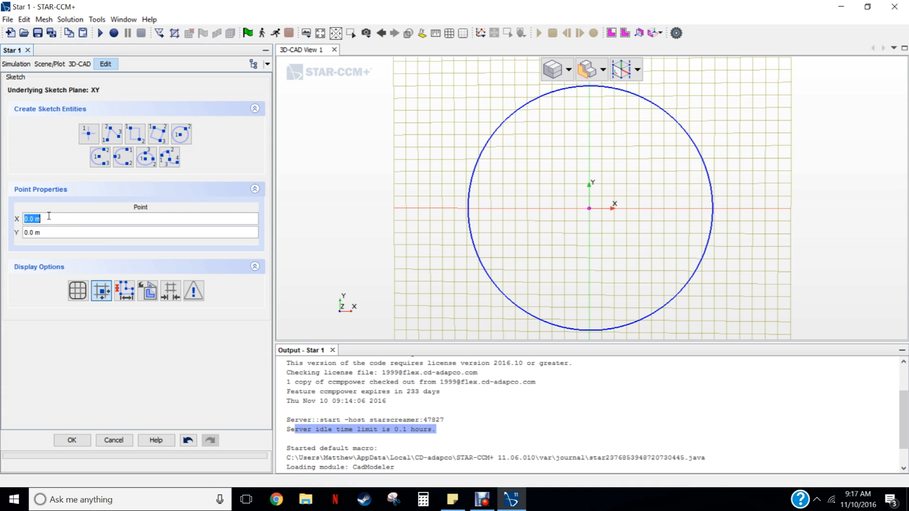
pyautogui.click(39, 235)
pyautogui.click(45, 216)
pyautogui.rightClick(589, 209)
pyautogui.click(620, 236)
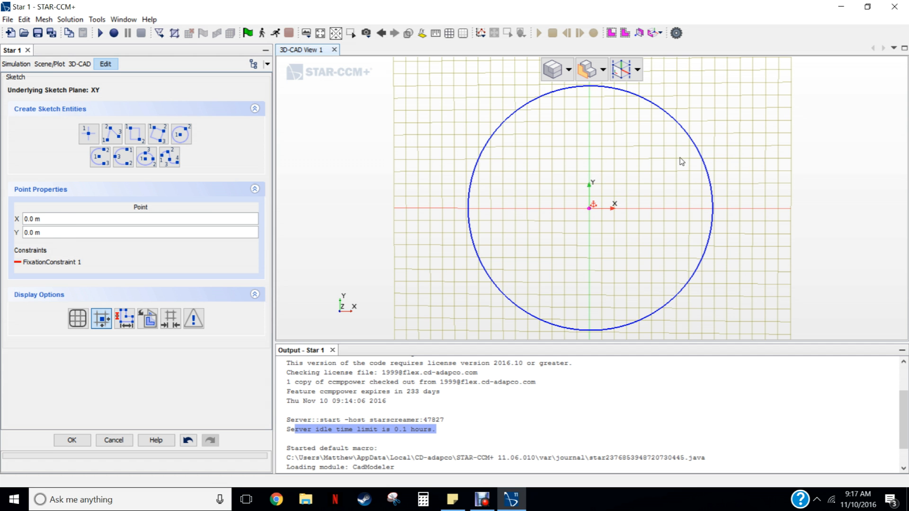
# - Apply a radius dimension of 0.1 m to the circle
pyautogui.click(696, 151)
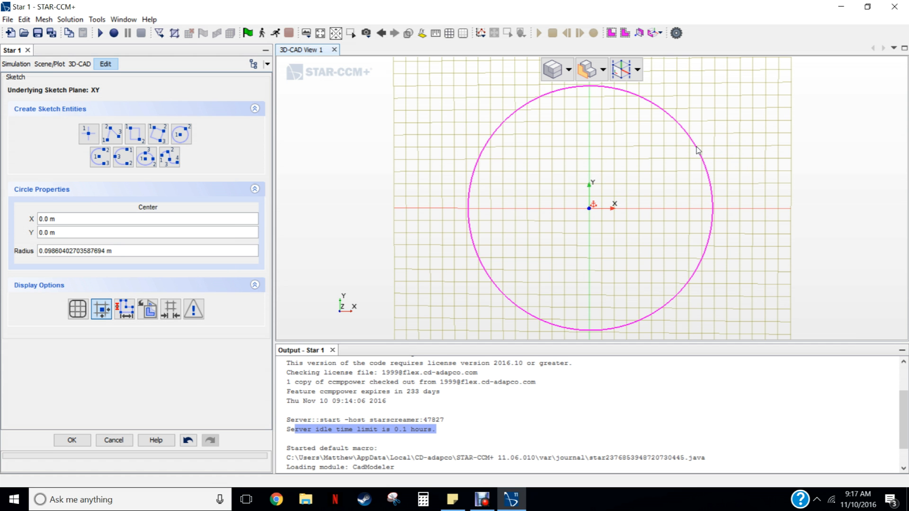
pyautogui.rightClick(696, 151)
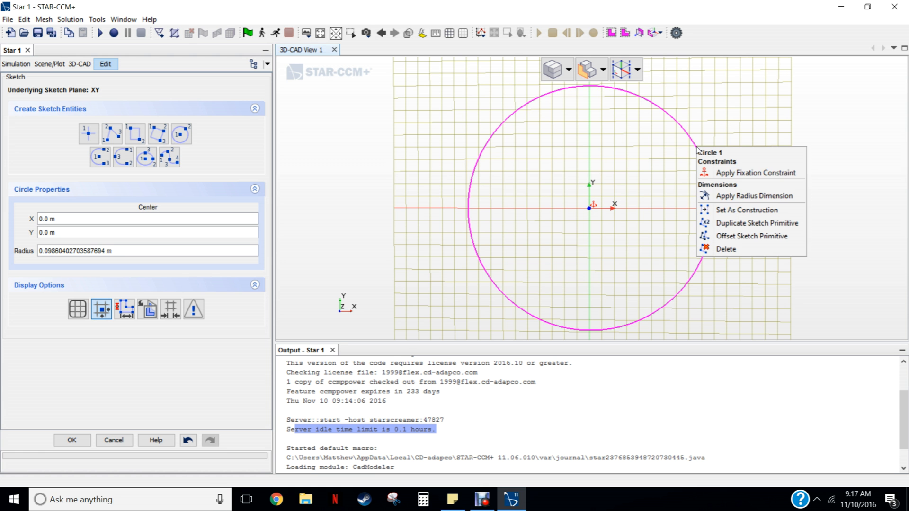
pyautogui.click(723, 196)
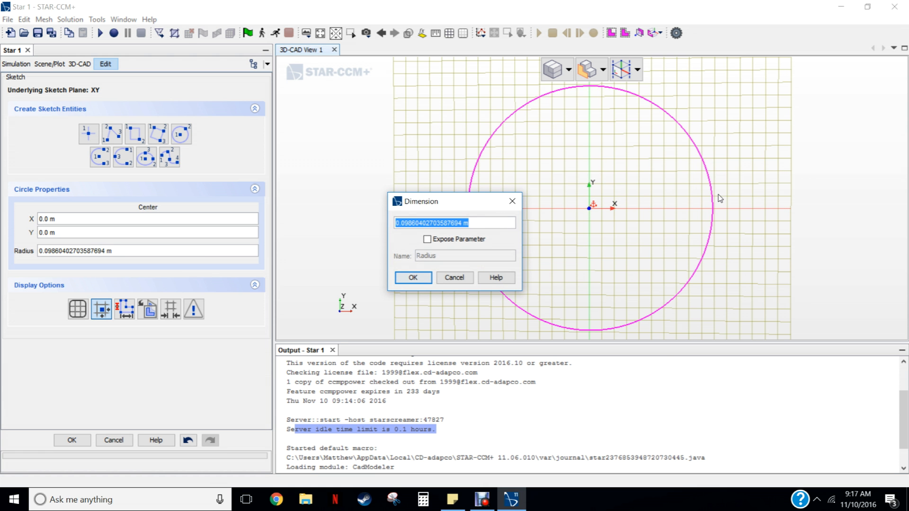
pyautogui.write('0.')
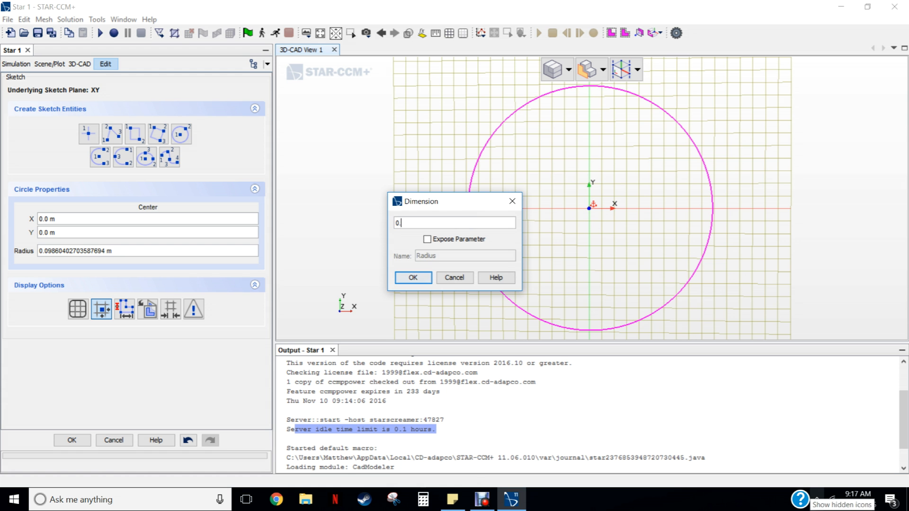
pyautogui.write('1 m')
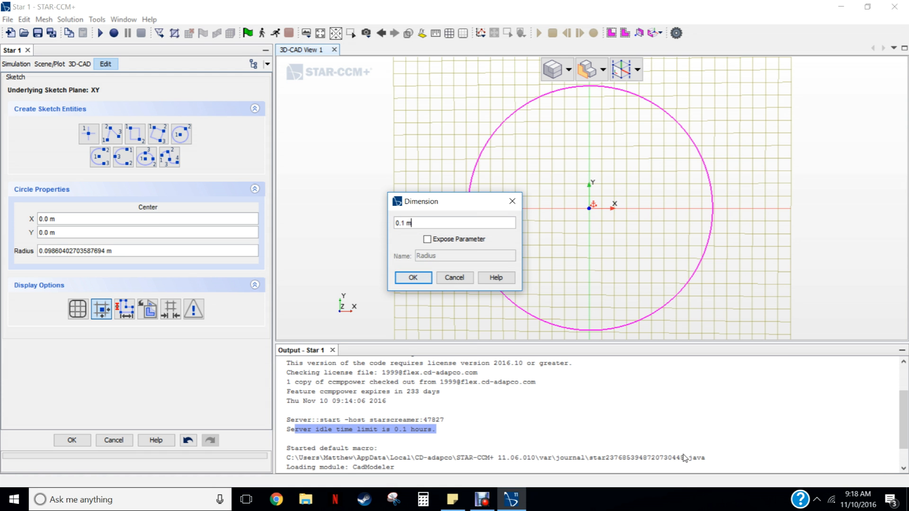
pyautogui.click(411, 283)
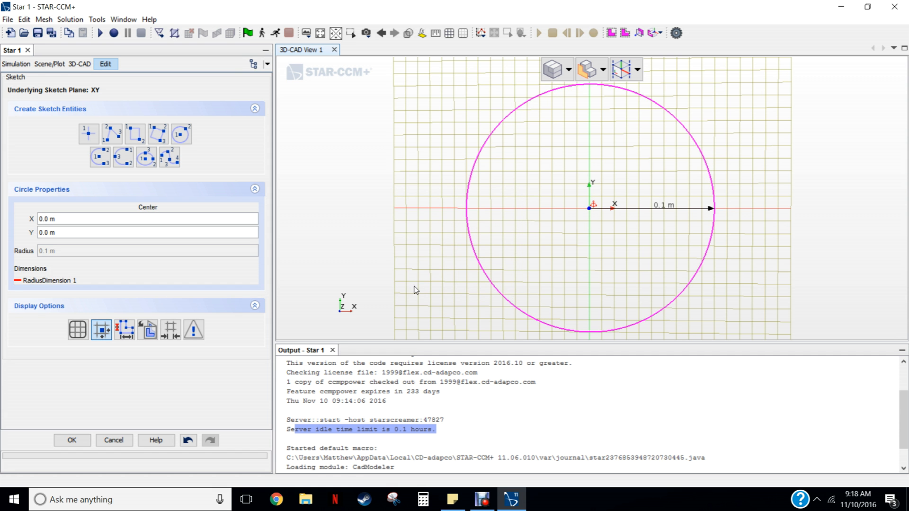
pyautogui.scroll(-5, 632, 184)
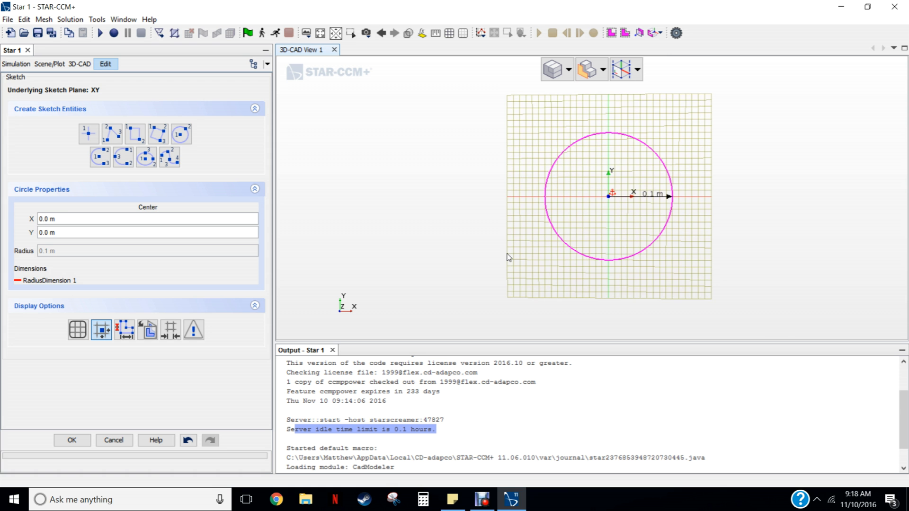
pyautogui.scroll(-1, 509, 257)
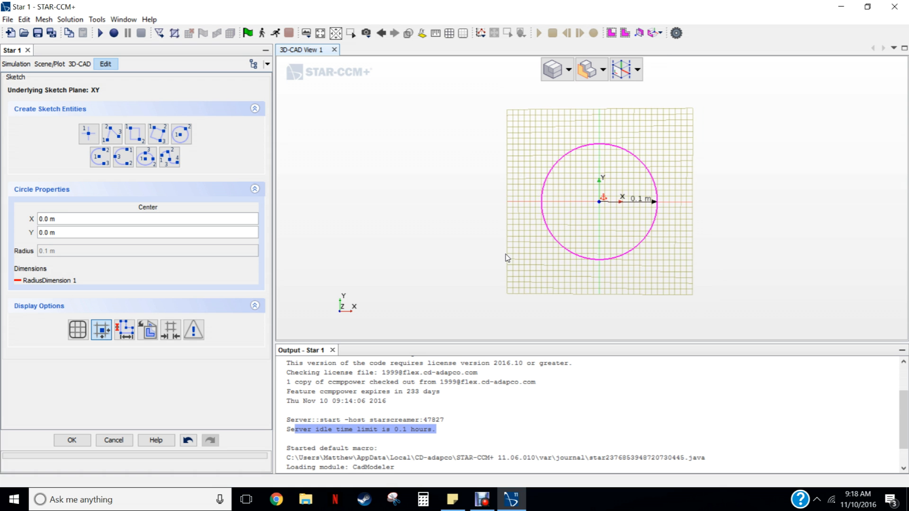
# - Sketch a rectangle around the circle with corners at about (-0.15, -0.15) m and (0.14, 0.14) m
pyautogui.click(131, 137)
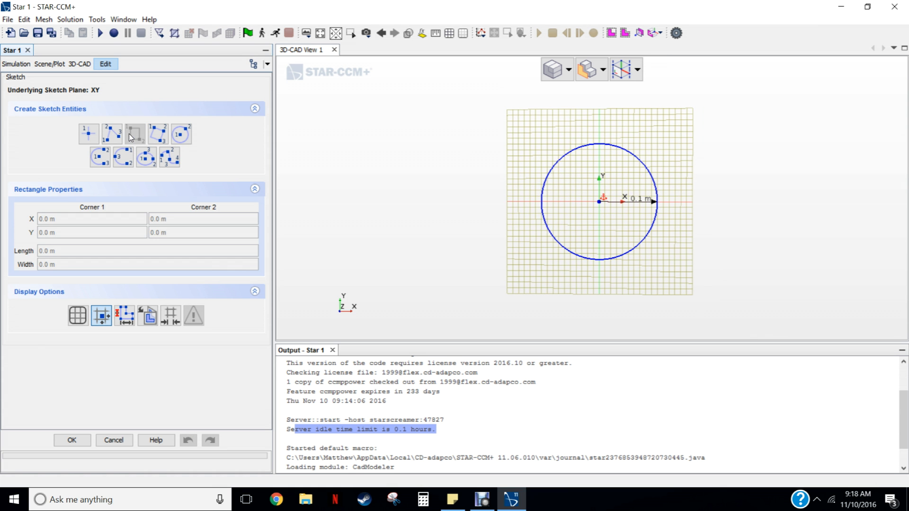
pyautogui.click(513, 288)
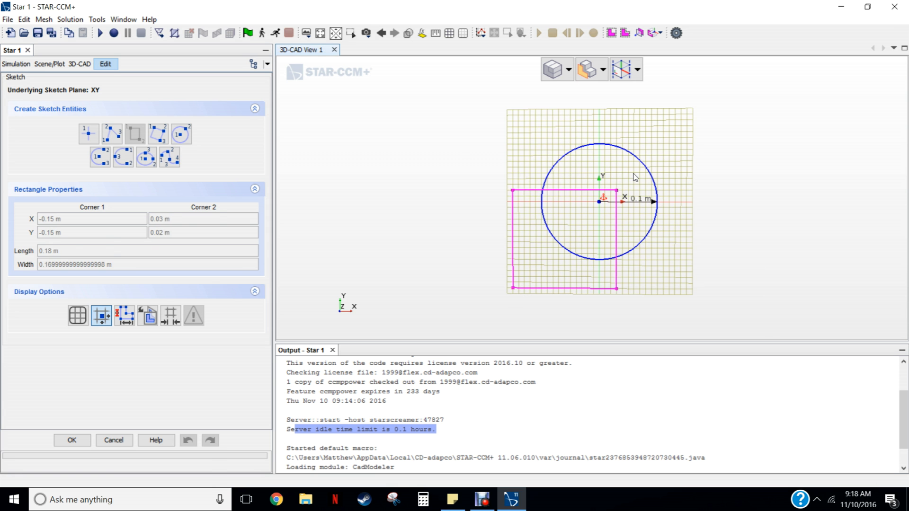
pyautogui.click(682, 121)
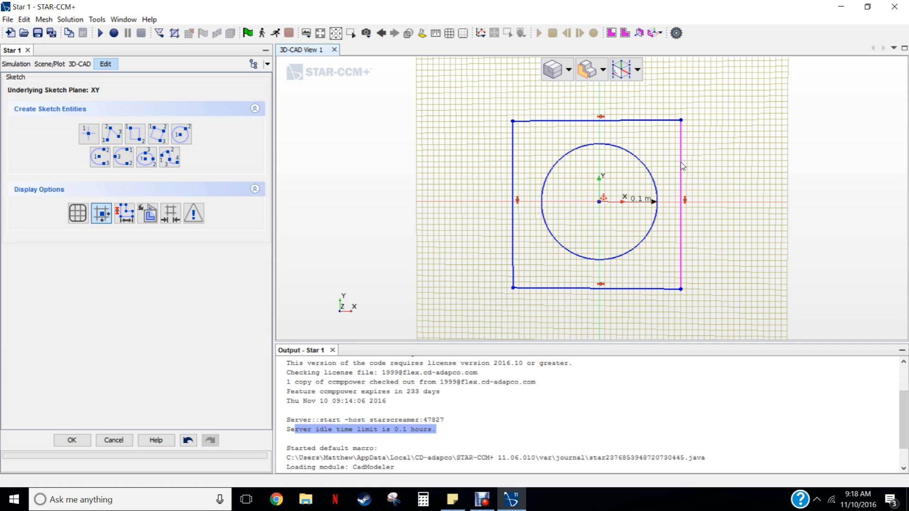
# - Apply an equal length constraint between the rectangle's upper horizontal side and its vertical side on the positive X side
pyautogui.click(652, 122)
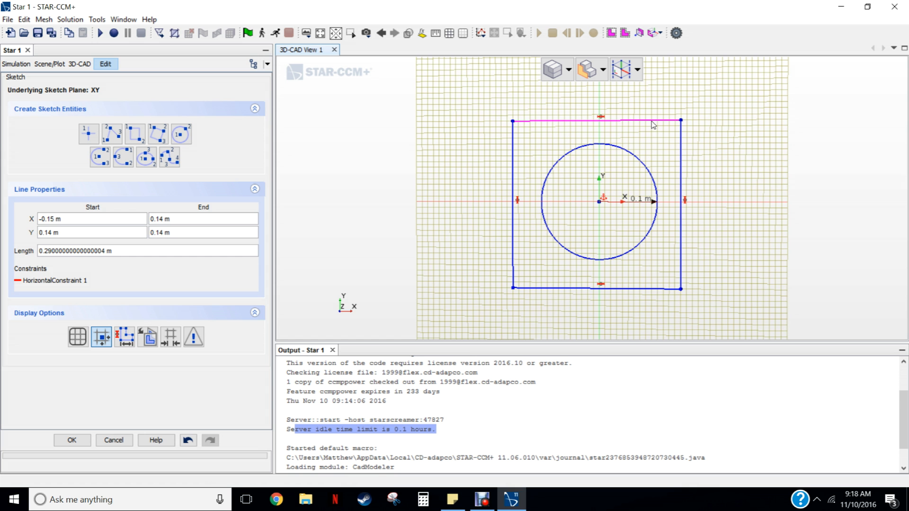
pyautogui.keyDown('ctrl'); pyautogui.click(681, 136); pyautogui.keyUp('ctrl')
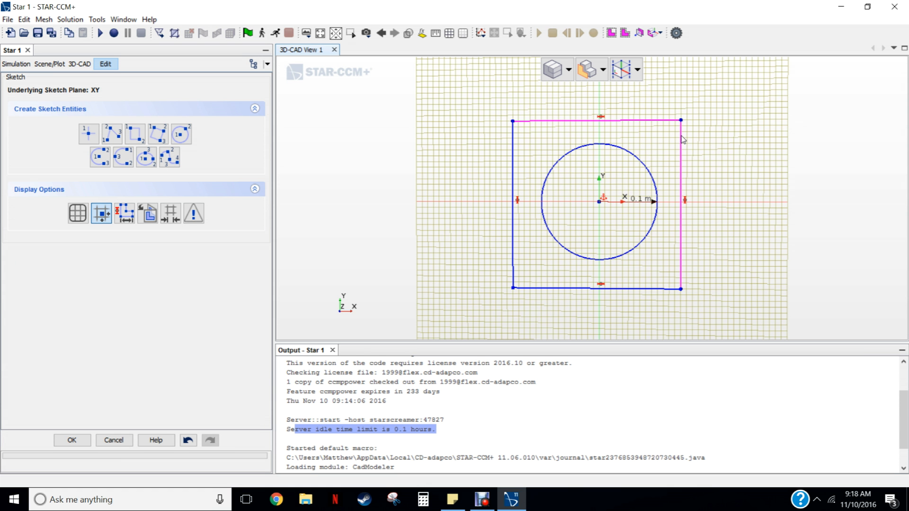
pyautogui.rightClick(682, 139)
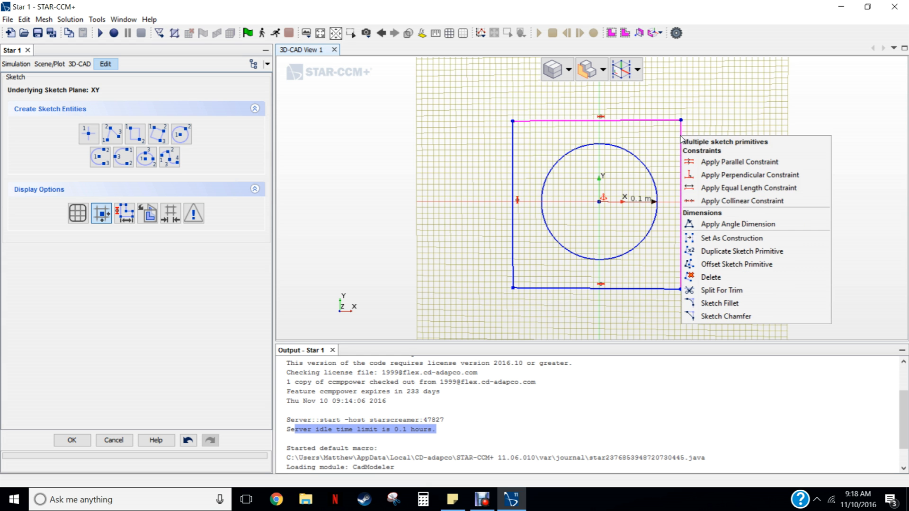
pyautogui.click(721, 189)
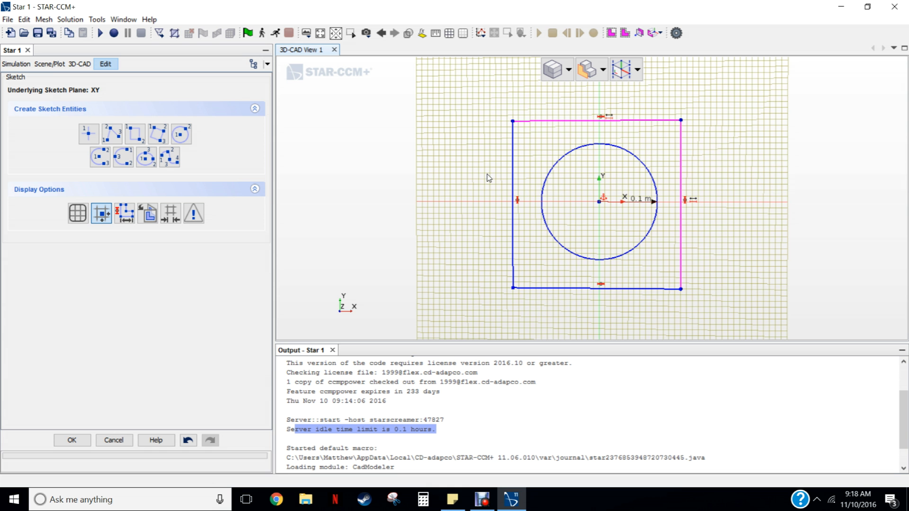
pyautogui.click(566, 284)
pyautogui.click(569, 121)
pyautogui.click(591, 137)
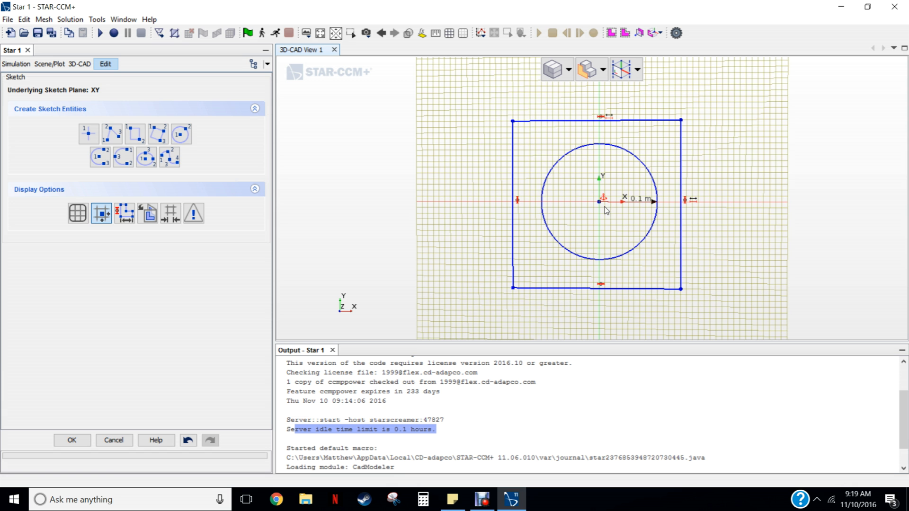
pyautogui.click(657, 210)
pyautogui.click(103, 161)
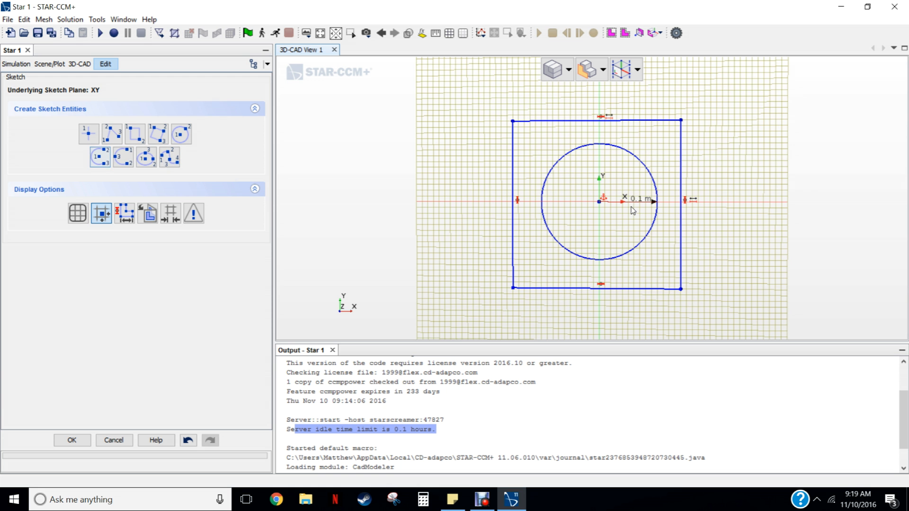
# - Apply a 0.7 m distance dimension from the circle's centre to the rectangle's positive-X side, exposed as the parameter Distance
pyautogui.click(600, 203)
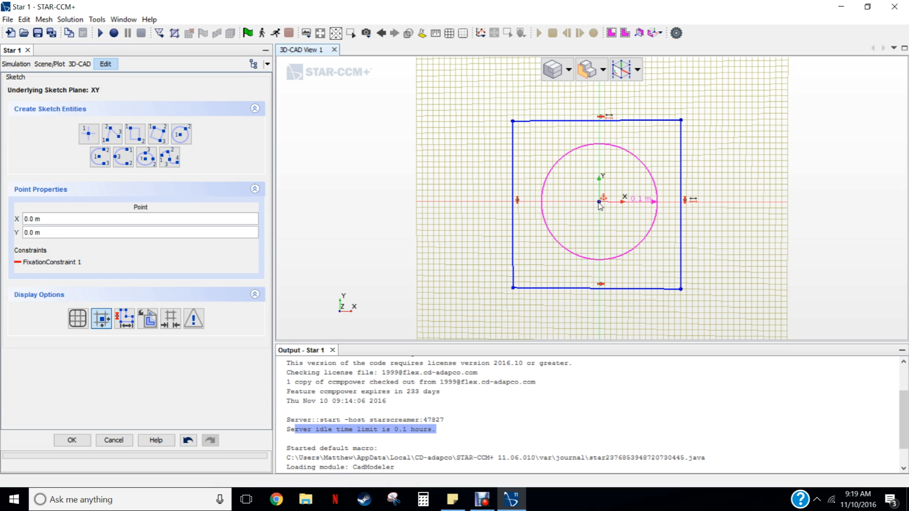
pyautogui.keyDown('ctrl'); pyautogui.click(681, 209); pyautogui.keyUp('ctrl')
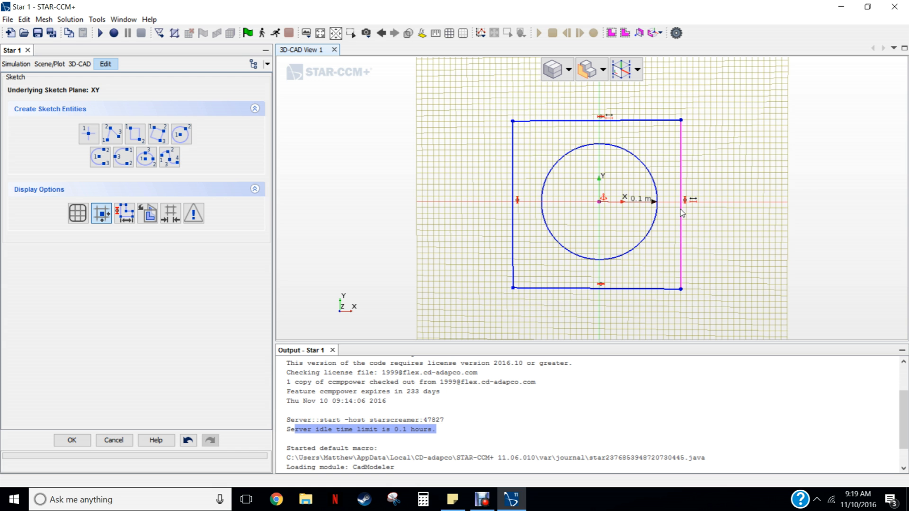
pyautogui.rightClick(682, 212)
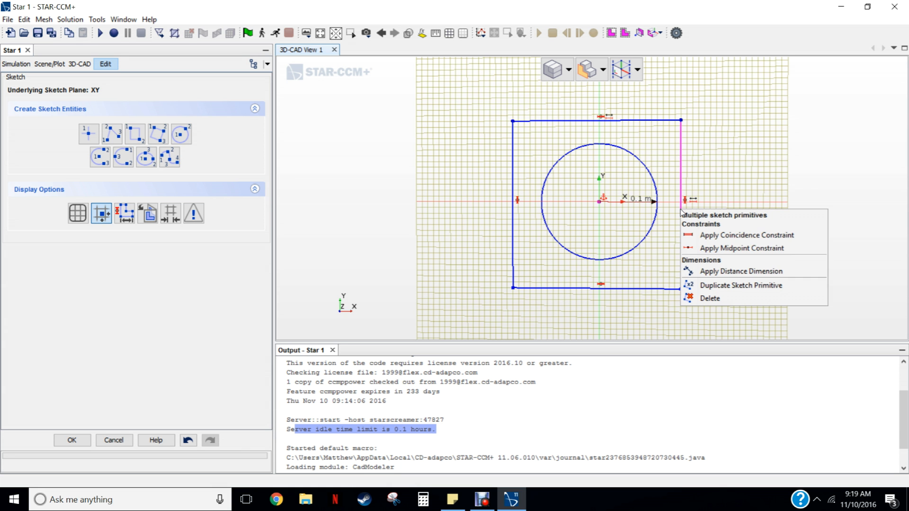
pyautogui.click(709, 271)
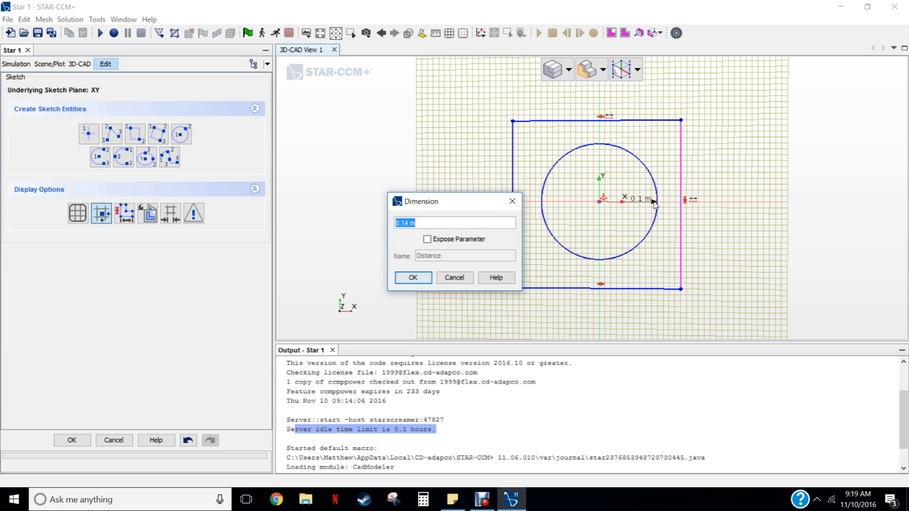
pyautogui.write('0.7')
pyautogui.click(427, 240)
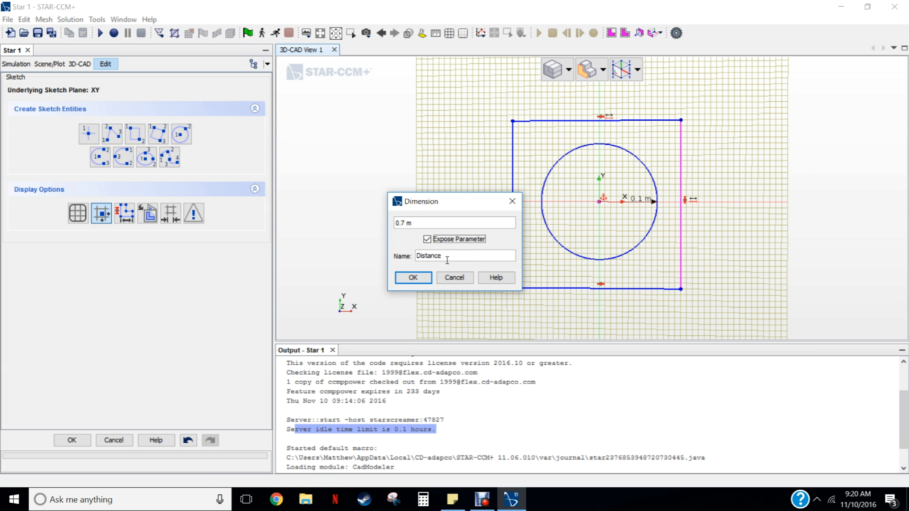
pyautogui.click(422, 278)
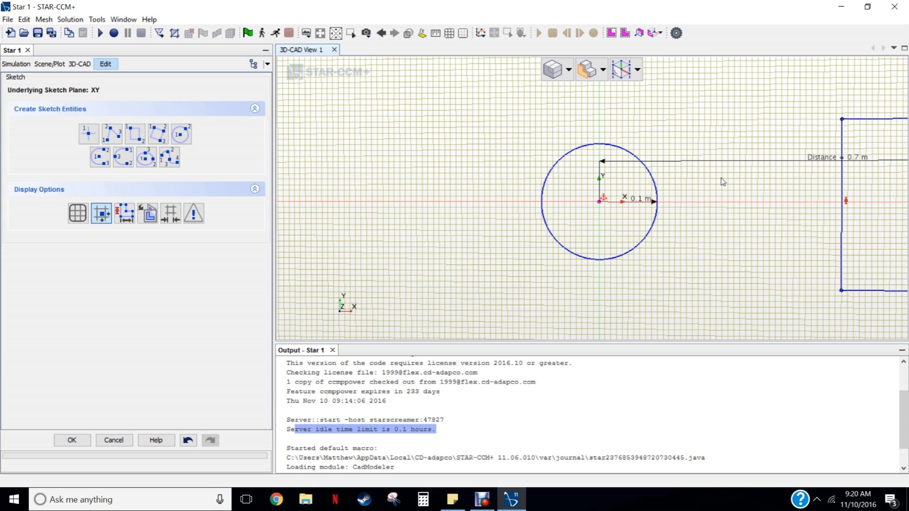
# - Move the rectangle's near vertical side past the circle to x = -0.26 m and its upper side to about y = 0.39 m
pyautogui.scroll(-2, 722, 182)
pyautogui.scroll(-2, 722, 182)
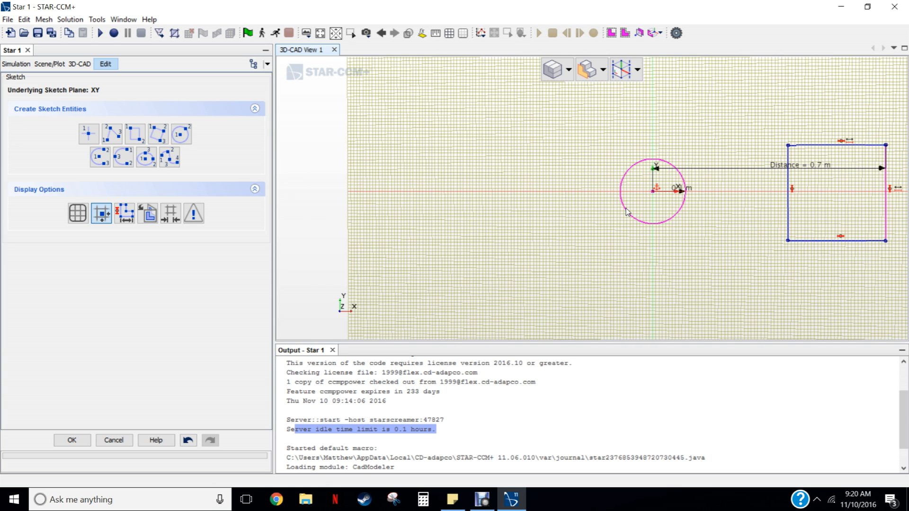
pyautogui.scroll(-1, 627, 212)
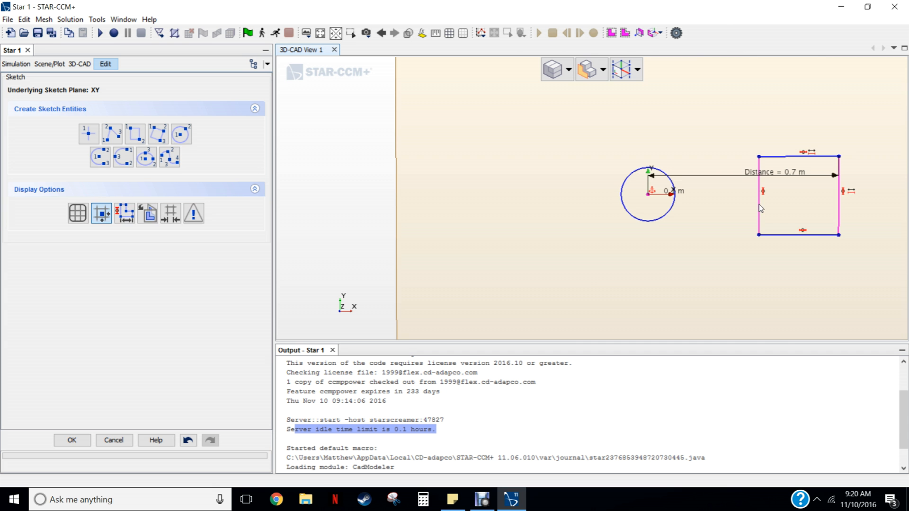
pyautogui.click(759, 182)
pyautogui.moveTo(759, 209); pyautogui.dragTo(581, 190)
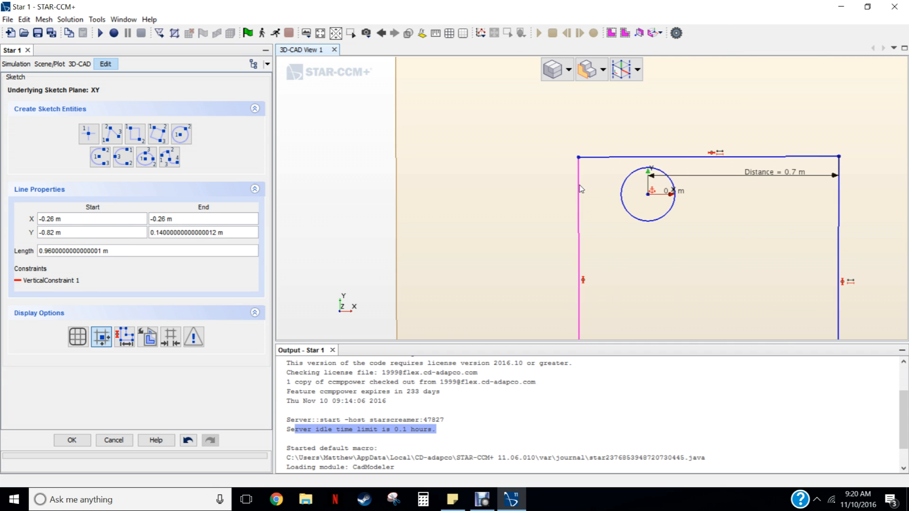
pyautogui.moveTo(615, 157); pyautogui.dragTo(620, 125)
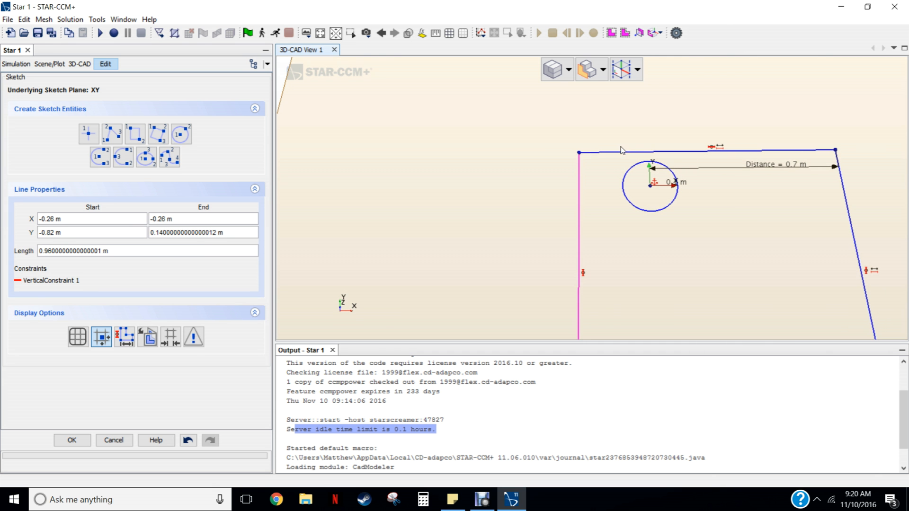
pyautogui.moveTo(624, 156); pyautogui.dragTo(614, 100)
# - Apply a distance dimension of $Distance from the circle's centre to the rectangle's upper side
pyautogui.scroll(1, 652, 134)
pyautogui.scroll(1, 649, 168)
pyautogui.moveTo(648, 169); pyautogui.dragTo(648, 182)
pyautogui.scroll(-1, 647, 183)
pyautogui.scroll(3, 648, 183)
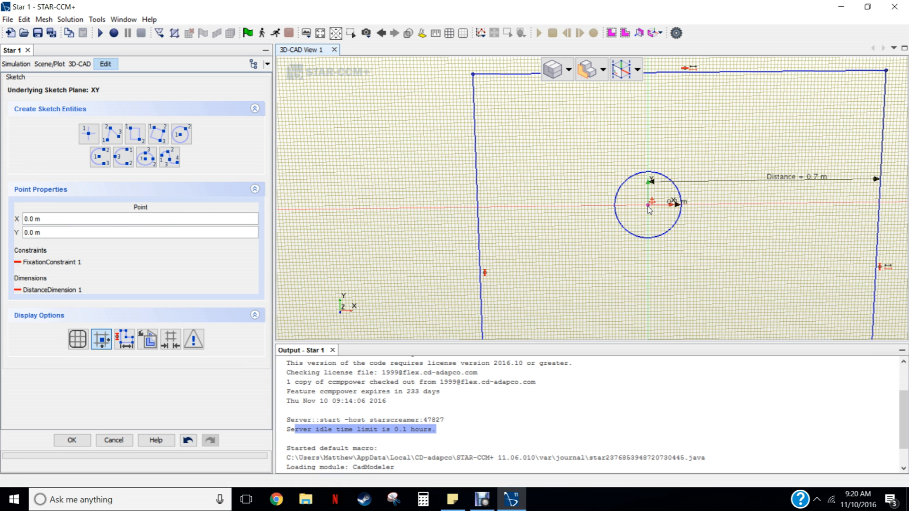
pyautogui.keyDown('ctrl'); pyautogui.click(670, 73); pyautogui.keyUp('ctrl')
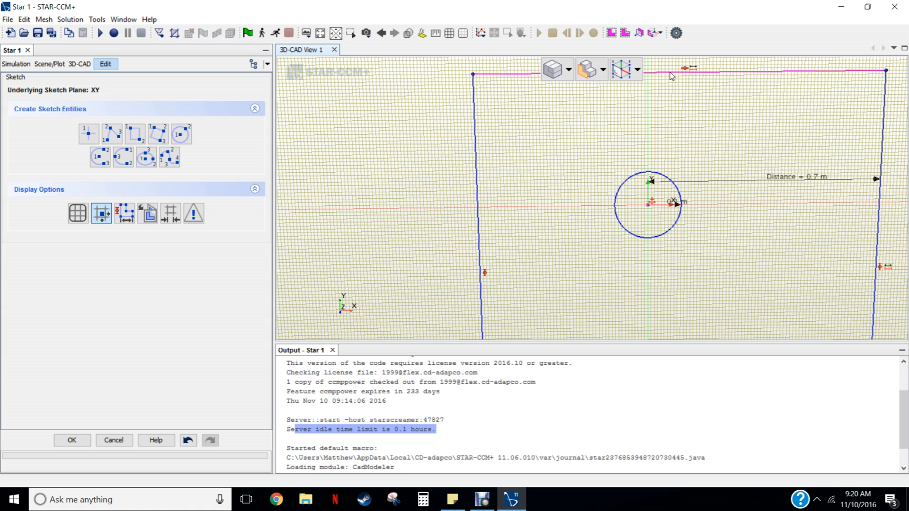
pyautogui.rightClick(671, 76)
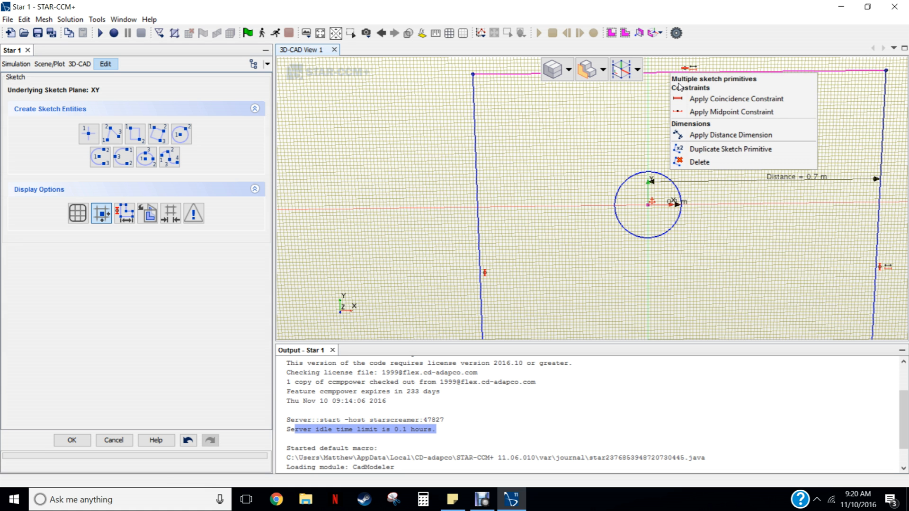
pyautogui.click(703, 135)
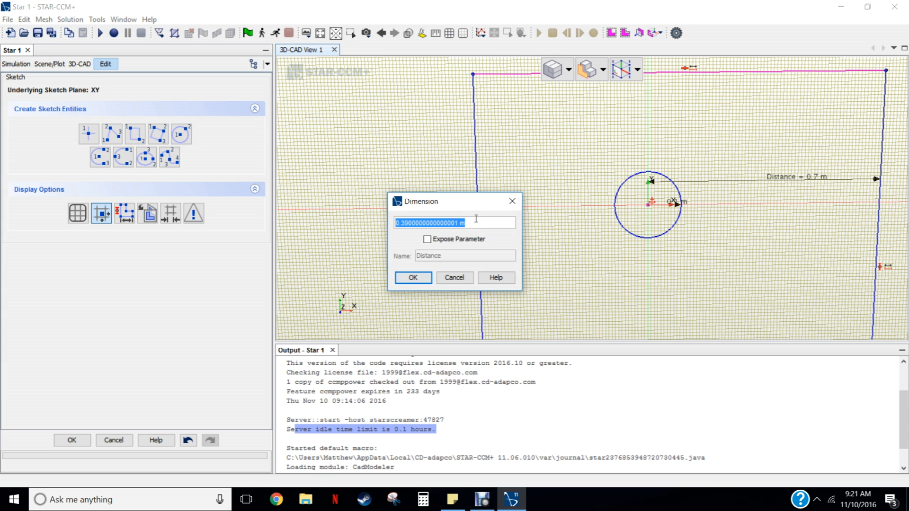
pyautogui.write('$')
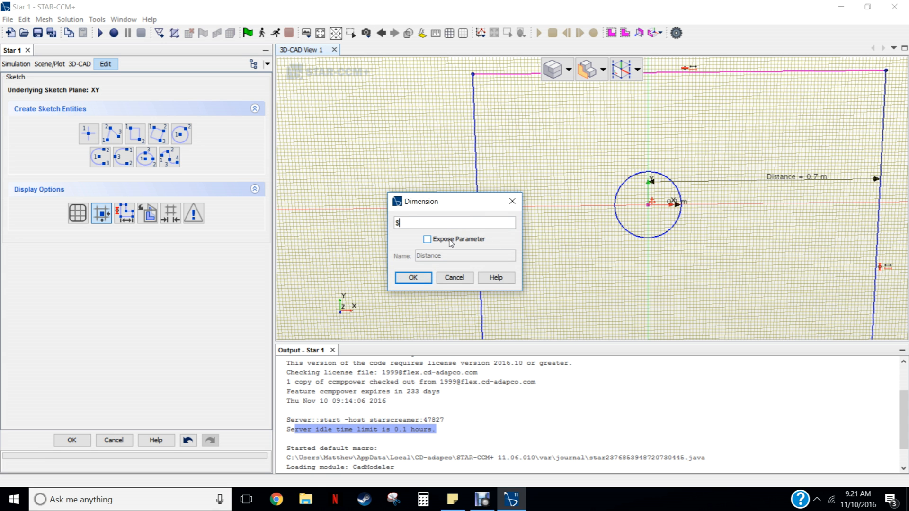
pyautogui.write('Distance')
pyautogui.click(412, 278)
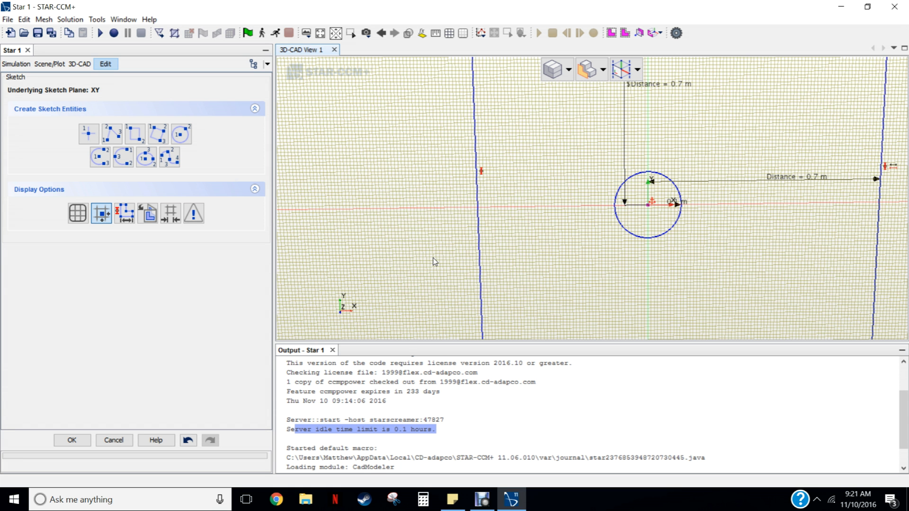
# - Apply a length dimension of $Distance*2 to the rectangle's positive-X vertical side
pyautogui.scroll(-5, 673, 158)
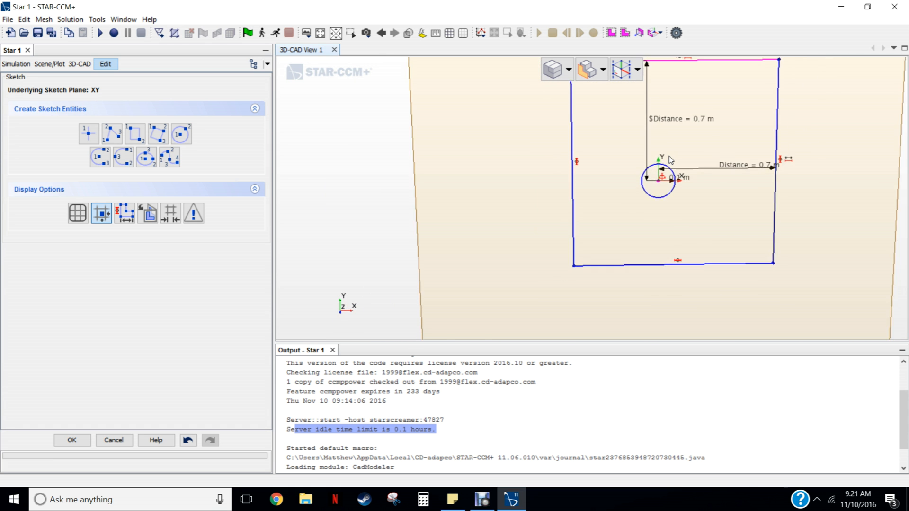
pyautogui.scroll(3, 673, 147)
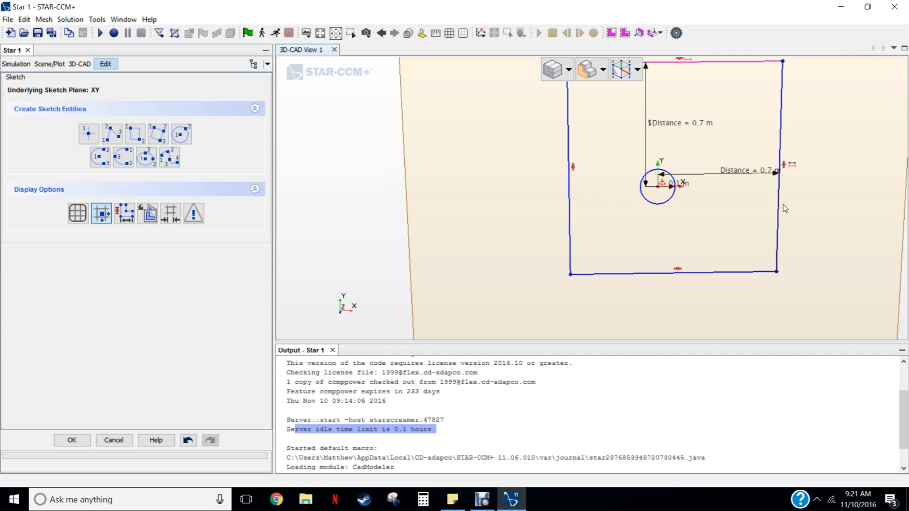
pyautogui.scroll(-1, 626, 211)
pyautogui.moveTo(598, 237); pyautogui.dragTo(578, 220)
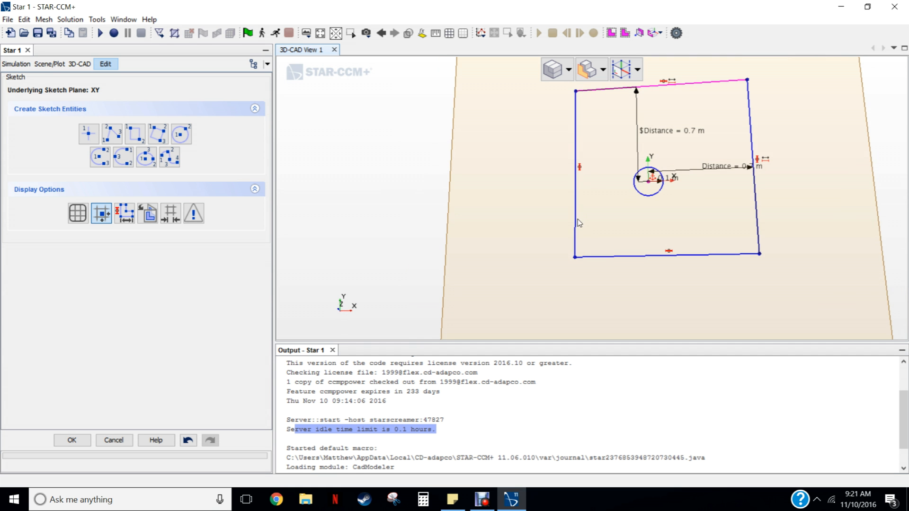
pyautogui.click(759, 160)
pyautogui.click(756, 199)
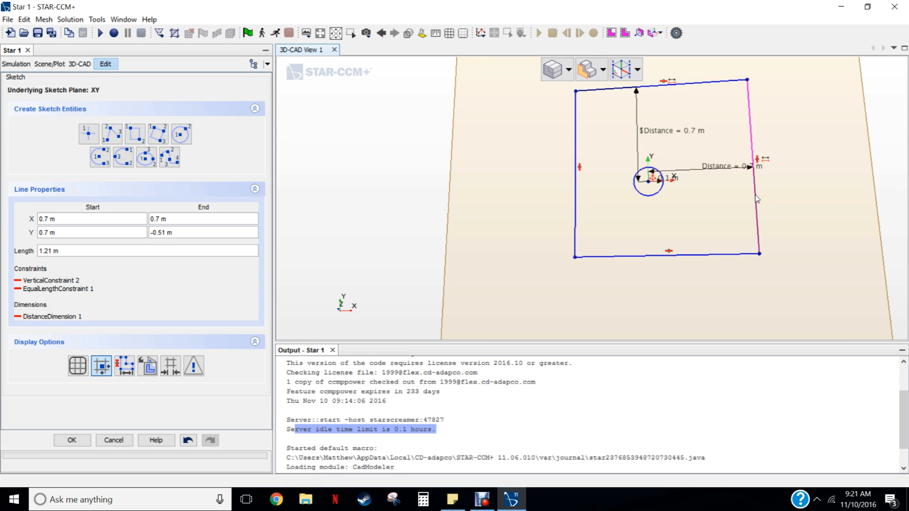
pyautogui.rightClick(756, 198)
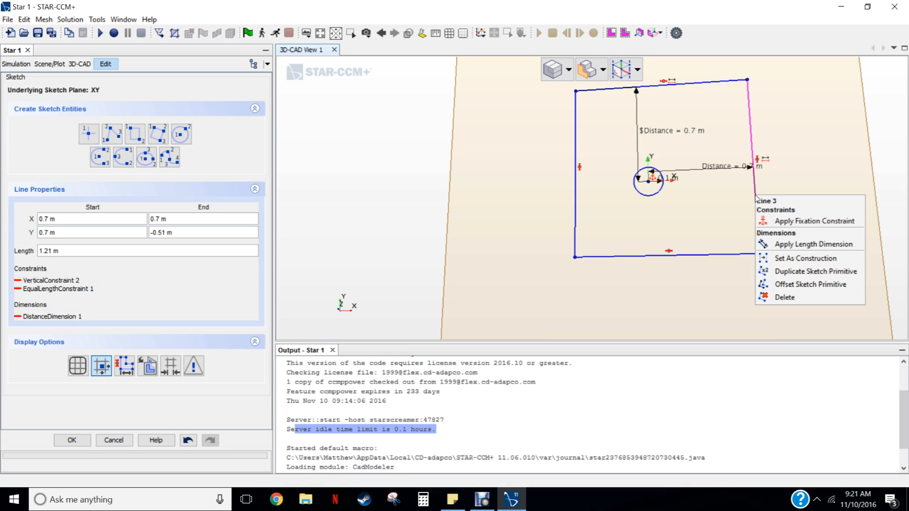
pyautogui.click(788, 244)
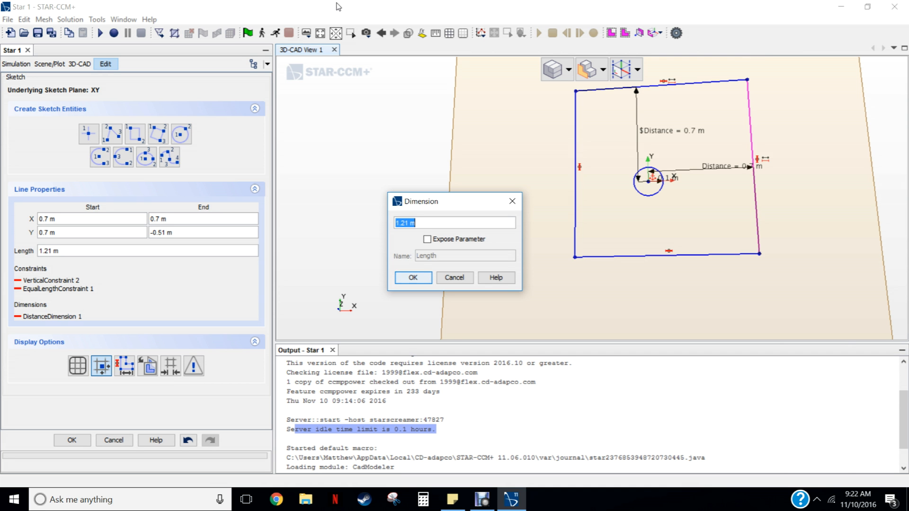
pyautogui.write('$Distance*2')
pyautogui.click(411, 279)
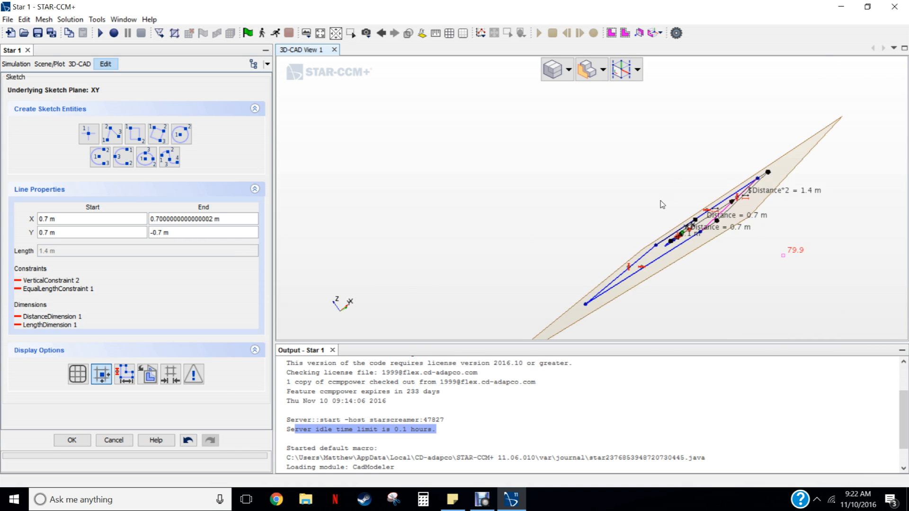
pyautogui.moveTo(503, 185); pyautogui.dragTo(499, 180)
pyautogui.moveTo(653, 305); pyautogui.dragTo(654, 271)
pyautogui.scroll(-5, 656, 275)
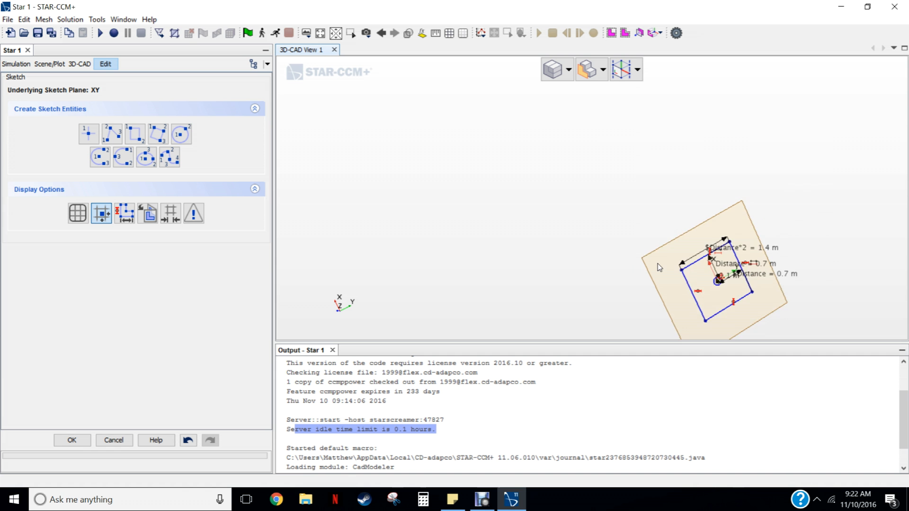
pyautogui.scroll(6, 757, 315)
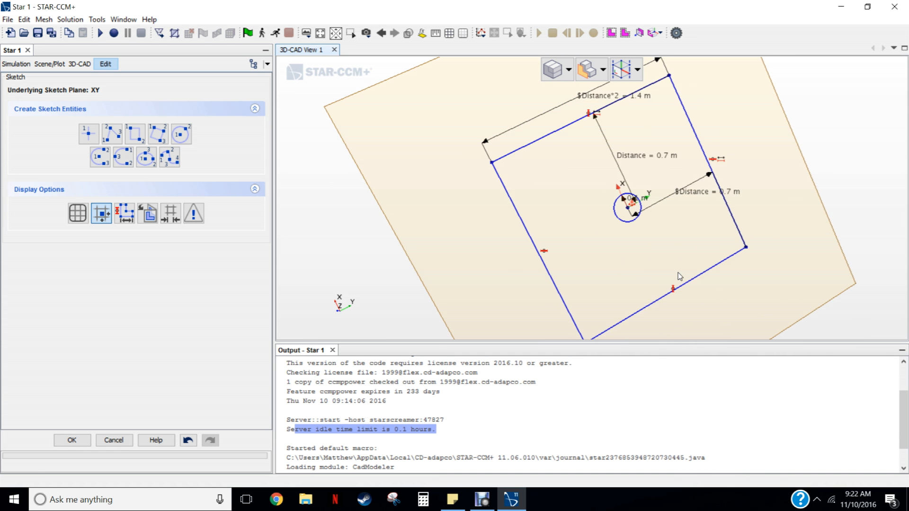
pyautogui.scroll(1, 645, 228)
pyautogui.scroll(-3, 645, 228)
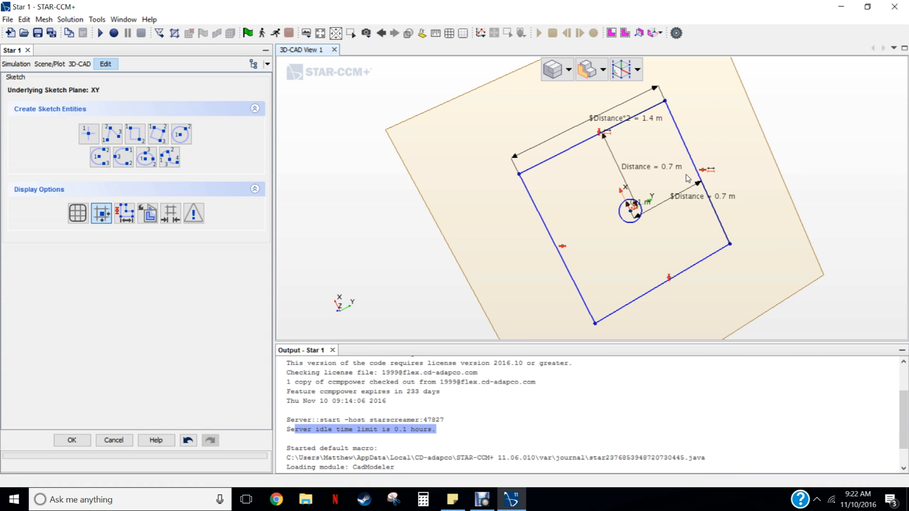
# - Finish editing the fully dimensioned square-and-circle sketch and return to the 3D-CAD feature tree
pyautogui.click(71, 442)
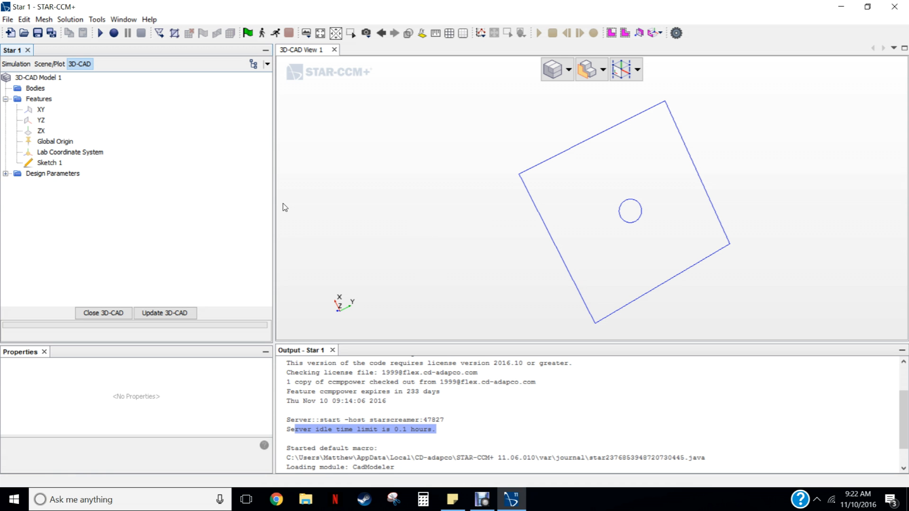
pyautogui.rightClick(48, 162)
pyautogui.press('Escape')
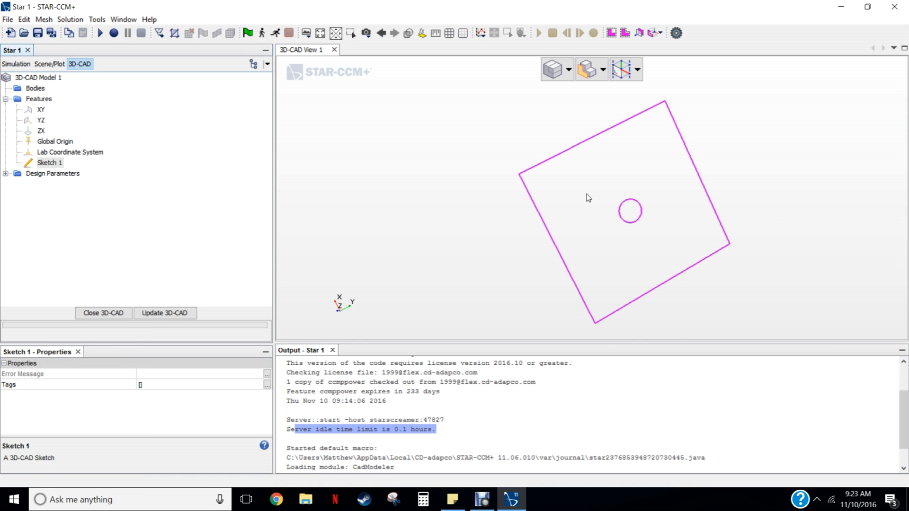
# - Extrude Sketch 1 one way along its normal as a solid body with a distance of 0.05 m
pyautogui.click(46, 164)
pyautogui.rightClick(46, 164)
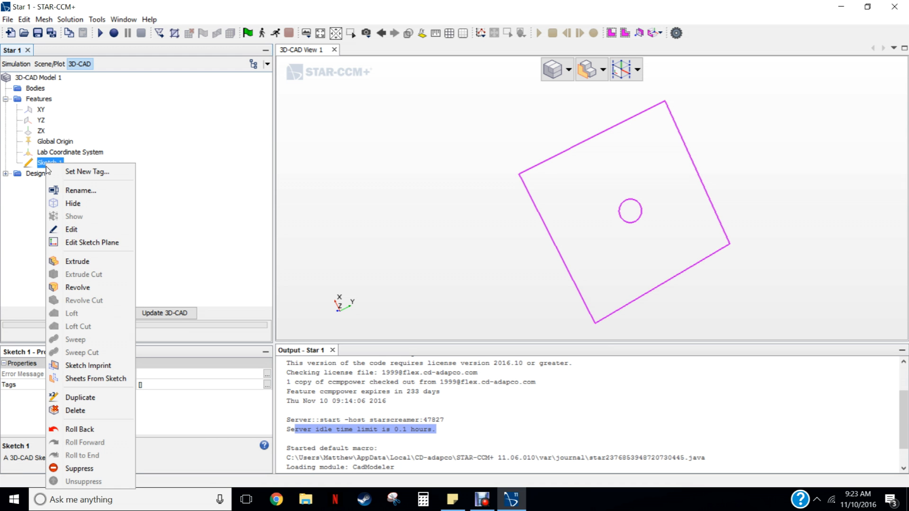
pyautogui.click(85, 263)
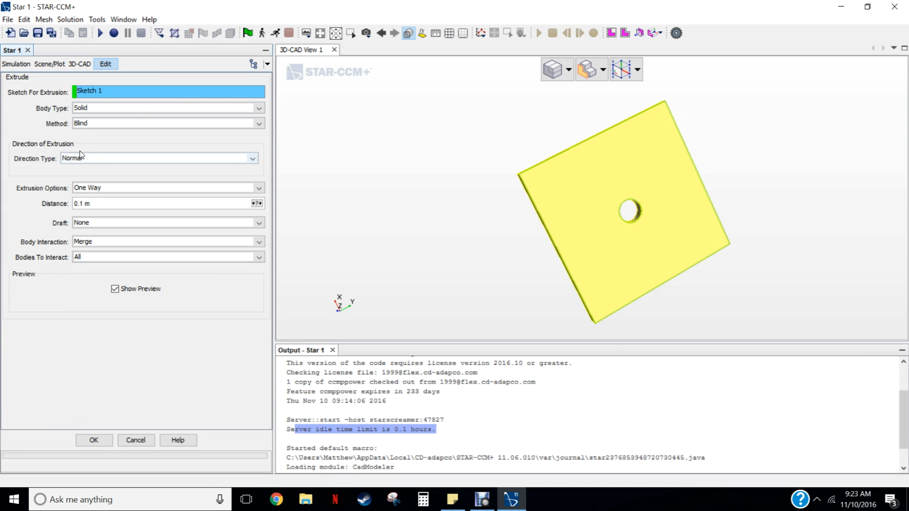
pyautogui.click(89, 205)
pyautogui.click(95, 204)
pyautogui.moveTo(86, 204); pyautogui.dragTo(83, 204)
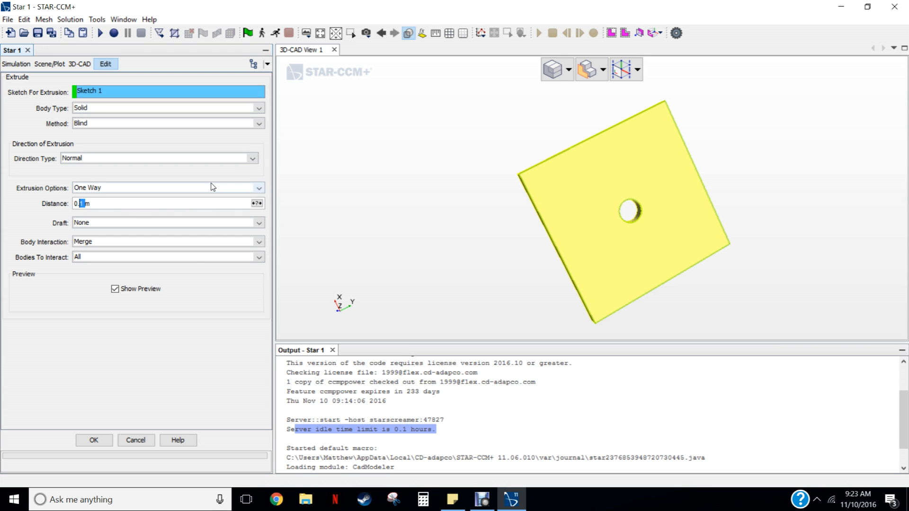
pyautogui.write('0')
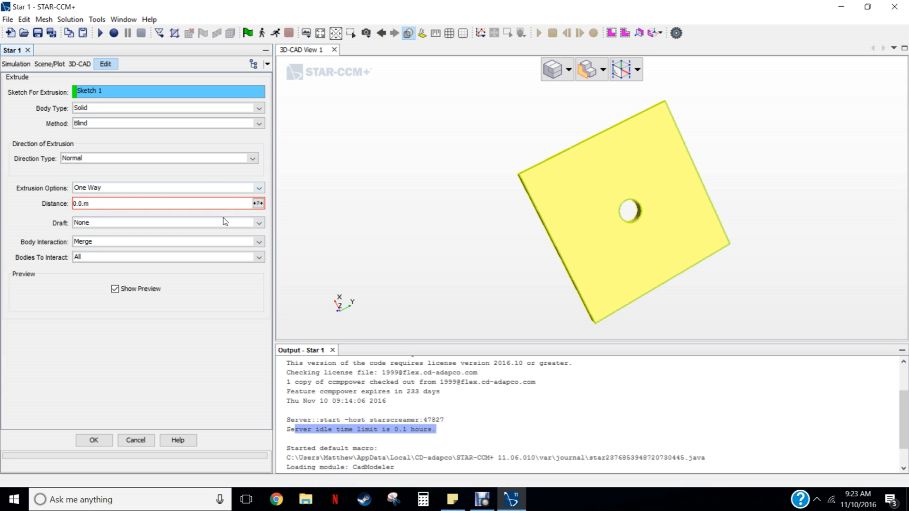
pyautogui.write('5')
pyautogui.press('Return')
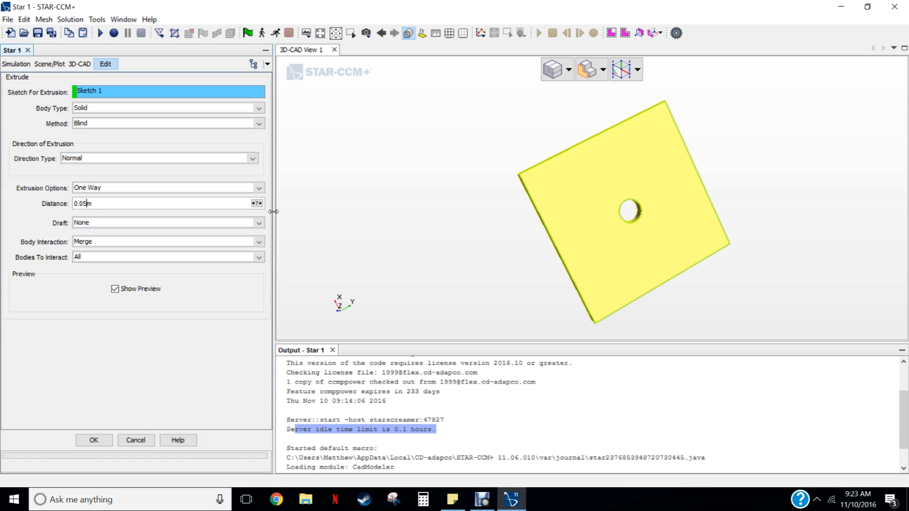
pyautogui.click(91, 441)
# - Inspect the extruded plate and close the 3D-CAD modeler to return to the simulation
pyautogui.moveTo(570, 155)
pyautogui.mouseDown()
pyautogui.moveTo(774, 208)
pyautogui.moveTo(672, 140)
pyautogui.moveTo(583, 122)
pyautogui.moveTo(754, 316)
pyautogui.moveTo(702, 382)
pyautogui.moveTo(835, 379)
pyautogui.moveTo(619, 207)
pyautogui.moveTo(595, 148)
pyautogui.moveTo(569, 153)
pyautogui.moveTo(702, 171)
pyautogui.moveTo(692, 188)
pyautogui.moveTo(720, 110)
pyautogui.mouseUp()
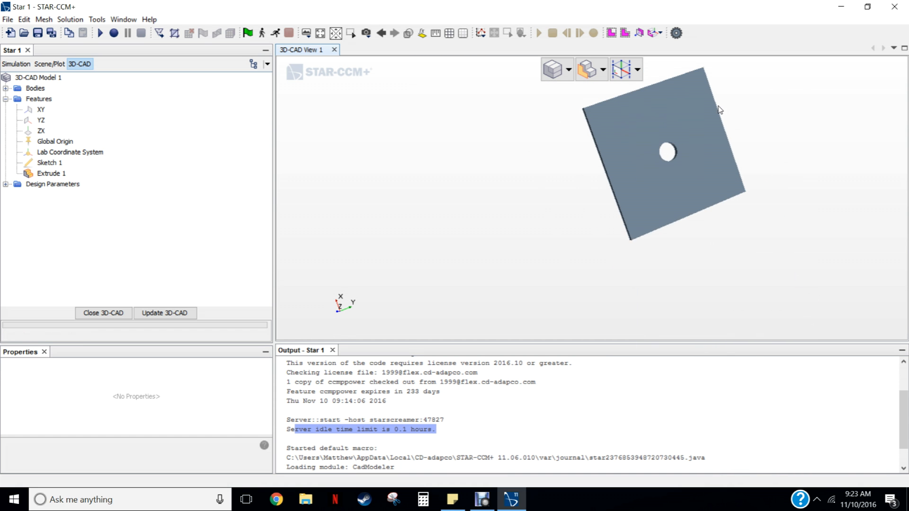
pyautogui.scroll(1, 713, 106)
pyautogui.scroll(1, 718, 77)
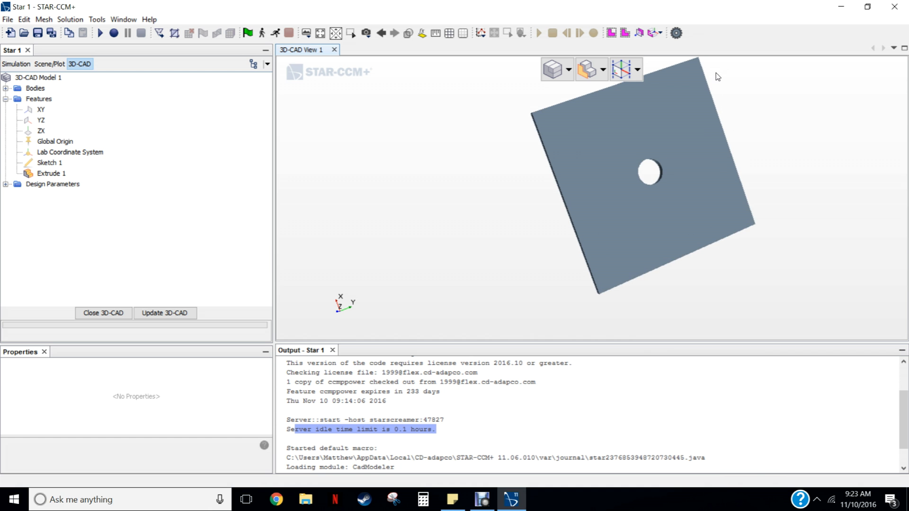
pyautogui.click(97, 313)
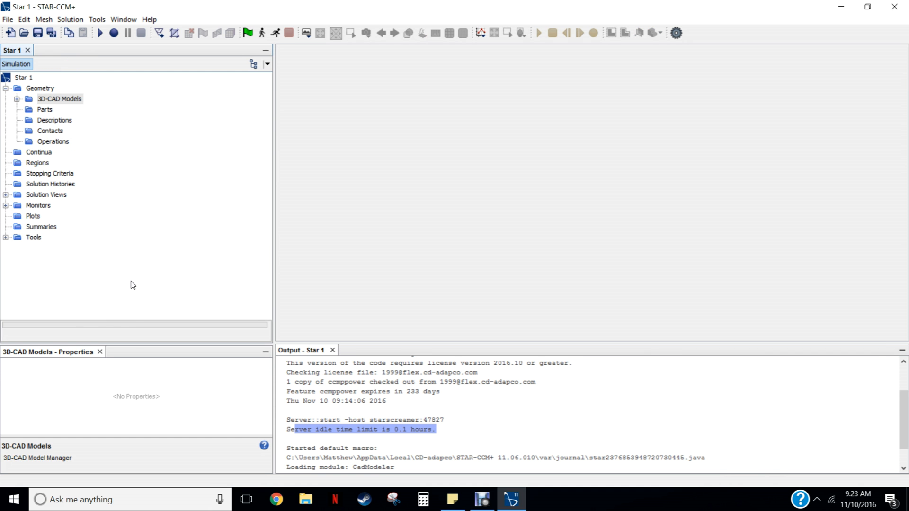
# - Examine the bodies of 3D-CAD Model 1 and the properties of its exposed Distance design parameter
pyautogui.click(17, 99)
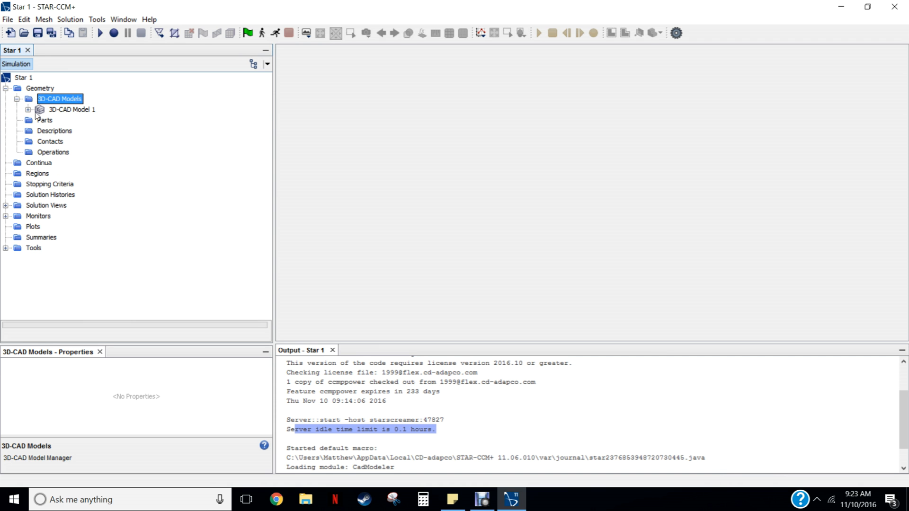
pyautogui.click(28, 109)
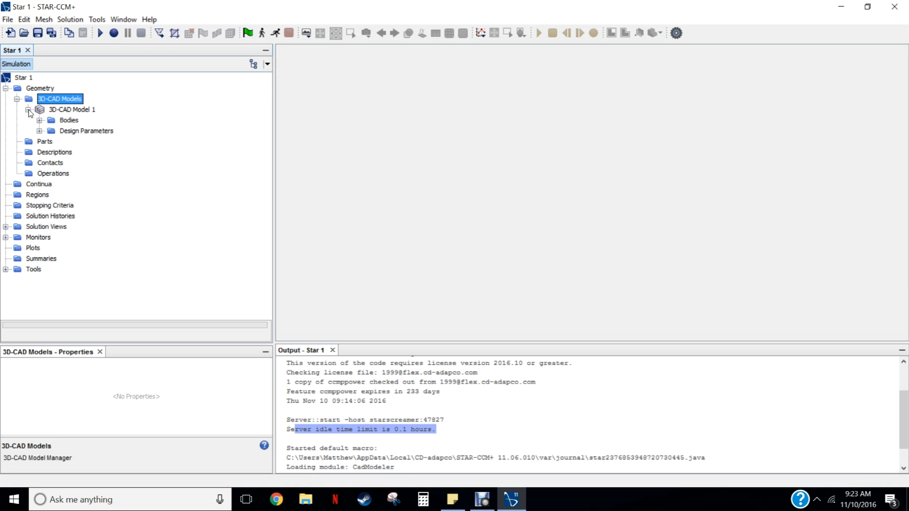
pyautogui.click(39, 121)
pyautogui.click(78, 133)
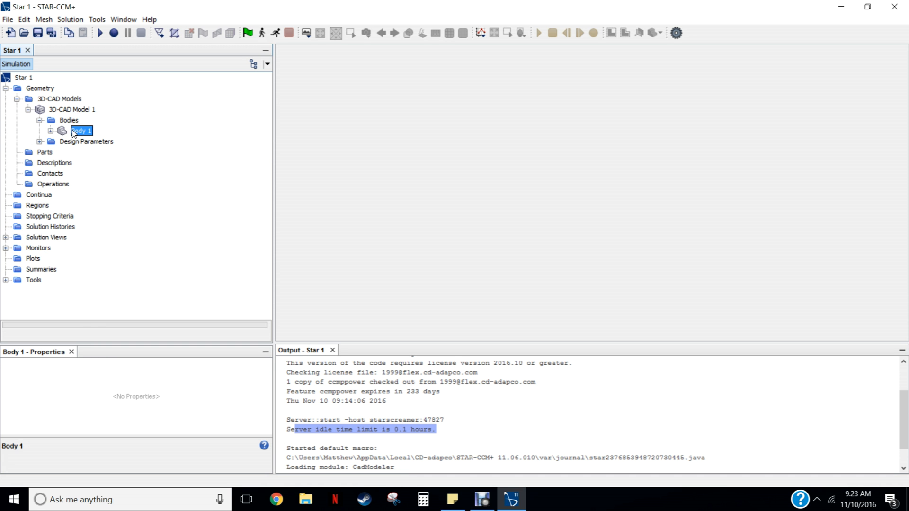
pyautogui.click(78, 142)
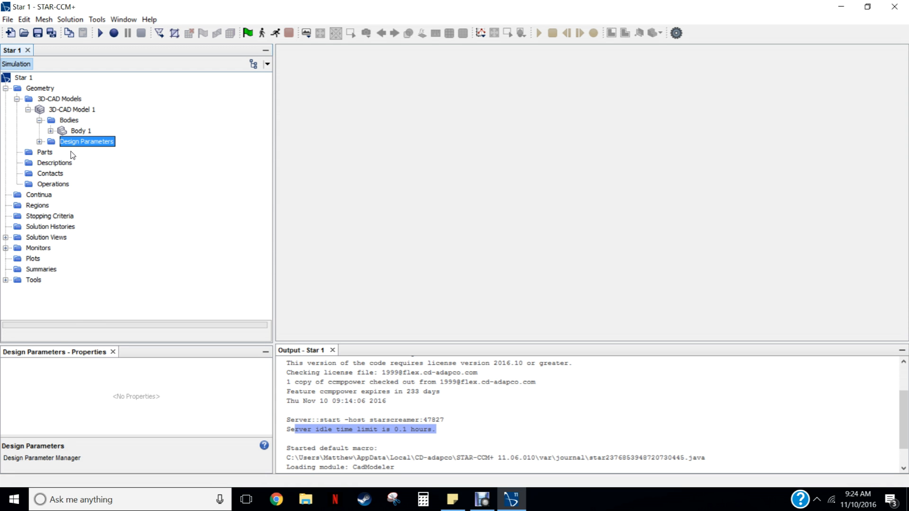
pyautogui.click(39, 142)
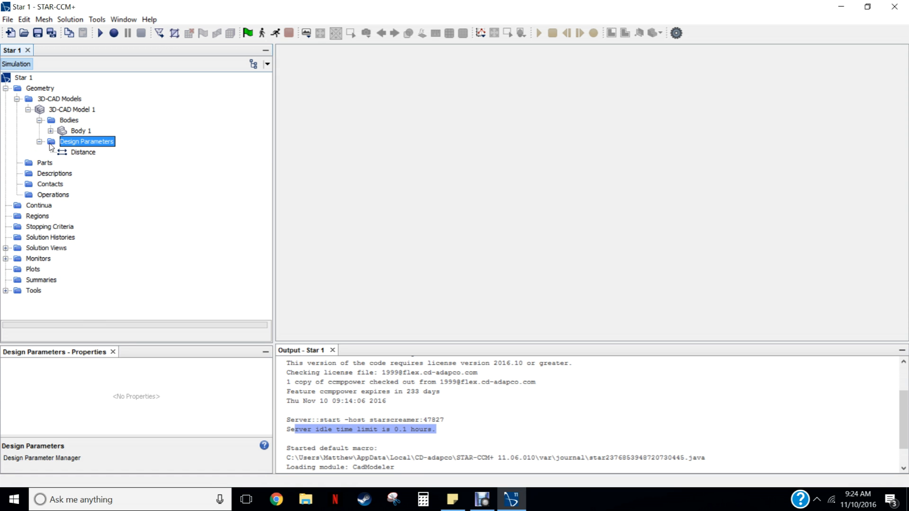
pyautogui.click(77, 152)
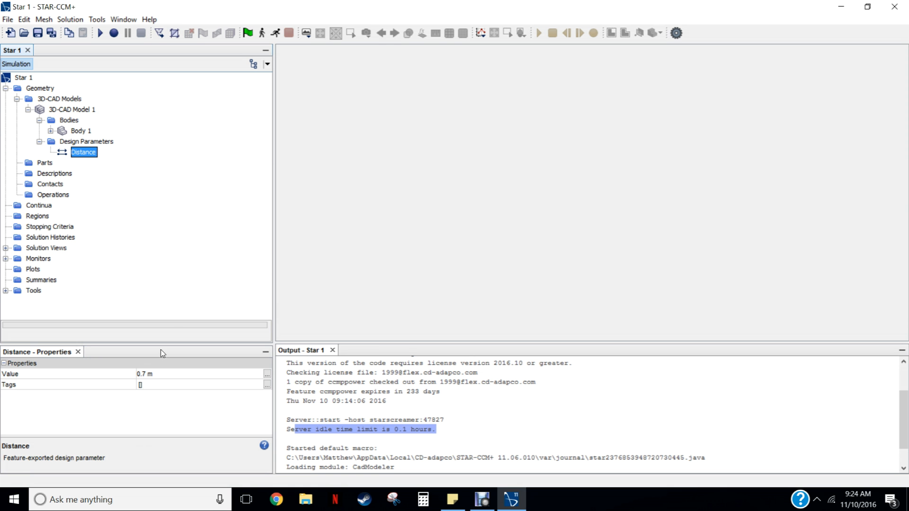
pyautogui.click(123, 19)
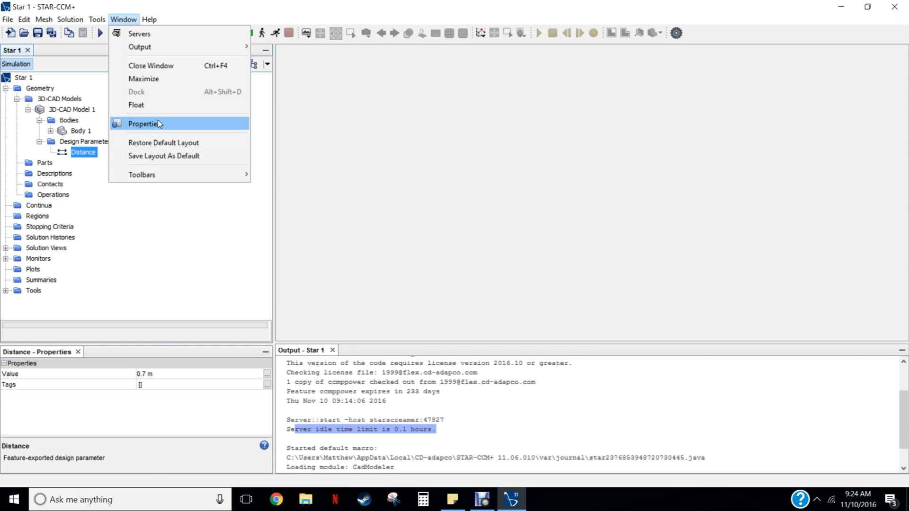
pyautogui.moveTo(156, 175)
pyautogui.click(158, 241)
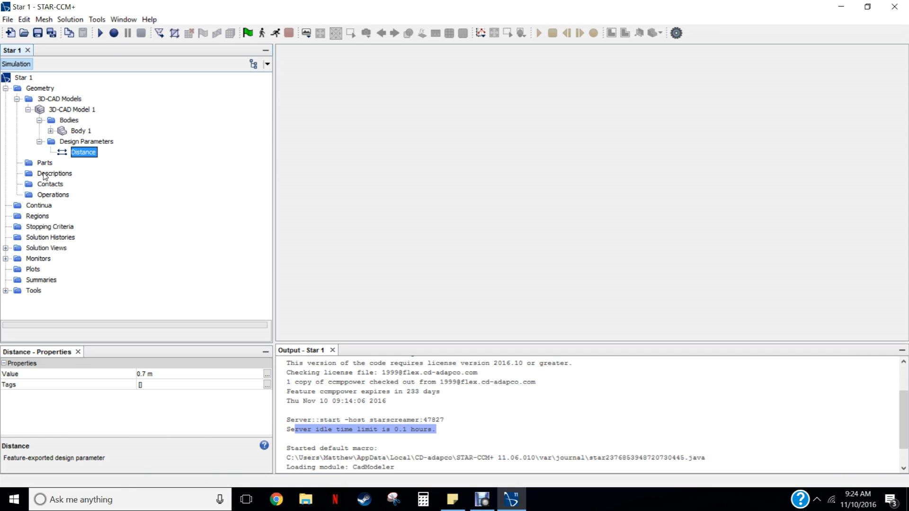
# - Create a geometry part from Body 1 as a Solid Body with sharp CAD edges, 30.0° sharp edge angle and medium tessellation density
pyautogui.click(64, 110)
pyautogui.click(78, 132)
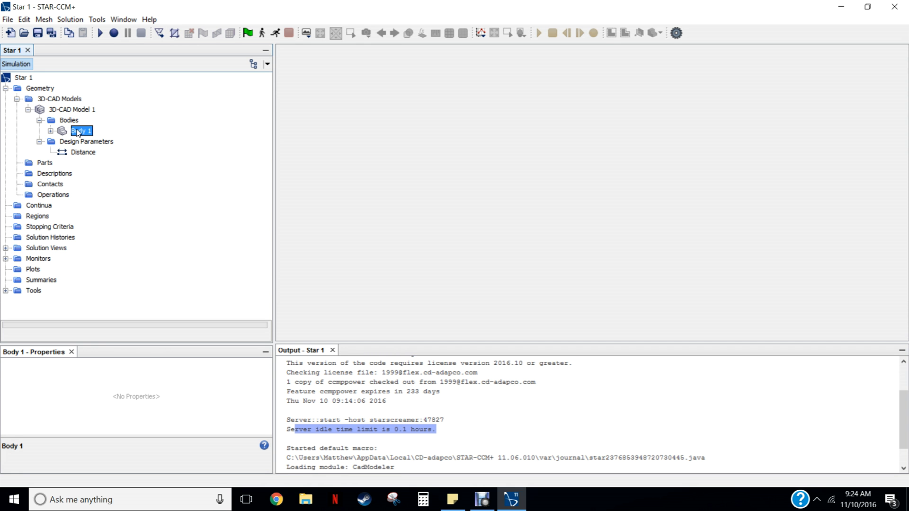
pyautogui.rightClick(80, 132)
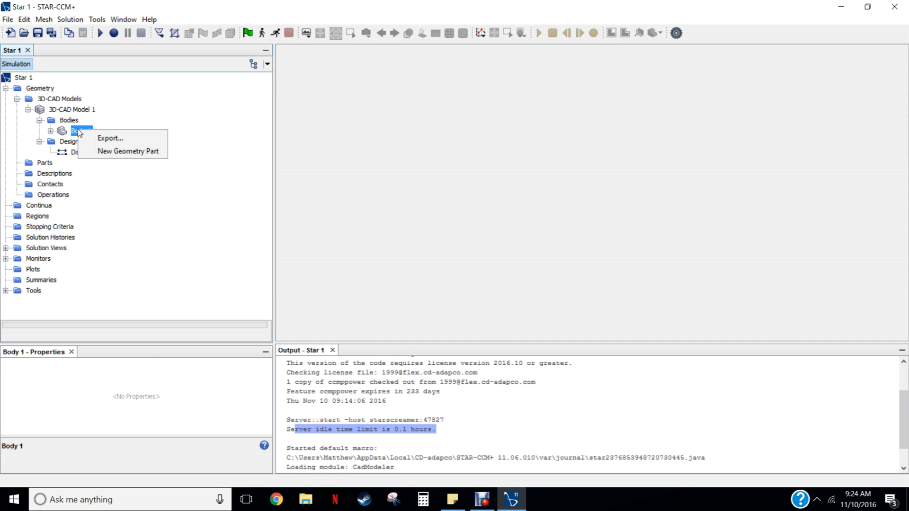
pyautogui.click(112, 151)
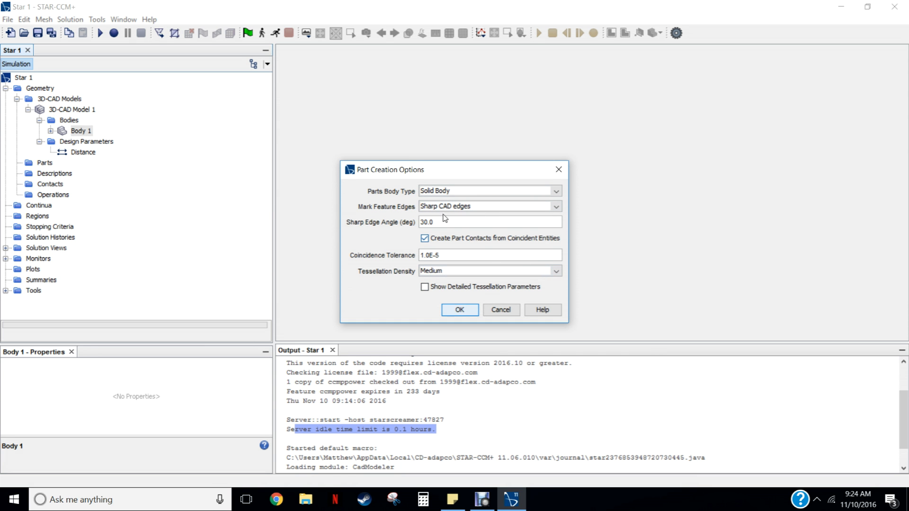
pyautogui.click(460, 310)
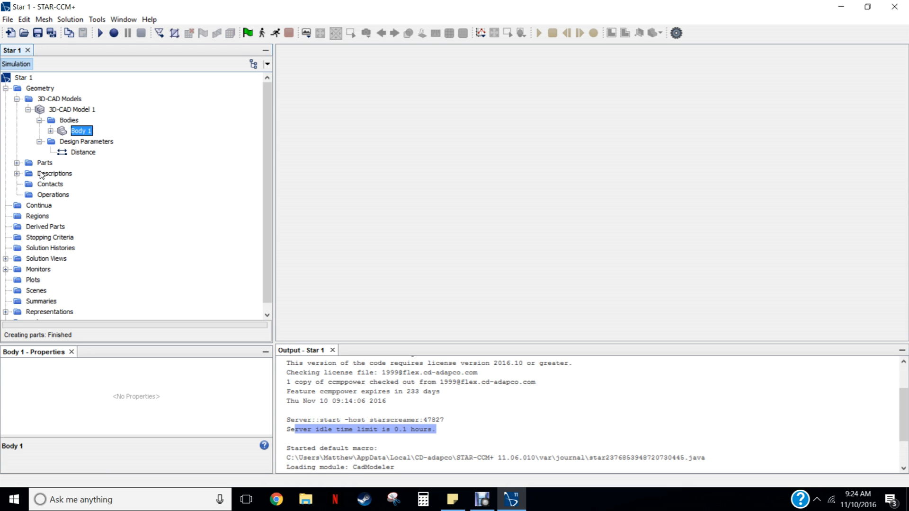
# - Expand the surfaces of the Body 1 part and inspect the properties of its Default surface
pyautogui.click(17, 163)
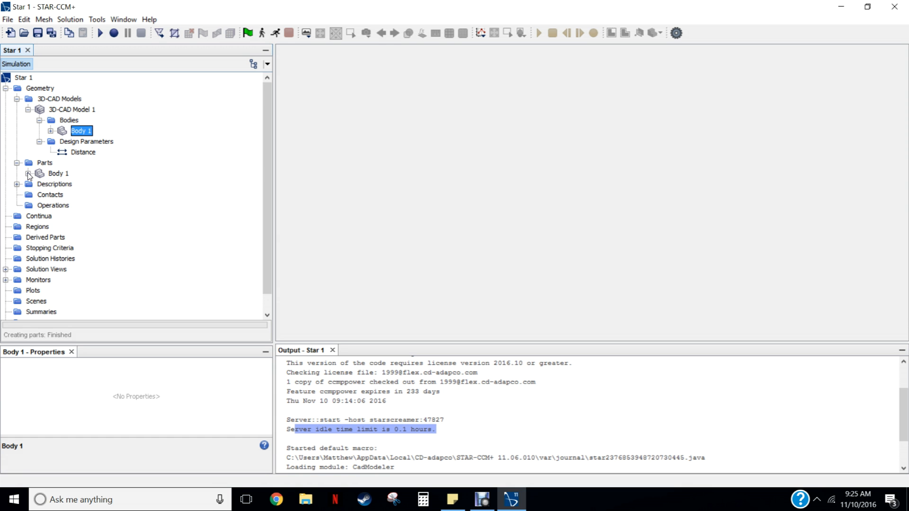
pyautogui.click(28, 173)
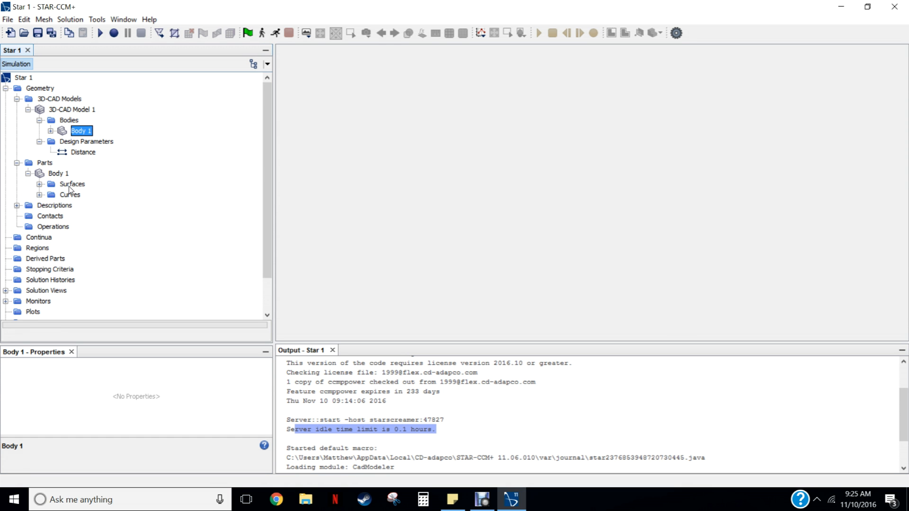
pyautogui.click(39, 184)
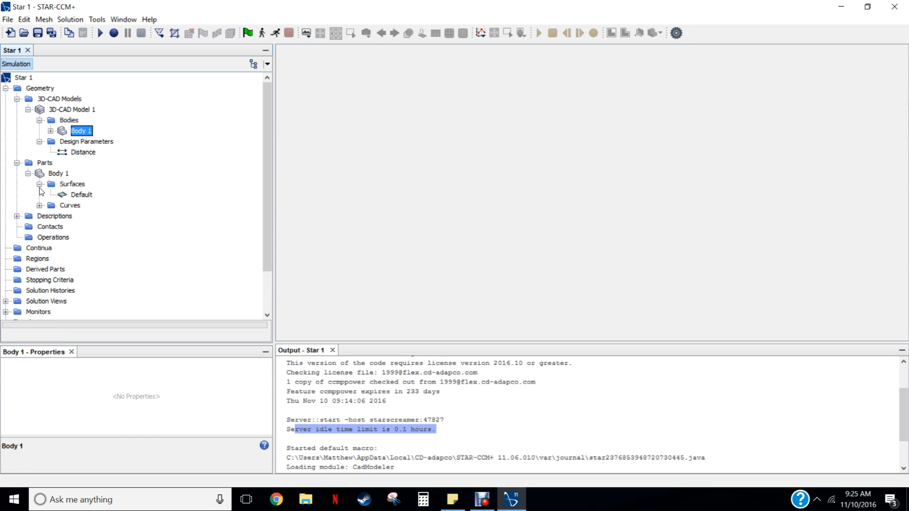
pyautogui.click(80, 196)
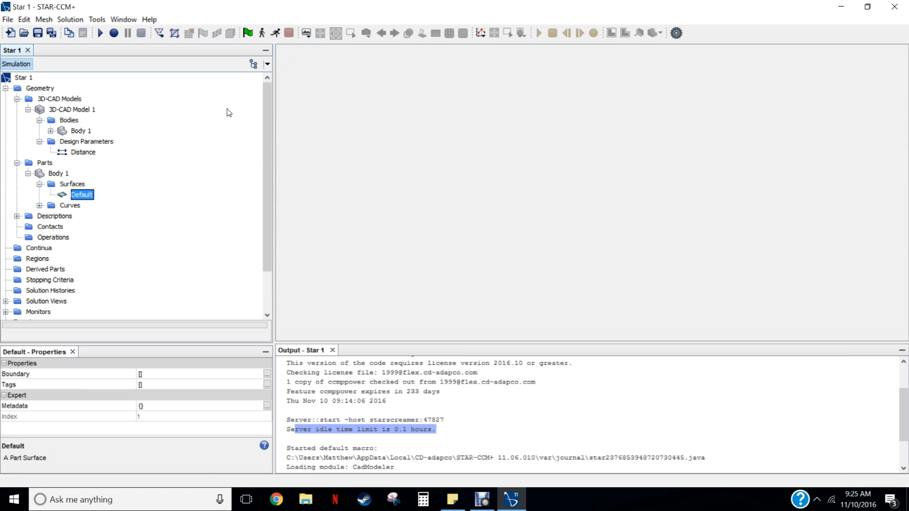
# - Create a geometry scene and inspect the plate with its circular hole from several angles
pyautogui.click(307, 33)
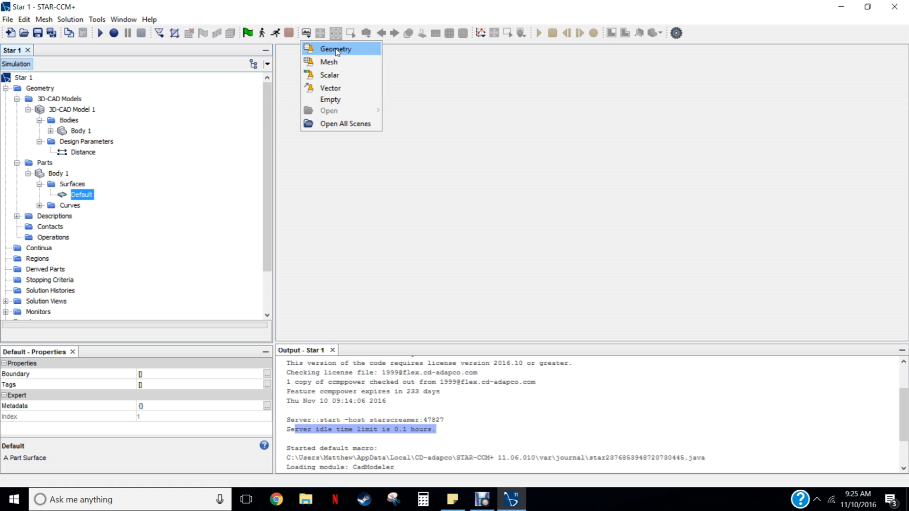
pyautogui.click(337, 50)
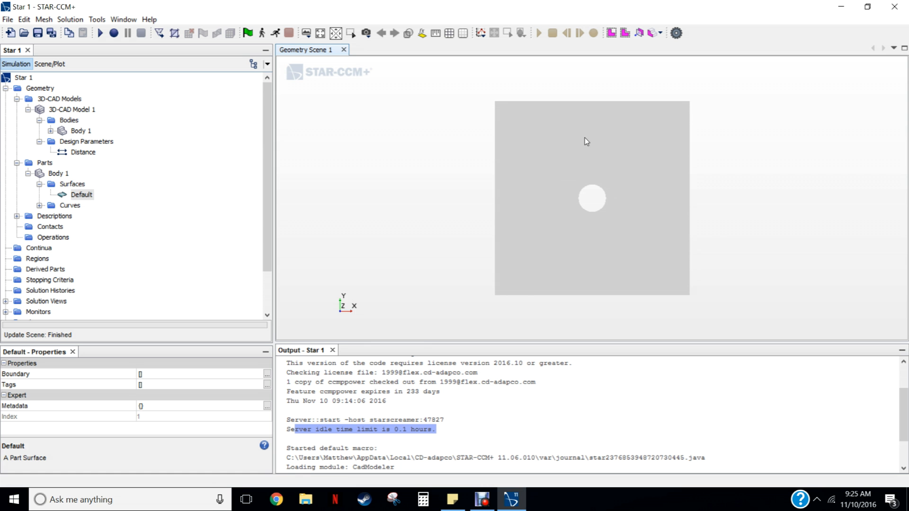
pyautogui.moveTo(586, 138)
pyautogui.mouseDown()
pyautogui.moveTo(589, 198)
pyautogui.moveTo(583, 134)
pyautogui.mouseUp()
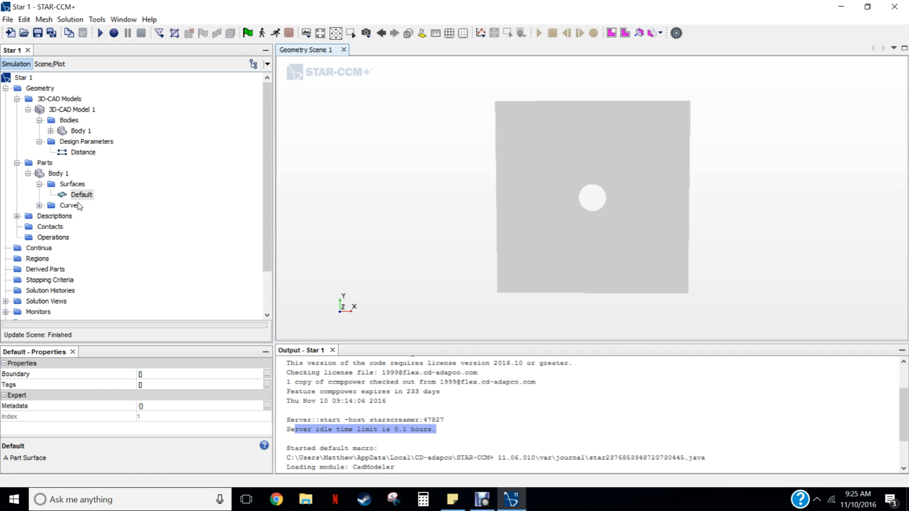
pyautogui.moveTo(557, 164); pyautogui.dragTo(644, 207)
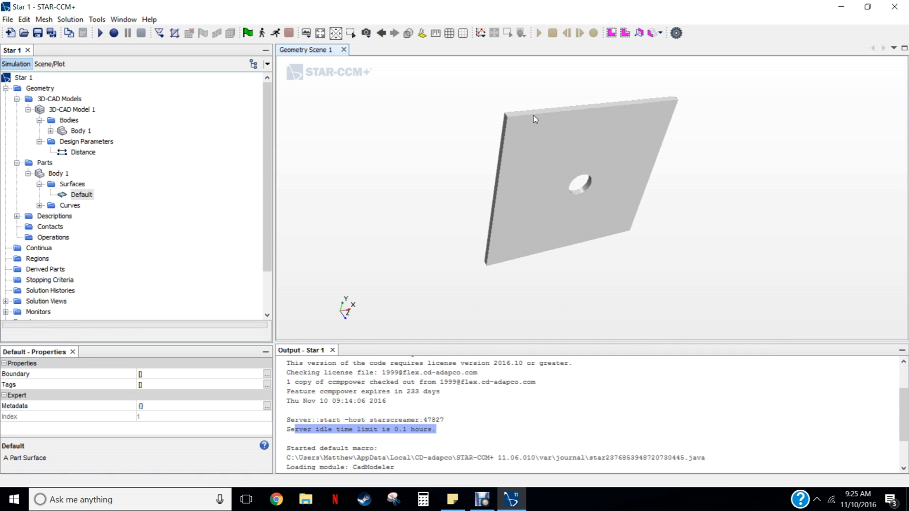
pyautogui.moveTo(534, 142)
pyautogui.mouseDown()
pyautogui.moveTo(538, 134)
pyautogui.moveTo(516, 124)
pyautogui.moveTo(531, 201)
pyautogui.moveTo(526, 156)
pyautogui.mouseUp()
pyautogui.moveTo(516, 229); pyautogui.dragTo(625, 286)
pyautogui.scroll(1, 624, 284)
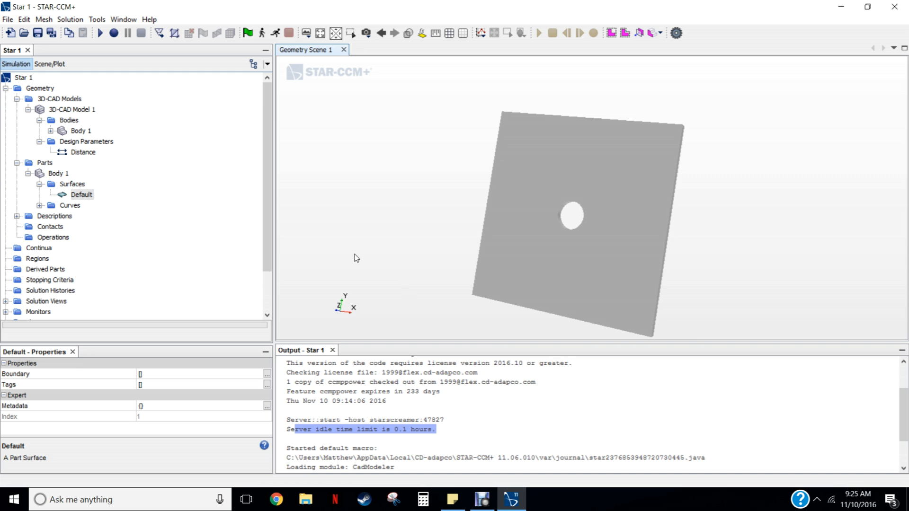
# - Split the part's Default surface by angle, using 89.0 degrees
pyautogui.rightClick(83, 196)
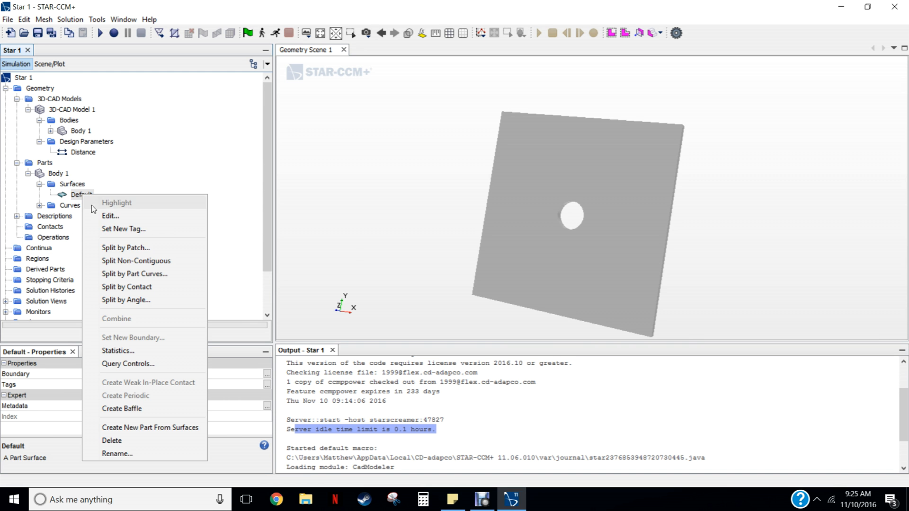
pyautogui.click(135, 303)
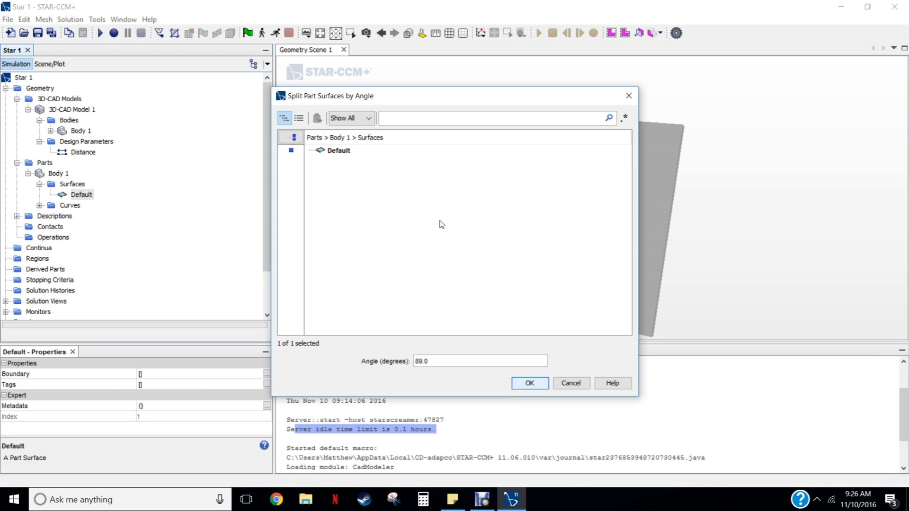
pyautogui.click(528, 385)
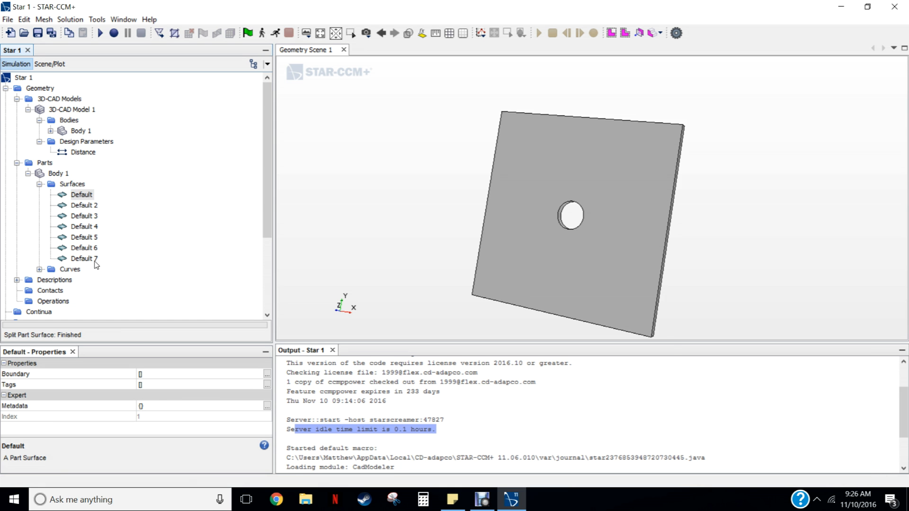
# - Highlight the split surfaces of Body 1 to identify them, and rename the surface called Default as Inlet
pyautogui.click(84, 205)
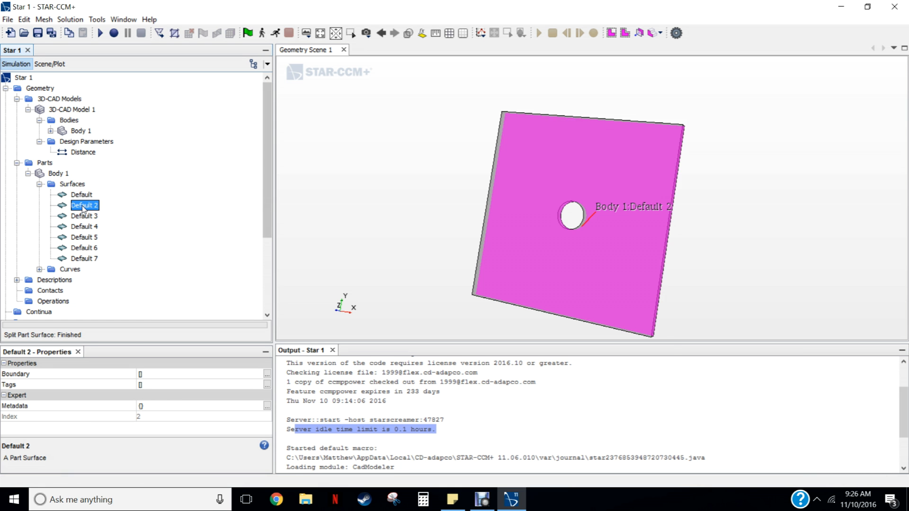
pyautogui.click(82, 196)
pyautogui.click(85, 216)
pyautogui.click(88, 237)
pyautogui.click(90, 259)
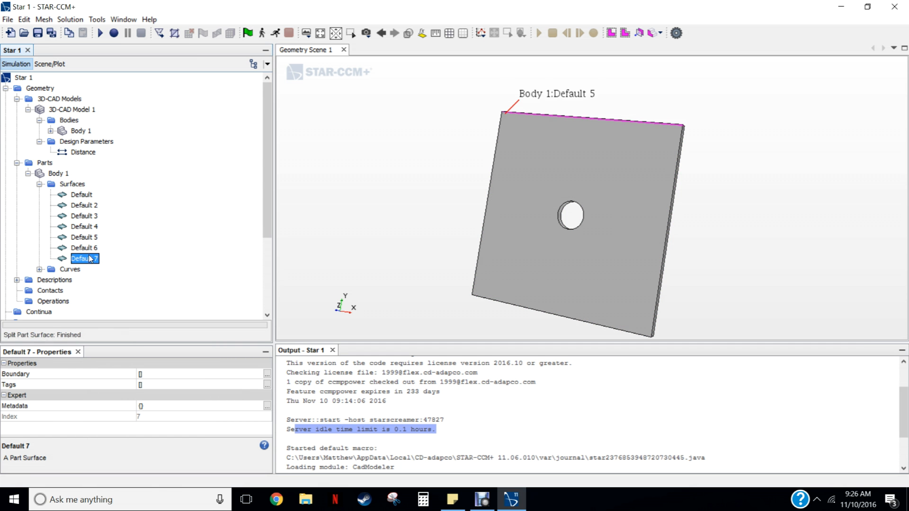
pyautogui.click(84, 195)
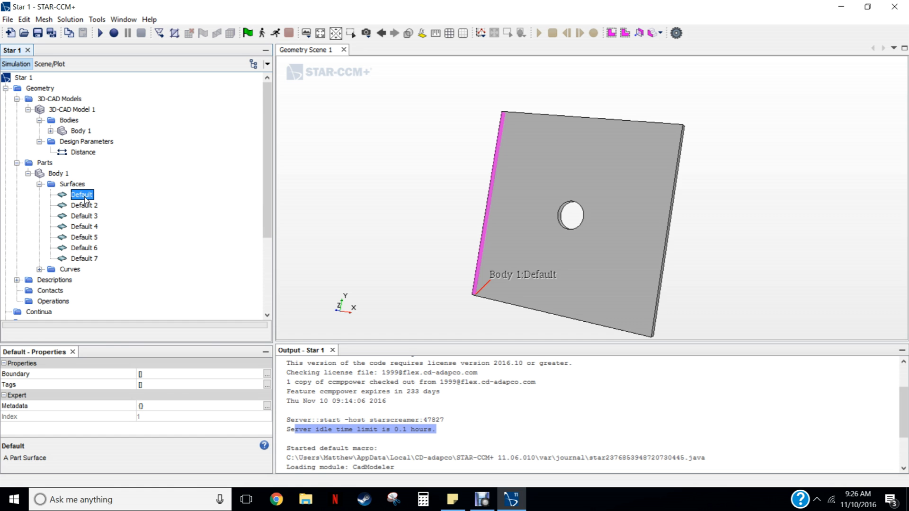
pyautogui.rightClick(88, 196)
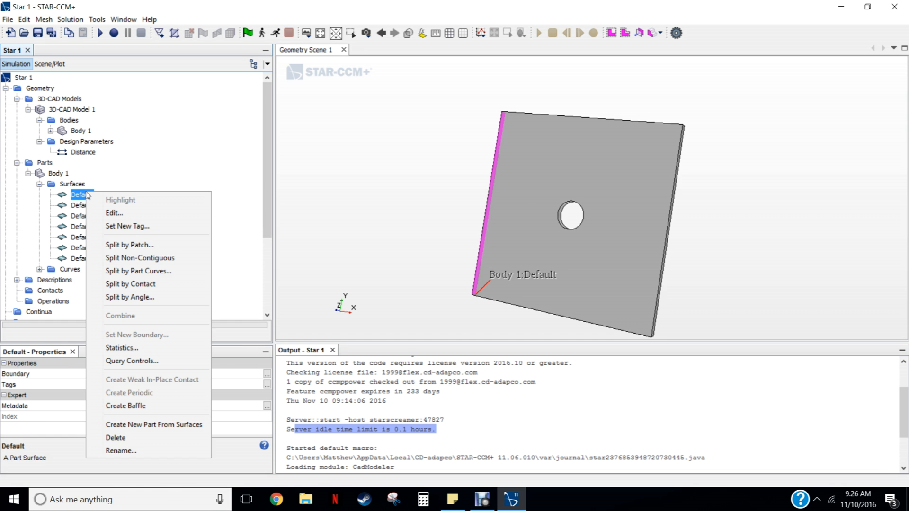
pyautogui.click(114, 450)
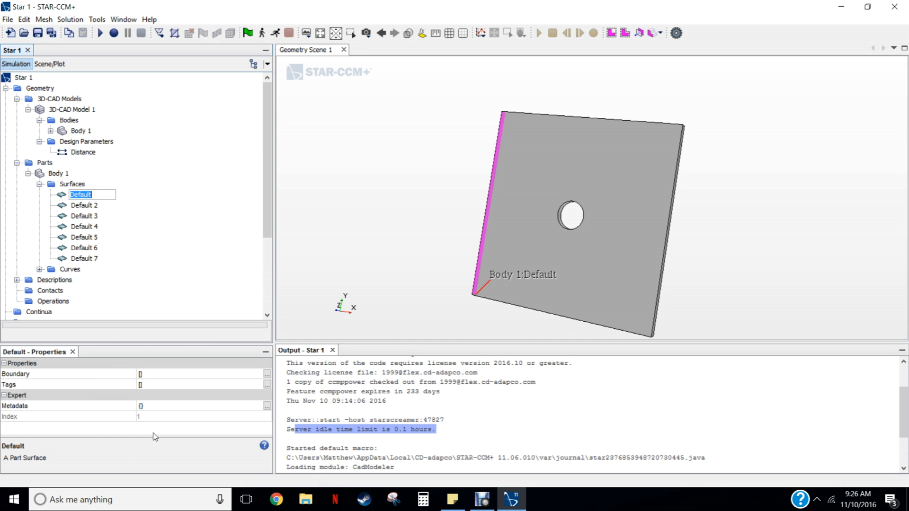
pyautogui.write('INlet')
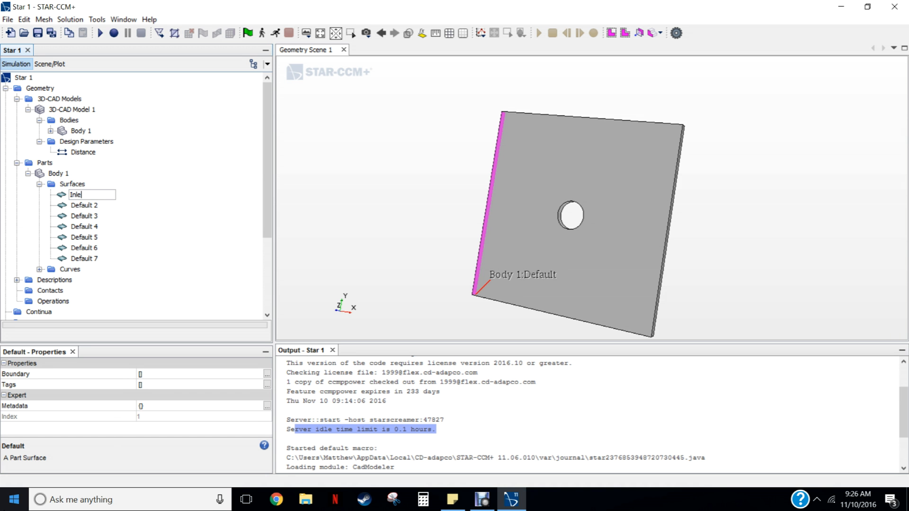
pyautogui.press('Return')
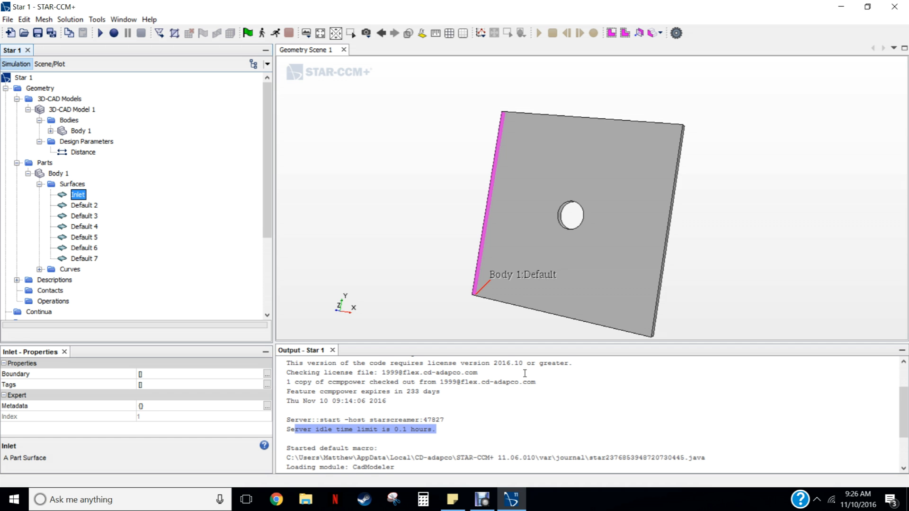
# - Rename the Default 2 surface, one of the plate's large faces, as Body1
pyautogui.click(86, 205)
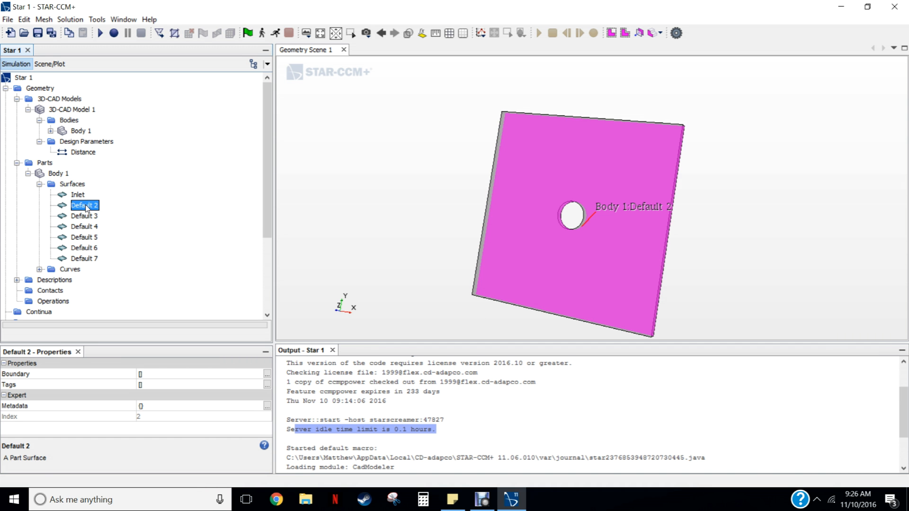
pyautogui.moveTo(582, 175); pyautogui.dragTo(616, 199)
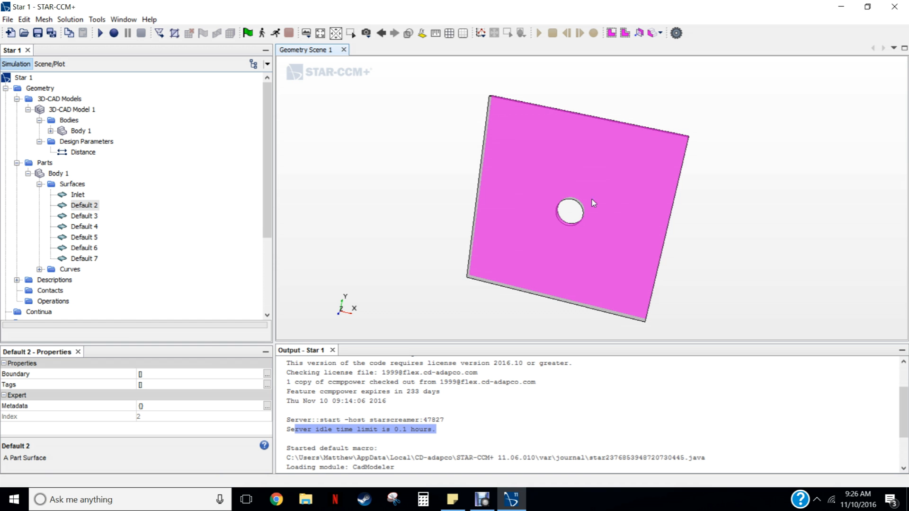
pyautogui.rightClick(90, 207)
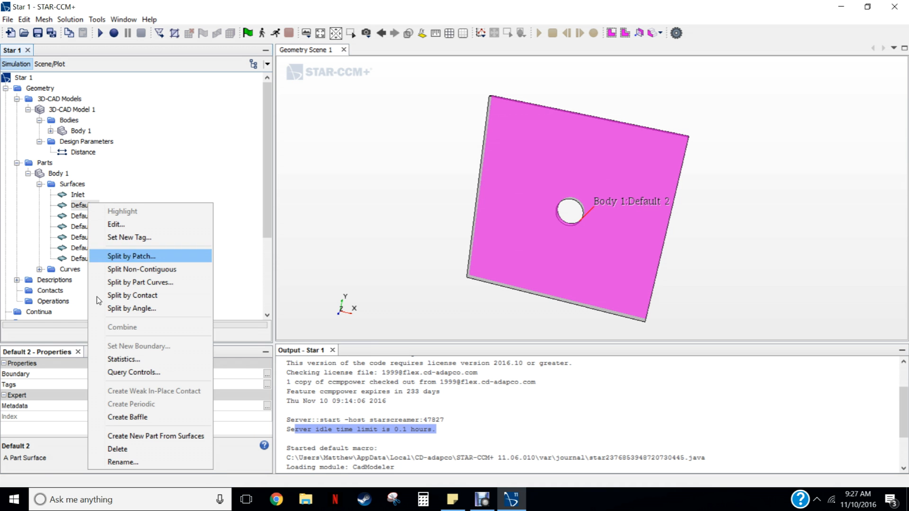
pyautogui.click(126, 462)
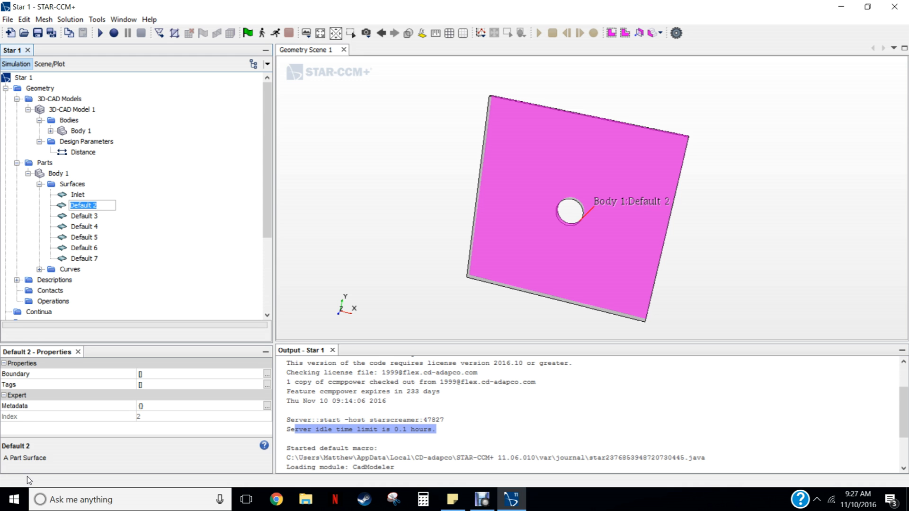
pyautogui.write('BOdy1')
pyautogui.press('Return')
# - Rename the Default 3 surface, the plate's other large face, as Body2
pyautogui.click(86, 216)
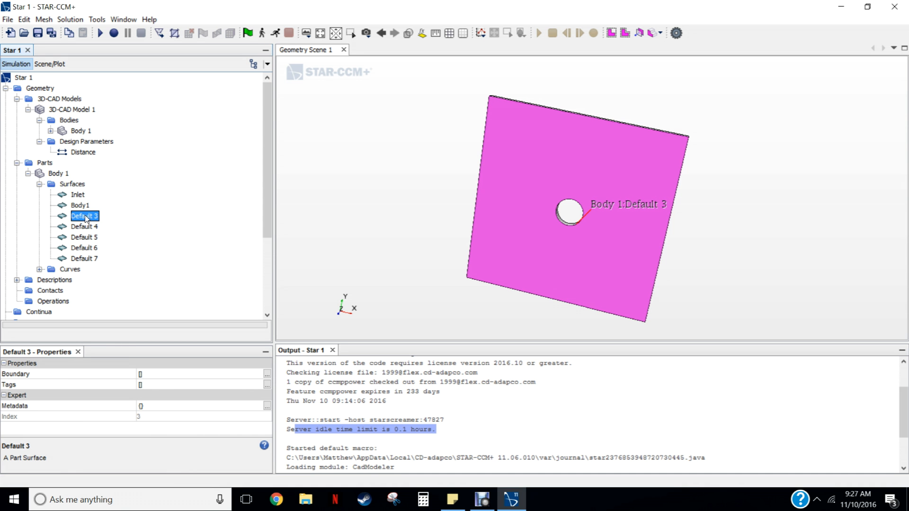
pyautogui.rightClick(87, 216)
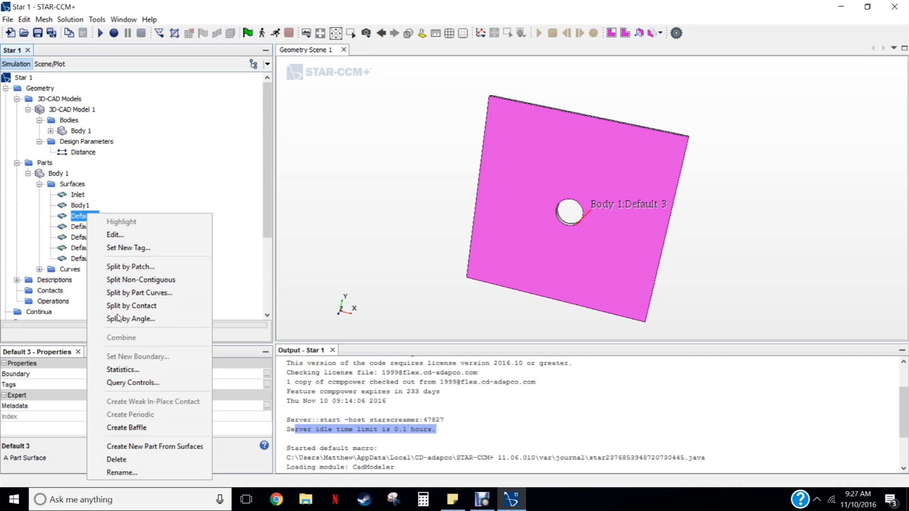
pyautogui.click(122, 472)
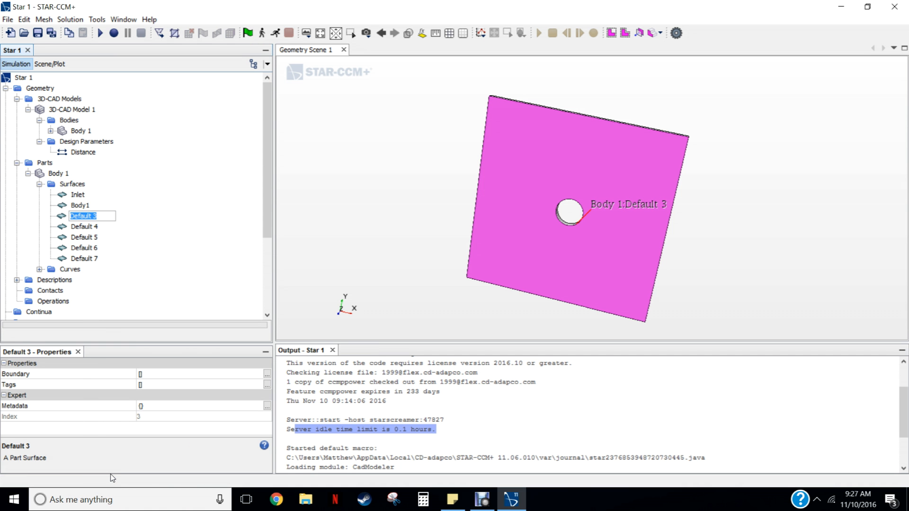
pyautogui.write('BOdy')
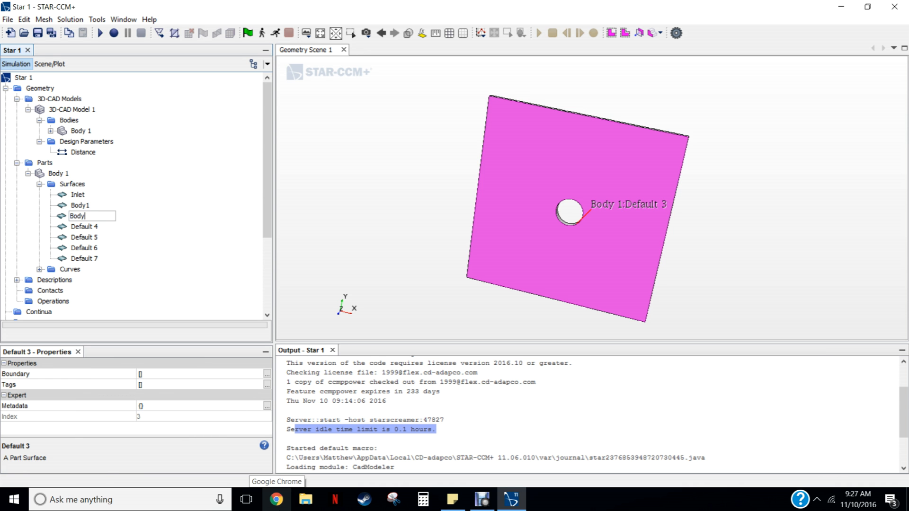
pyautogui.write('2')
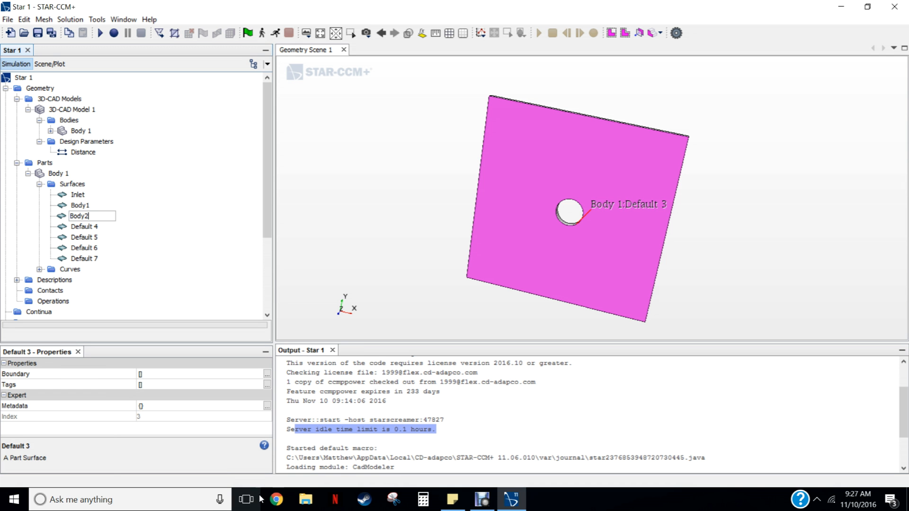
pyautogui.press('Return')
# - Rename the Default 4 surface along the plate's lower edge as SymmetryBottom
pyautogui.click(91, 230)
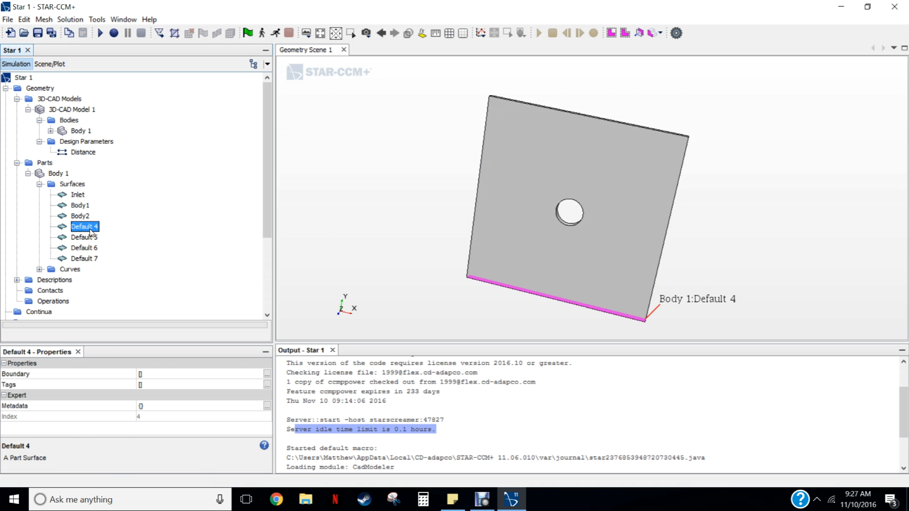
pyautogui.rightClick(91, 231)
pyautogui.click(132, 490)
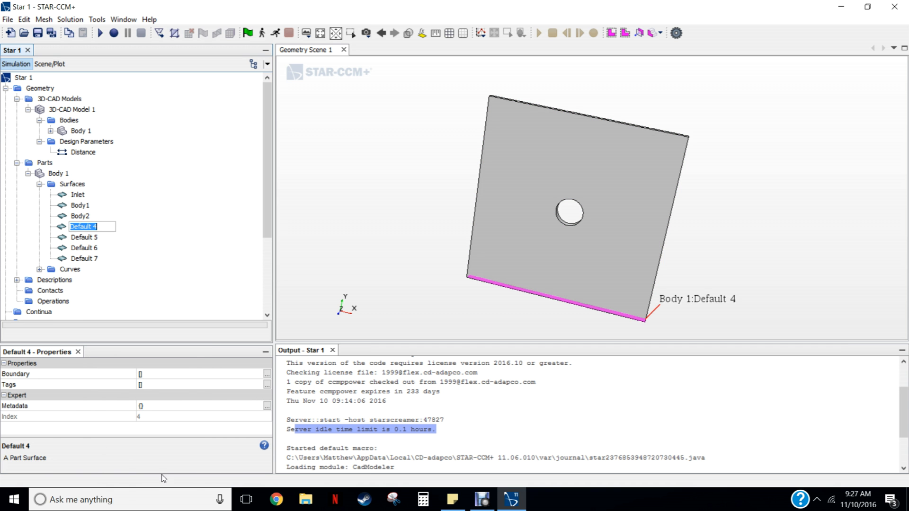
pyautogui.write('SymmetryBotto')
pyautogui.press('Return')
# - Rename the Default 5 surface along the plate's upper edge as SymmetryTop
pyautogui.click(92, 240)
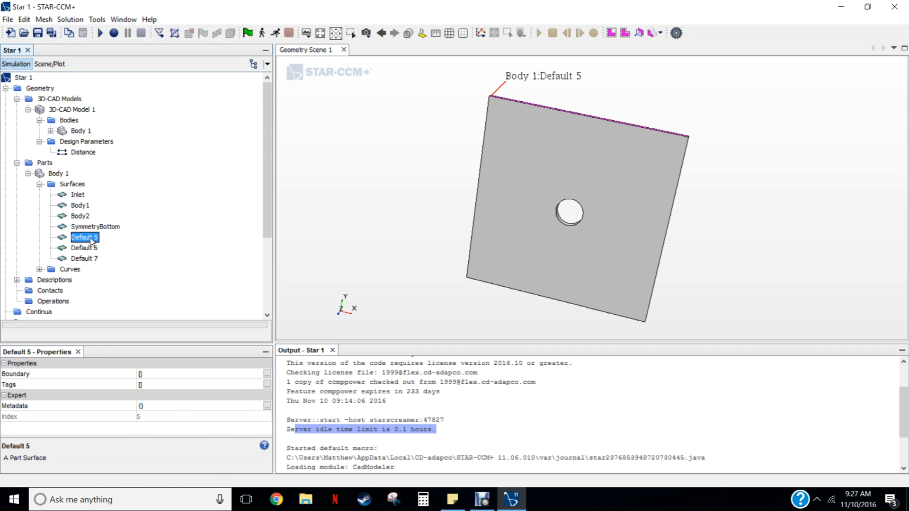
pyautogui.rightClick(92, 241)
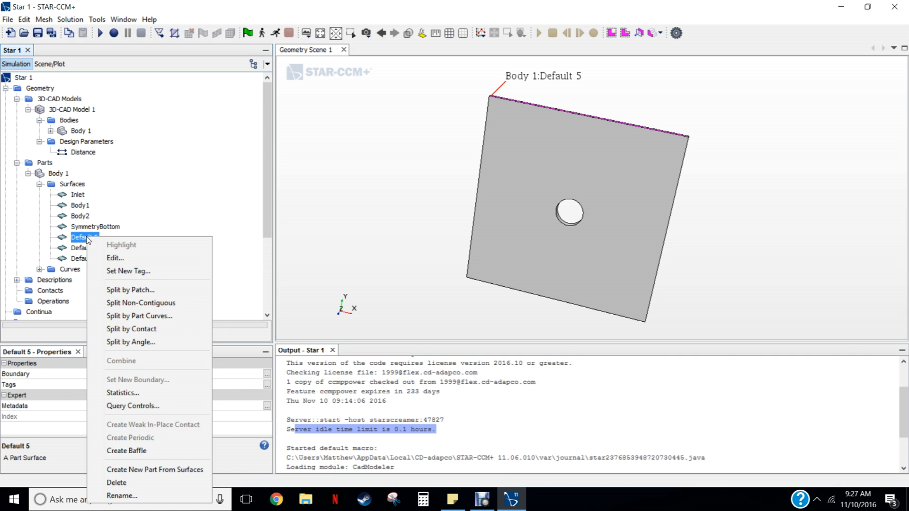
pyautogui.click(121, 495)
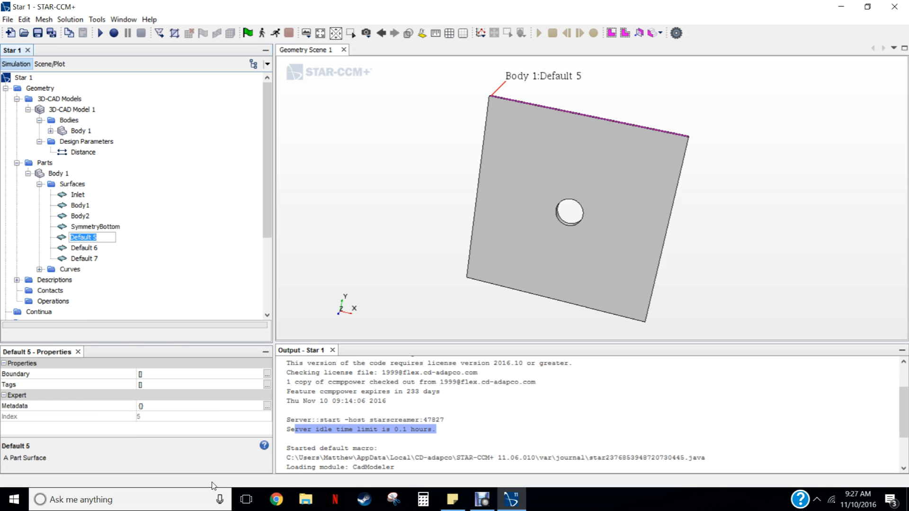
pyautogui.write('Sy')
pyautogui.press('Return')
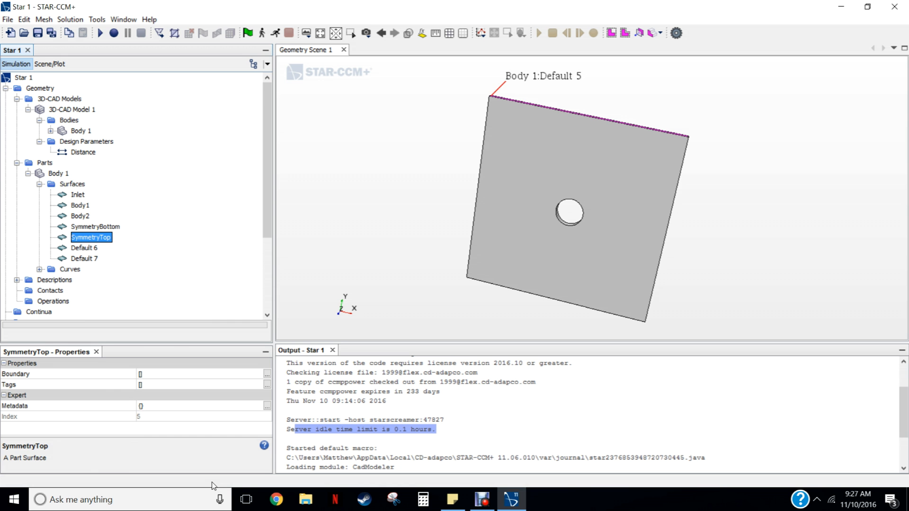
# - Rename the Default 6 surface, the wall of the circular hole, as Cylinder
pyautogui.click(84, 250)
pyautogui.rightClick(86, 250)
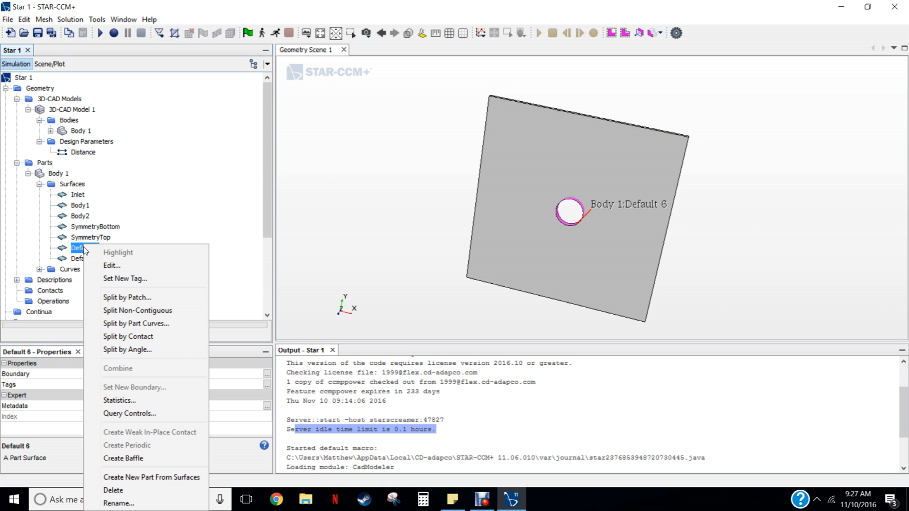
pyautogui.click(118, 503)
pyautogui.write('Cylinder')
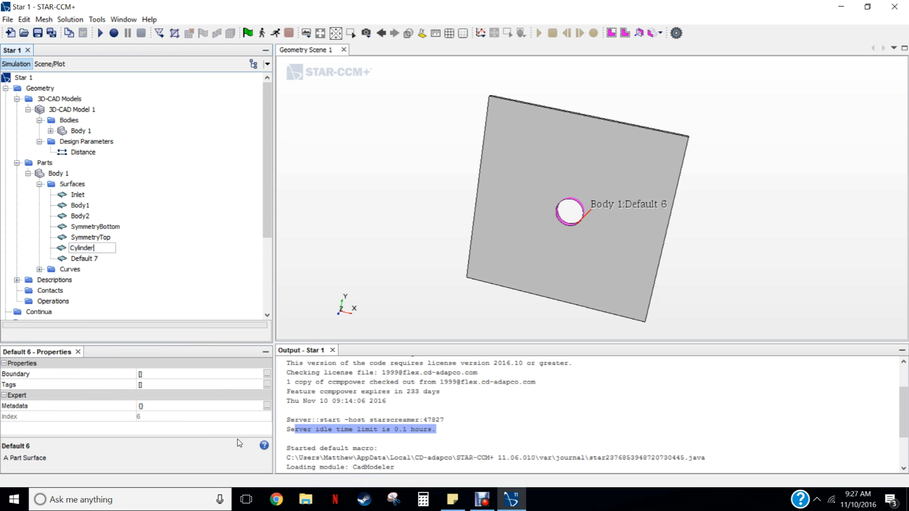
pyautogui.press('Return')
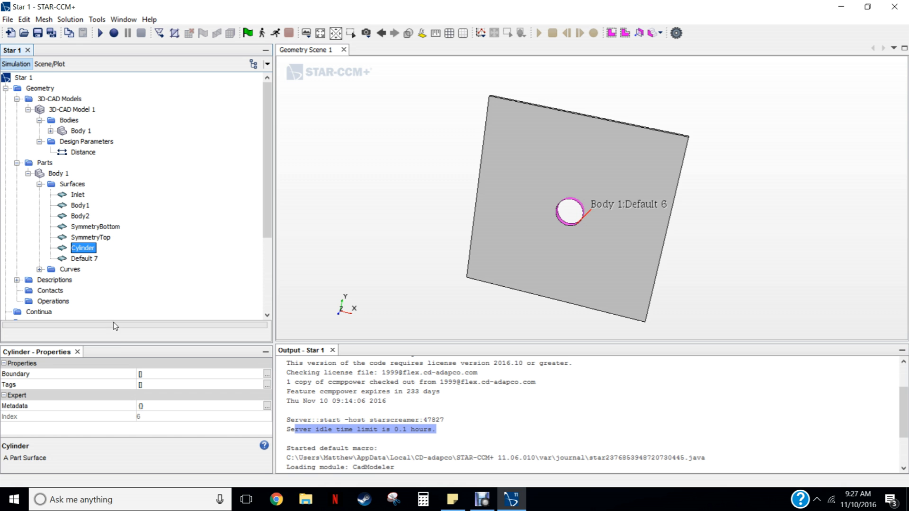
# - Rename the Default 7 surface on the plate edge opposite the inlet as Outlet
pyautogui.click(93, 260)
pyautogui.rightClick(92, 258)
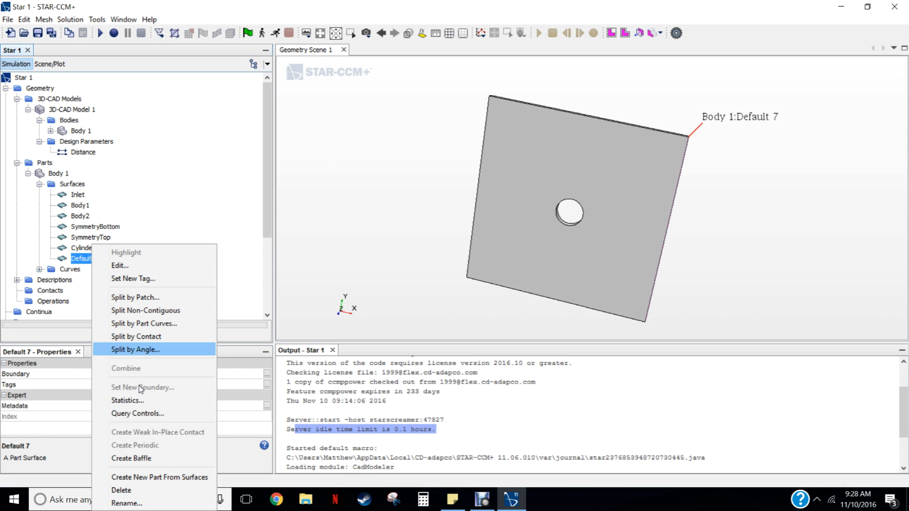
pyautogui.click(140, 506)
pyautogui.write('Ou')
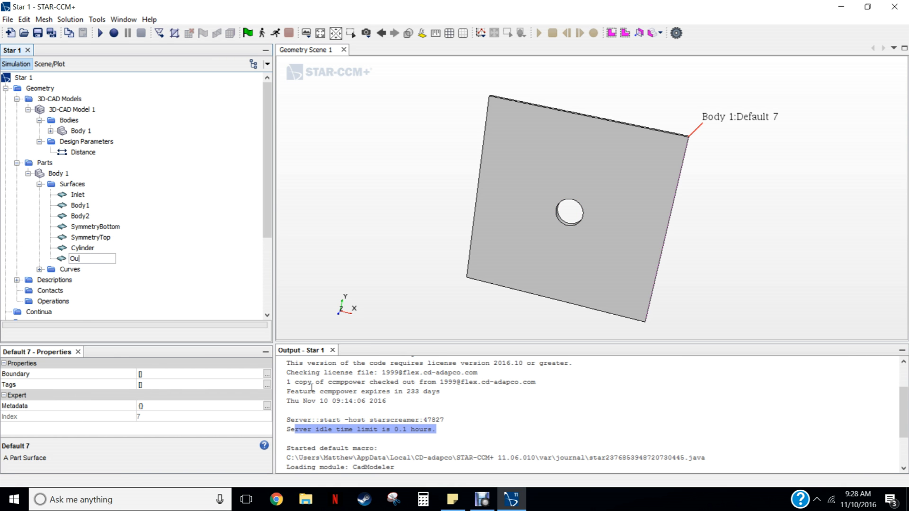
pyautogui.write('tlet')
pyautogui.press('Return')
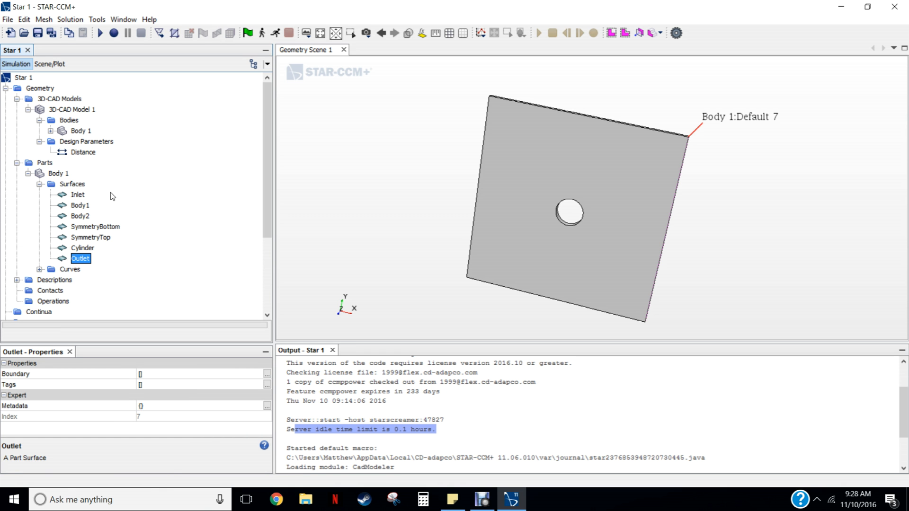
# - Create a Badge for 2D Meshing operation with the Body 1 part as input, without executing it upon creation
pyautogui.rightClick(58, 176)
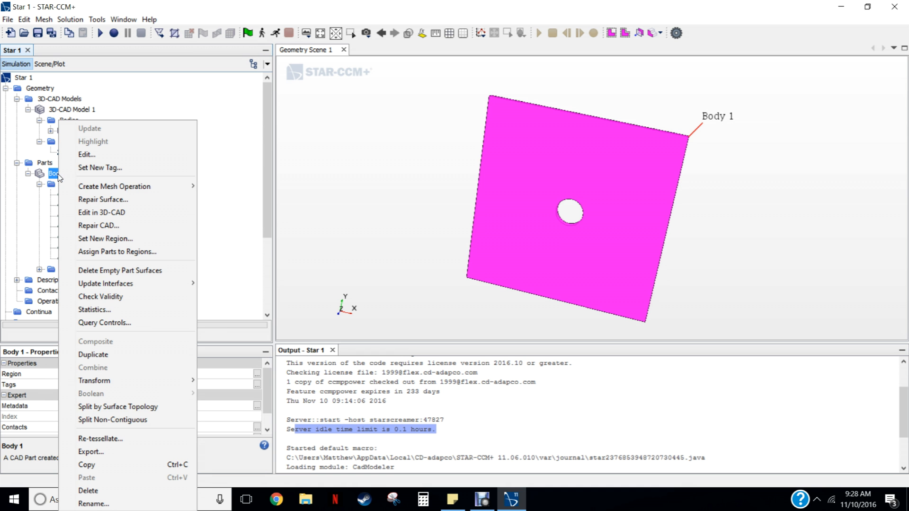
pyautogui.moveTo(129, 183)
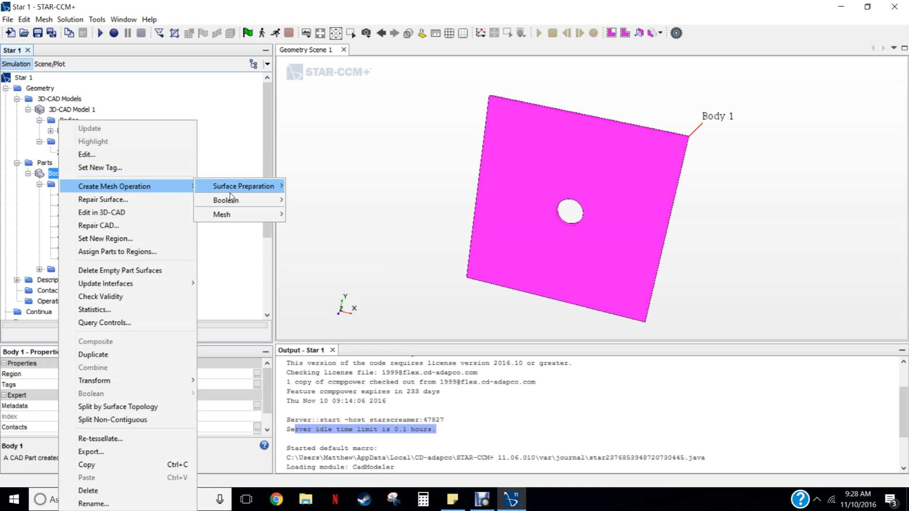
pyautogui.moveTo(236, 218)
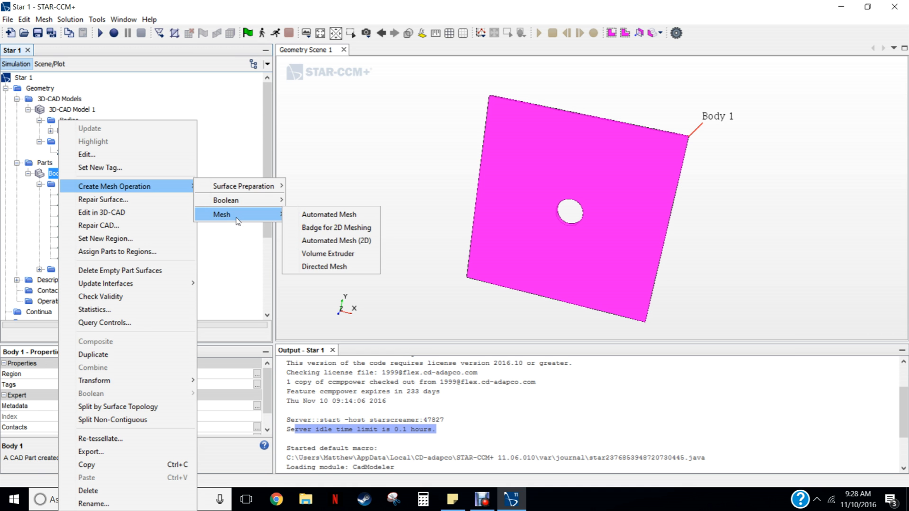
pyautogui.click(348, 230)
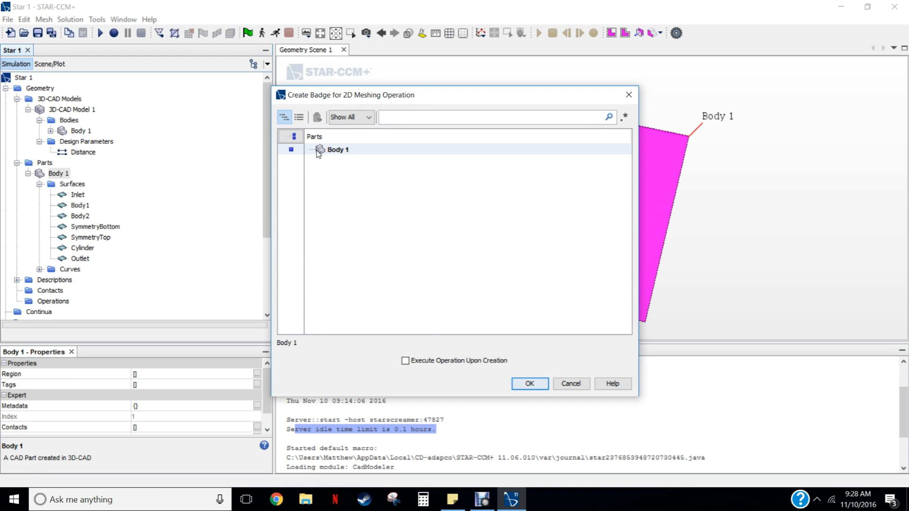
pyautogui.click(292, 151)
pyautogui.click(293, 153)
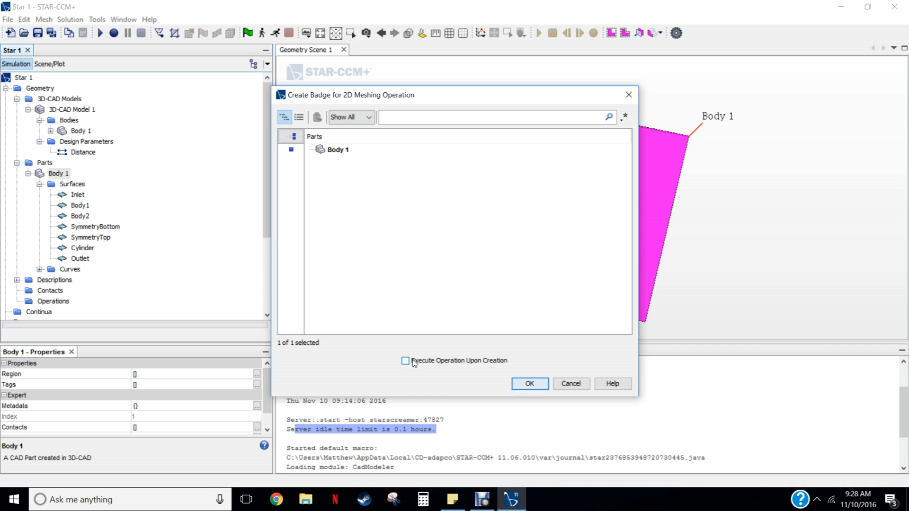
pyautogui.click(530, 384)
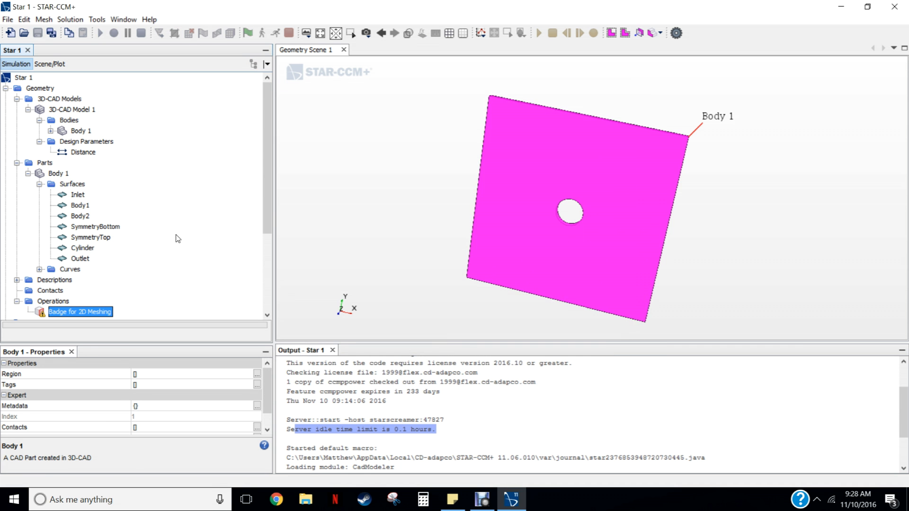
pyautogui.moveTo(267, 176); pyautogui.dragTo(265, 218)
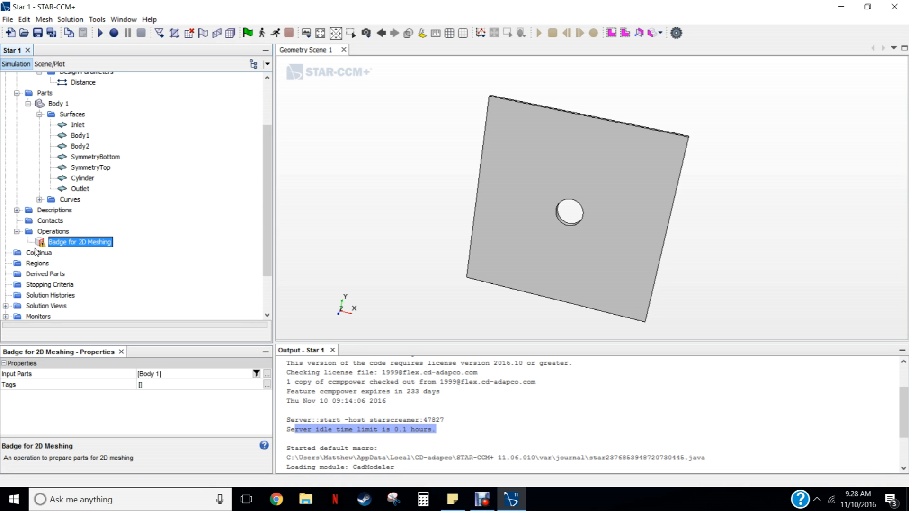
# - Execute the Badge for 2D Meshing operation and check the tags of the Body2 and SymmetryBottom surfaces
pyautogui.rightClick(63, 244)
pyautogui.click(93, 247)
pyautogui.click(74, 147)
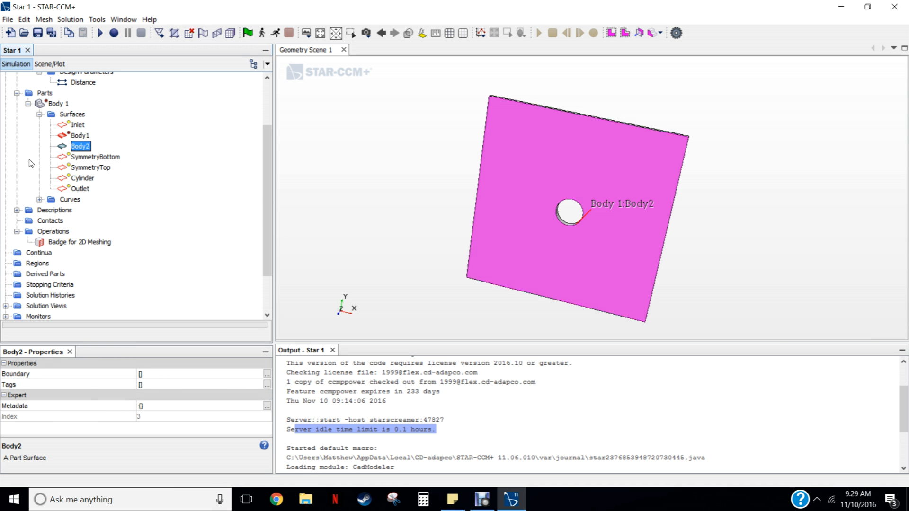
pyautogui.click(89, 158)
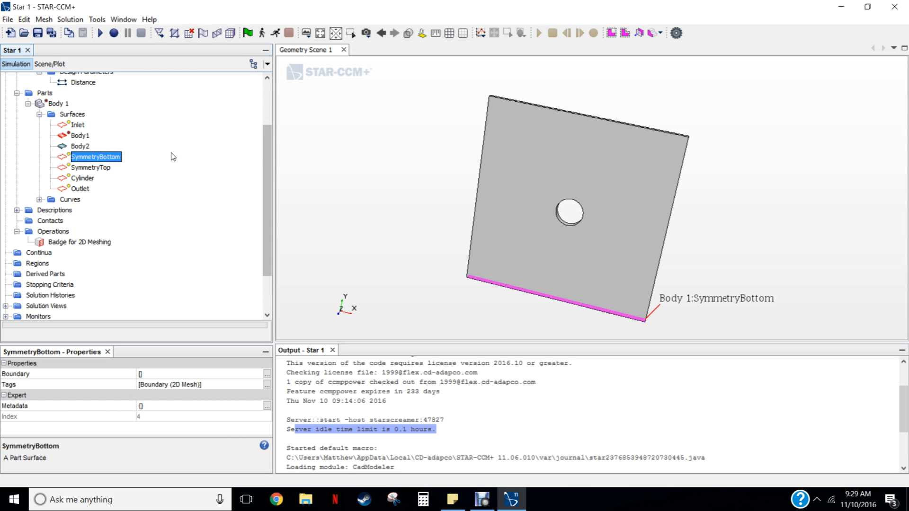
# - Assign Body 1 to one region for all parts, creating a boundary for each part surface
pyautogui.click(58, 105)
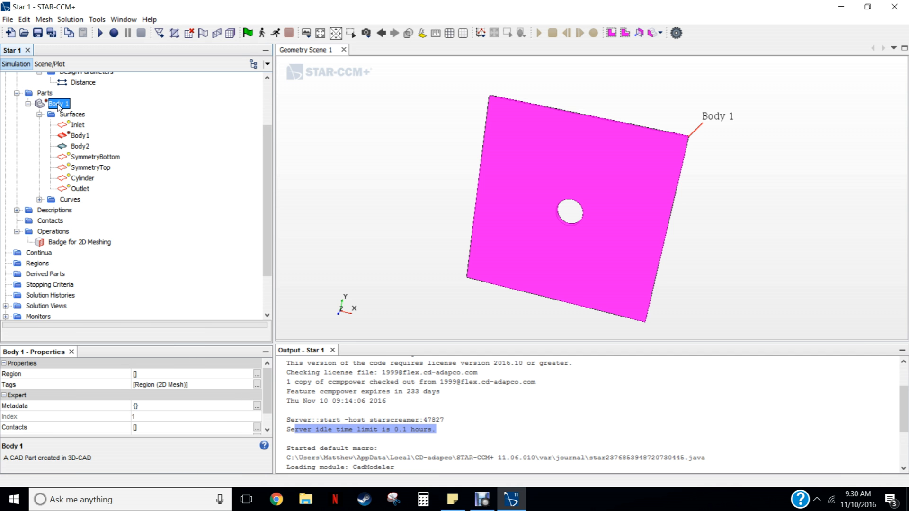
pyautogui.rightClick(59, 107)
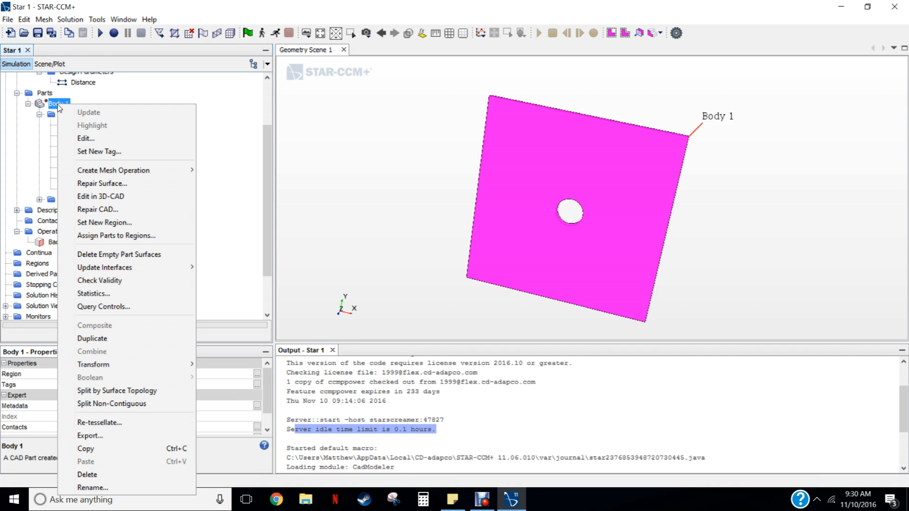
pyautogui.click(140, 235)
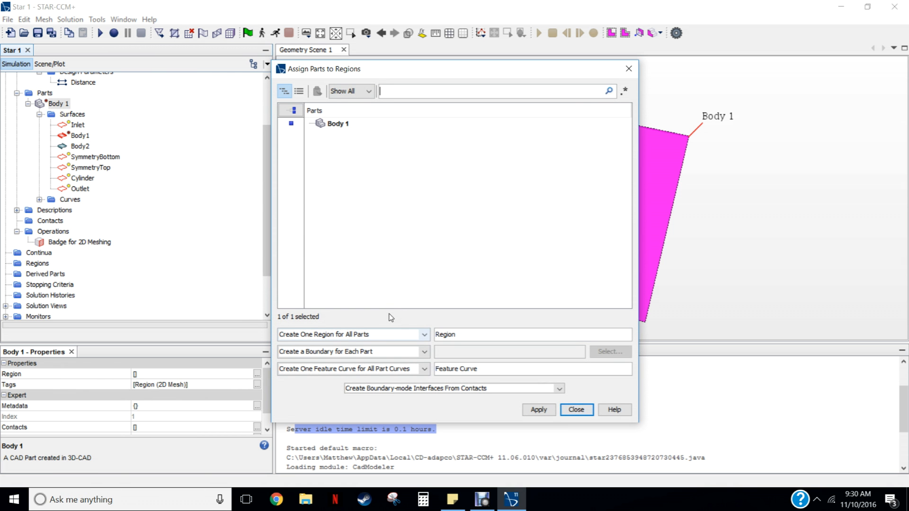
pyautogui.click(342, 354)
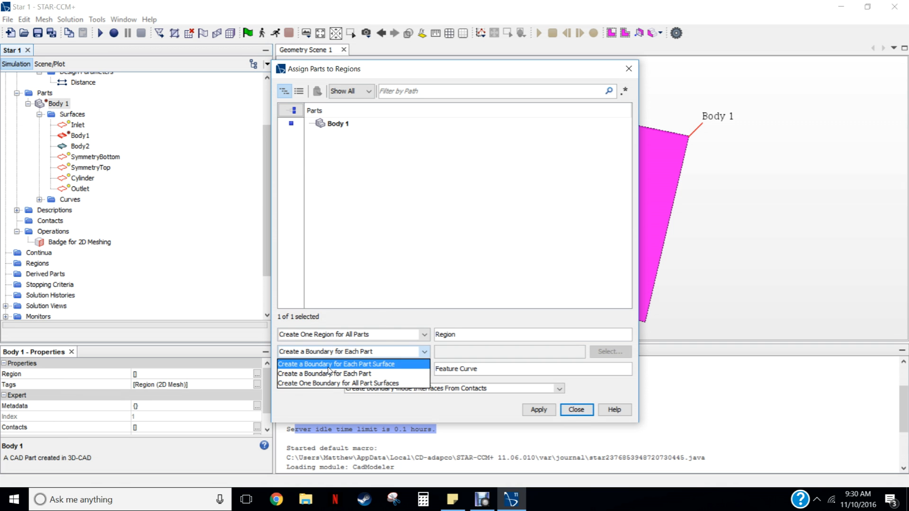
pyautogui.click(330, 364)
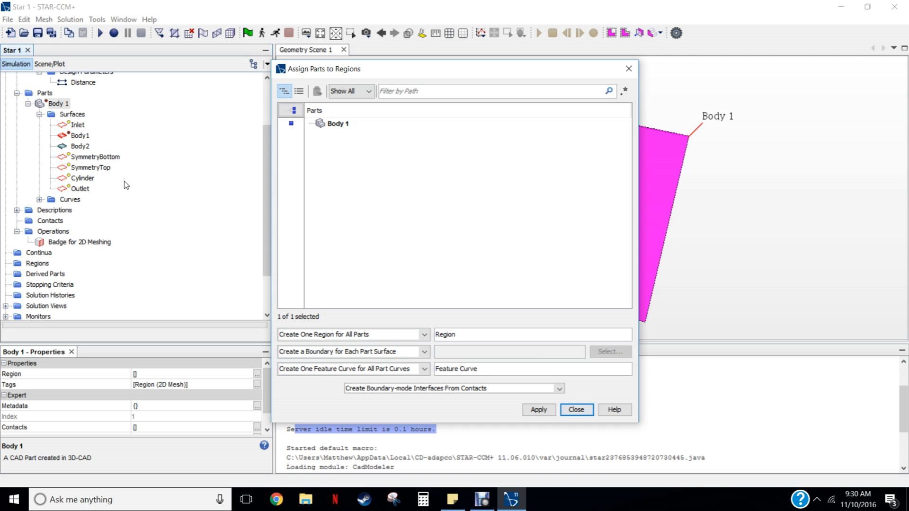
pyautogui.click(538, 410)
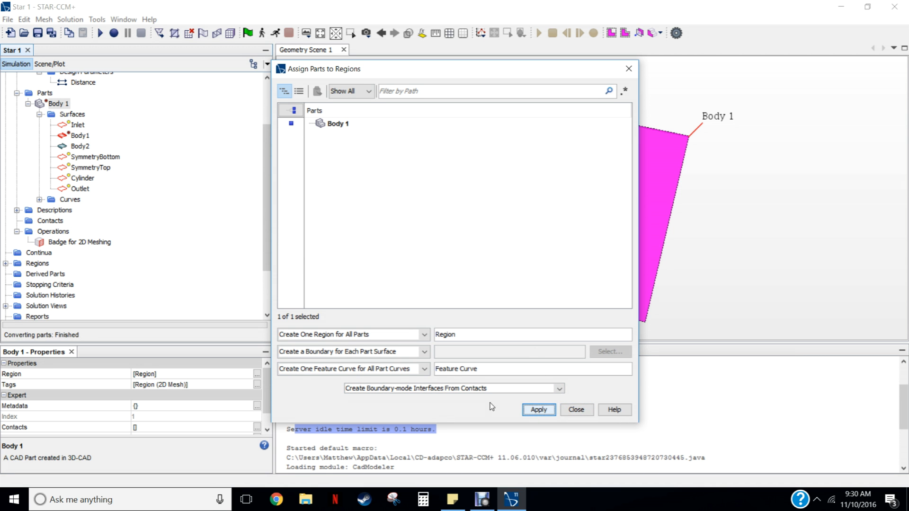
pyautogui.click(575, 409)
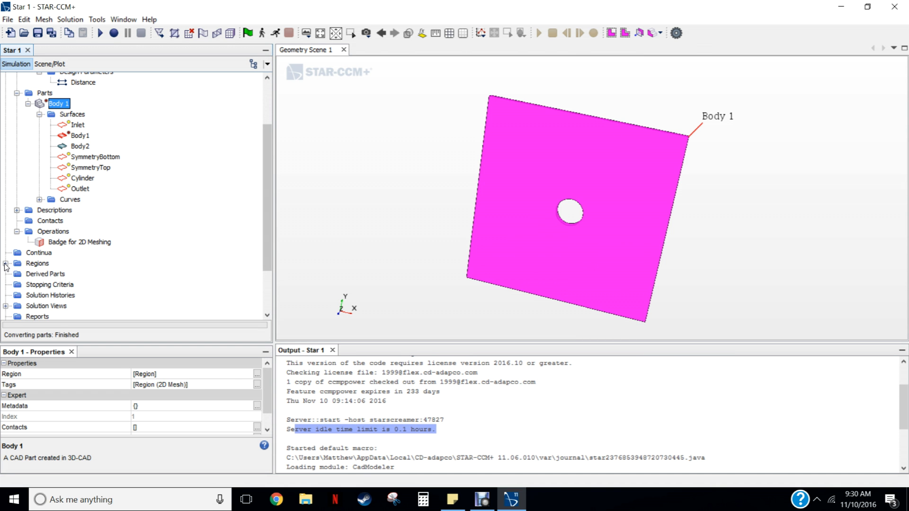
# - Examine the new region's Cylinder, Inlet, Outlet, SymmetryBottom and SymmetryTop boundaries and compare them with the Body 1 part surfaces
pyautogui.click(6, 264)
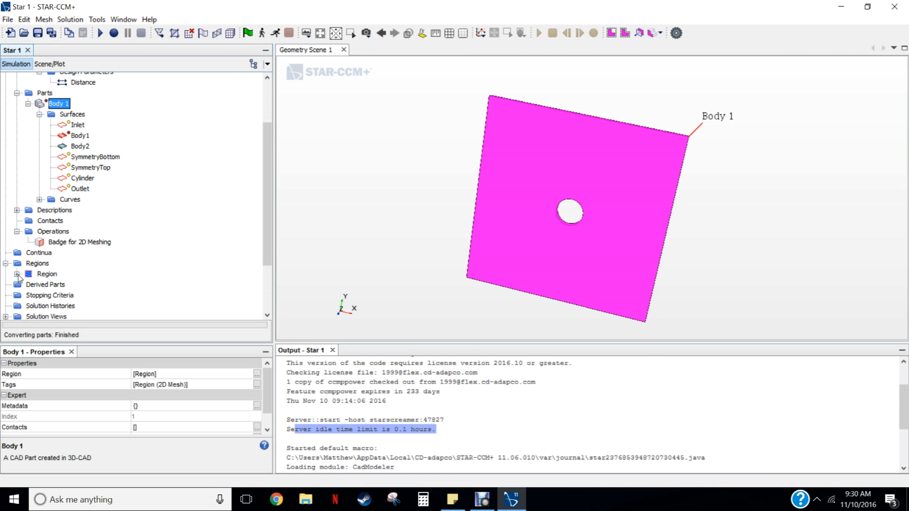
pyautogui.click(17, 275)
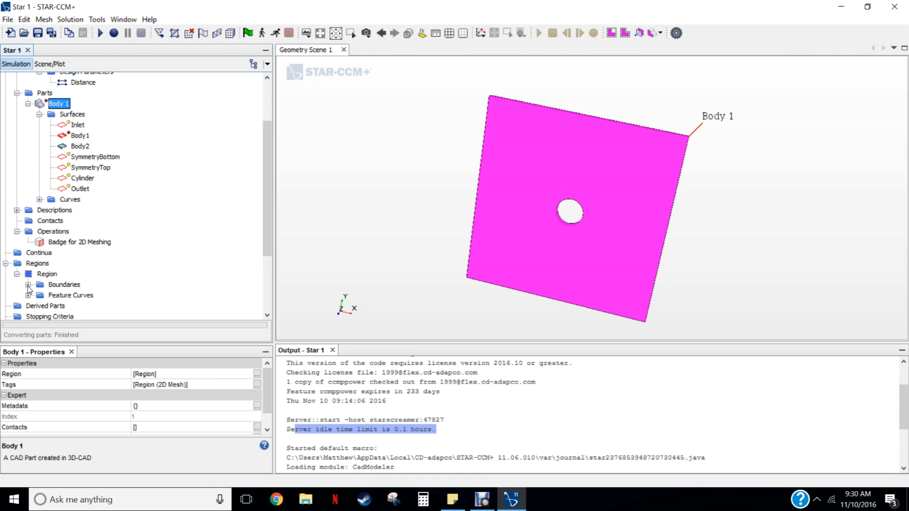
pyautogui.click(27, 285)
pyautogui.scroll(-3, 265, 218)
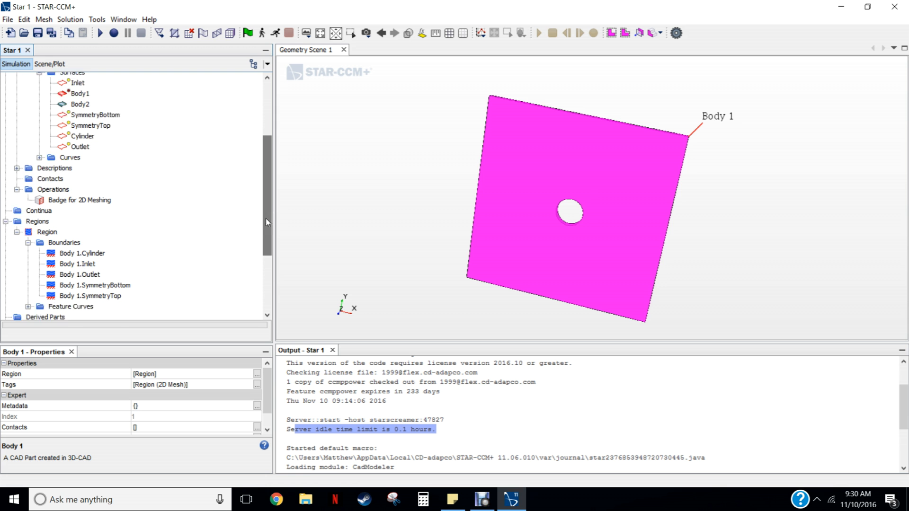
pyautogui.click(91, 203)
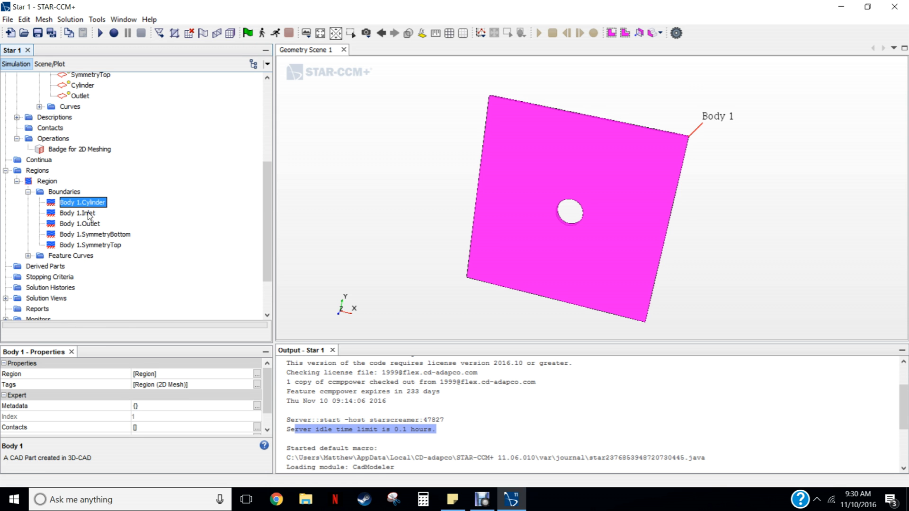
pyautogui.click(90, 213)
pyautogui.click(90, 224)
pyautogui.click(92, 235)
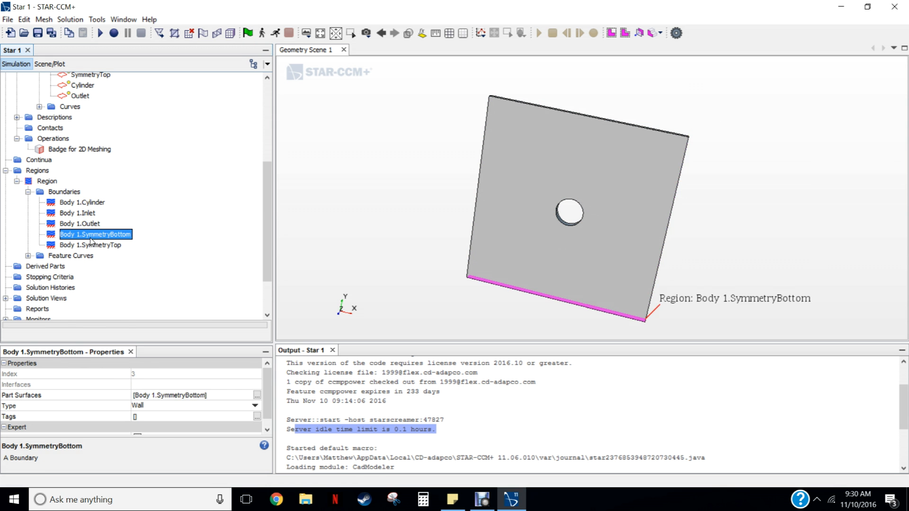
pyautogui.click(91, 246)
pyautogui.click(96, 235)
pyautogui.click(86, 224)
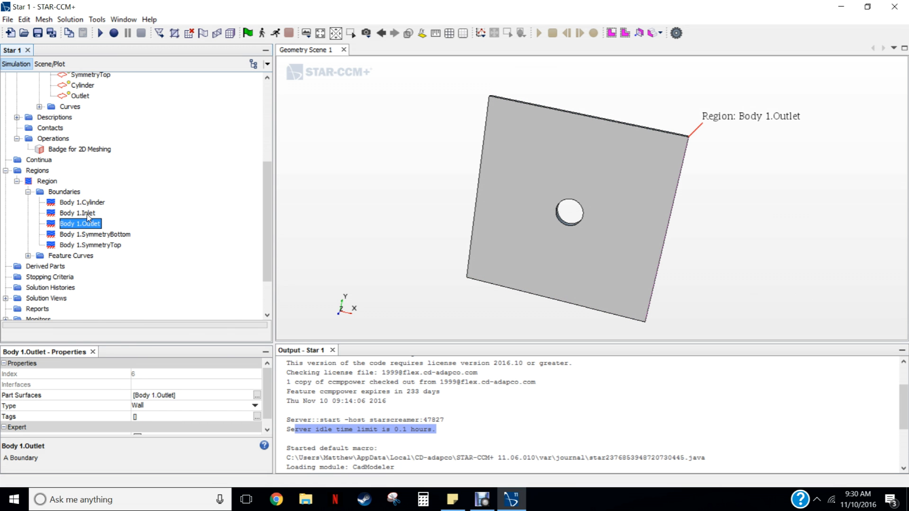
pyautogui.click(87, 214)
pyautogui.click(95, 203)
pyautogui.scroll(2, 114, 181)
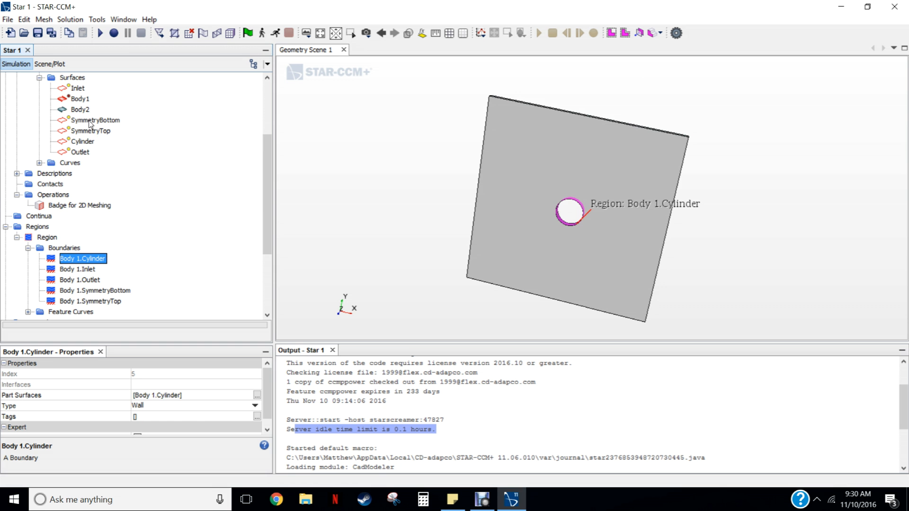
pyautogui.scroll(-1, 113, 222)
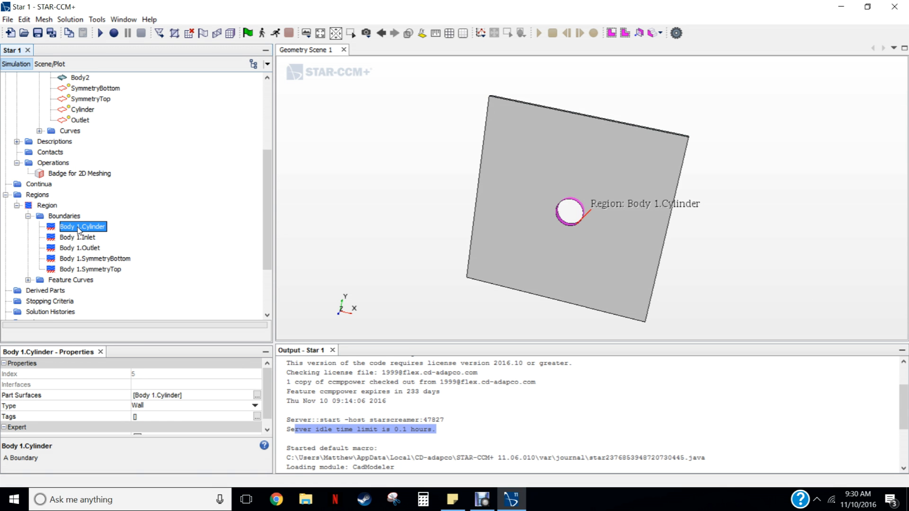
pyautogui.scroll(1, 136, 131)
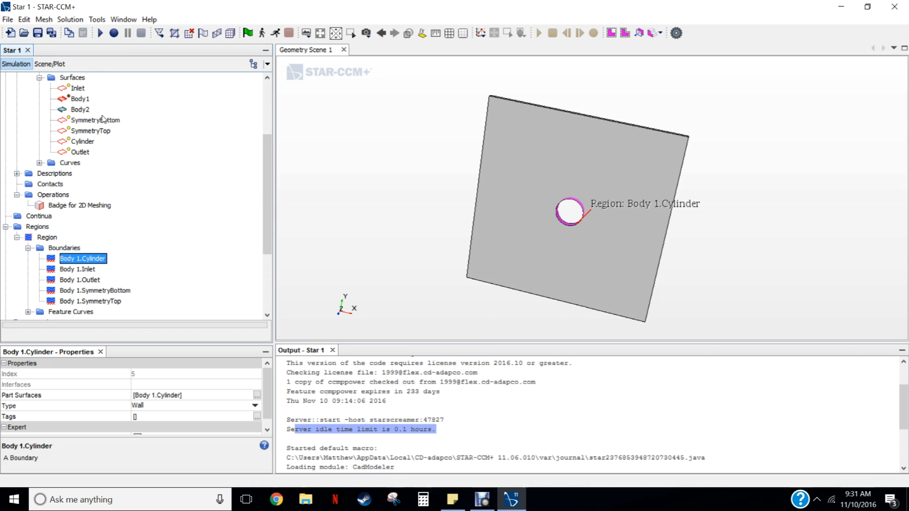
pyautogui.scroll(1, 96, 143)
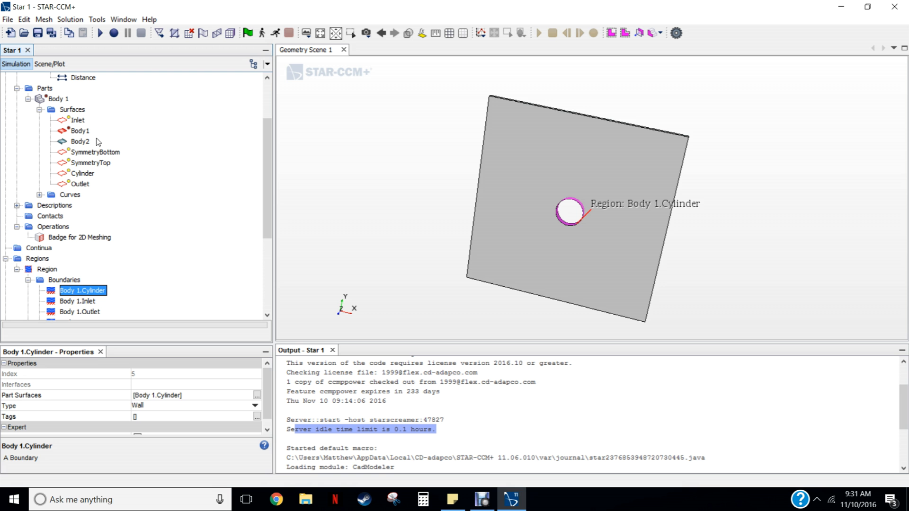
# - Create an Automated Mesh (2D) operation on Body 1 with the Polygonal Mesher enabled
pyautogui.rightClick(56, 100)
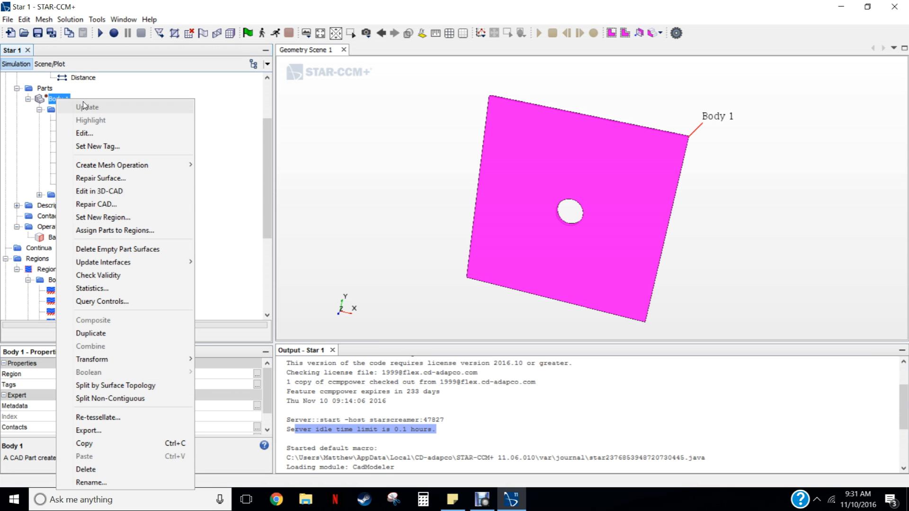
pyautogui.moveTo(125, 168)
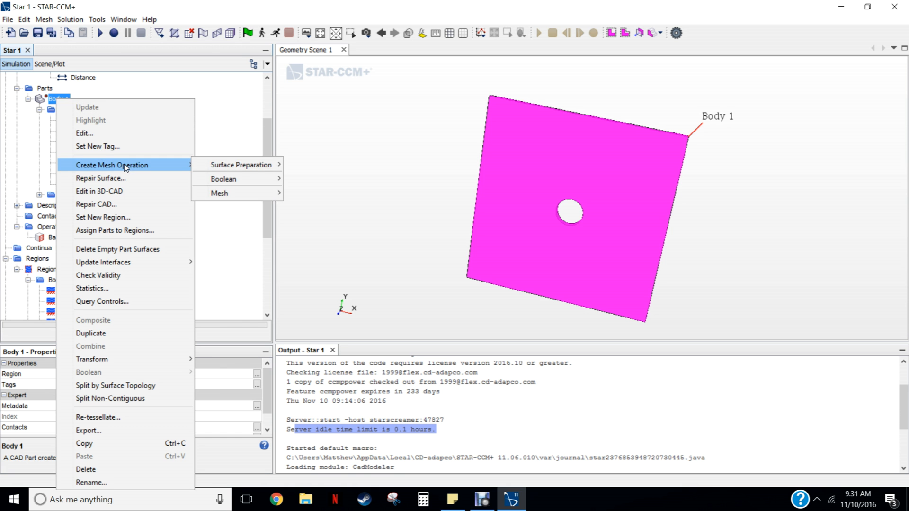
pyautogui.moveTo(234, 197)
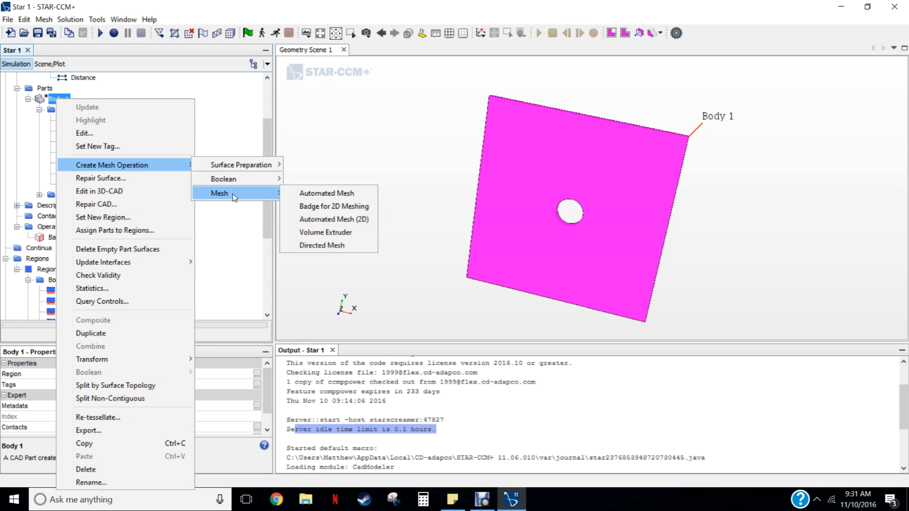
pyautogui.click(330, 222)
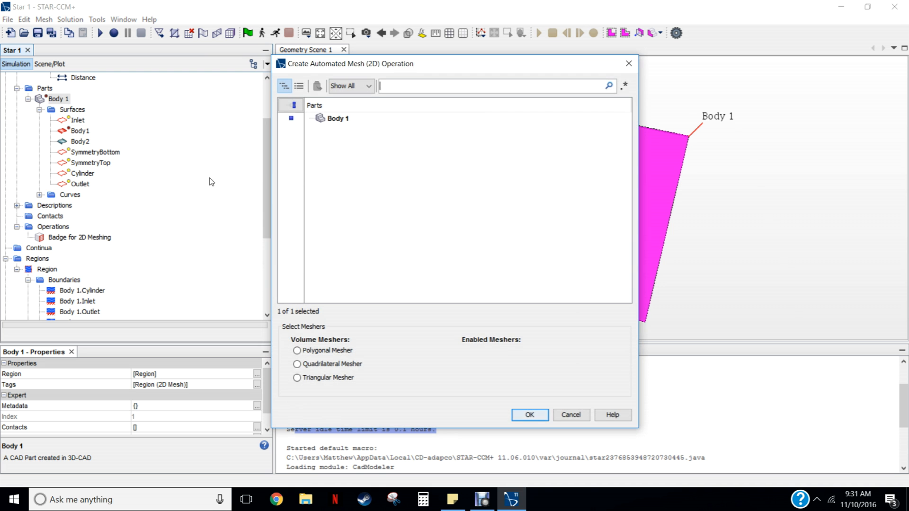
pyautogui.click(297, 351)
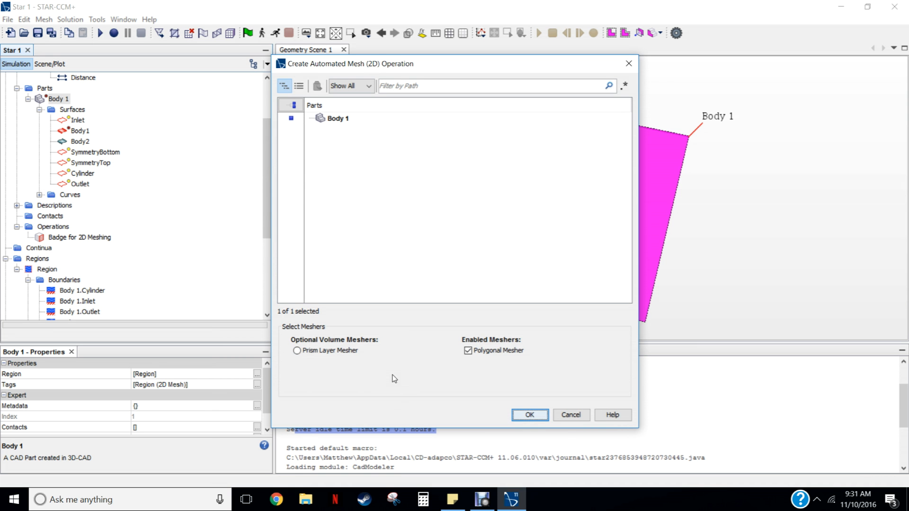
pyautogui.click(530, 415)
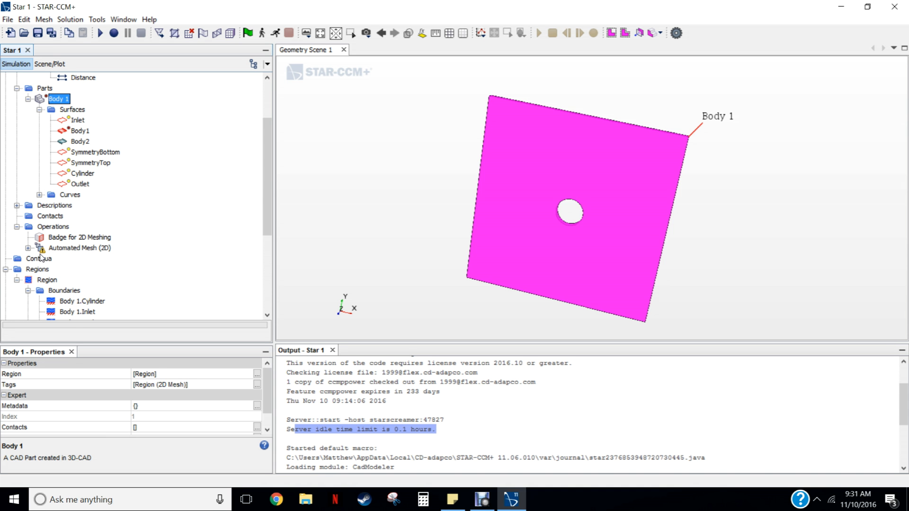
# - Set the base size in the Automated Mesh (2D) default controls to 0.05 m
pyautogui.moveTo(266, 183); pyautogui.dragTo(268, 209)
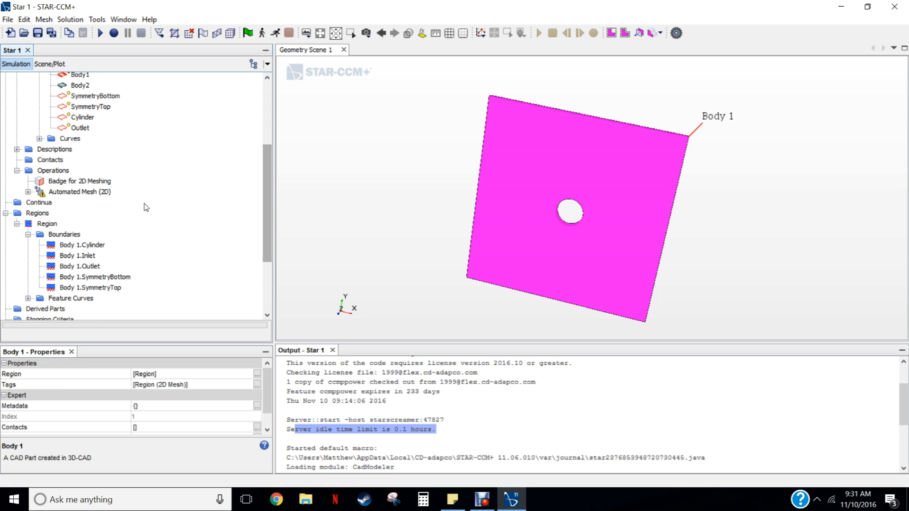
pyautogui.click(28, 191)
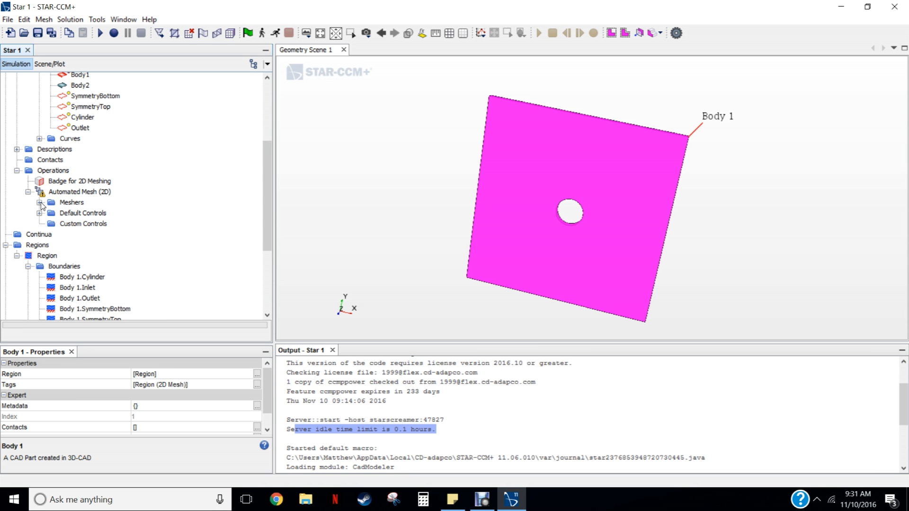
pyautogui.click(40, 202)
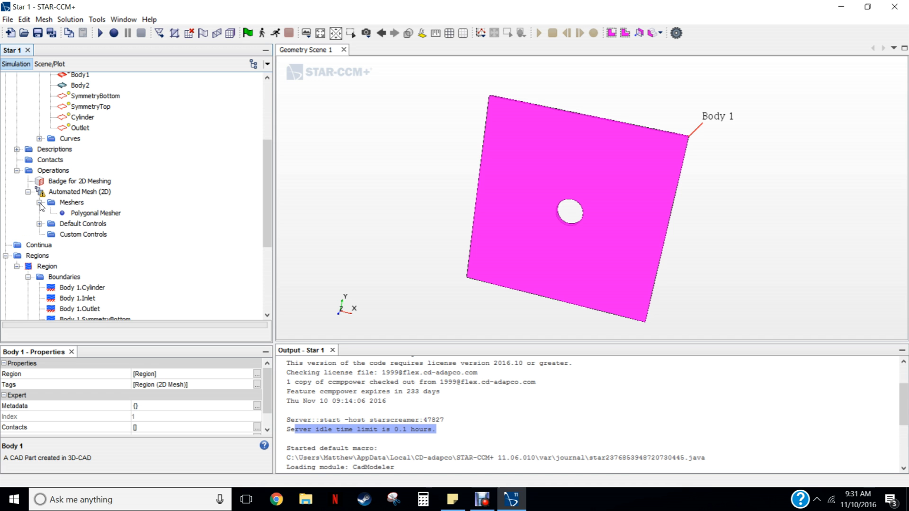
pyautogui.click(83, 214)
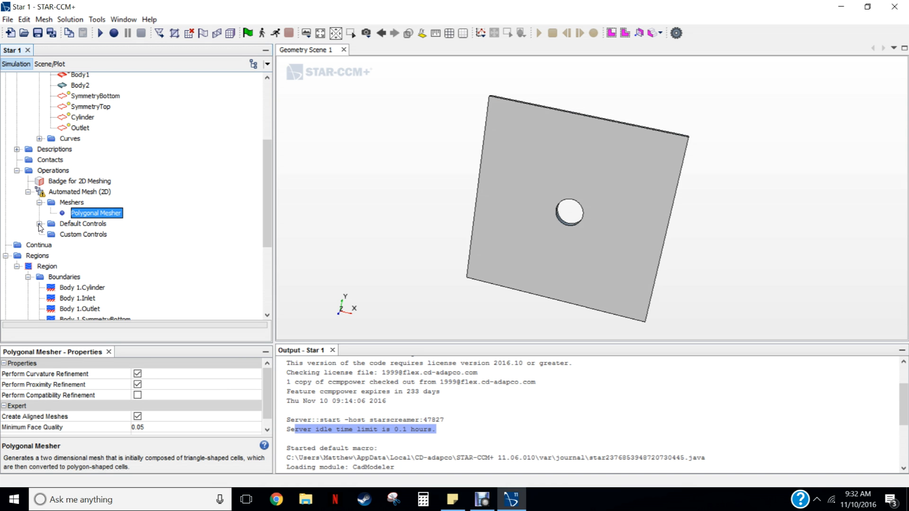
pyautogui.click(39, 224)
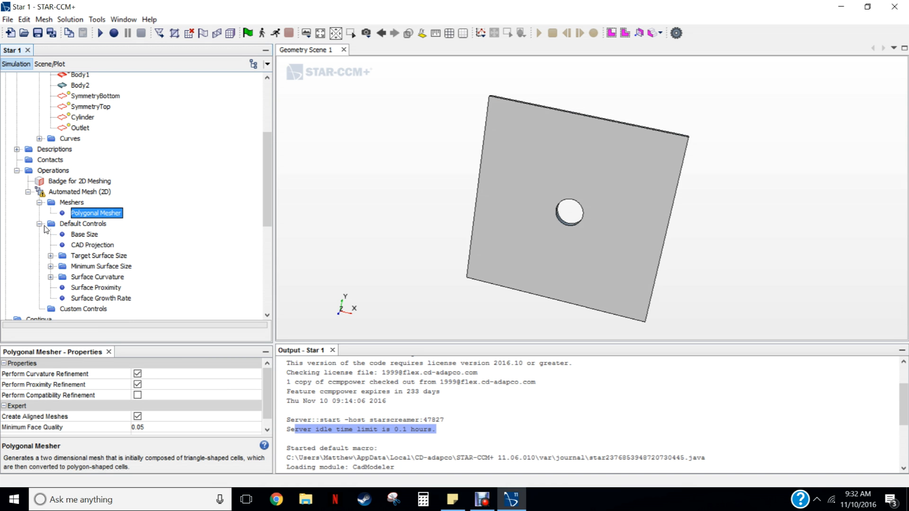
pyautogui.click(90, 236)
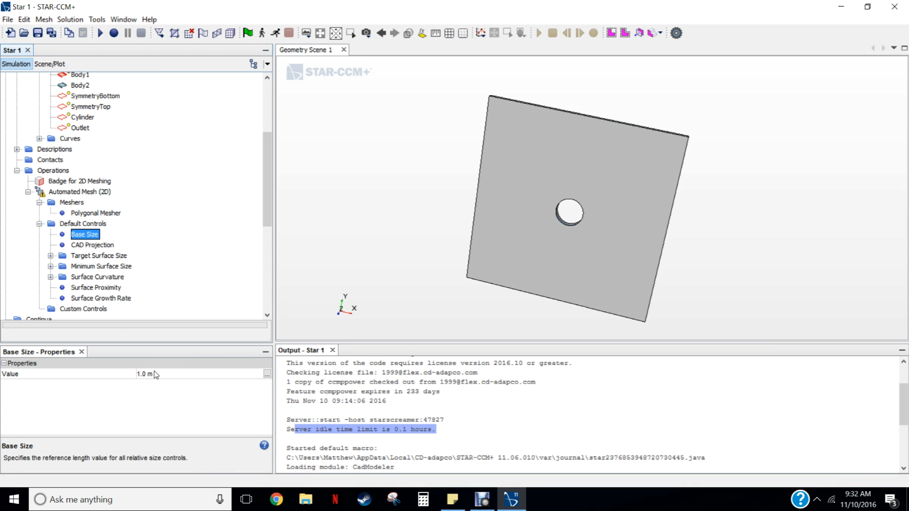
pyautogui.click(144, 376)
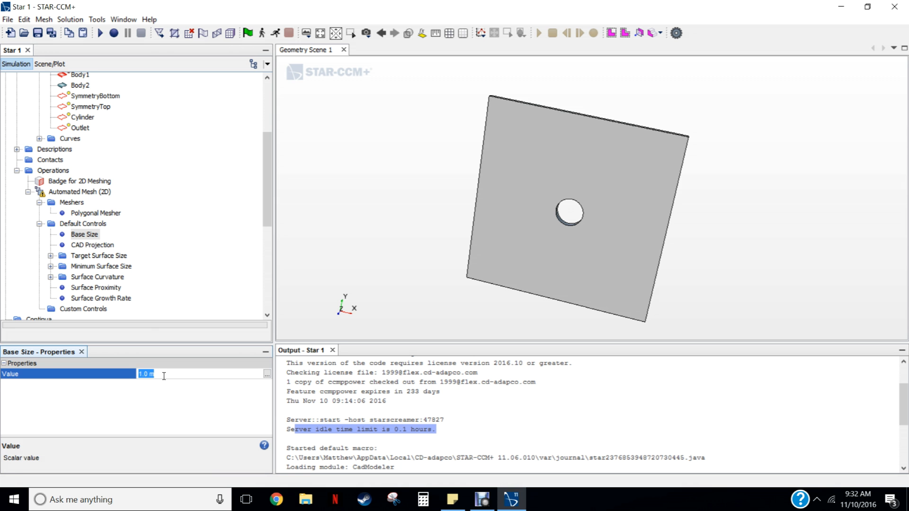
pyautogui.write('0.')
pyautogui.moveTo(482, 499)
pyautogui.press('Return')
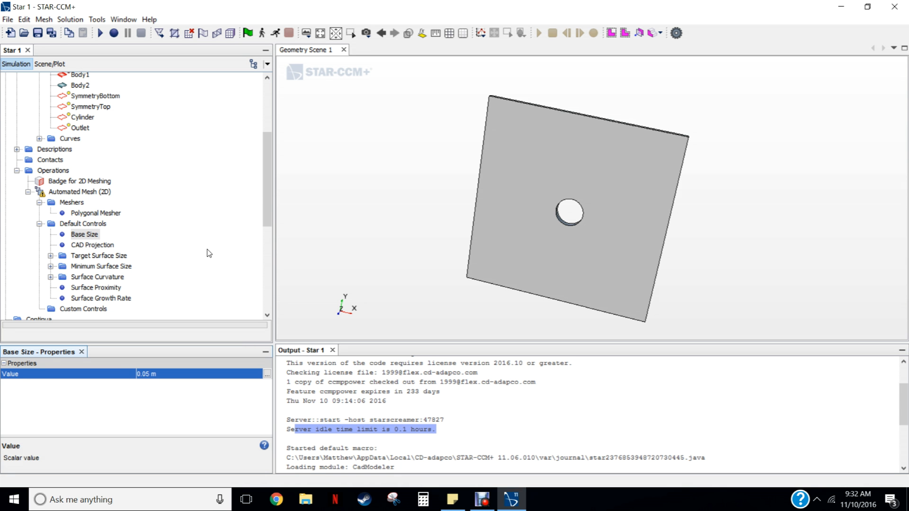
# - Check the Surface Growth Rate default control of the Automated Mesh (2D) operation
pyautogui.click(86, 299)
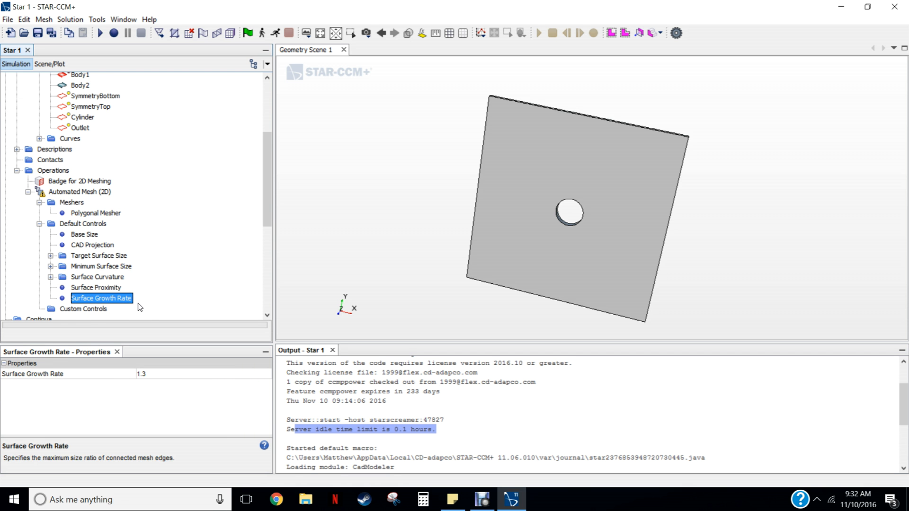
pyautogui.moveTo(269, 184); pyautogui.dragTo(265, 208)
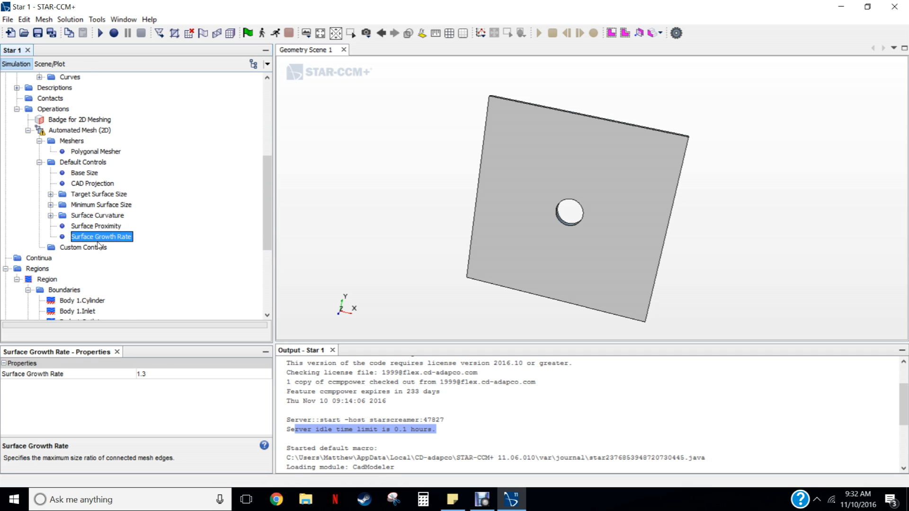
# - Set the default Surface Growth Rate of the Automated Mesh (2D) operation to 1.1
pyautogui.click(154, 374)
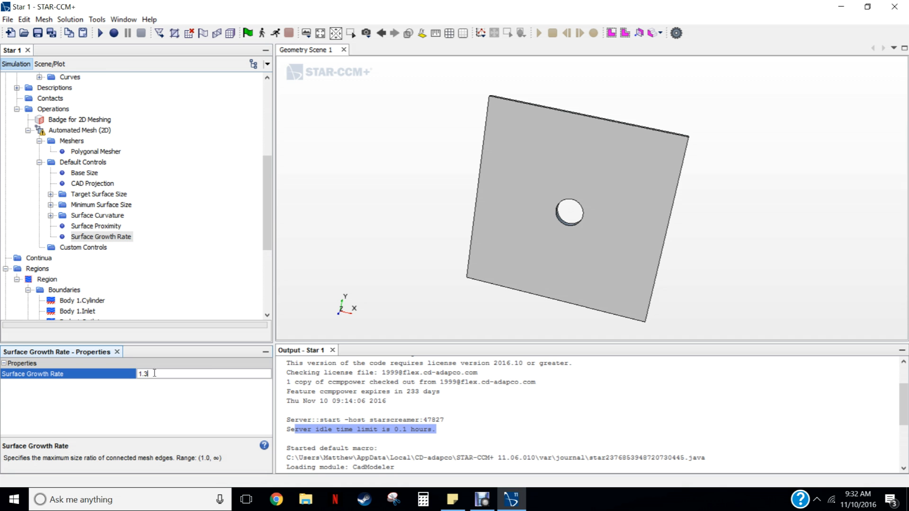
pyautogui.press('BackSpace')
pyautogui.write('1')
pyautogui.press('Return')
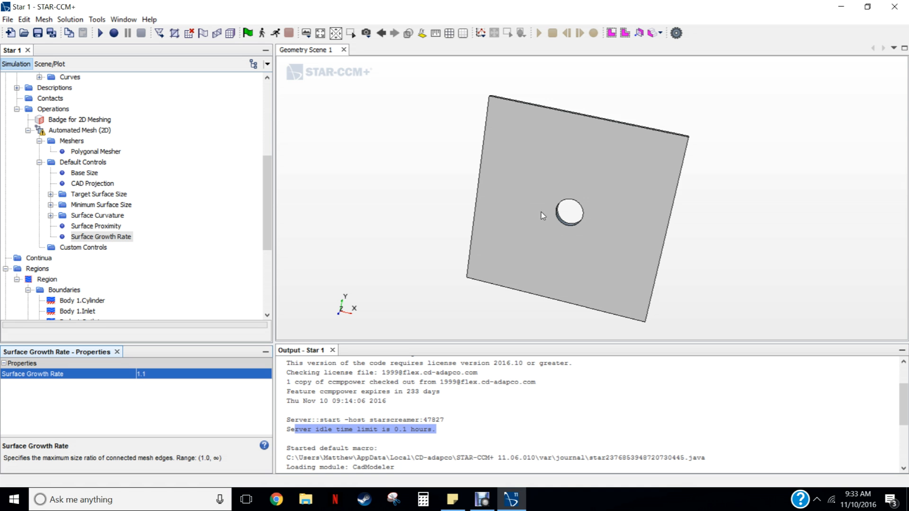
# - Add a Surface Control to the custom controls of the Automated Mesh (2D) operation
pyautogui.click(83, 248)
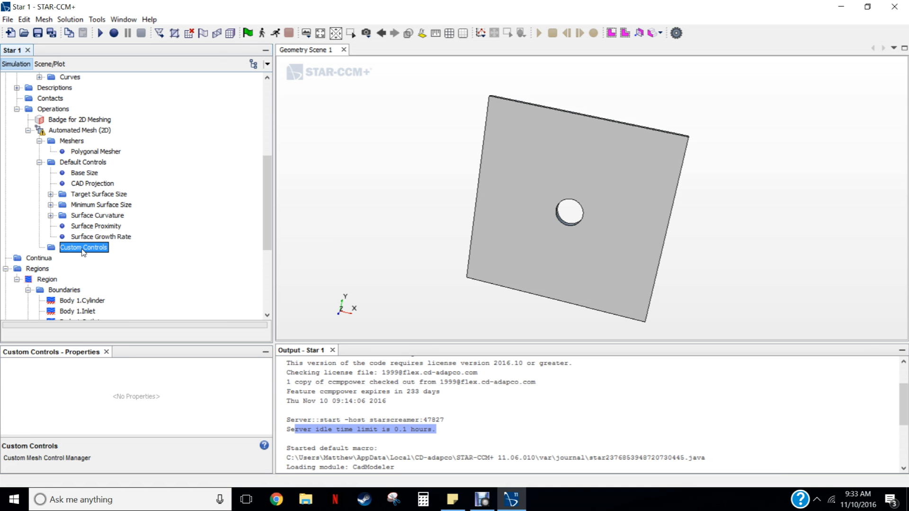
pyautogui.rightClick(82, 246)
pyautogui.moveTo(98, 250)
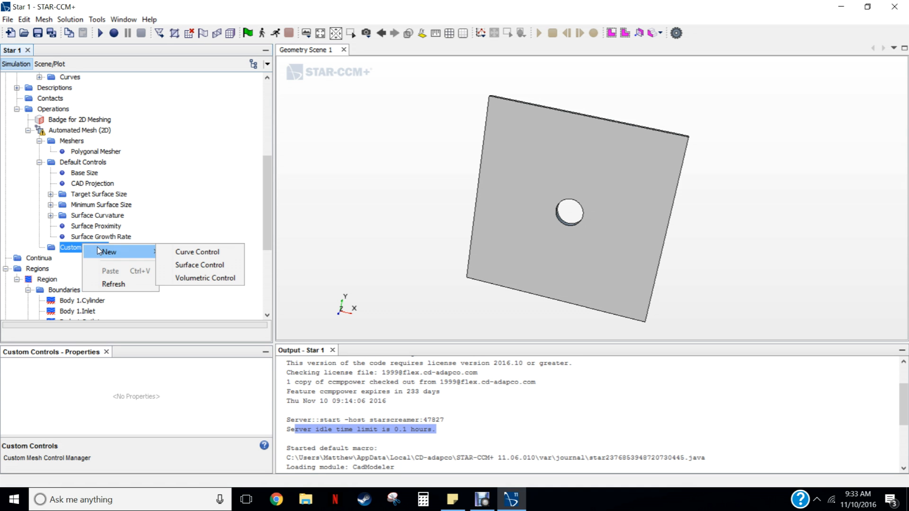
pyautogui.click(193, 267)
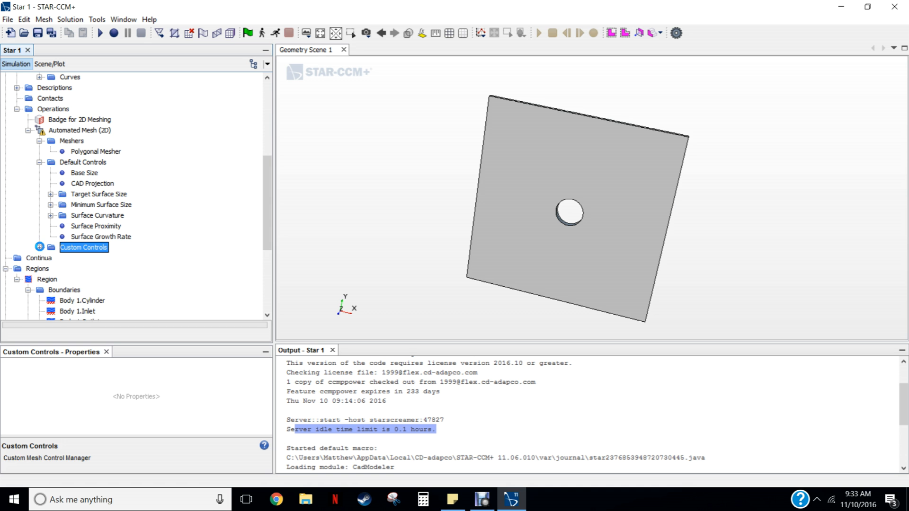
pyautogui.click(40, 247)
pyautogui.click(81, 261)
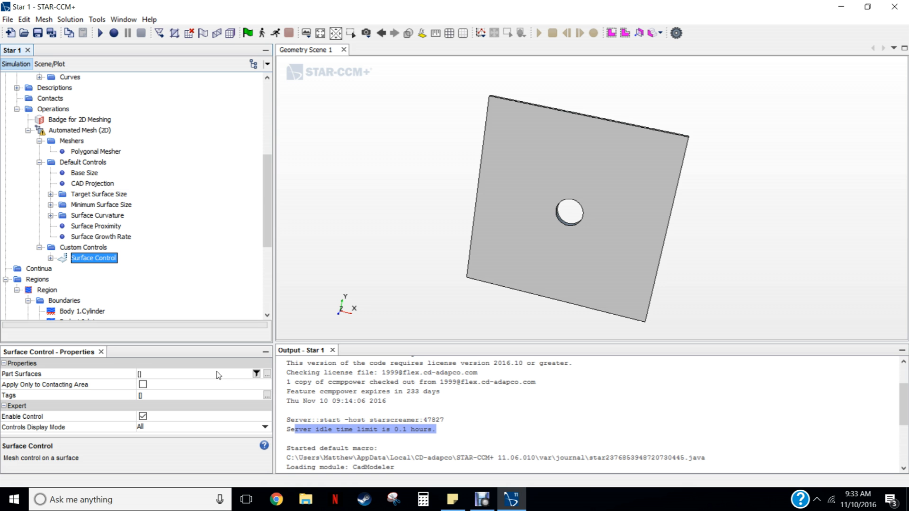
# - Assign the Cylinder surface of Body 1 as the part surface of the new Surface Control
pyautogui.click(267, 375)
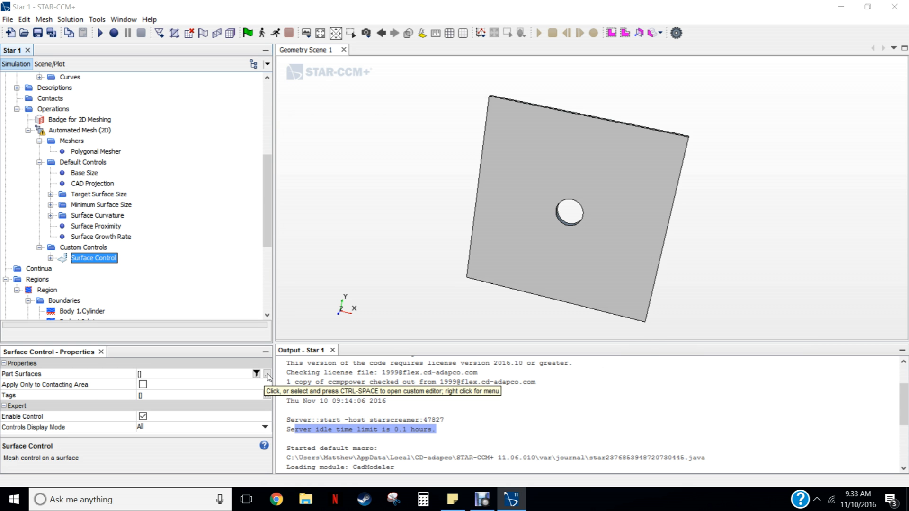
pyautogui.click(348, 164)
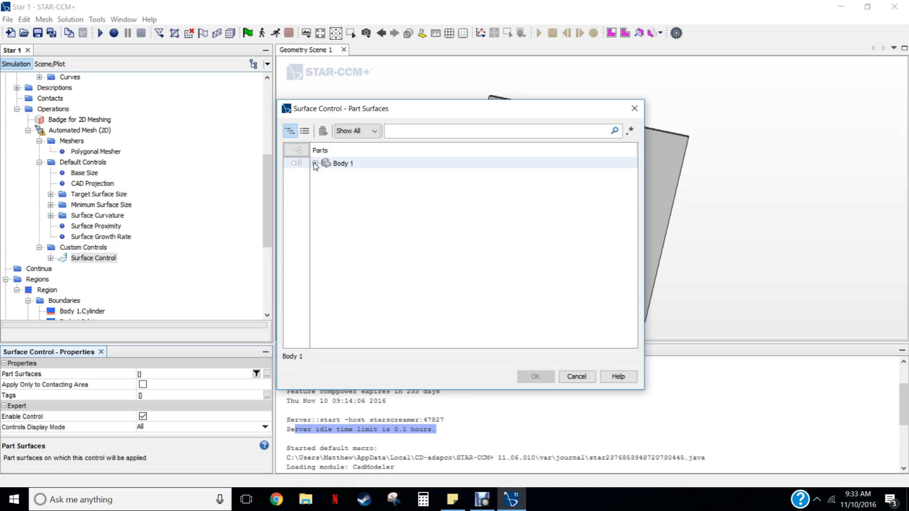
pyautogui.click(315, 163)
pyautogui.click(331, 175)
pyautogui.click(341, 186)
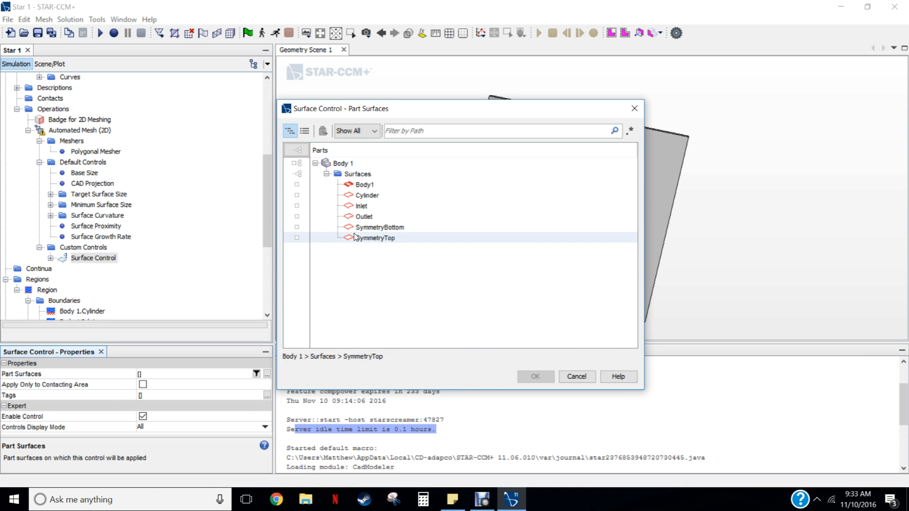
pyautogui.click(360, 196)
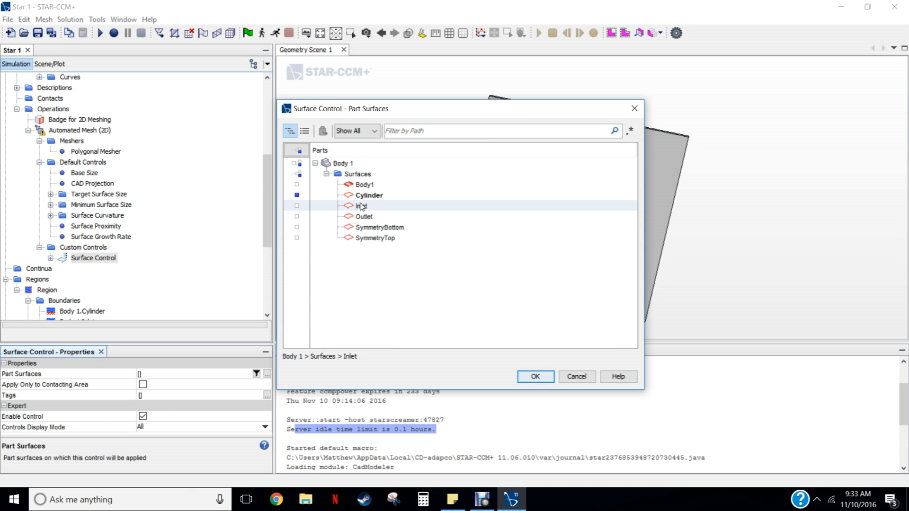
pyautogui.click(535, 377)
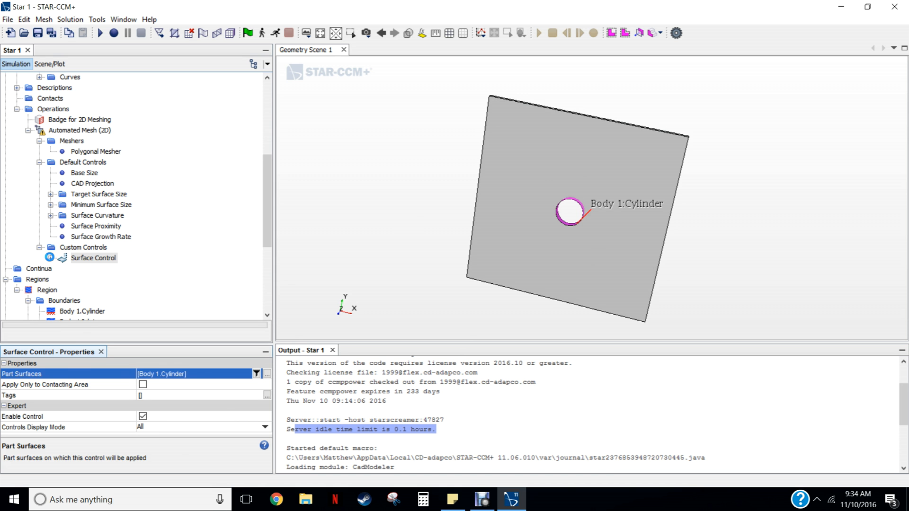
# - Examine the Surface Control's target size, minimum size, curvature, surface proximity and edge proximity settings
pyautogui.click(50, 258)
pyautogui.moveTo(264, 215); pyautogui.dragTo(265, 229)
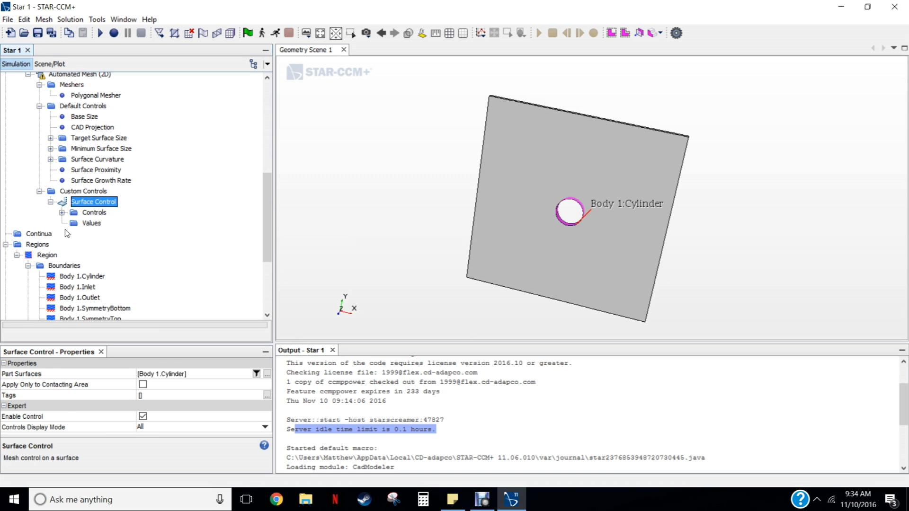
pyautogui.click(62, 212)
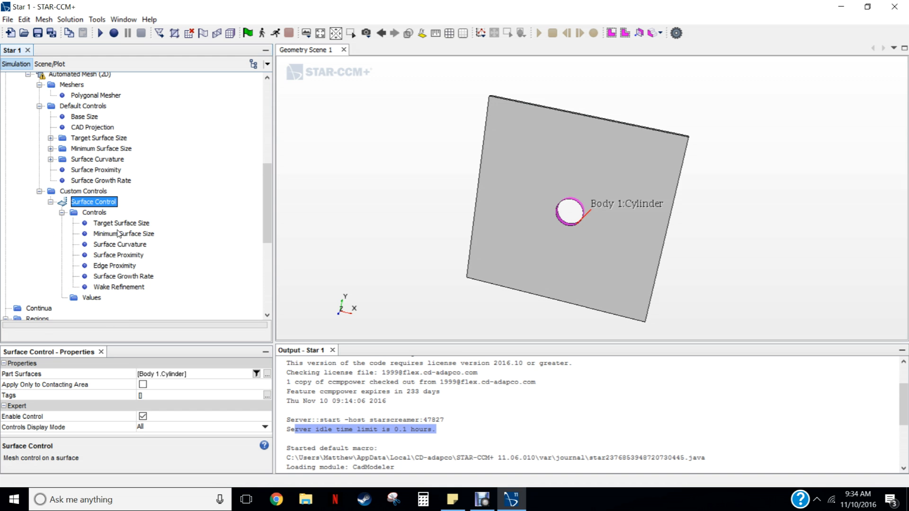
pyautogui.click(116, 223)
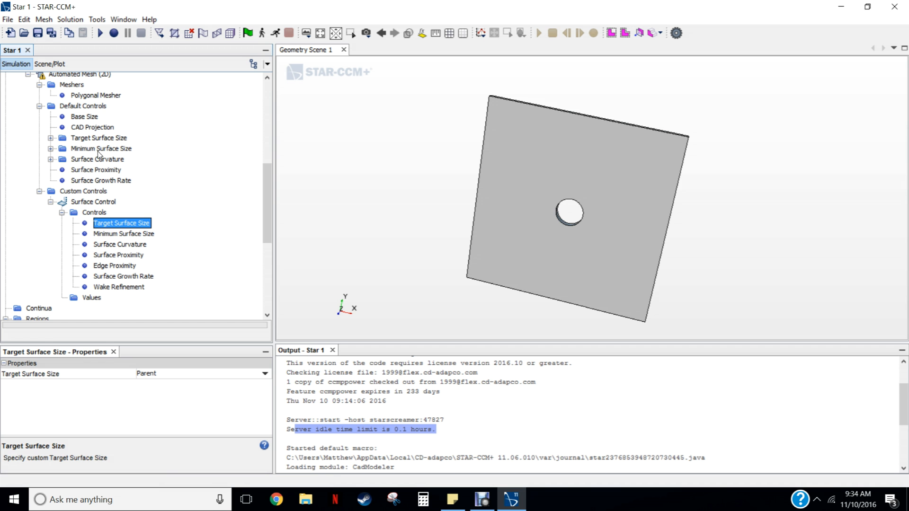
pyautogui.click(123, 235)
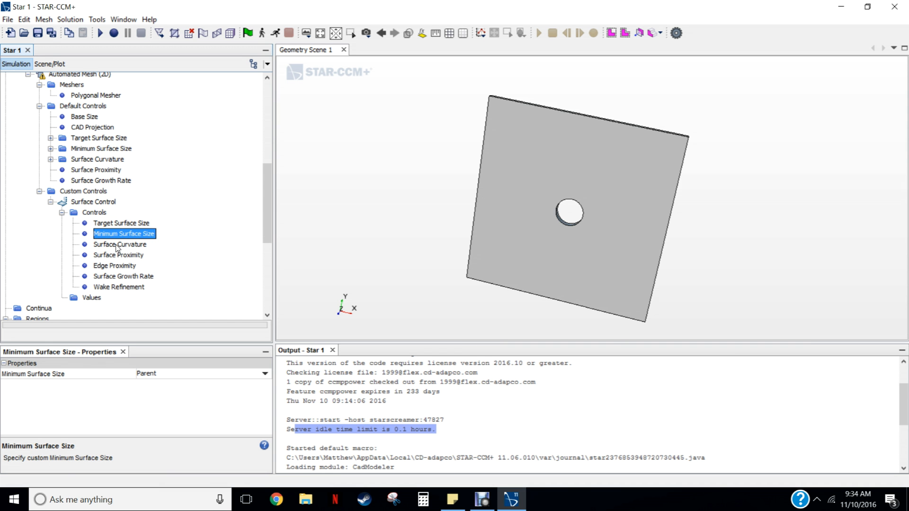
pyautogui.click(118, 245)
pyautogui.click(113, 256)
pyautogui.click(116, 266)
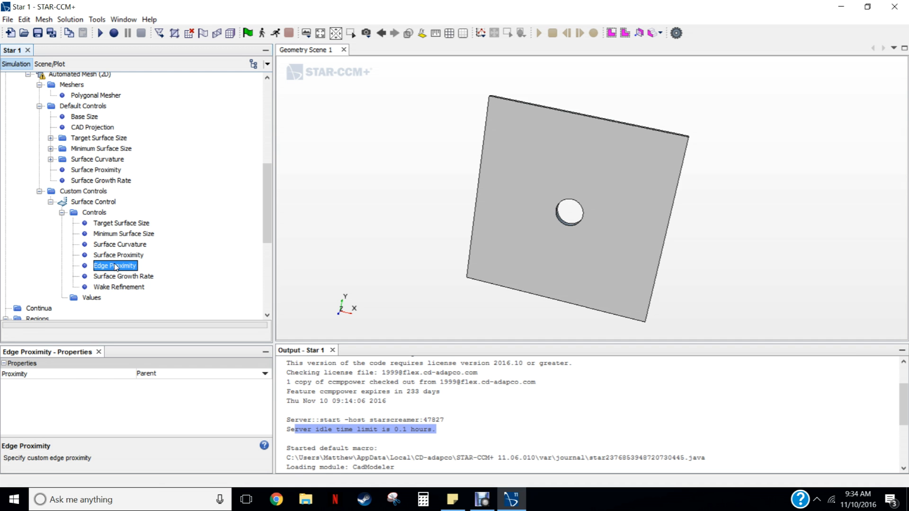
# - Switch the Surface Control's Target Surface Size from the parent setting to Custom
pyautogui.click(113, 226)
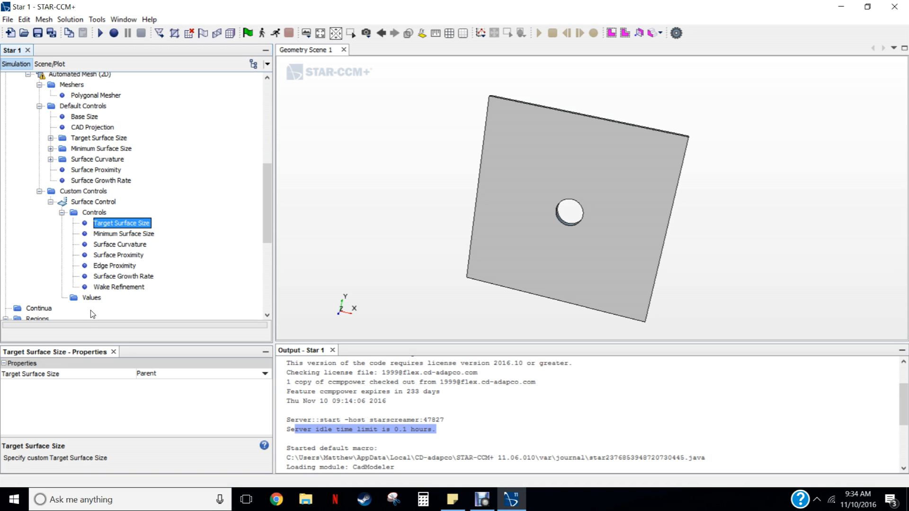
pyautogui.click(266, 375)
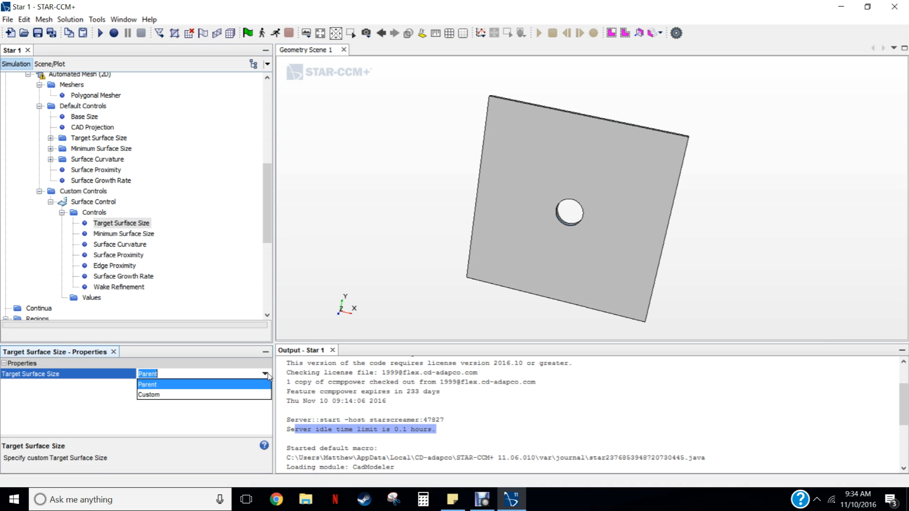
pyautogui.click(175, 396)
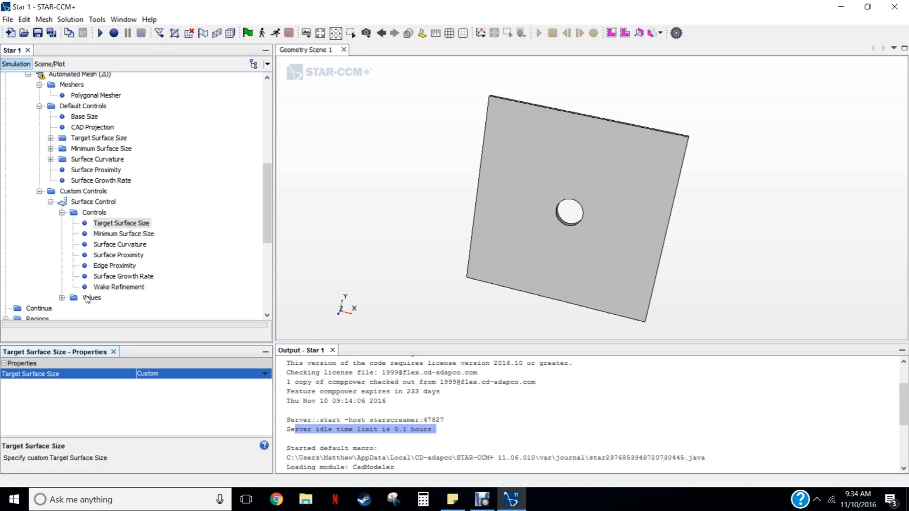
# - Change the size type of the Surface Control's custom Target Surface Size value to Absolute
pyautogui.click(62, 298)
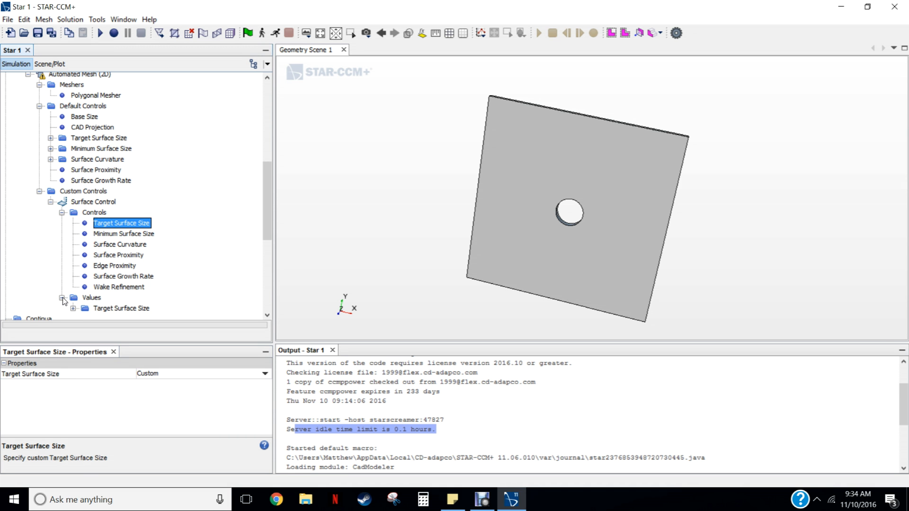
pyautogui.click(73, 311)
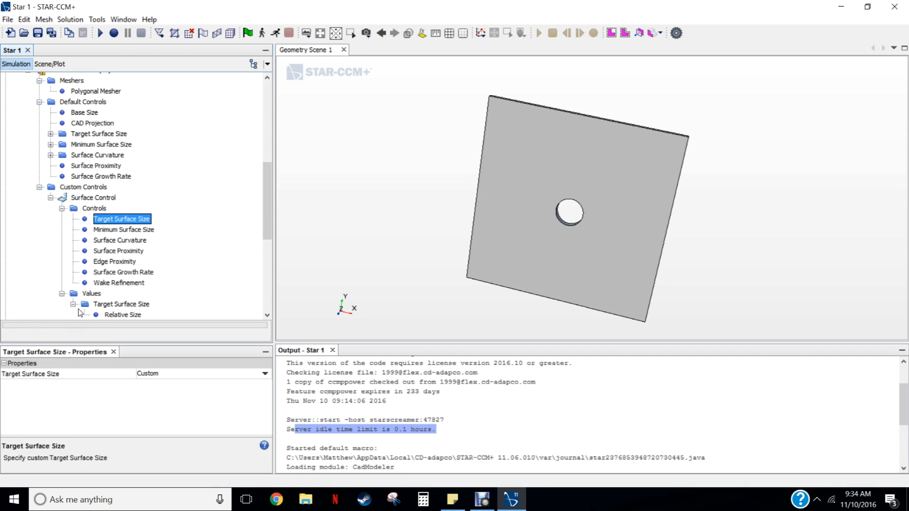
pyautogui.scroll(-2, 266, 222)
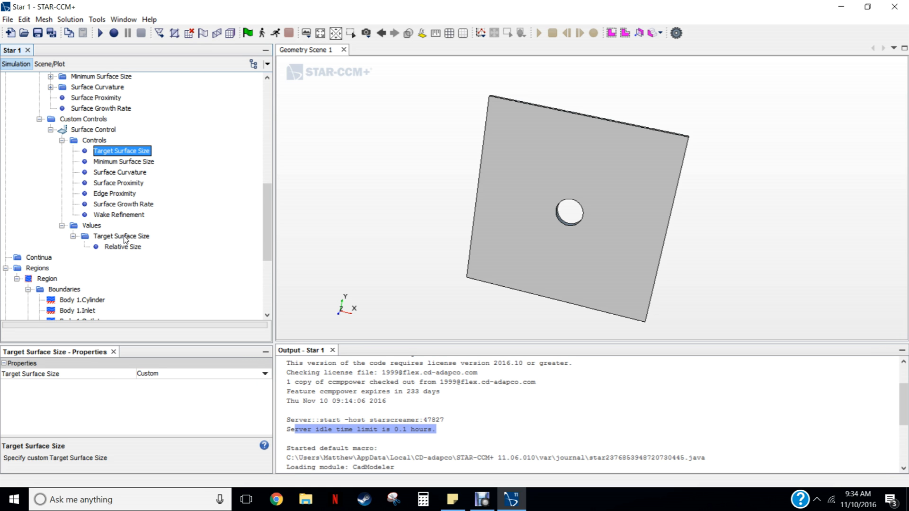
pyautogui.click(112, 241)
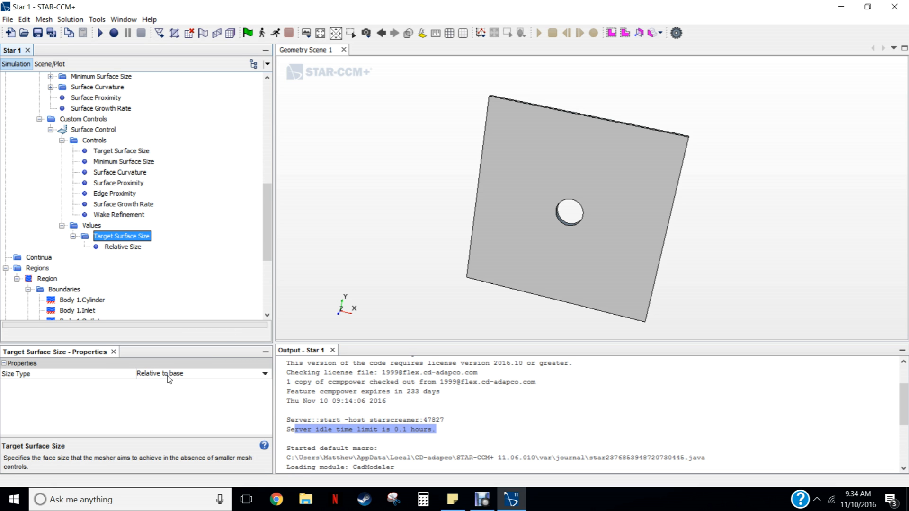
pyautogui.click(266, 374)
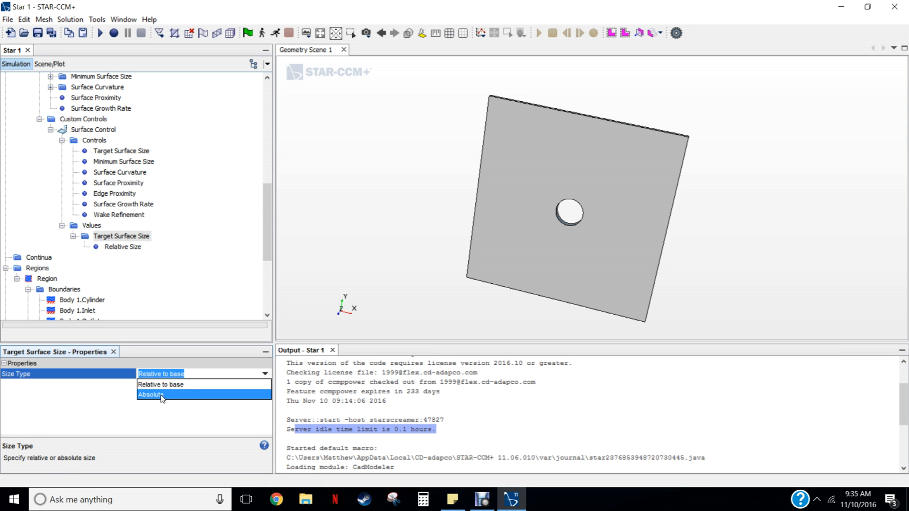
pyautogui.click(162, 397)
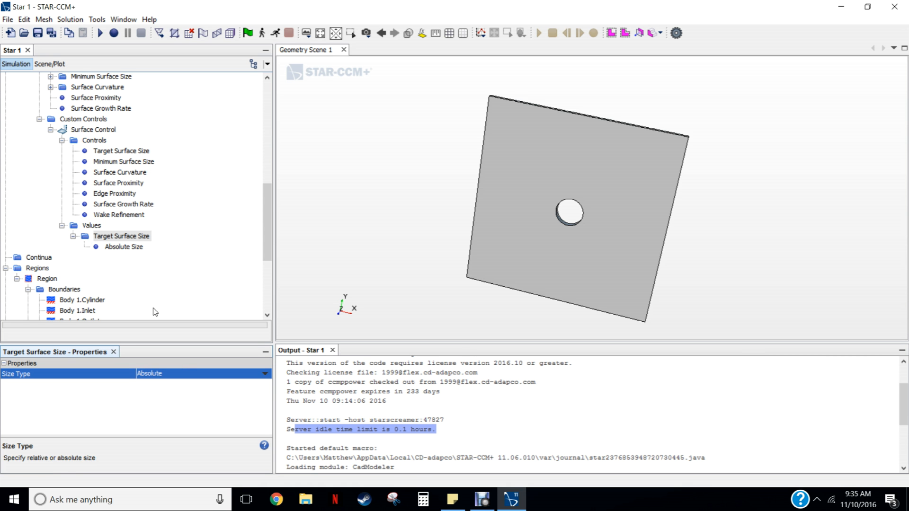
# - Set the absolute target surface size of the cylinder's Surface Control to 0.0034 m
pyautogui.click(120, 248)
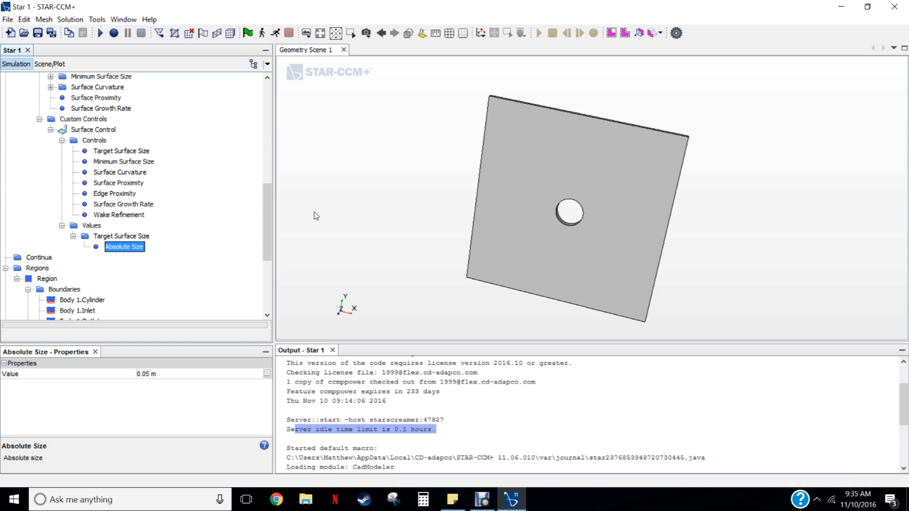
pyautogui.click(148, 375)
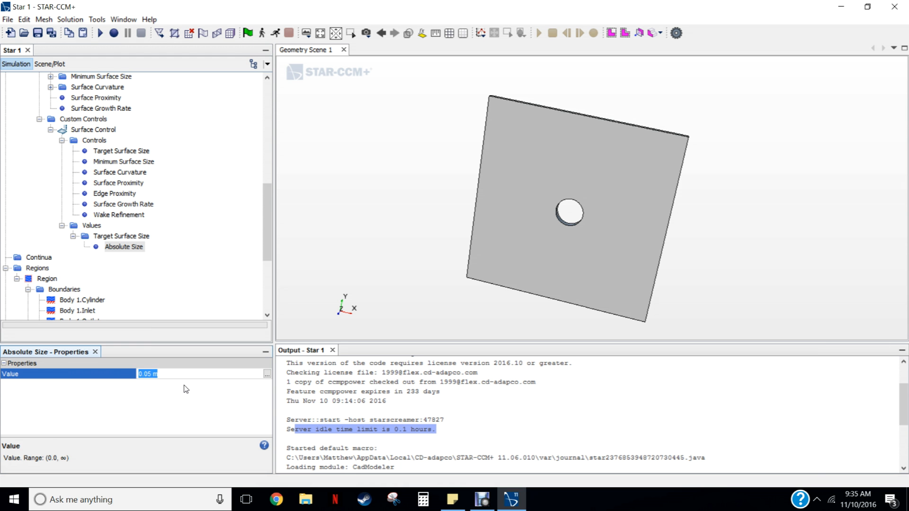
pyautogui.write('034')
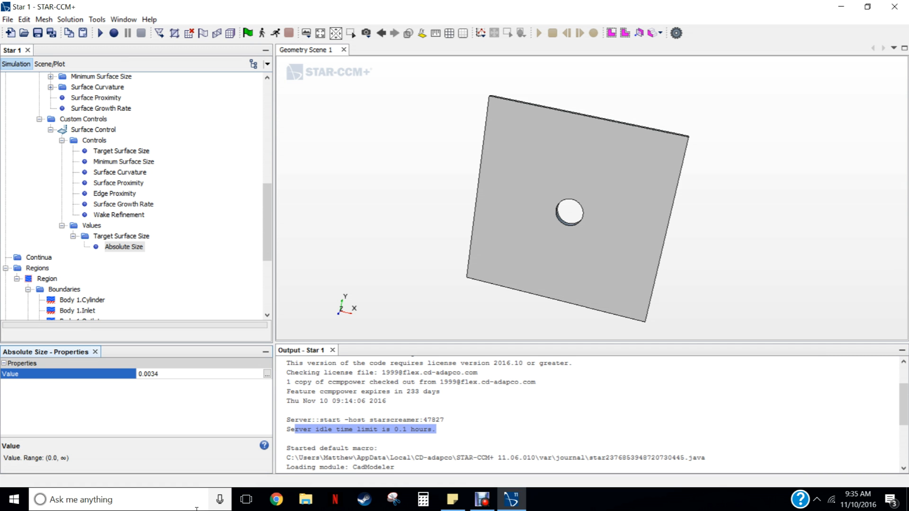
pyautogui.press('Return')
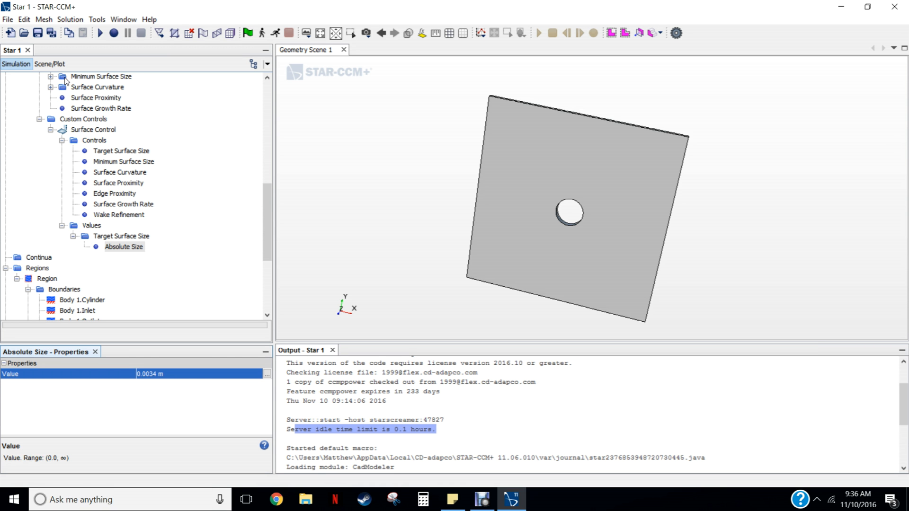
# - Set the relative Minimum Surface Size in the default controls to 5 percent of base
pyautogui.moveTo(266, 201); pyautogui.dragTo(250, 179)
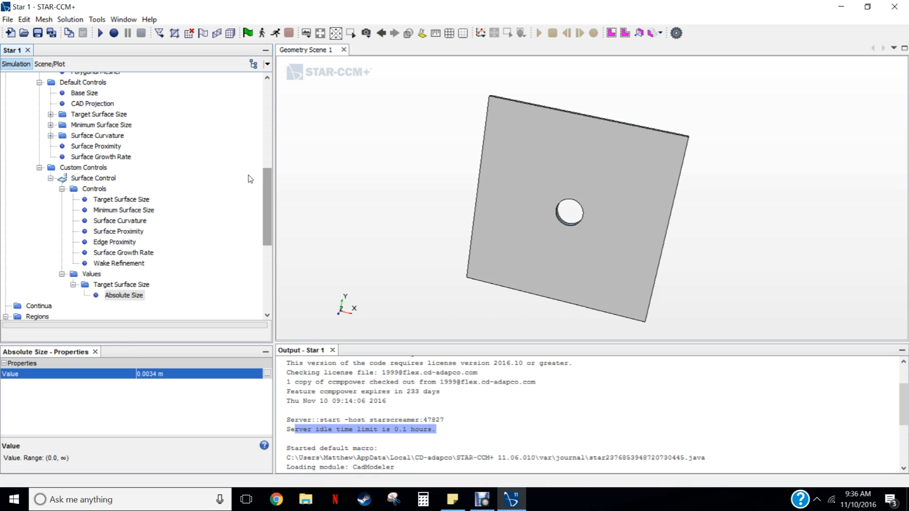
pyautogui.click(86, 125)
pyautogui.click(51, 125)
pyautogui.click(101, 136)
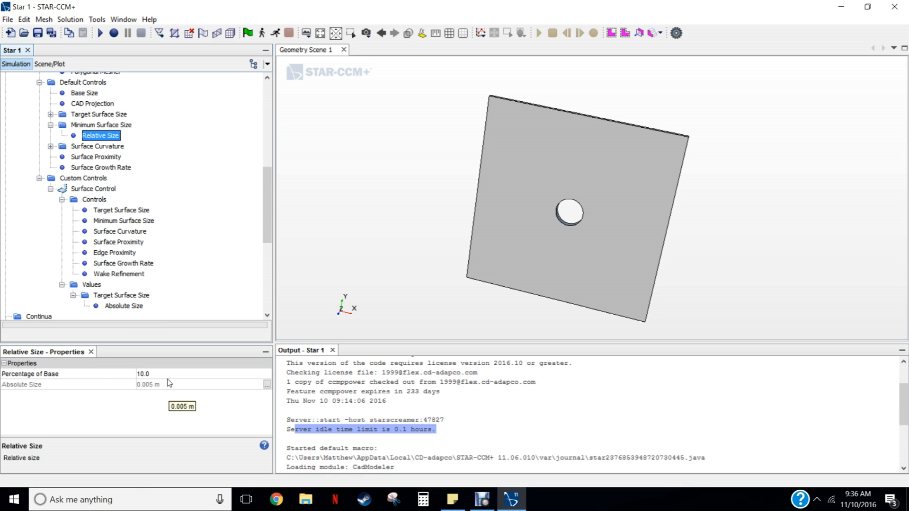
pyautogui.click(146, 376)
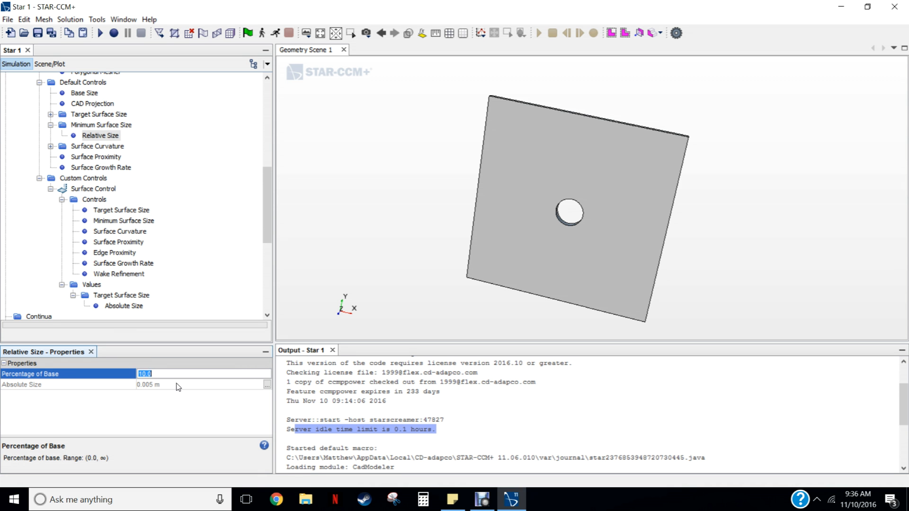
pyautogui.write('5')
pyautogui.press('Return')
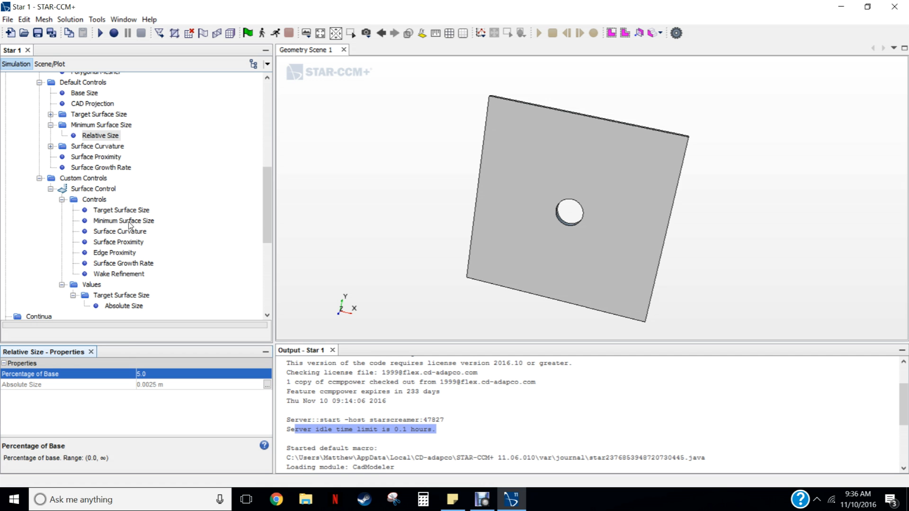
# - Compare the Minimum Surface Size setting of the cylinder's Surface Control with the one in the default controls
pyautogui.click(122, 221)
pyautogui.click(99, 124)
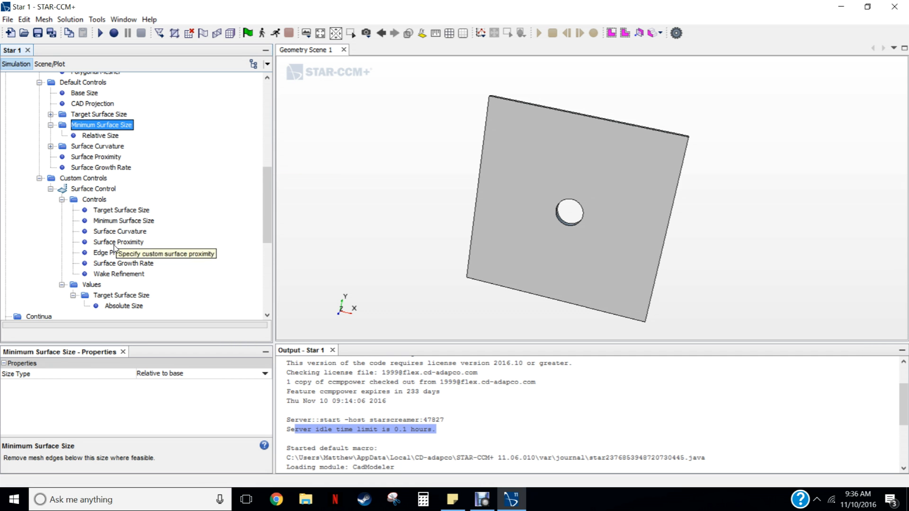
pyautogui.click(120, 221)
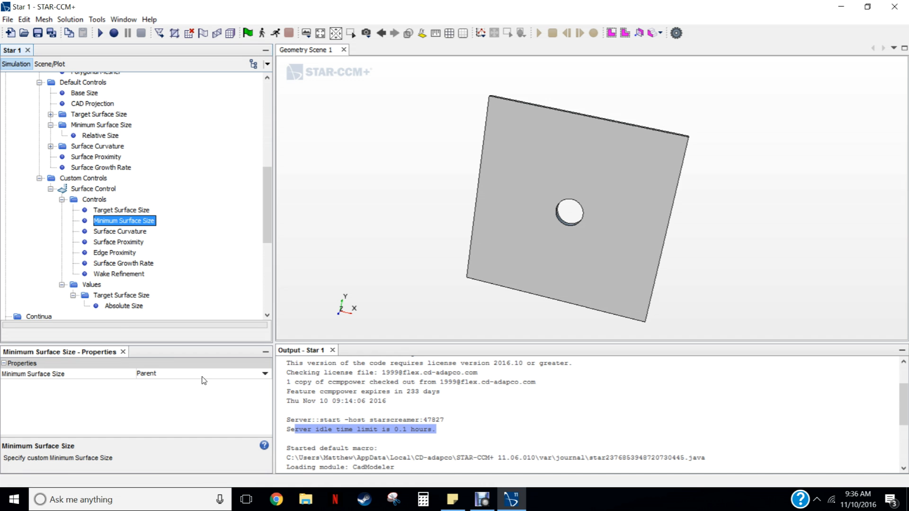
# - Execute the Automated Mesh (2D) operation and review the end of its meshing output log
pyautogui.click(39, 178)
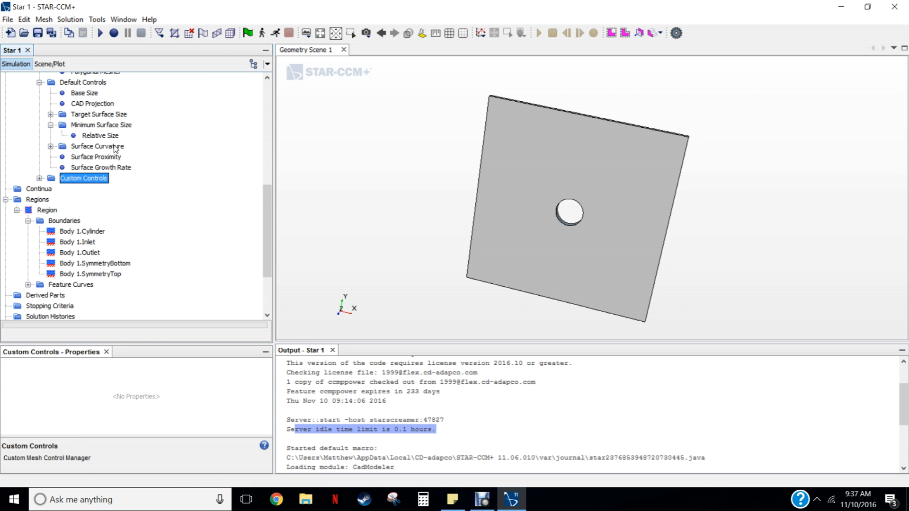
pyautogui.scroll(2, 109, 152)
pyautogui.click(39, 142)
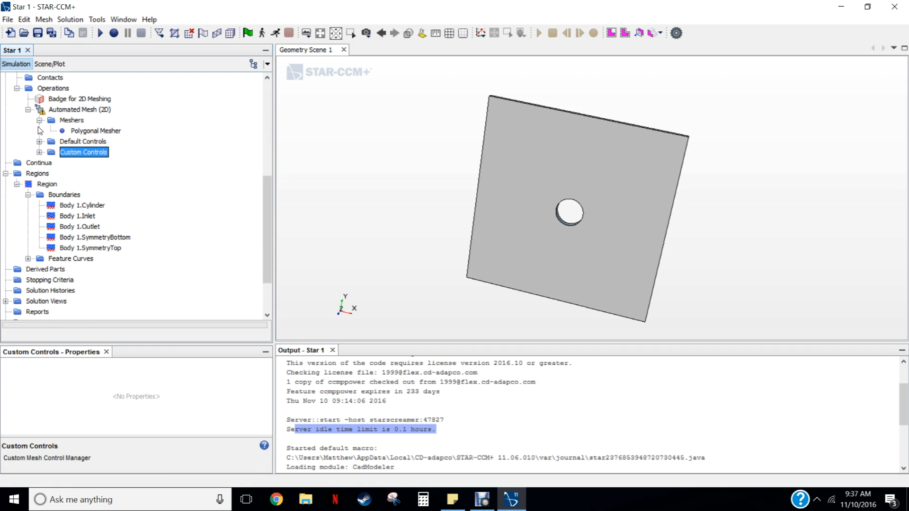
pyautogui.click(39, 120)
pyautogui.click(62, 109)
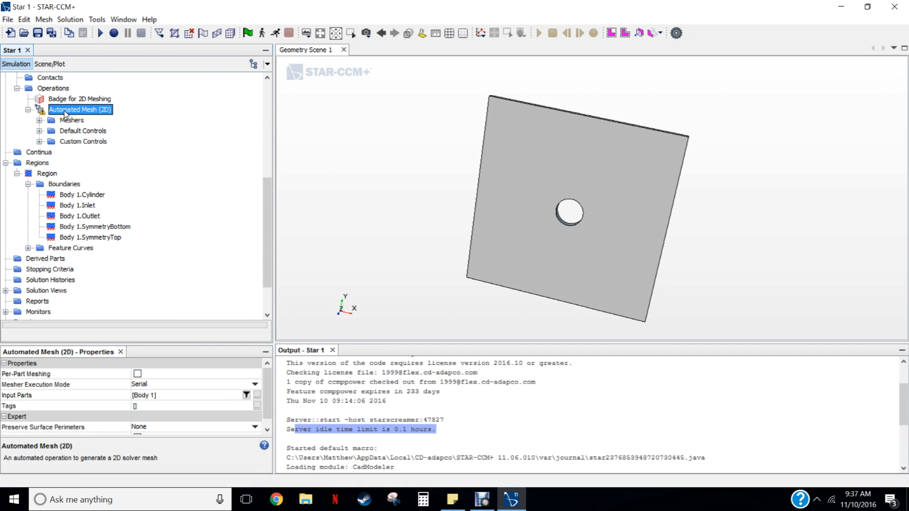
pyautogui.rightClick(64, 110)
pyautogui.click(90, 151)
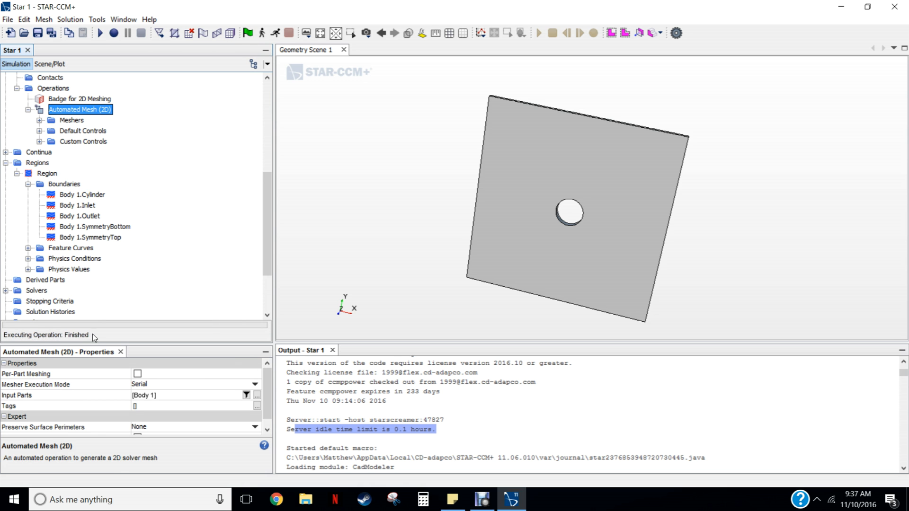
pyautogui.moveTo(904, 374); pyautogui.dragTo(906, 478)
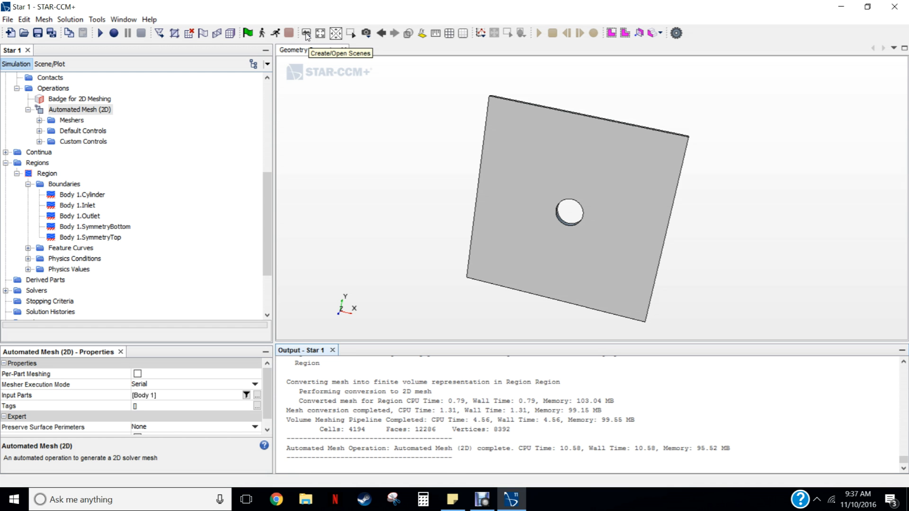
# - Create a mesh scene and inspect the polygonal cells around the cylinder
pyautogui.click(307, 35)
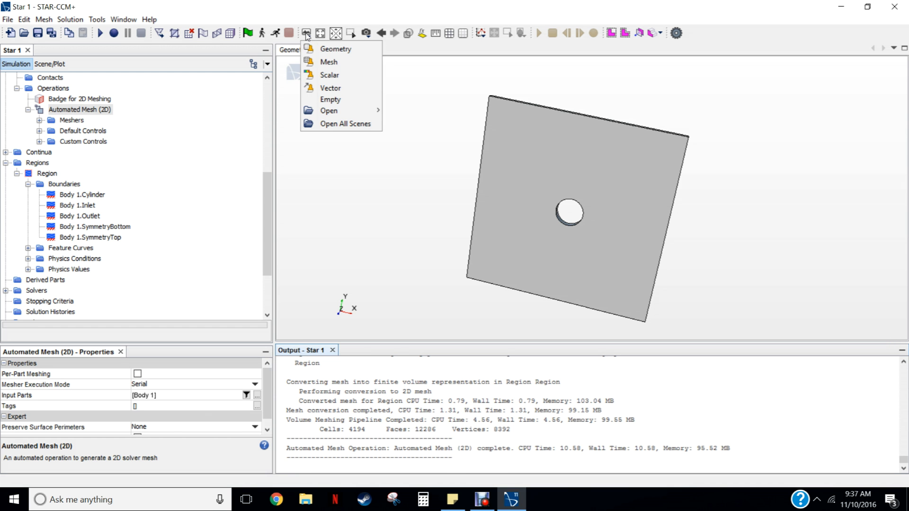
pyautogui.click(320, 64)
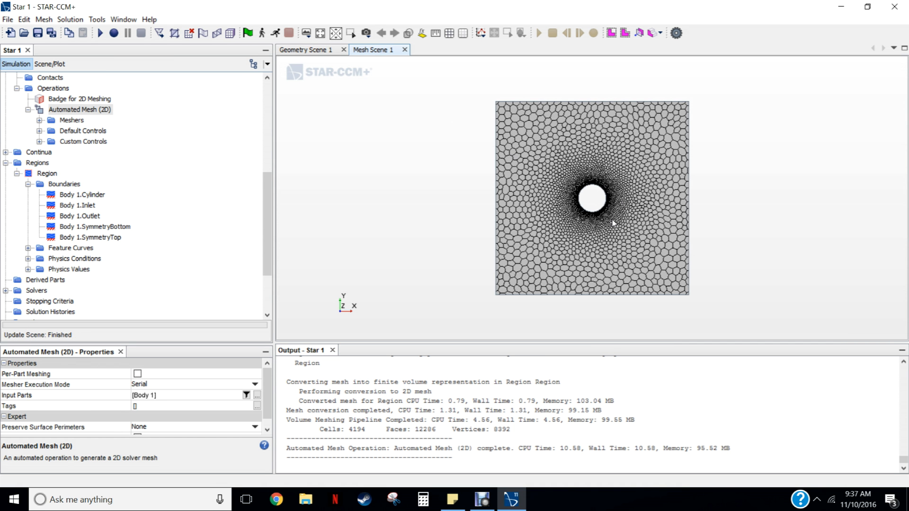
pyautogui.scroll(6, 593, 192)
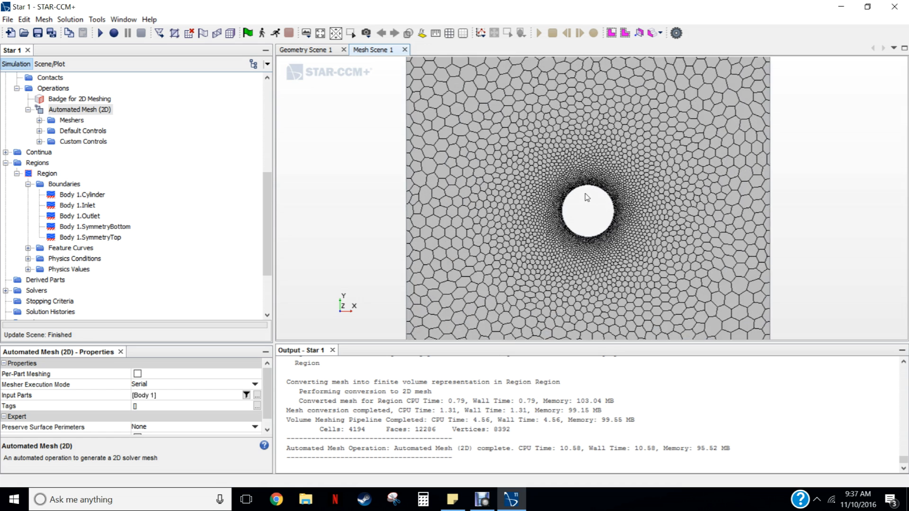
pyautogui.scroll(-8, 585, 202)
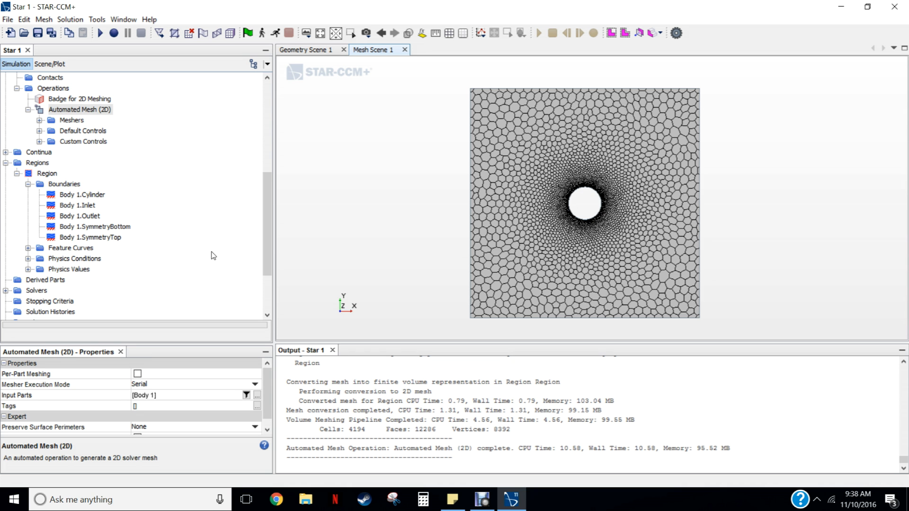
# - Collapse the Parts, 3D-CAD Models and whole Geometry branches in the simulation tree
pyautogui.moveTo(268, 199); pyautogui.dragTo(263, 238)
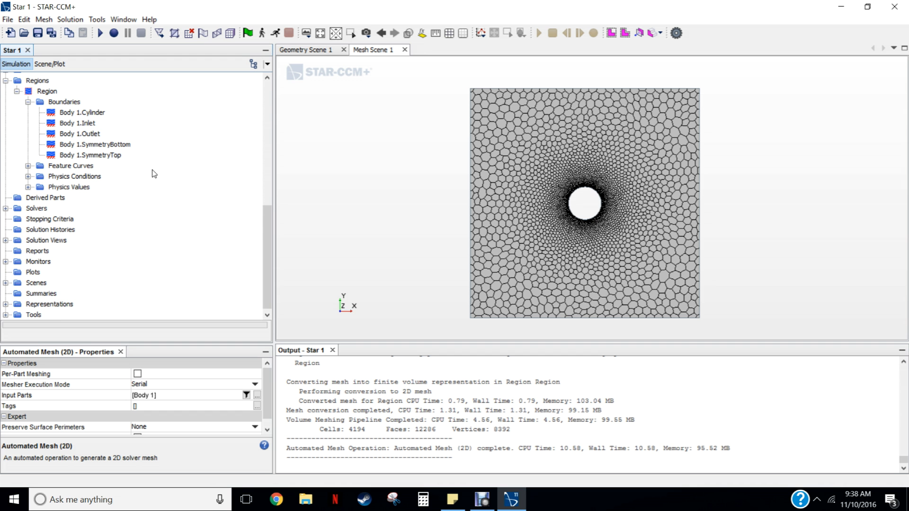
pyautogui.scroll(1, 147, 150)
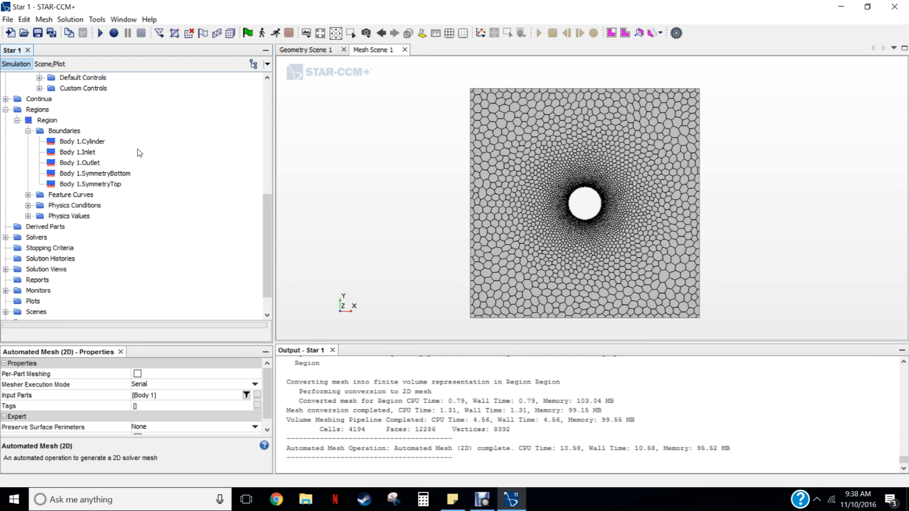
pyautogui.scroll(3, 89, 127)
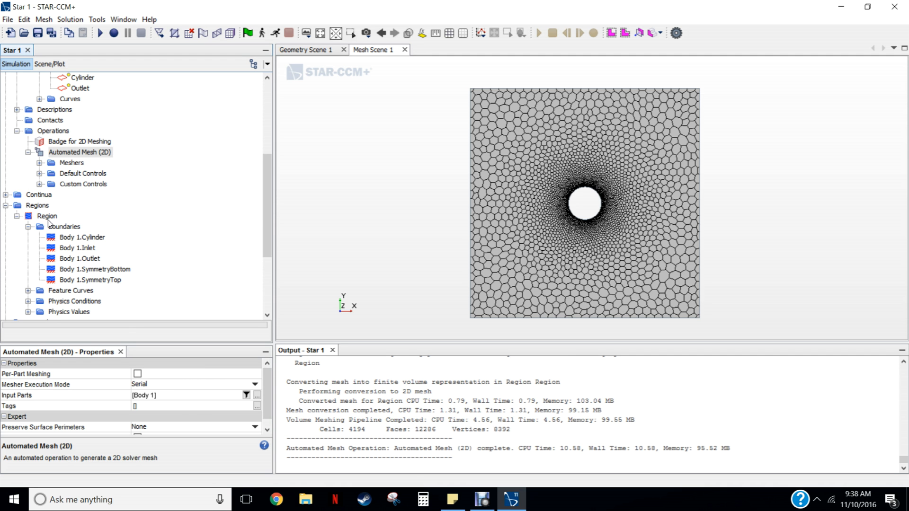
pyautogui.scroll(3, 44, 137)
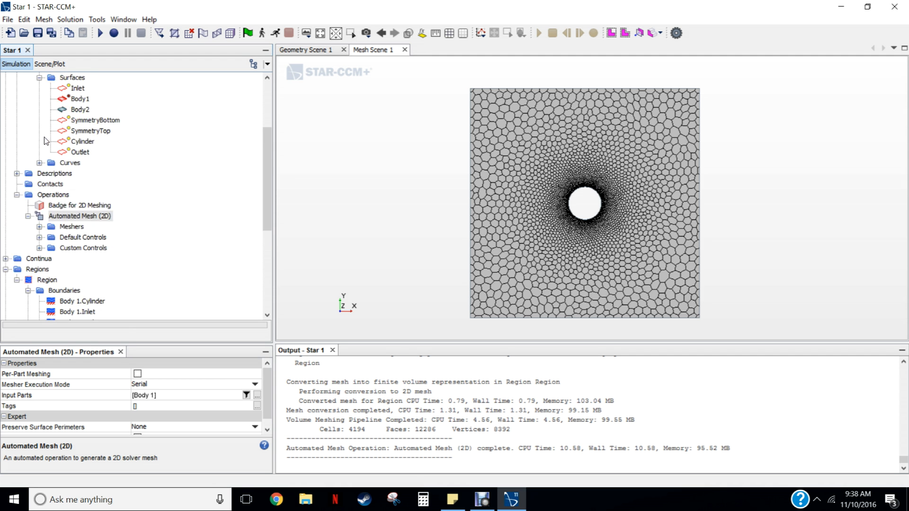
pyautogui.click(17, 88)
pyautogui.scroll(3, 19, 115)
pyautogui.click(16, 99)
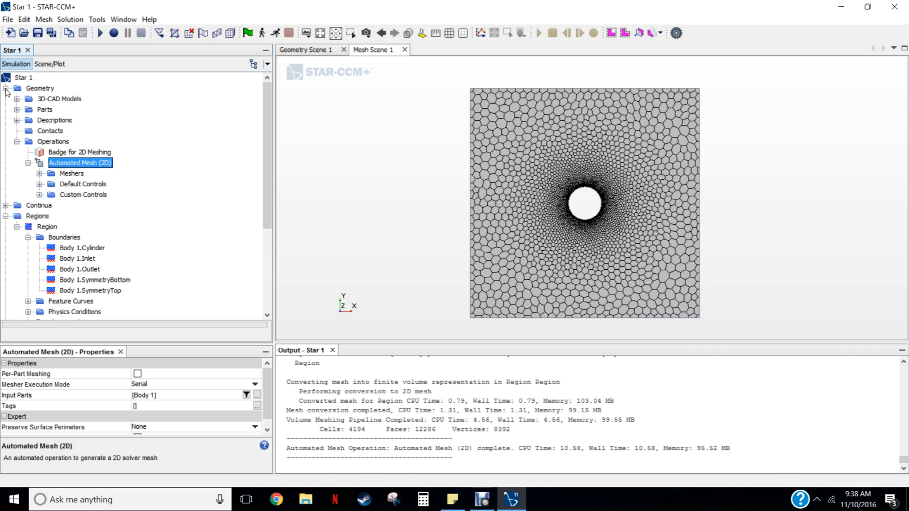
pyautogui.click(6, 89)
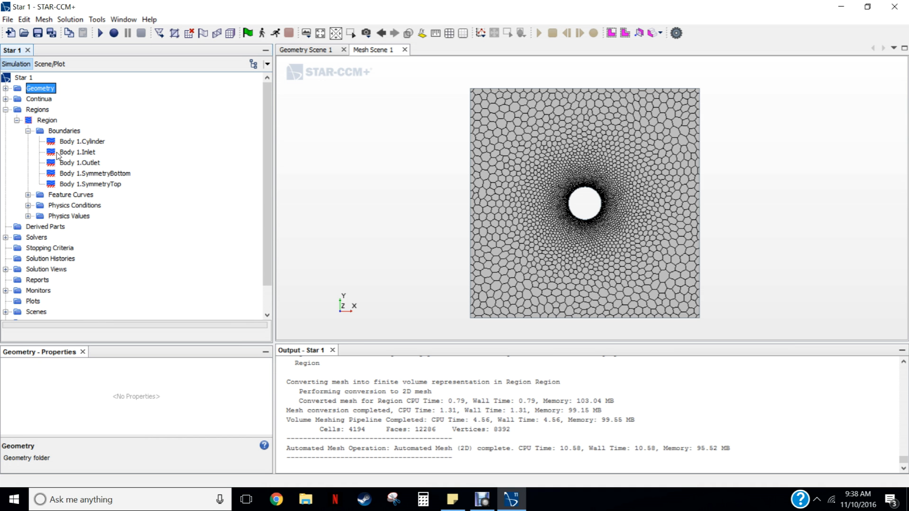
# - Open the model selection of the Physics 1 continuum and enable the Steady time and Liquid material models
pyautogui.click(6, 99)
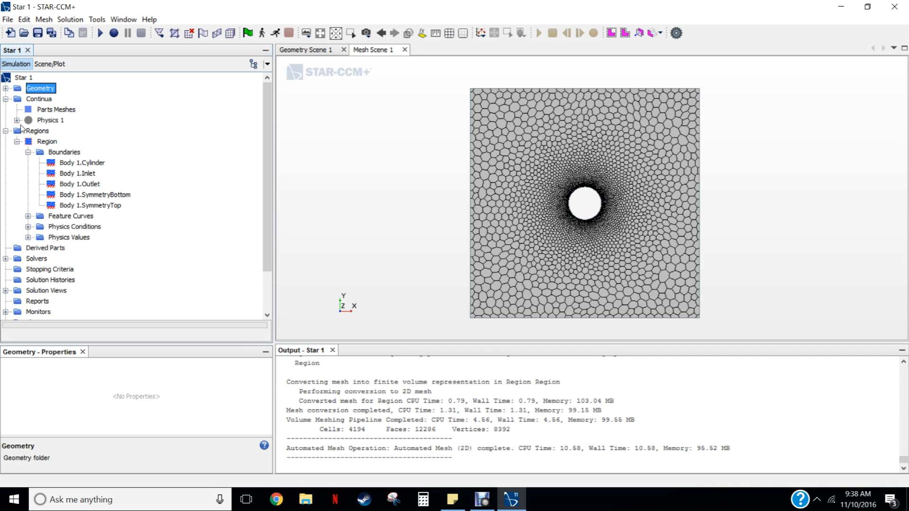
pyautogui.click(16, 120)
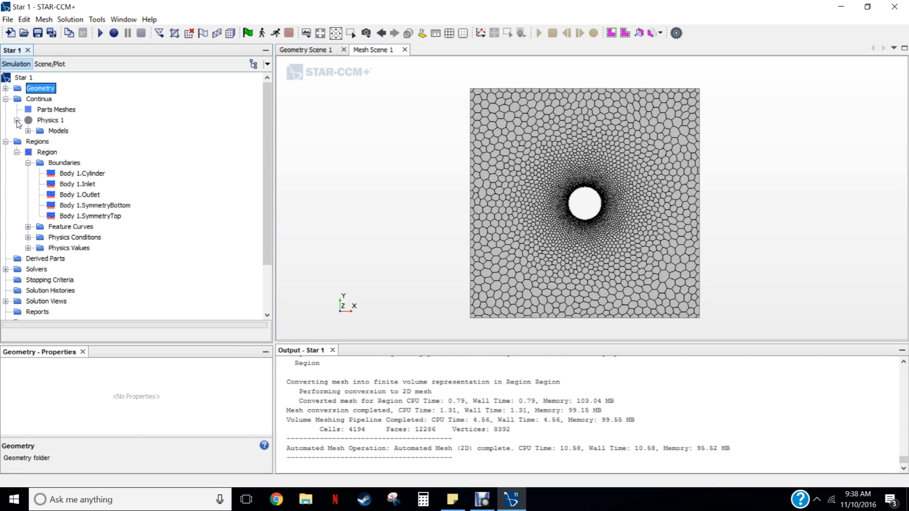
pyautogui.click(49, 122)
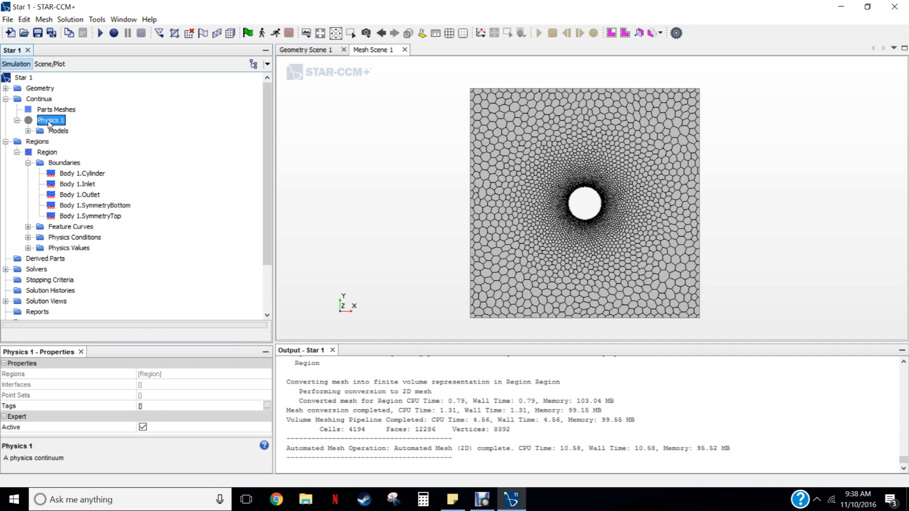
pyautogui.rightClick(49, 122)
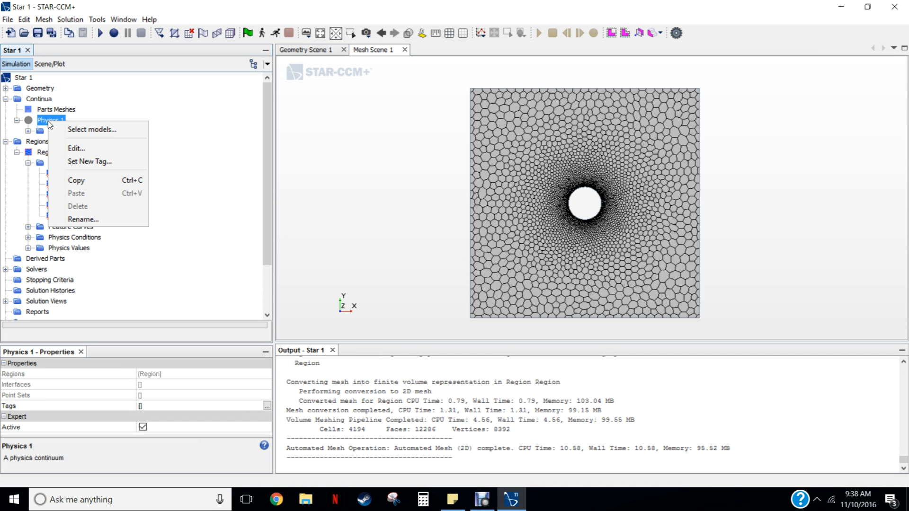
pyautogui.click(95, 128)
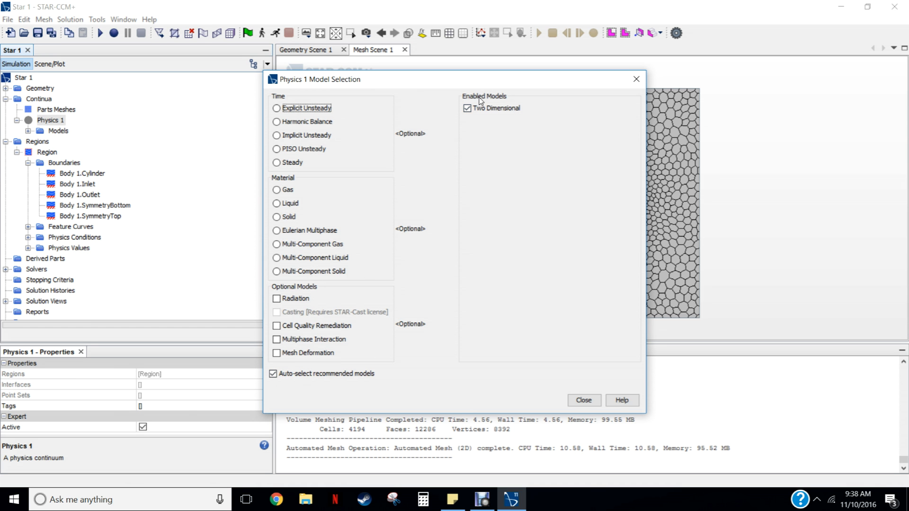
pyautogui.click(276, 162)
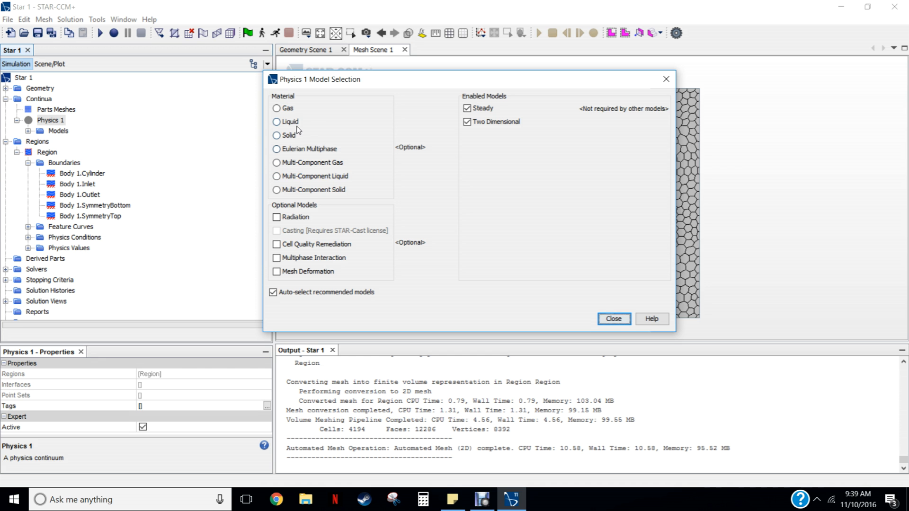
pyautogui.click(277, 123)
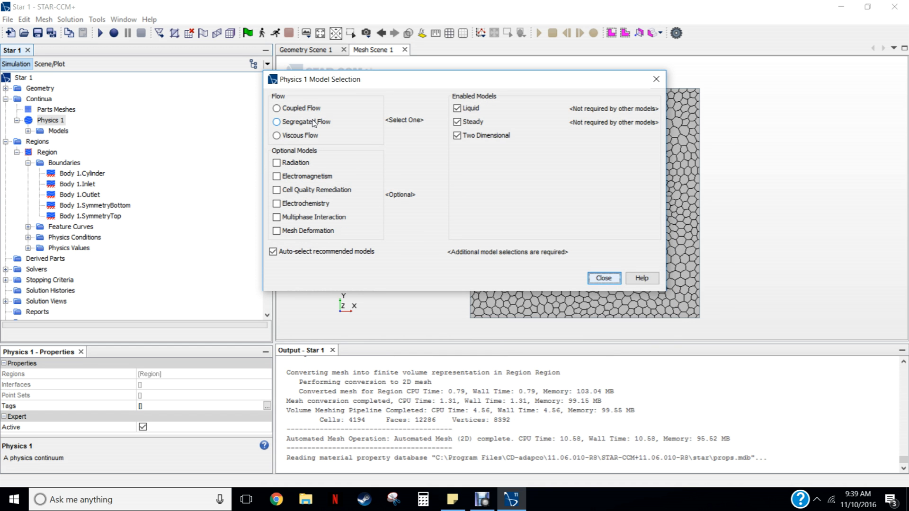
# - Complete the Physics 1 model selection by enabling Segregated Flow, Laminar and Constant Density
pyautogui.click(296, 125)
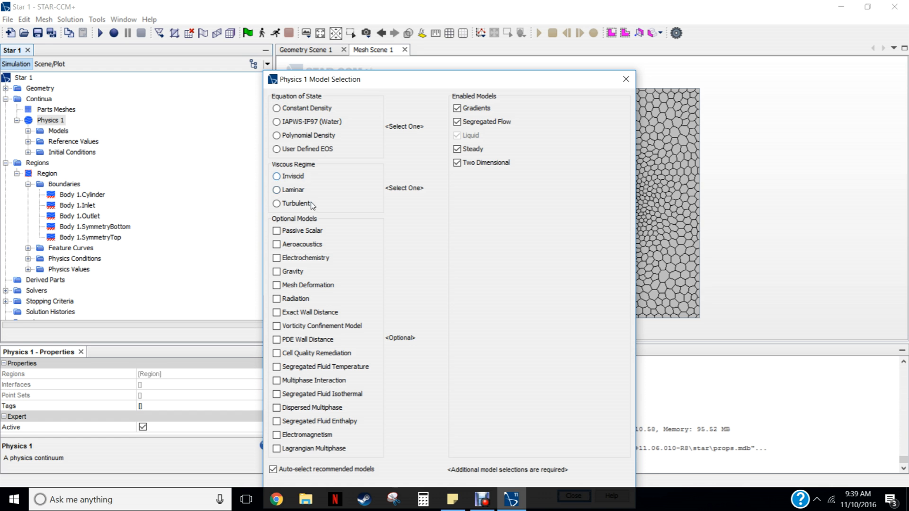
pyautogui.click(277, 190)
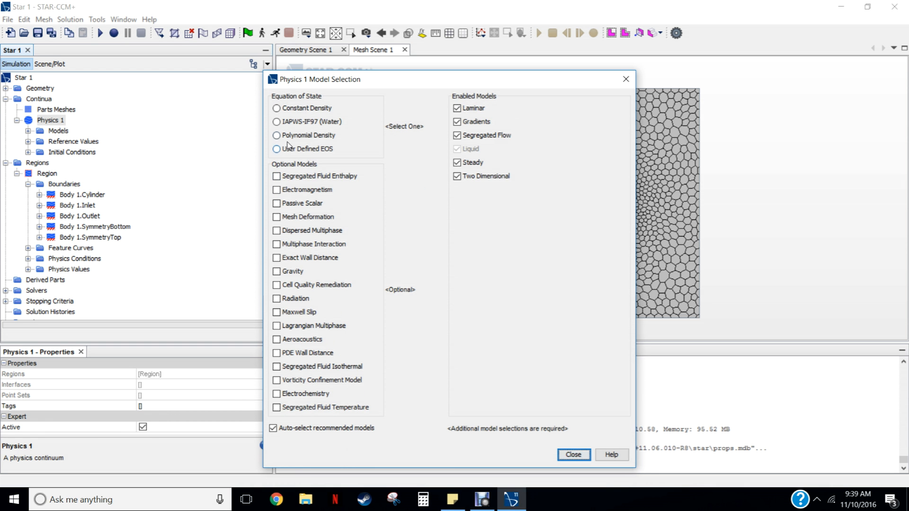
pyautogui.click(277, 111)
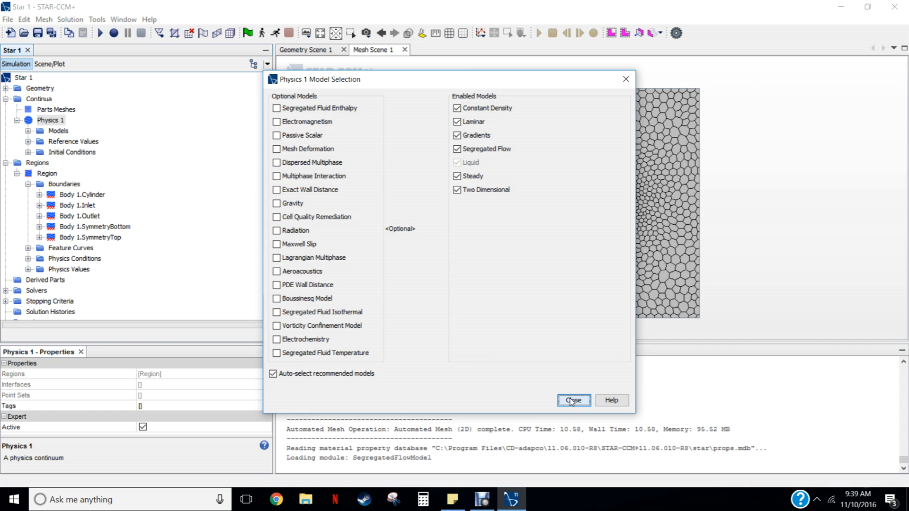
pyautogui.click(568, 403)
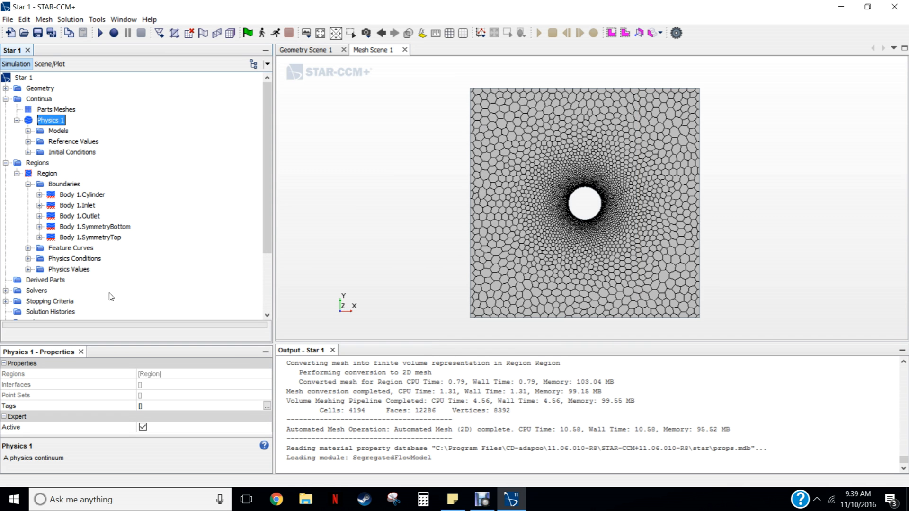
# - Rename the H2O material under the Physics 1 Liquid model as Fluid
pyautogui.click(28, 130)
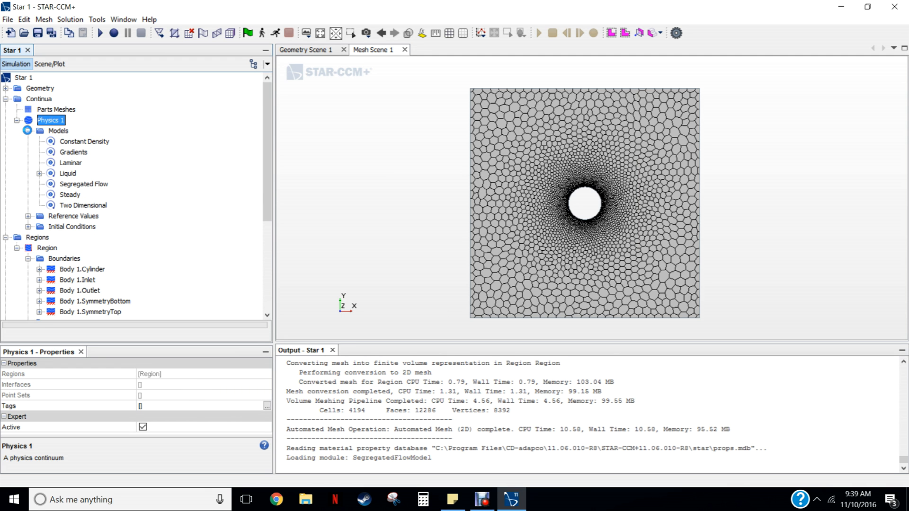
pyautogui.click(70, 142)
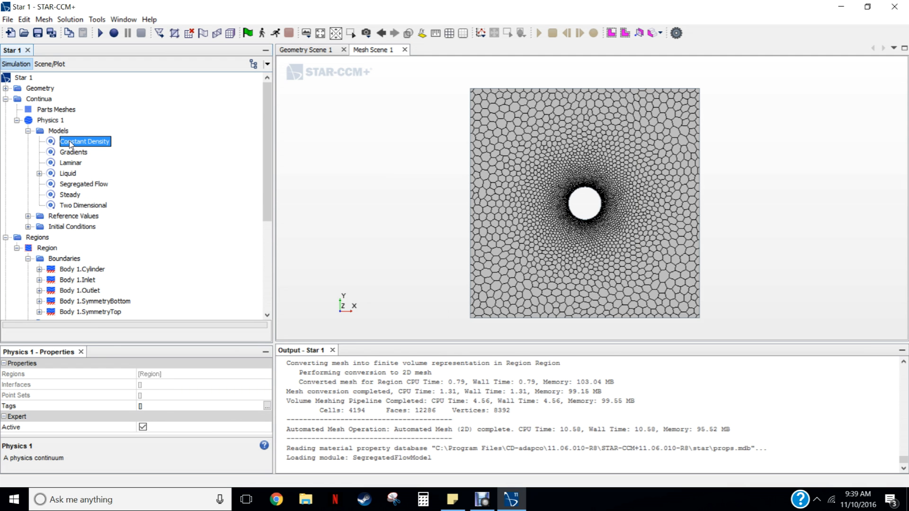
pyautogui.click(39, 174)
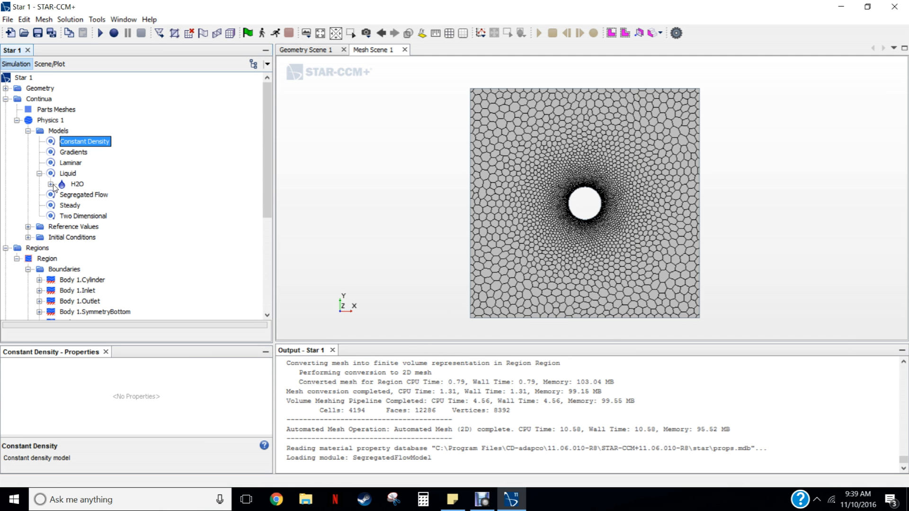
pyautogui.click(51, 185)
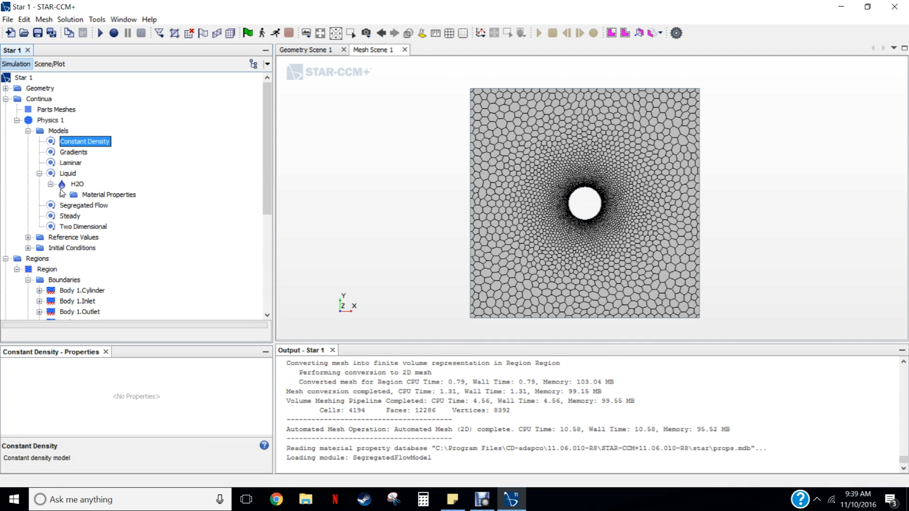
pyautogui.click(62, 195)
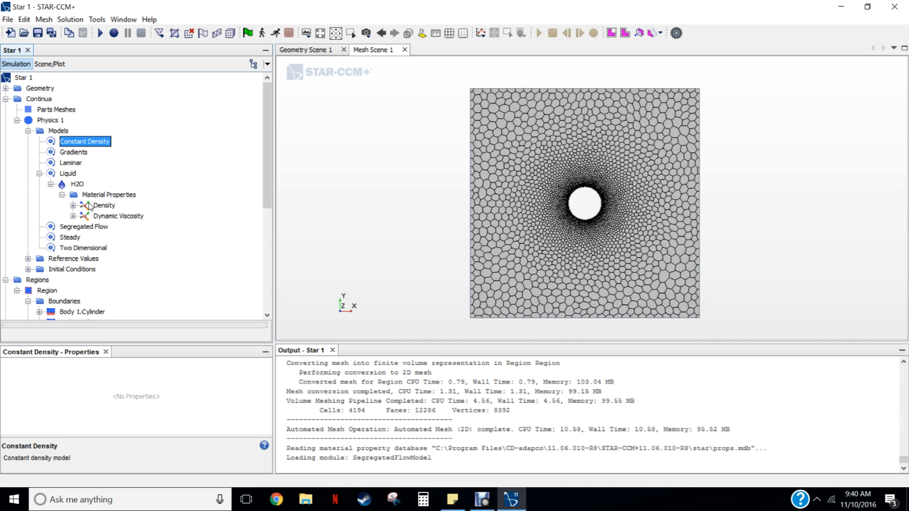
pyautogui.click(78, 184)
pyautogui.rightClick(79, 187)
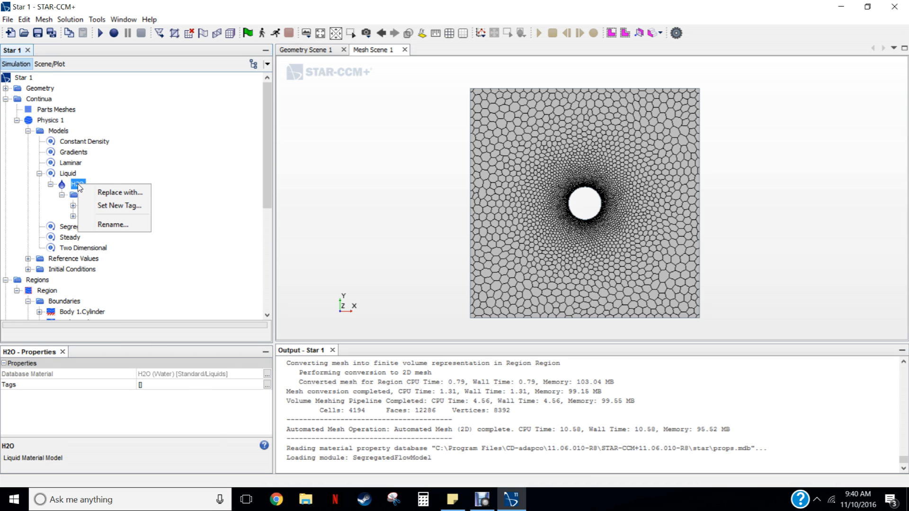
pyautogui.click(109, 226)
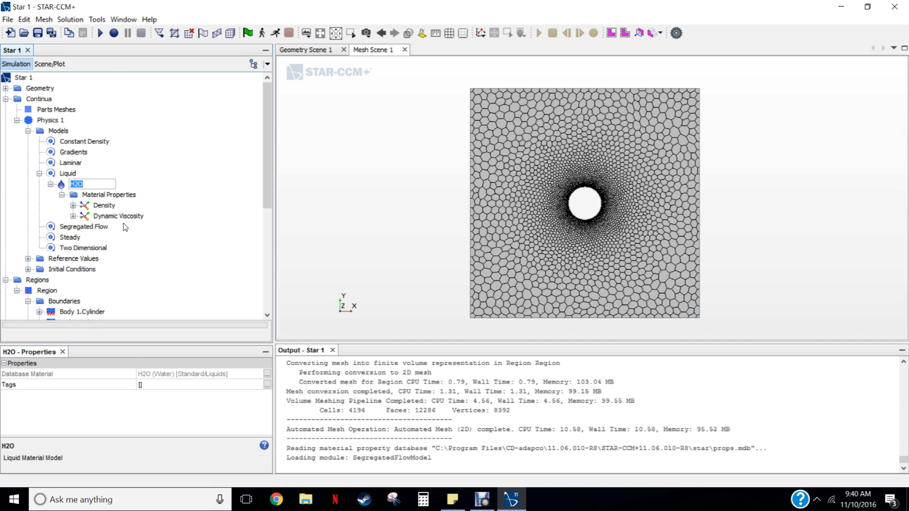
pyautogui.write('Fluid')
pyautogui.press('Return')
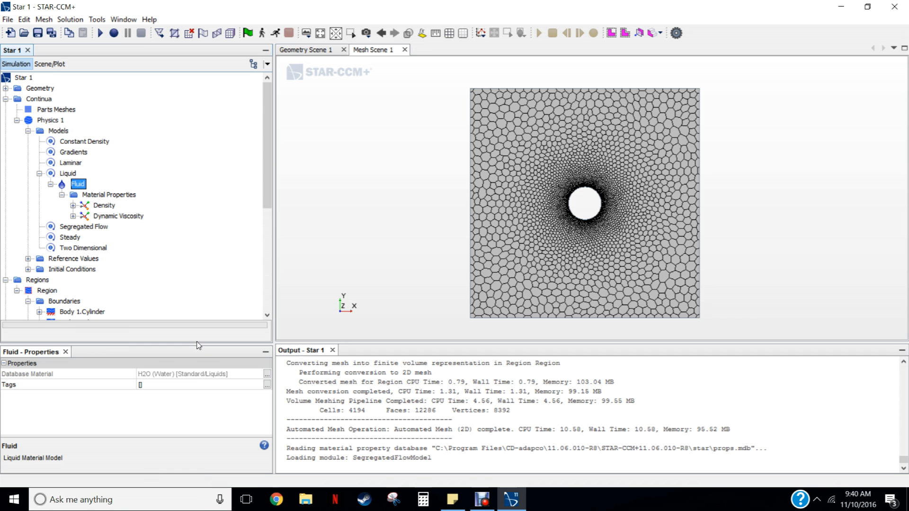
# - Set the constant density of the Fluid material to 1 kg/m^3
pyautogui.click(73, 206)
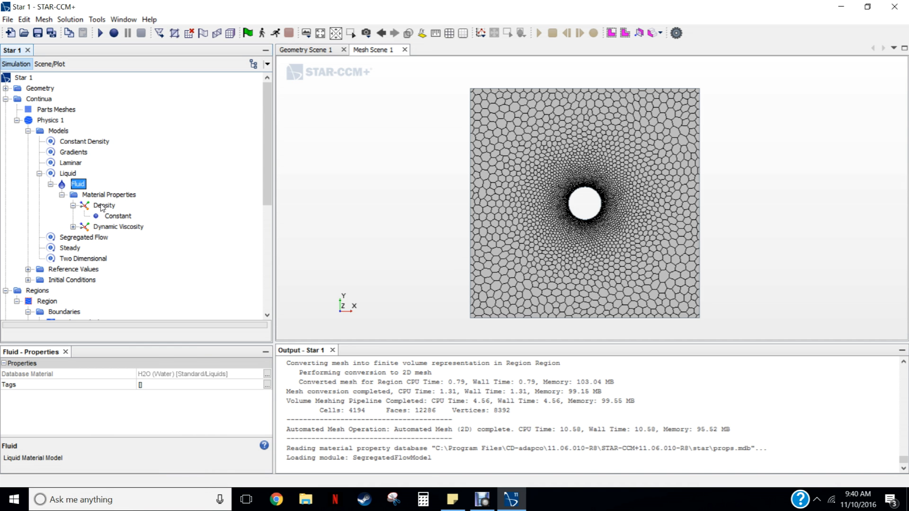
pyautogui.click(115, 218)
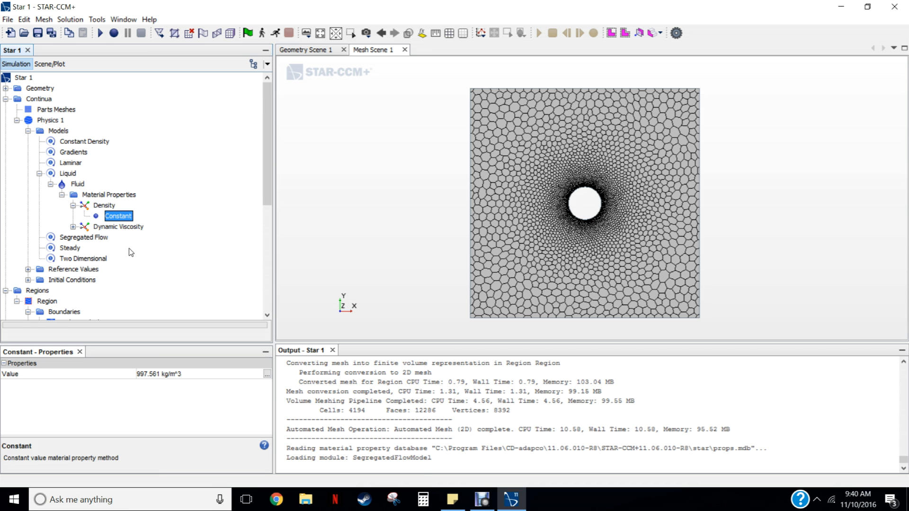
pyautogui.click(152, 377)
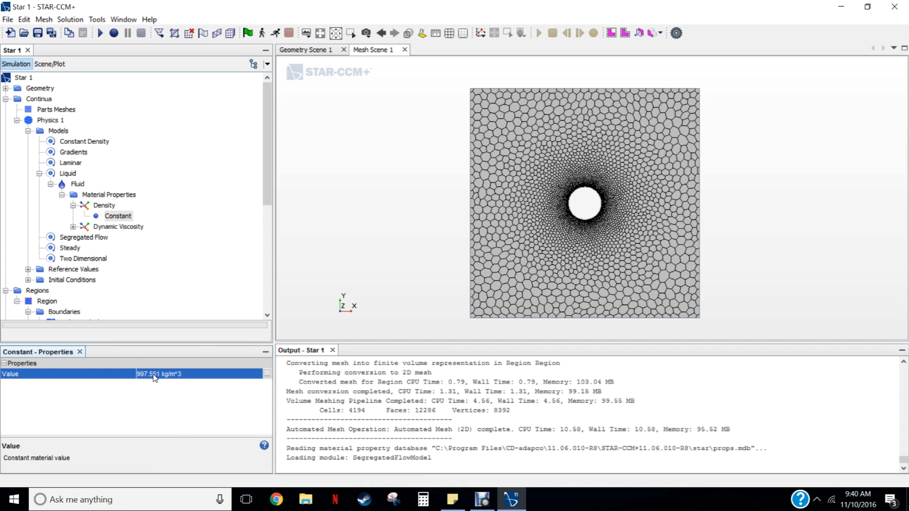
pyautogui.click(153, 377)
pyautogui.write('1')
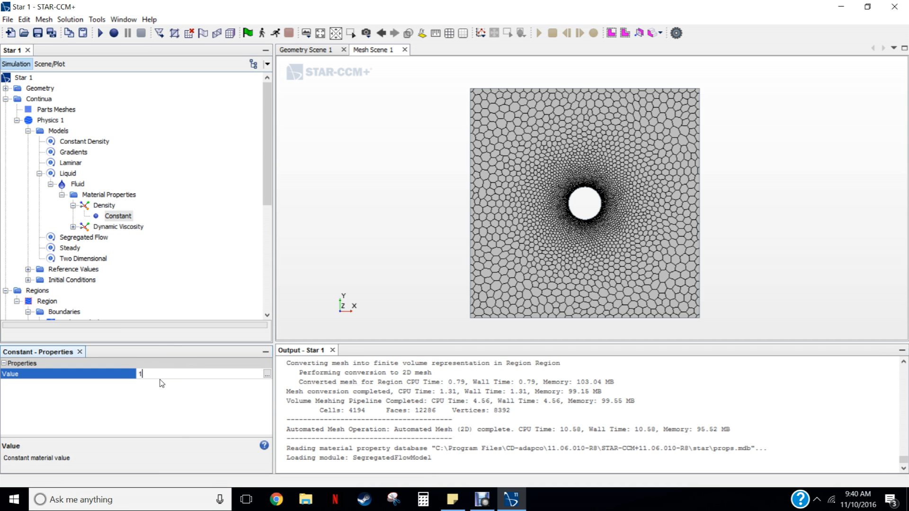
pyautogui.press('Return')
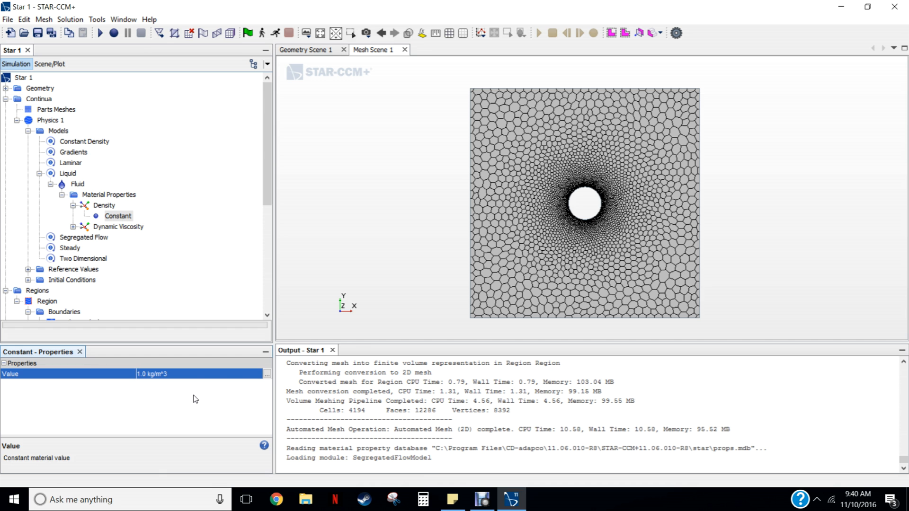
# - Set the constant dynamic viscosity of the Fluid material to 0.001 Pa-s
pyautogui.click(74, 227)
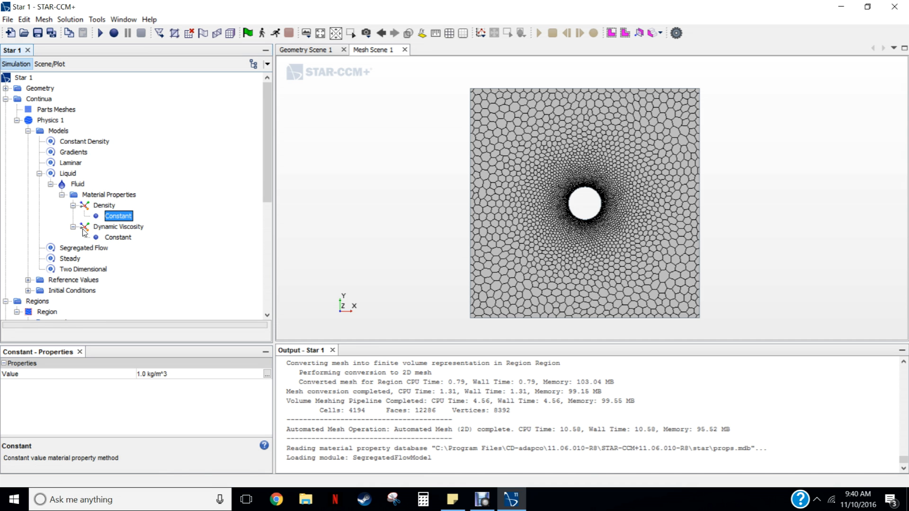
pyautogui.click(118, 238)
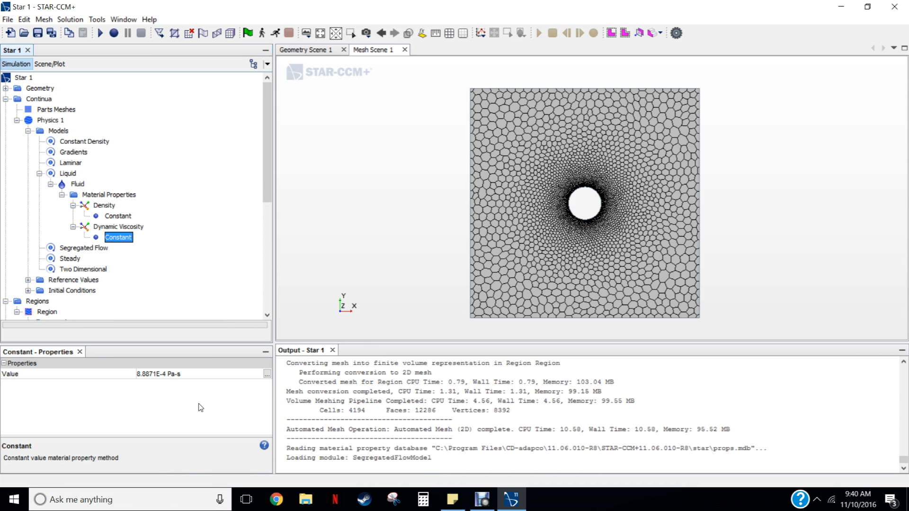
pyautogui.click(161, 375)
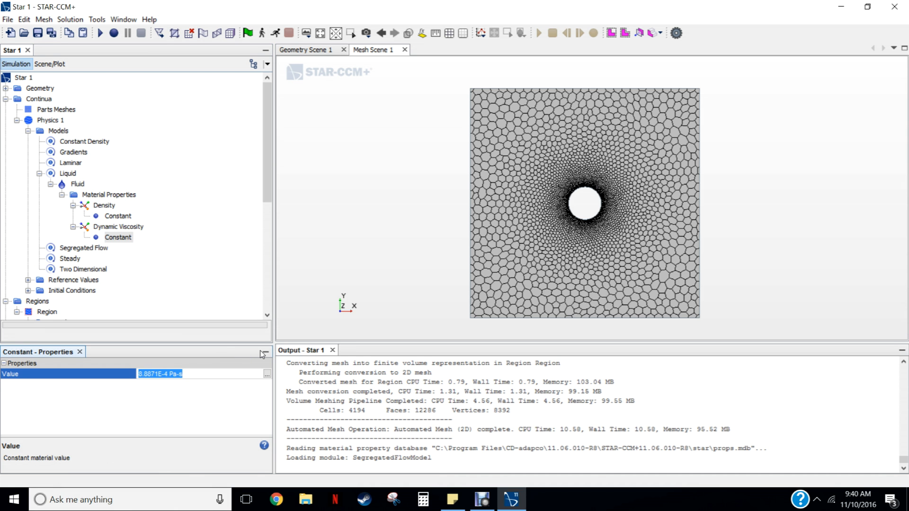
pyautogui.write('0.001')
pyautogui.press('Return')
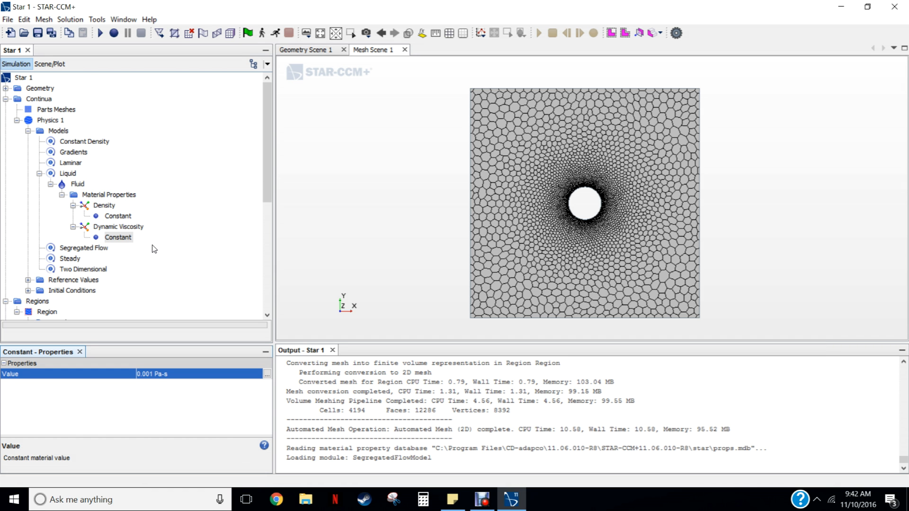
pyautogui.click(152, 246)
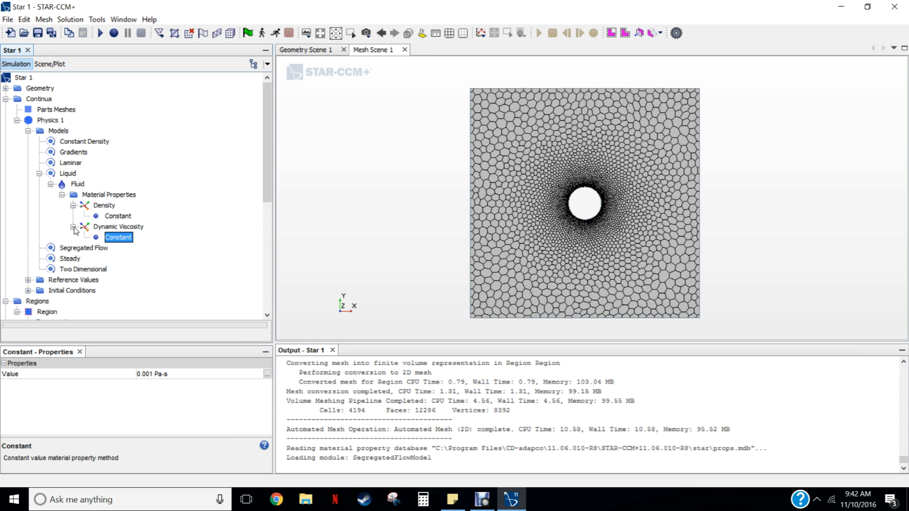
# - Check the cylinder boundary's type, and set the type of the Body 1.Inlet boundary to Velocity Inlet
pyautogui.moveTo(266, 131); pyautogui.dragTo(266, 145)
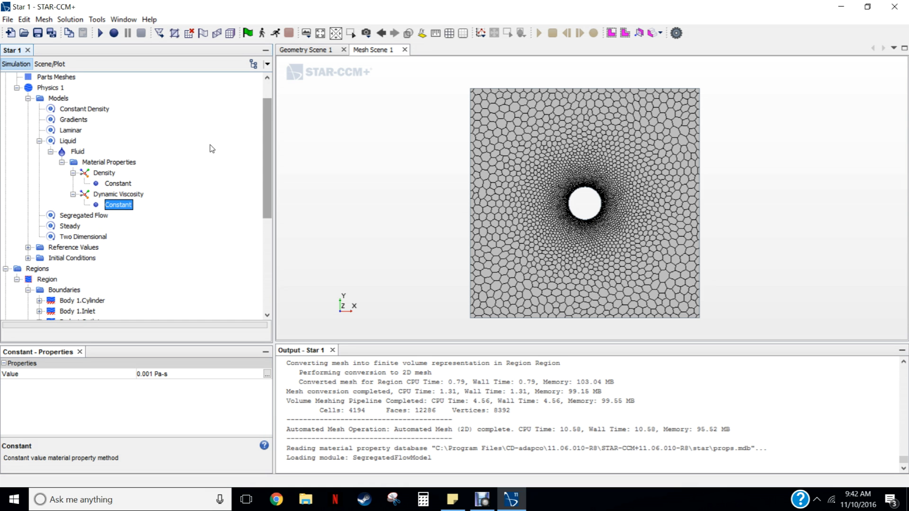
pyautogui.click(28, 98)
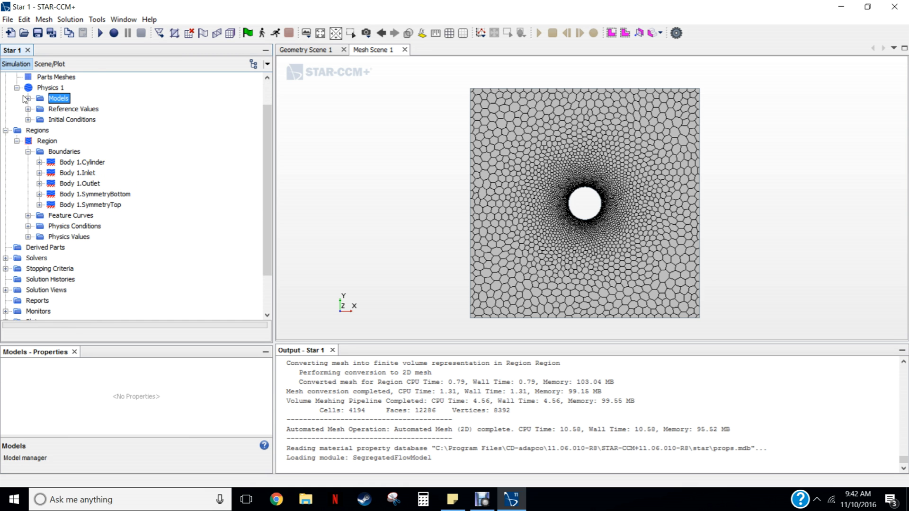
pyautogui.click(16, 88)
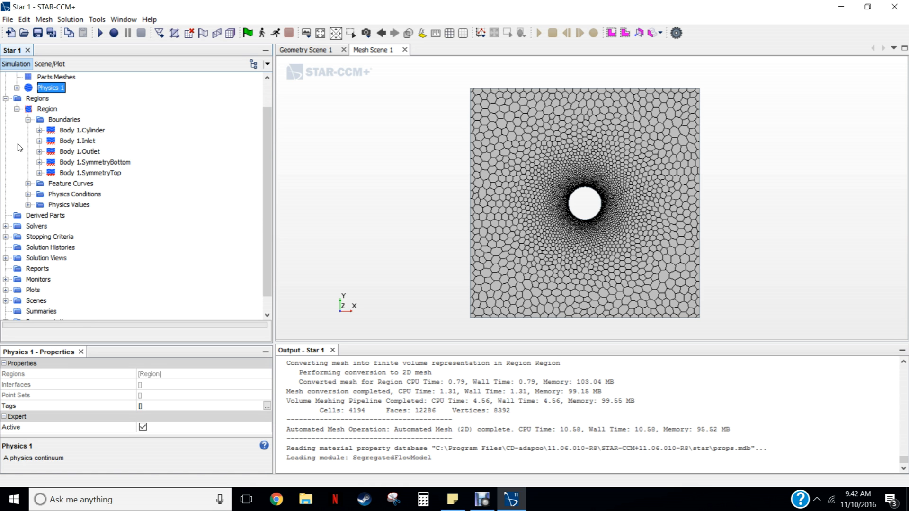
pyautogui.click(79, 131)
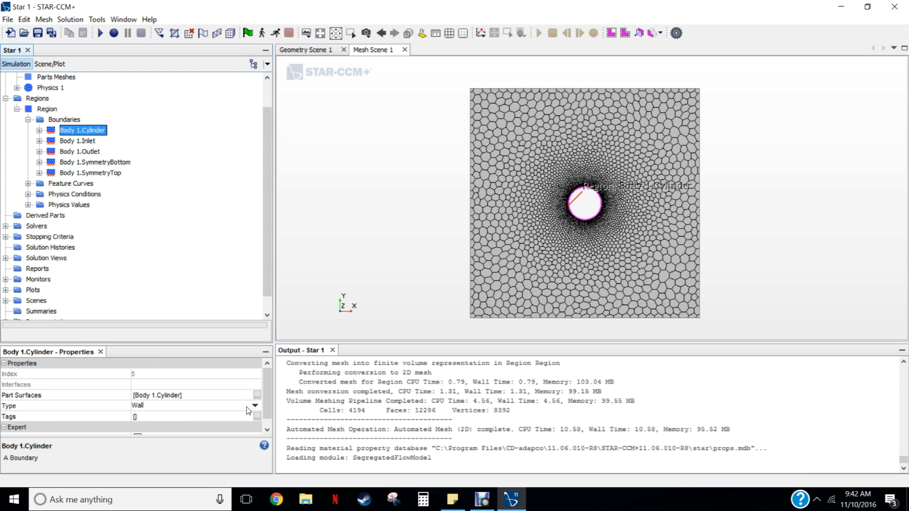
pyautogui.click(82, 142)
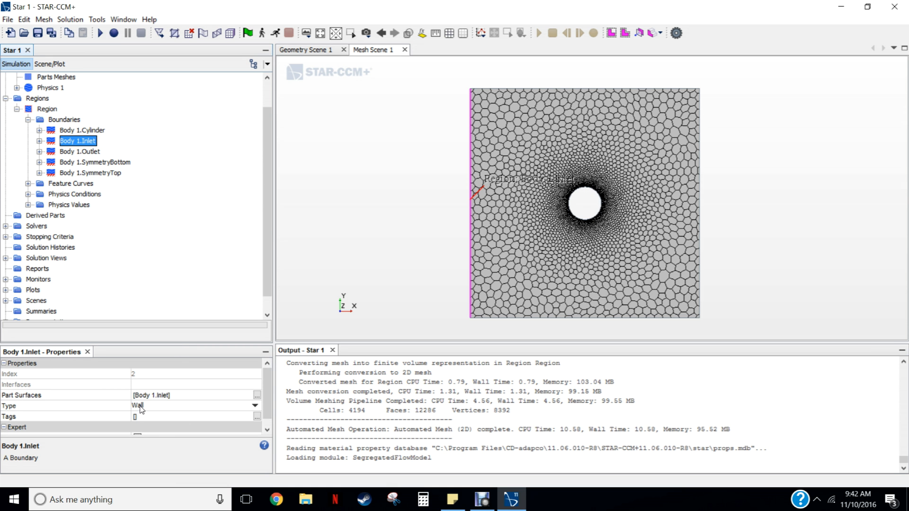
pyautogui.click(255, 406)
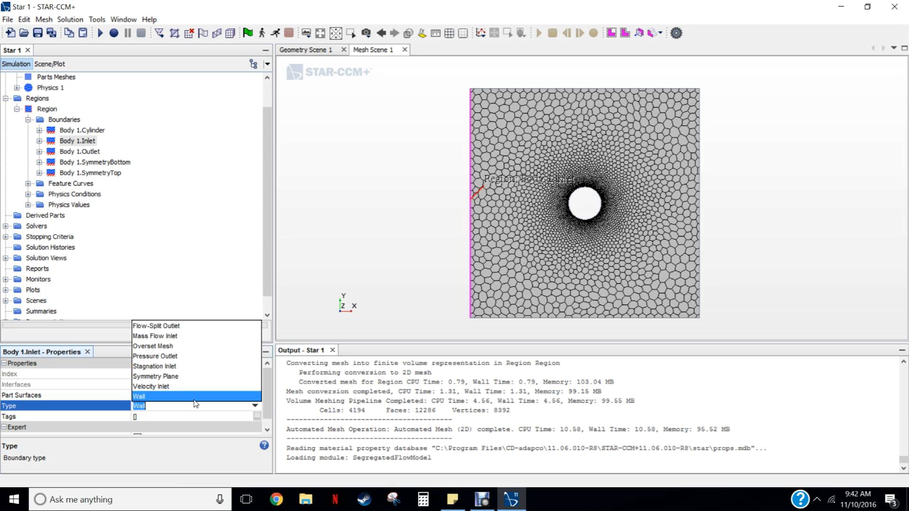
pyautogui.click(159, 387)
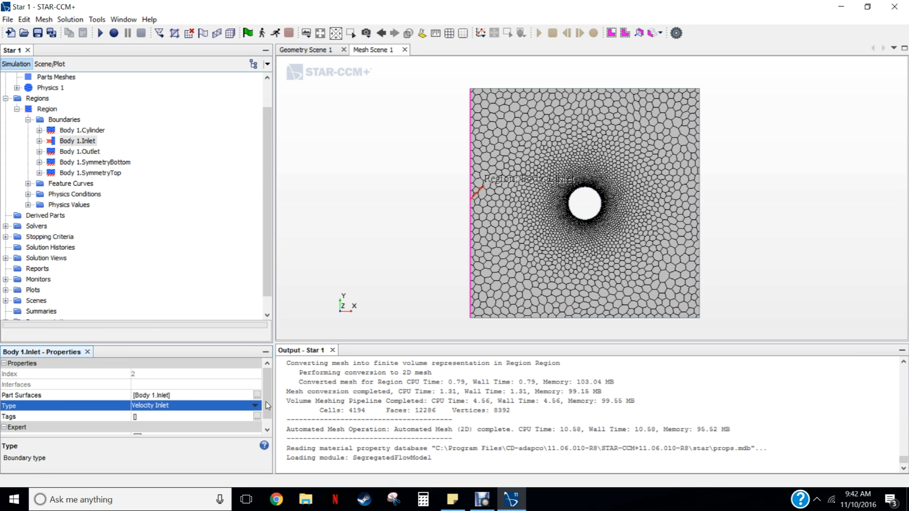
pyautogui.scroll(-1, 269, 397)
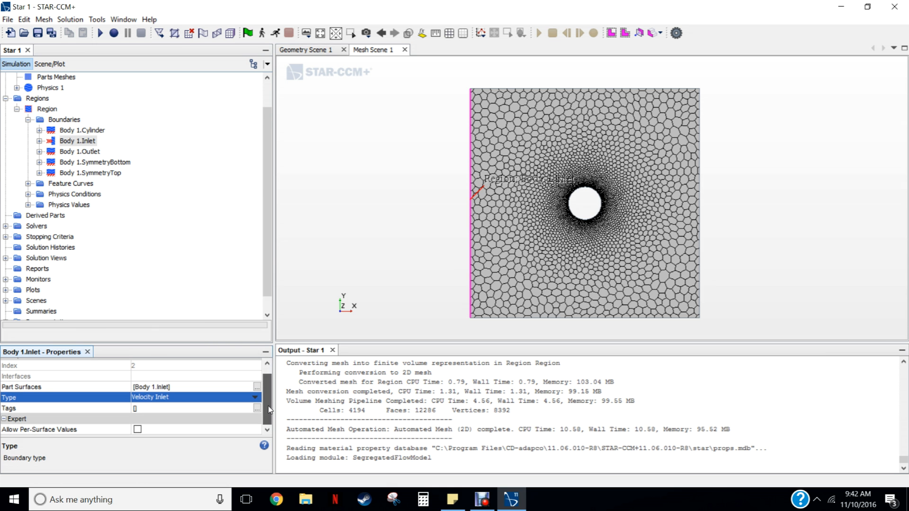
# - Examine the Body 1.Inlet physics conditions, including the methods of its flow direction and velocity specifications
pyautogui.click(40, 142)
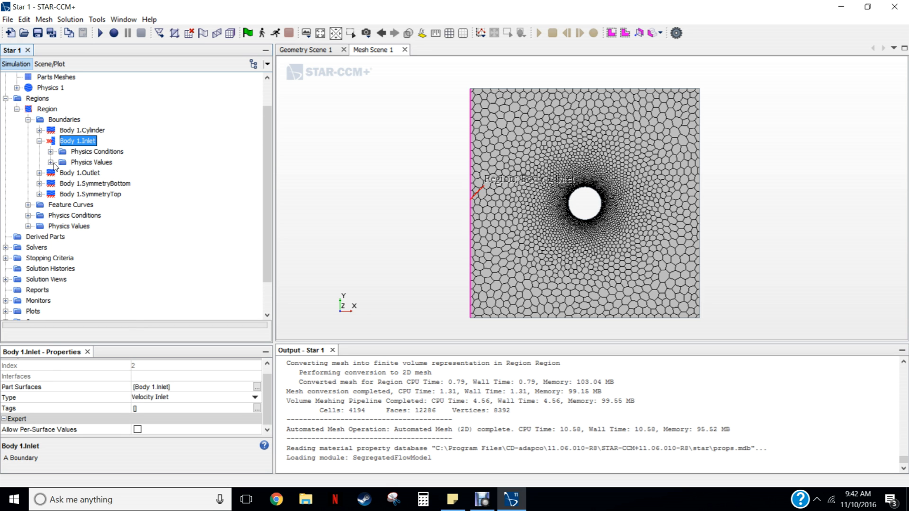
pyautogui.click(50, 163)
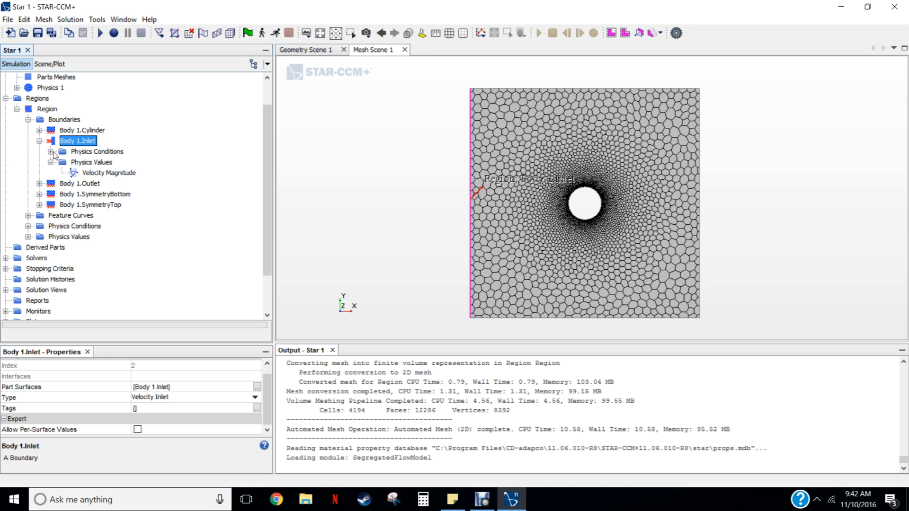
pyautogui.click(51, 152)
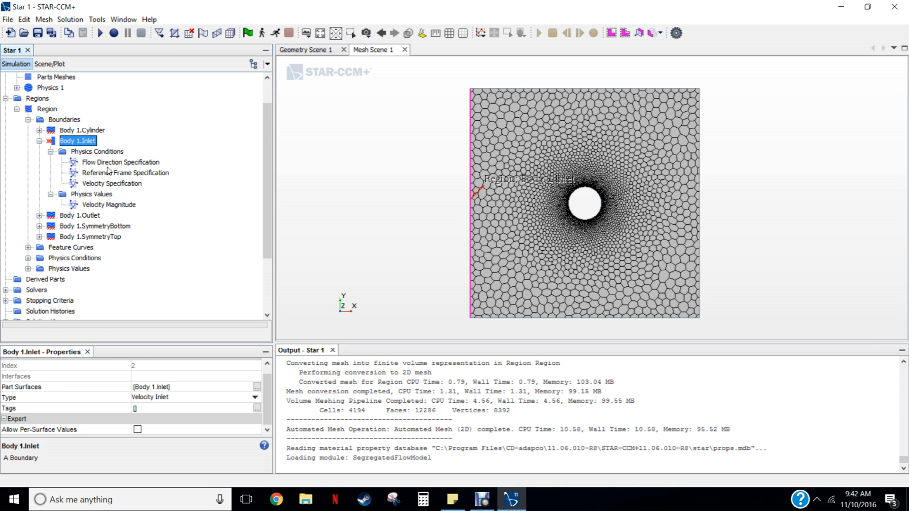
pyautogui.click(105, 163)
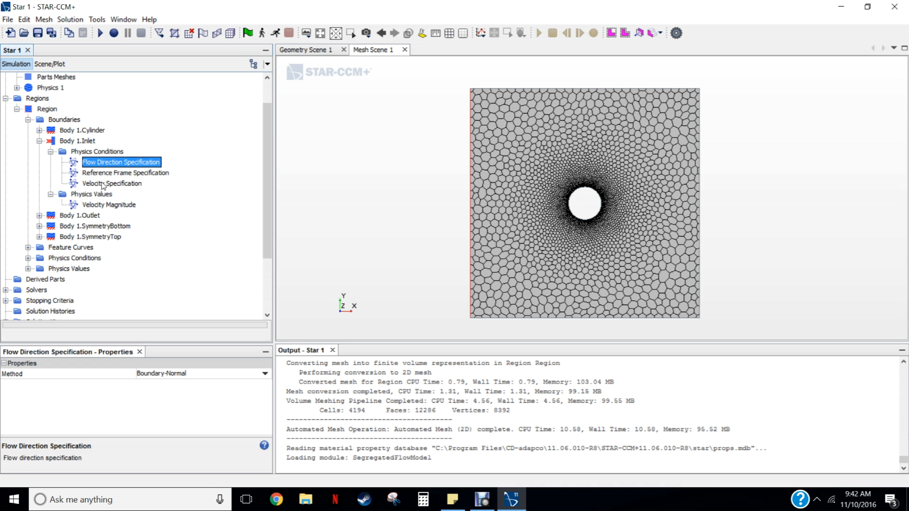
pyautogui.click(101, 184)
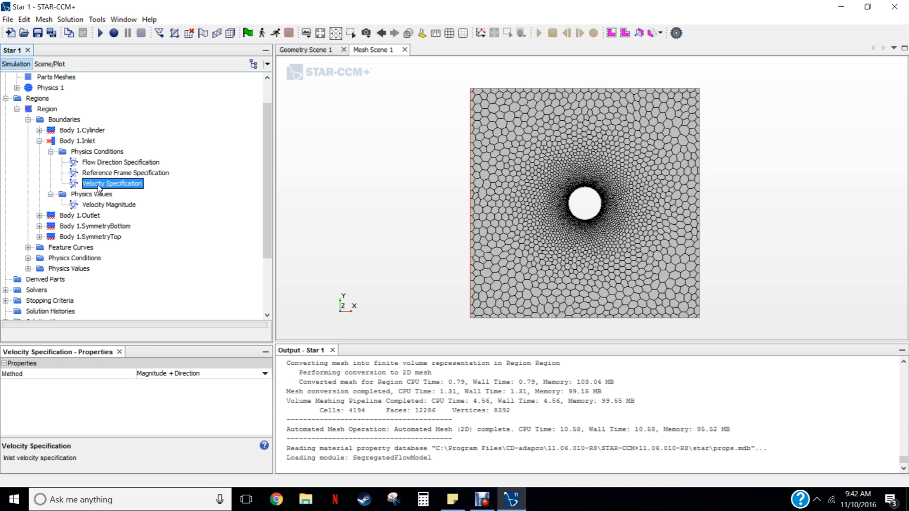
pyautogui.click(264, 374)
pyautogui.click(267, 379)
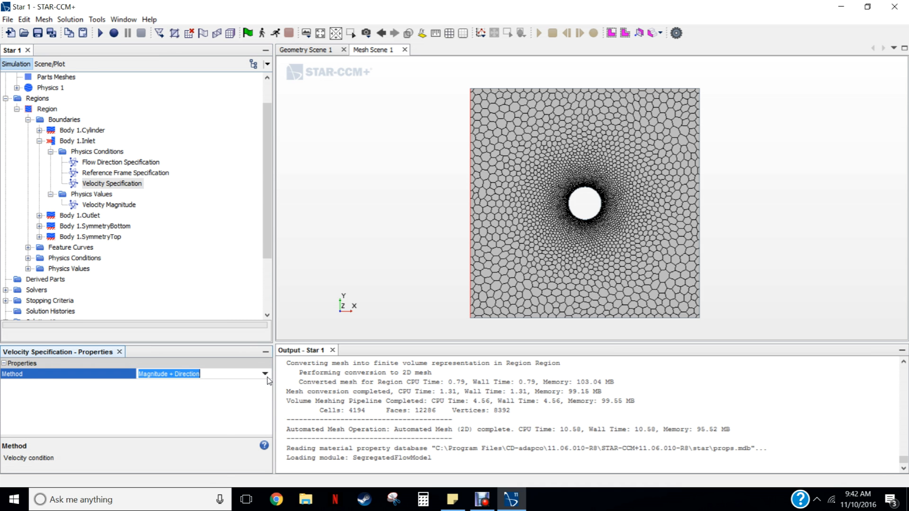
pyautogui.click(175, 203)
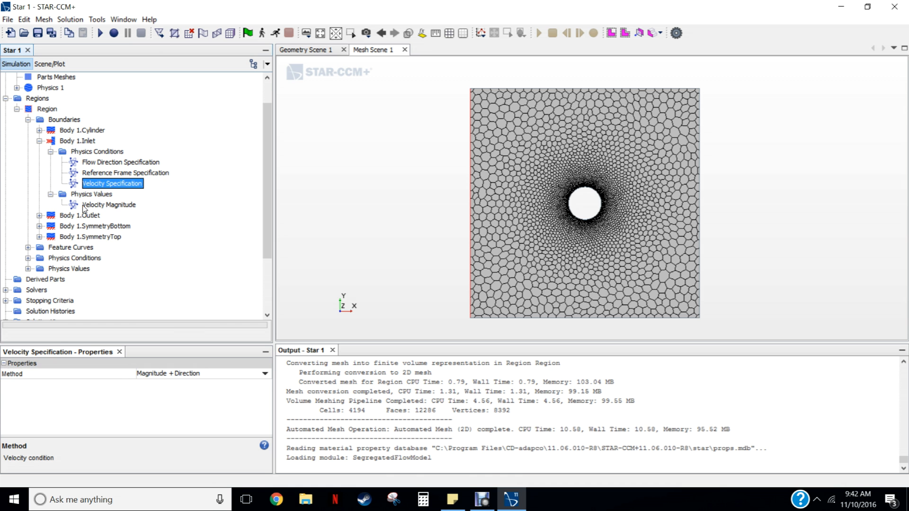
pyautogui.click(112, 171)
pyautogui.click(112, 163)
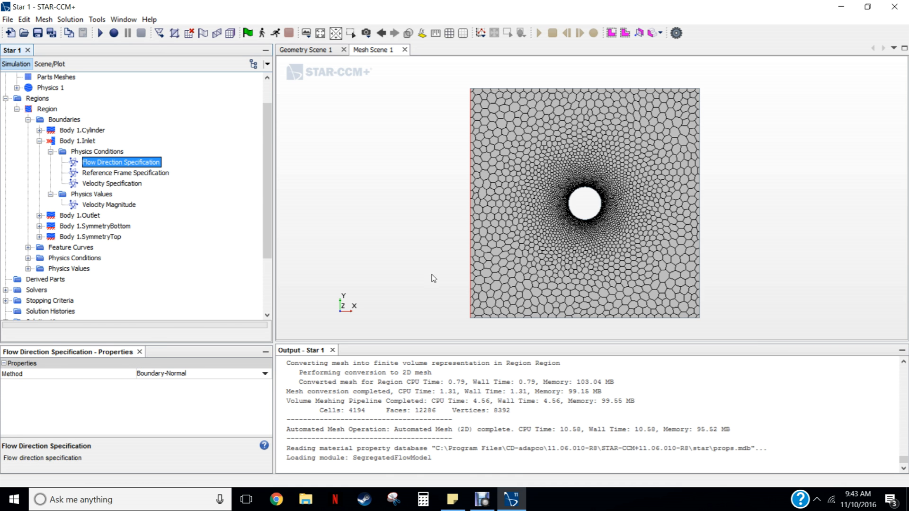
# - Set the constant velocity magnitude of the Body 1.Inlet boundary to 0.01 m/s
pyautogui.click(109, 204)
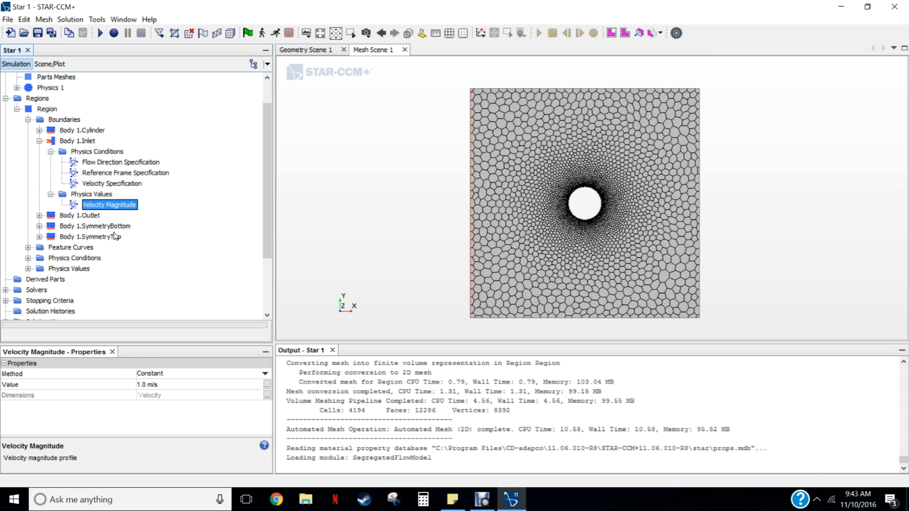
pyautogui.click(147, 385)
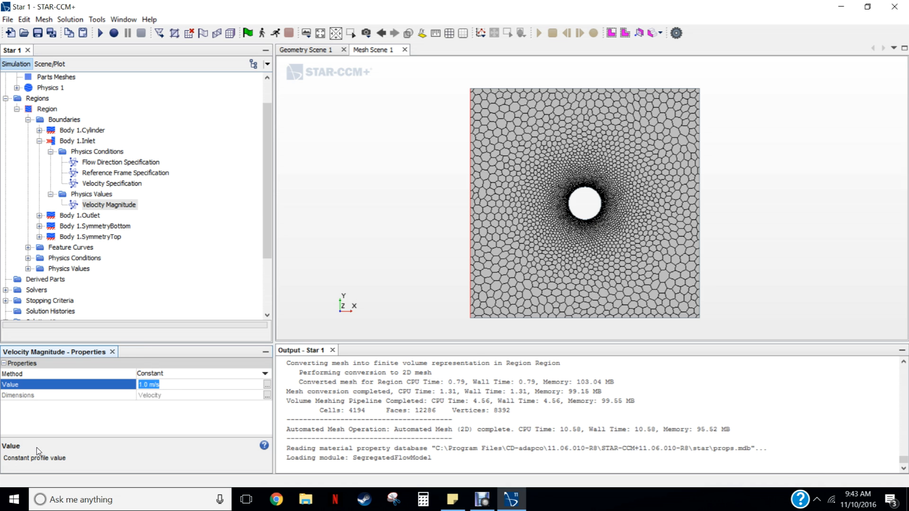
pyautogui.write('0.01')
pyautogui.press('Return')
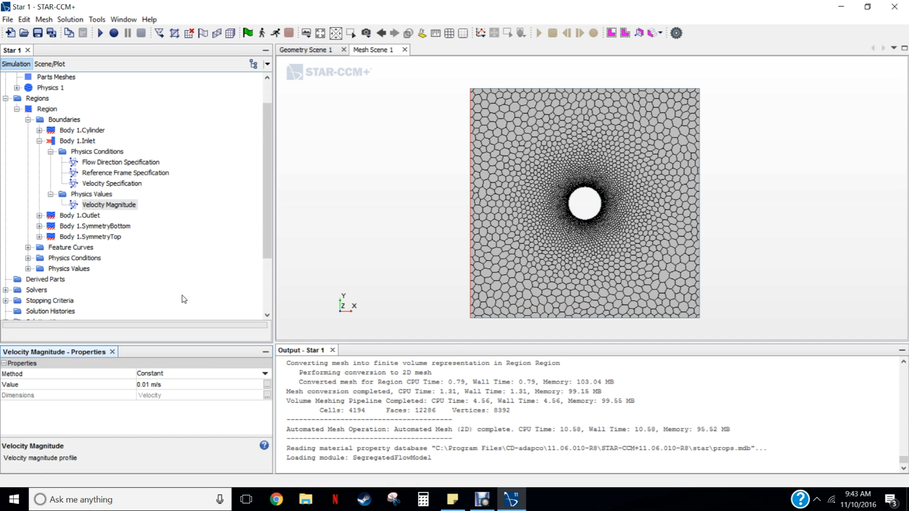
pyautogui.click(224, 185)
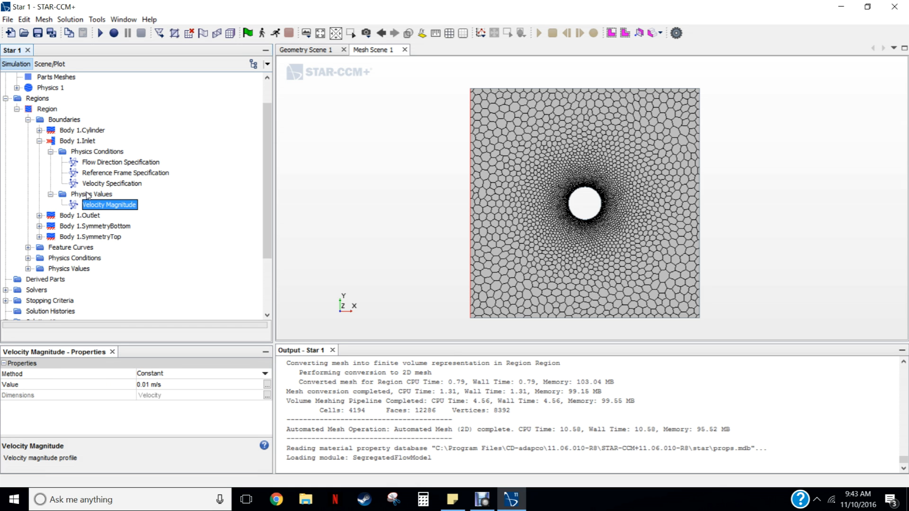
# - Set the type of the Body 1.Outlet boundary to Pressure Outlet
pyautogui.click(77, 218)
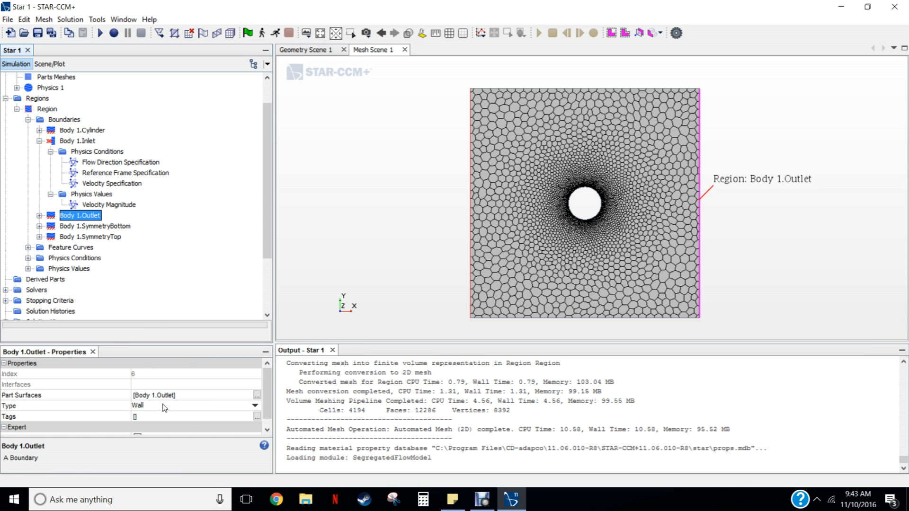
pyautogui.click(255, 406)
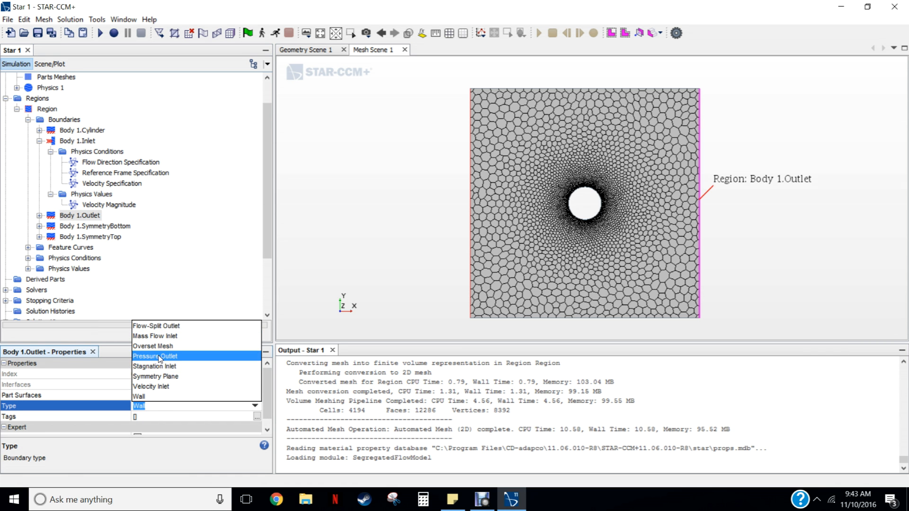
pyautogui.click(151, 356)
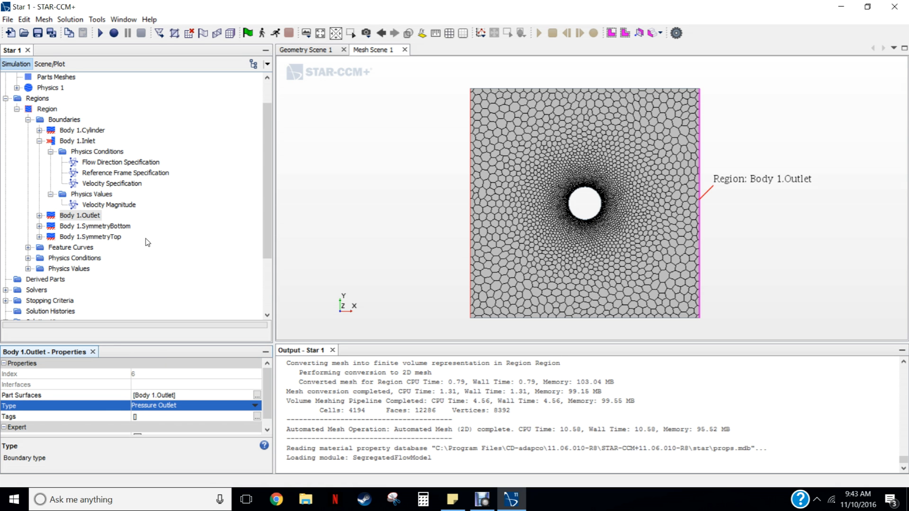
# - Set the type of the Body 1.SymmetryBottom and Body 1.SymmetryTop boundaries to Symmetry Plane
pyautogui.click(84, 227)
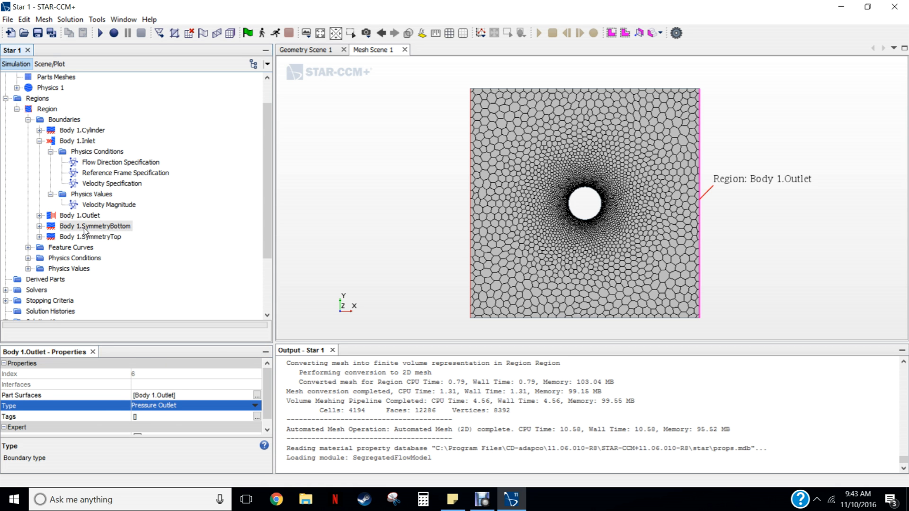
pyautogui.click(254, 406)
pyautogui.click(161, 378)
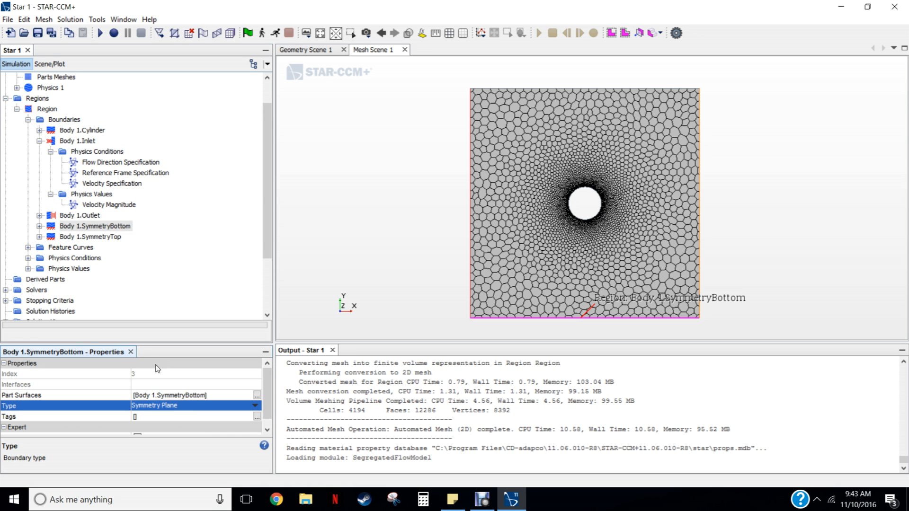
pyautogui.click(99, 237)
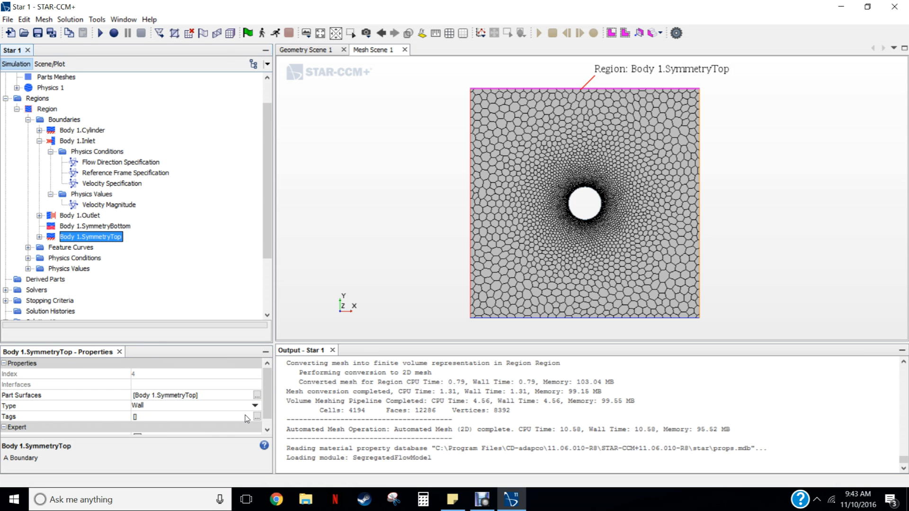
pyautogui.click(255, 406)
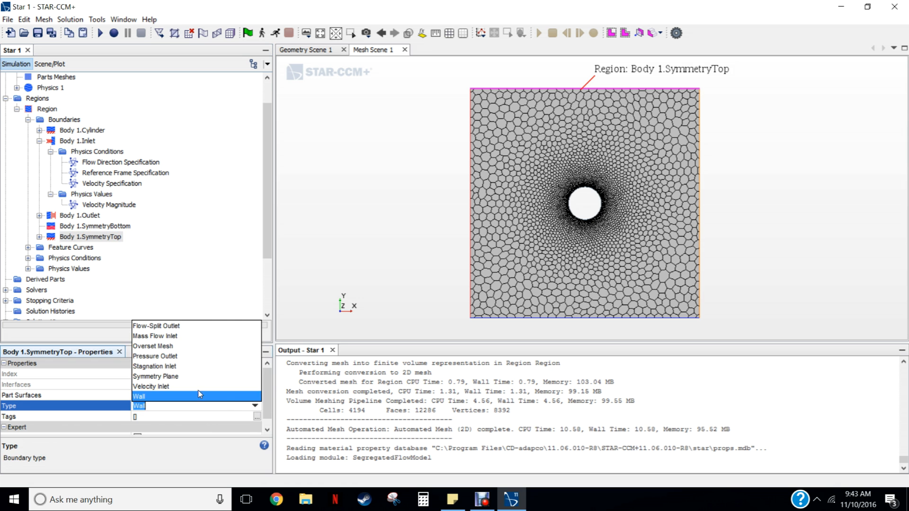
pyautogui.click(167, 377)
pyautogui.click(192, 230)
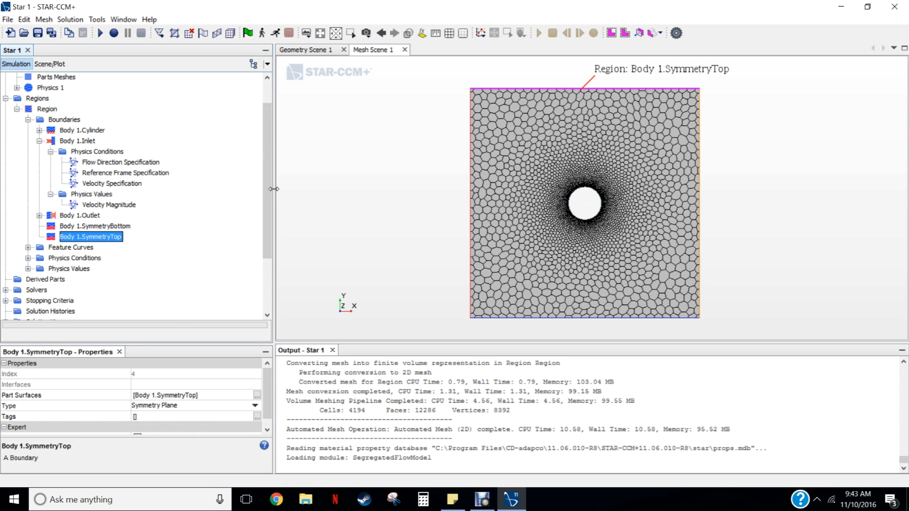
# - Examine the Partitioning and Segregated Flow solvers, including the velocity and pressure under-relaxation and AMG linear solver settings
pyautogui.moveTo(269, 190)
pyautogui.mouseDown()
pyautogui.moveTo(269, 212)
pyautogui.moveTo(269, 195)
pyautogui.mouseUp()
pyautogui.click(17, 102)
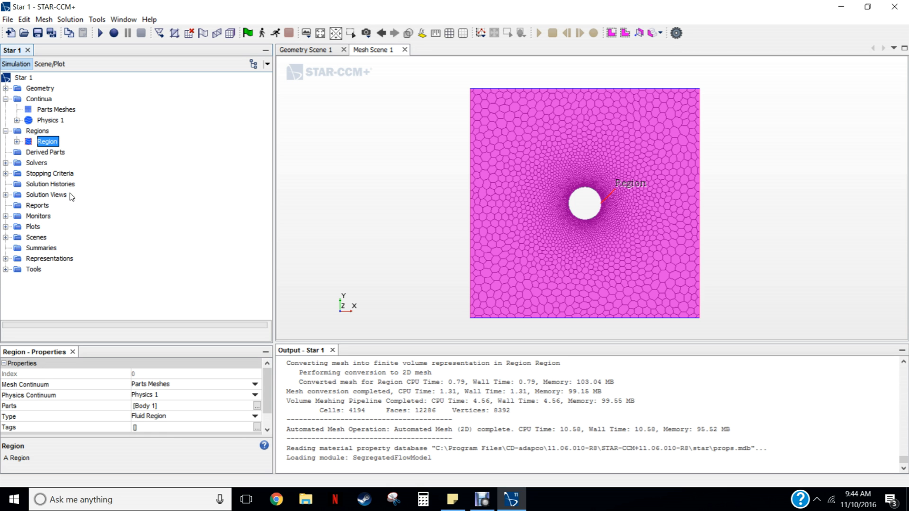
pyautogui.click(6, 163)
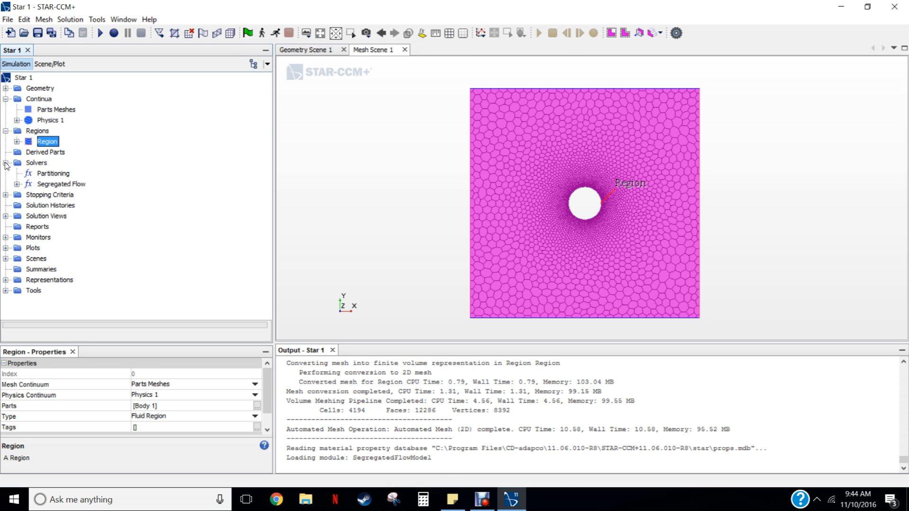
pyautogui.click(52, 176)
pyautogui.click(49, 185)
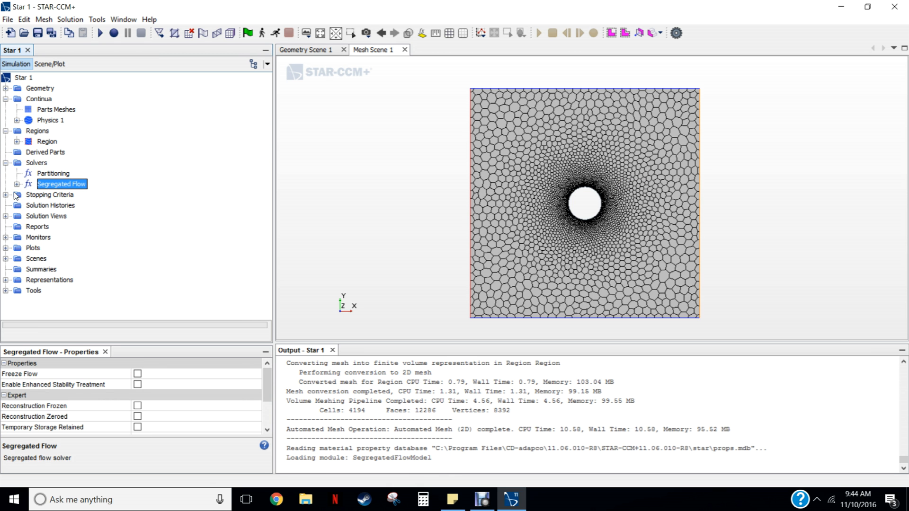
pyautogui.click(16, 185)
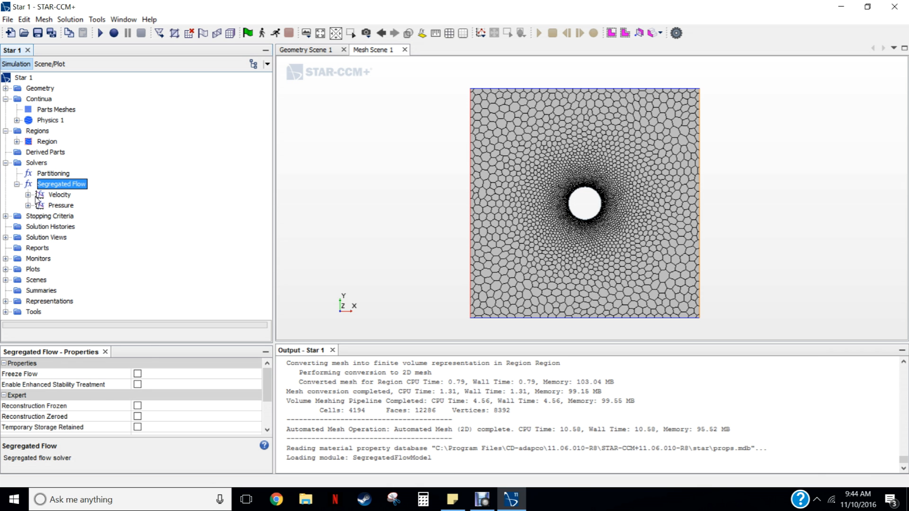
pyautogui.click(28, 195)
pyautogui.click(93, 206)
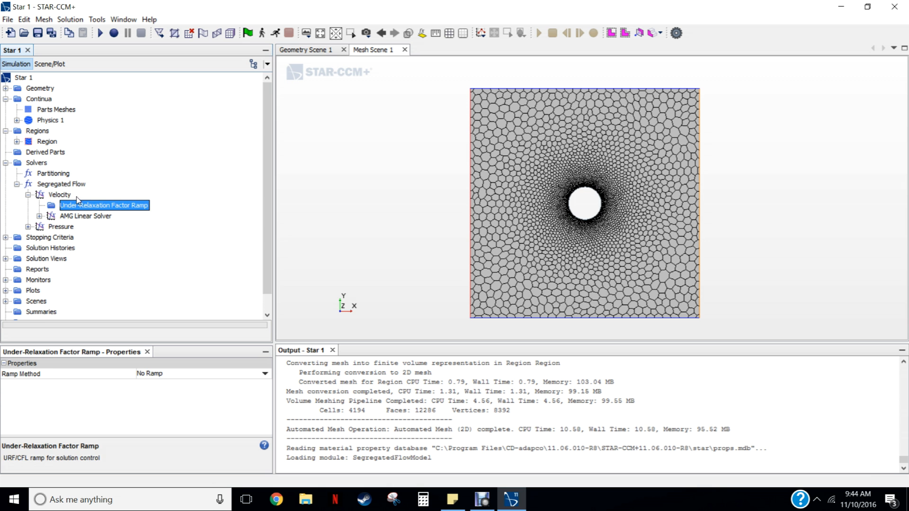
pyautogui.click(64, 196)
pyautogui.click(39, 216)
pyautogui.click(71, 217)
pyautogui.click(58, 195)
pyautogui.click(58, 186)
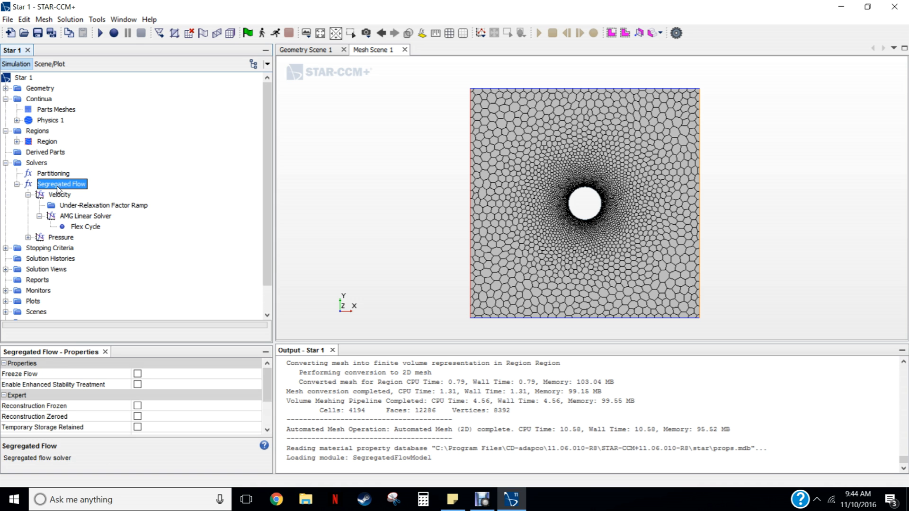
pyautogui.click(53, 237)
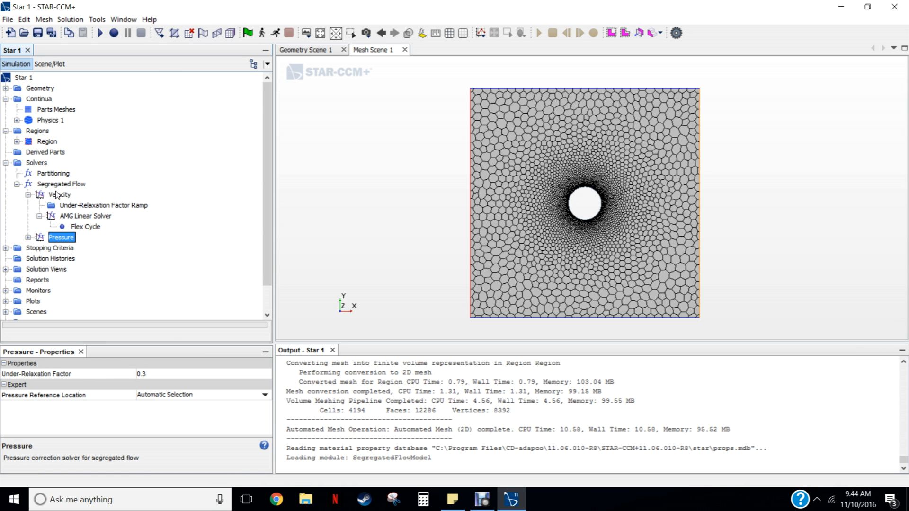
pyautogui.click(28, 238)
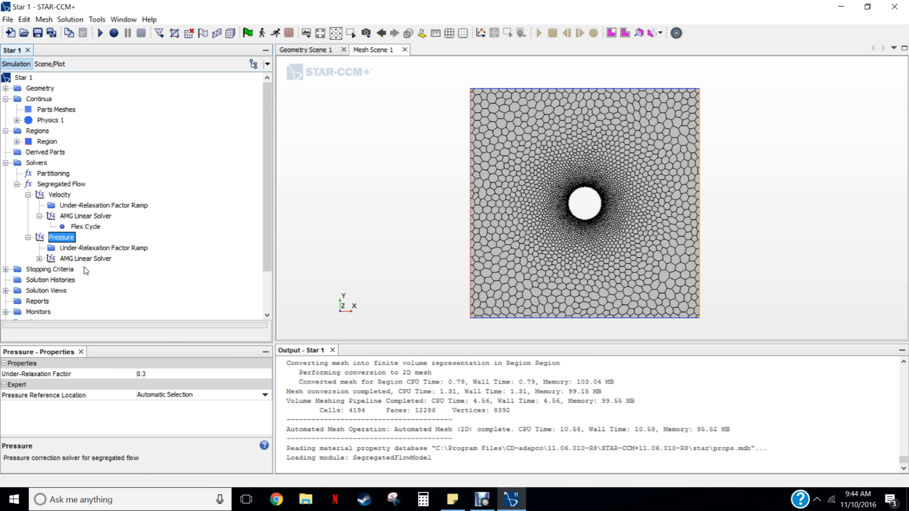
pyautogui.click(28, 237)
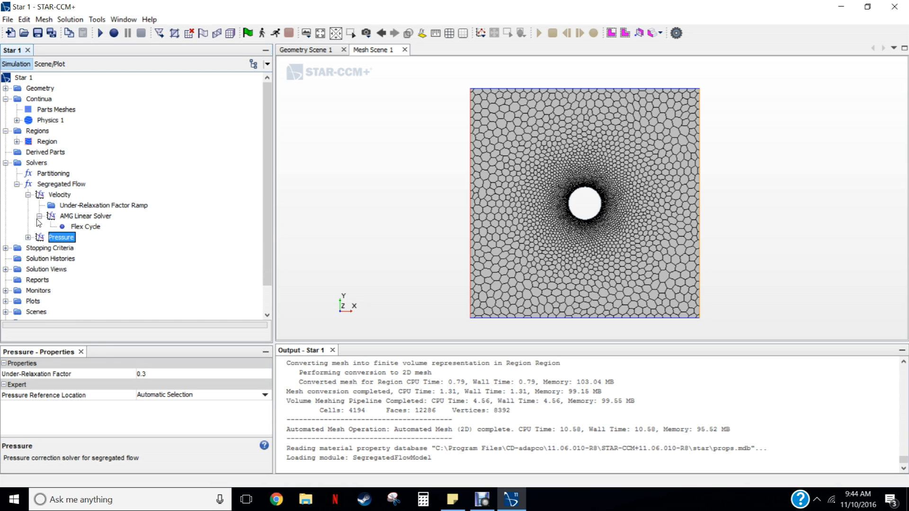
pyautogui.click(28, 194)
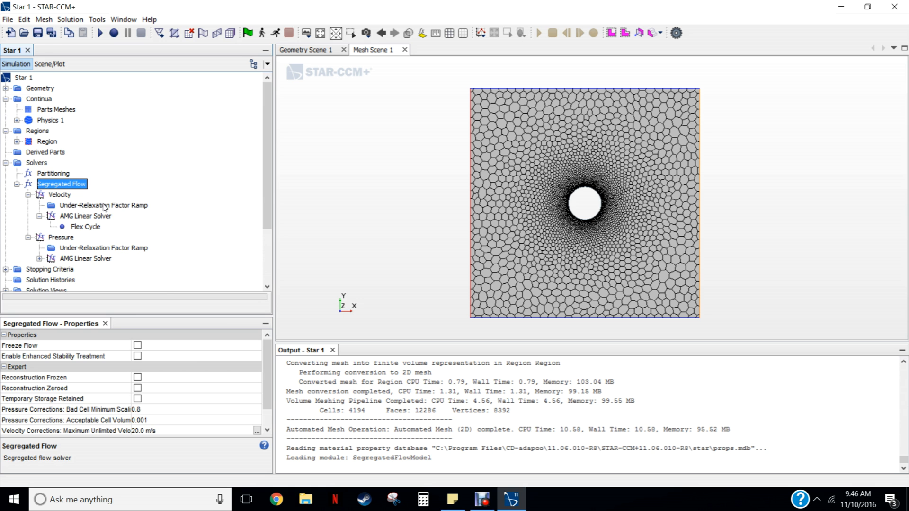
pyautogui.click(6, 163)
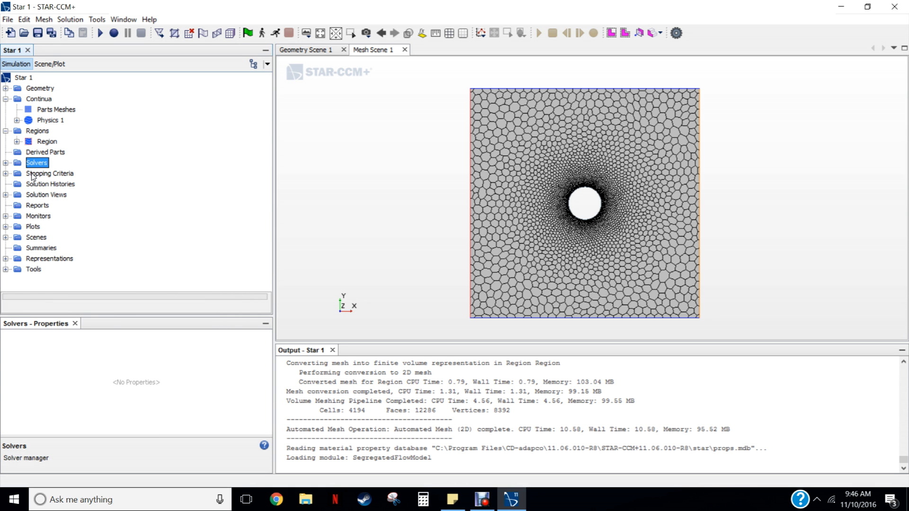
# - Set the Maximum Steps stopping criterion to 10000 steps
pyautogui.click(32, 174)
pyautogui.click(5, 173)
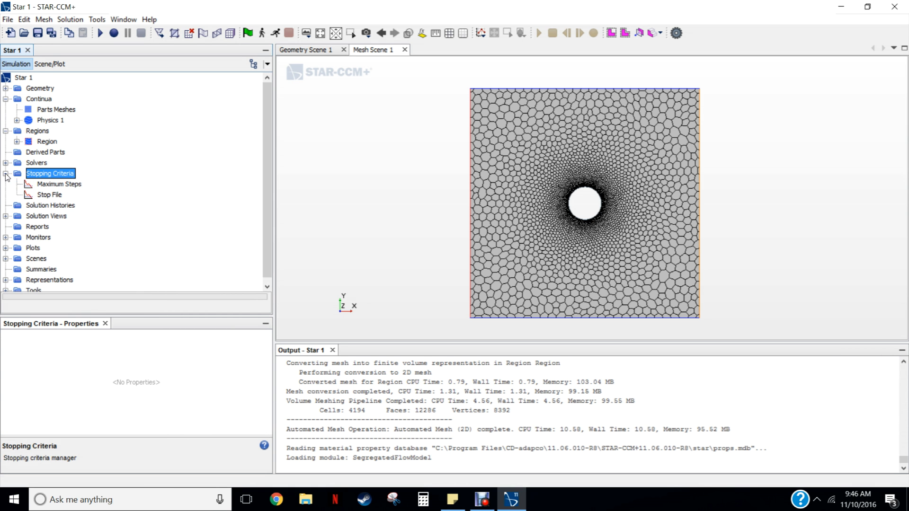
pyautogui.click(47, 186)
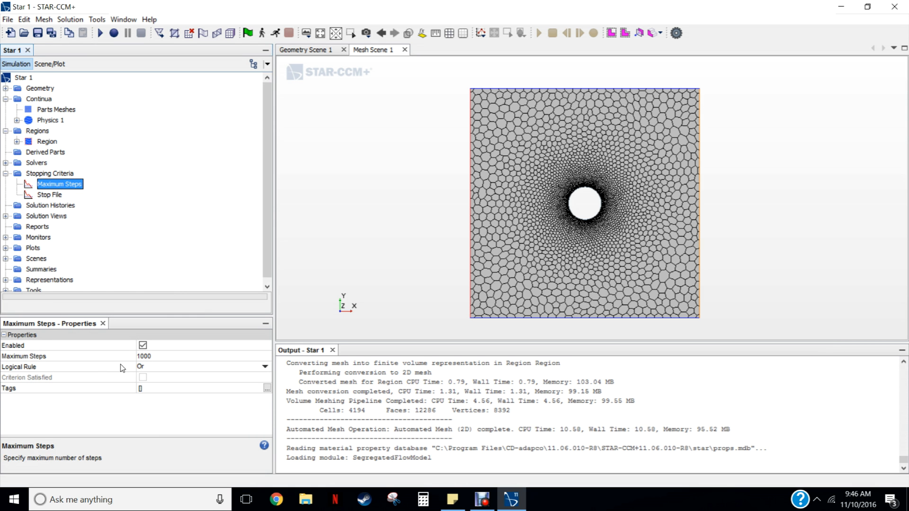
pyautogui.click(143, 360)
pyautogui.click(159, 355)
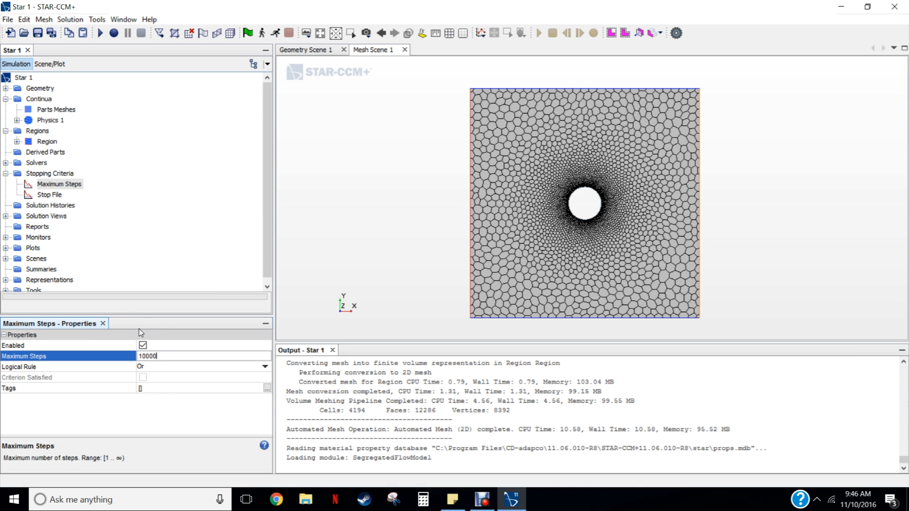
pyautogui.click(138, 183)
pyautogui.click(52, 175)
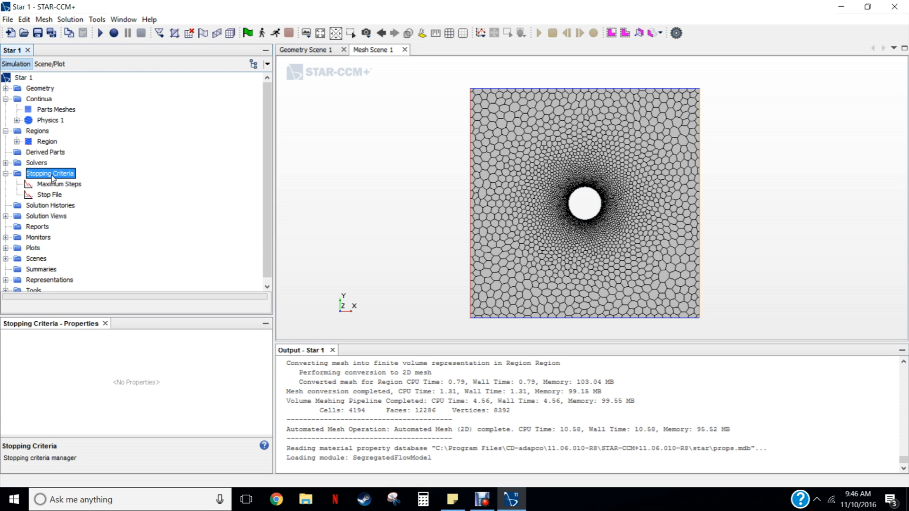
# - Create a new stopping criterion from the Continuity monitor
pyautogui.rightClick(52, 177)
pyautogui.moveTo(73, 183)
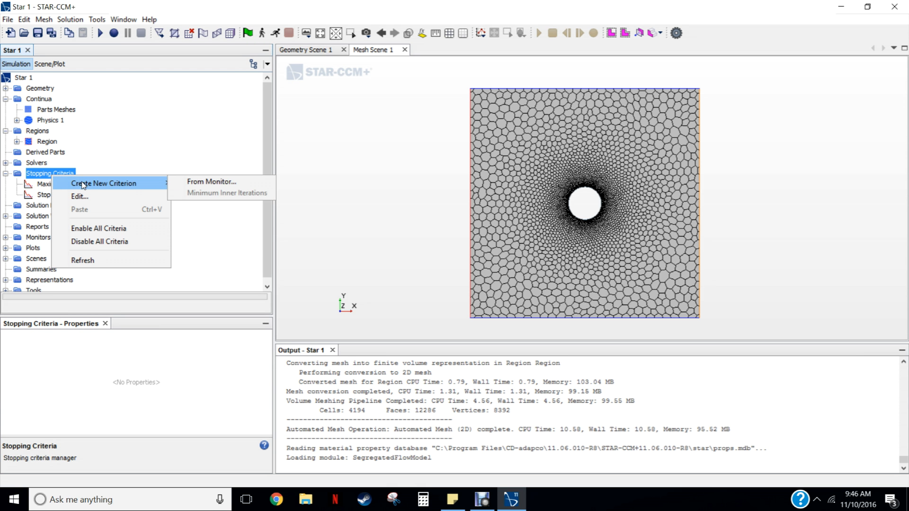
pyautogui.click(204, 182)
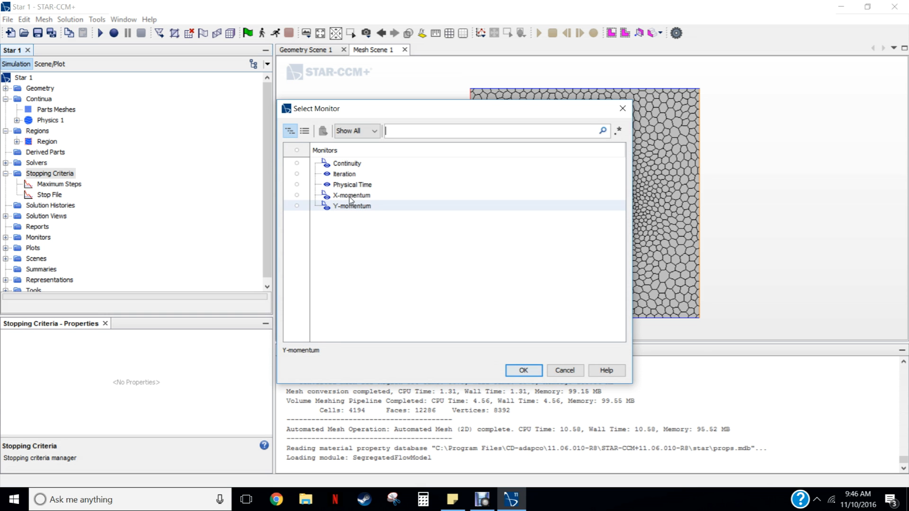
pyautogui.click(349, 167)
pyautogui.click(522, 371)
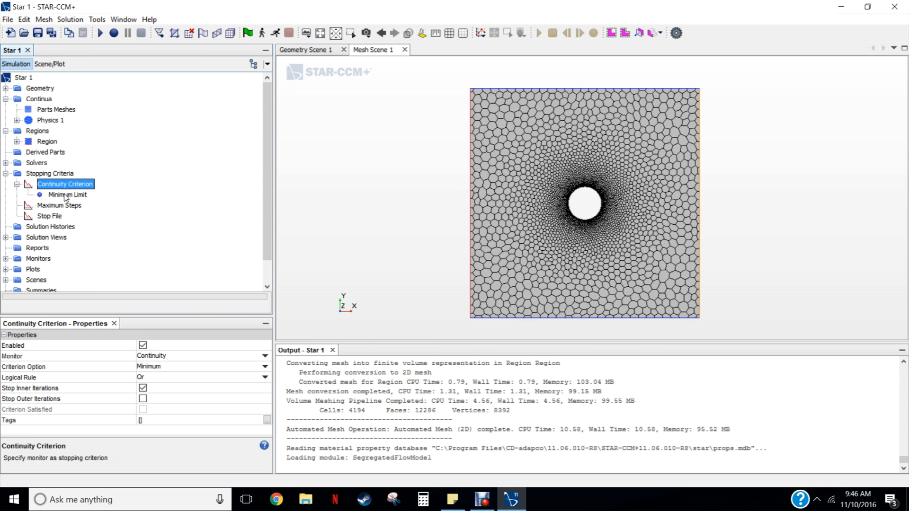
# - Set the minimum limit of the Continuity Criterion to 1.0E-8
pyautogui.click(66, 195)
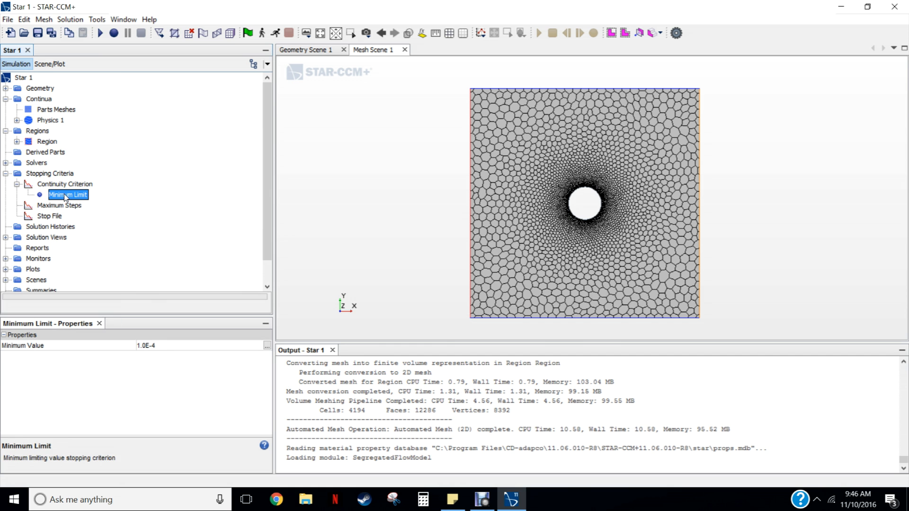
pyautogui.click(153, 346)
pyautogui.click(159, 346)
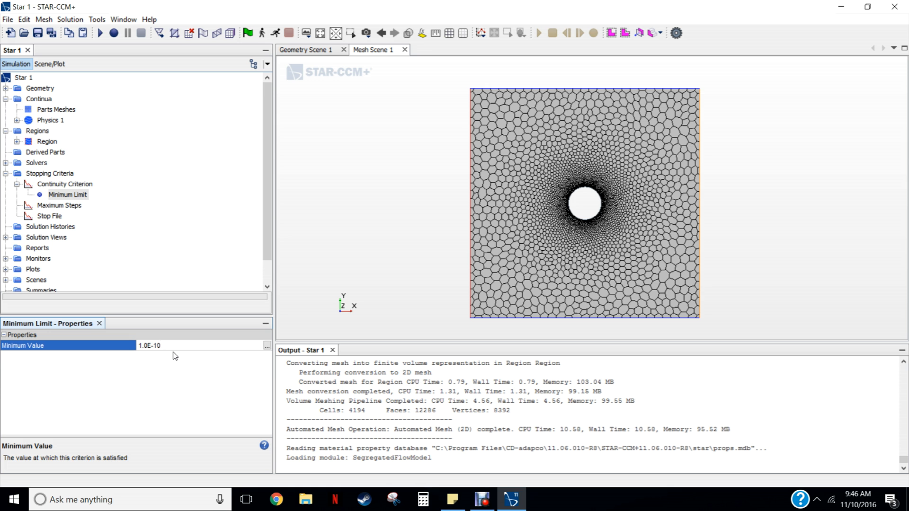
pyautogui.write('8')
pyautogui.click(147, 195)
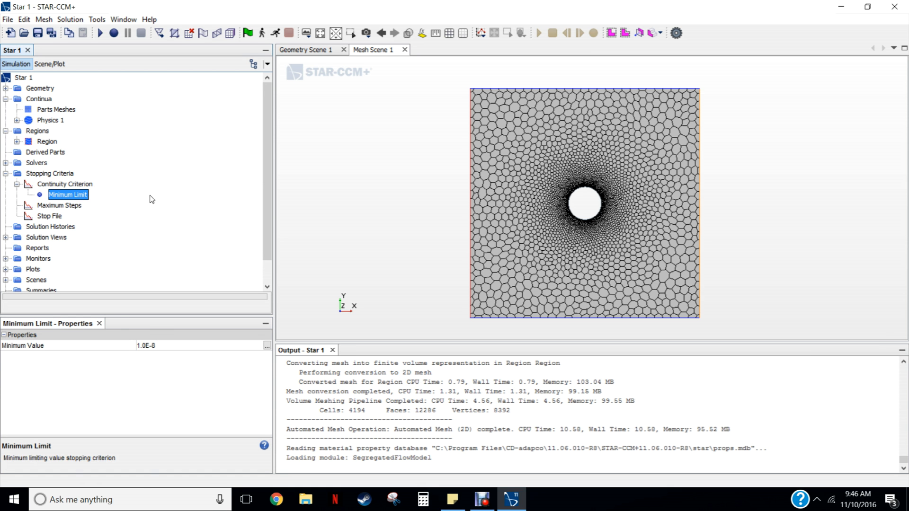
# - Create a new stopping criterion from the X-momentum monitor
pyautogui.rightClick(56, 175)
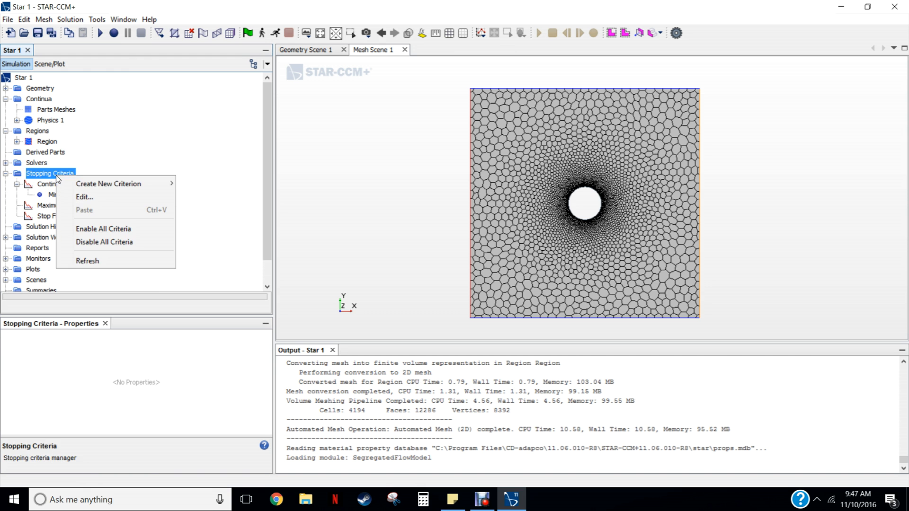
pyautogui.moveTo(90, 183)
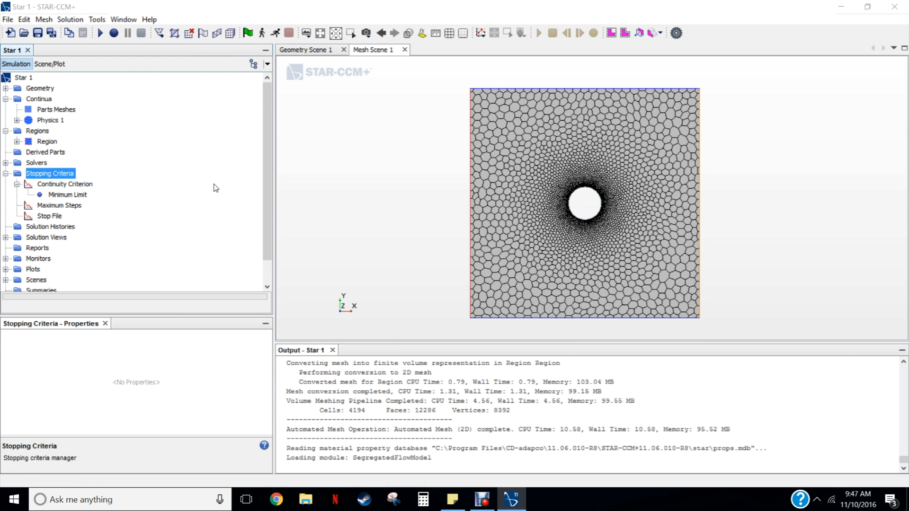
pyautogui.click(214, 184)
pyautogui.click(355, 197)
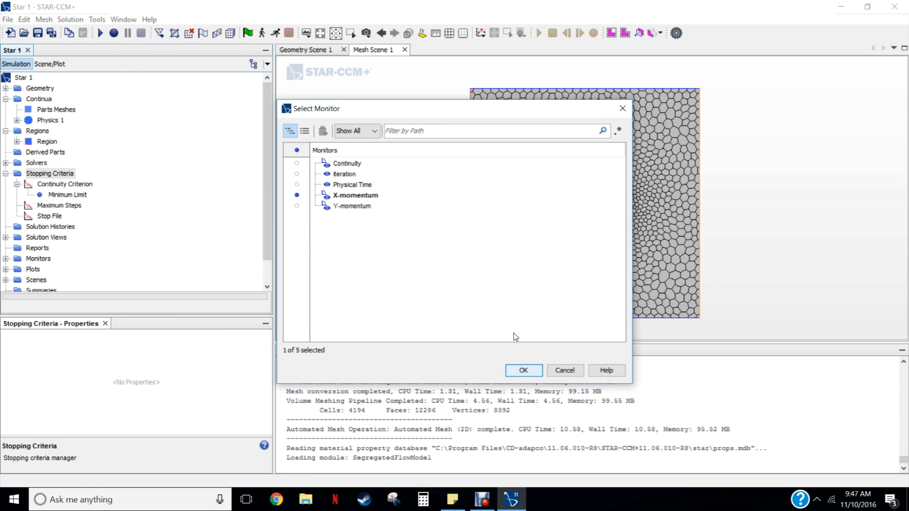
pyautogui.click(366, 208)
pyautogui.click(367, 196)
pyautogui.click(524, 371)
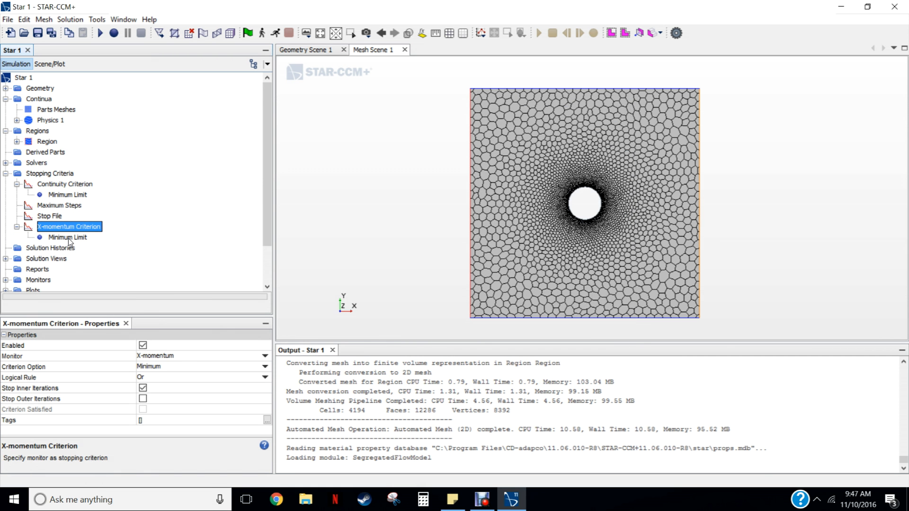
# - Set the minimum limit of the X-momentum Criterion to 1.0E-8
pyautogui.click(69, 238)
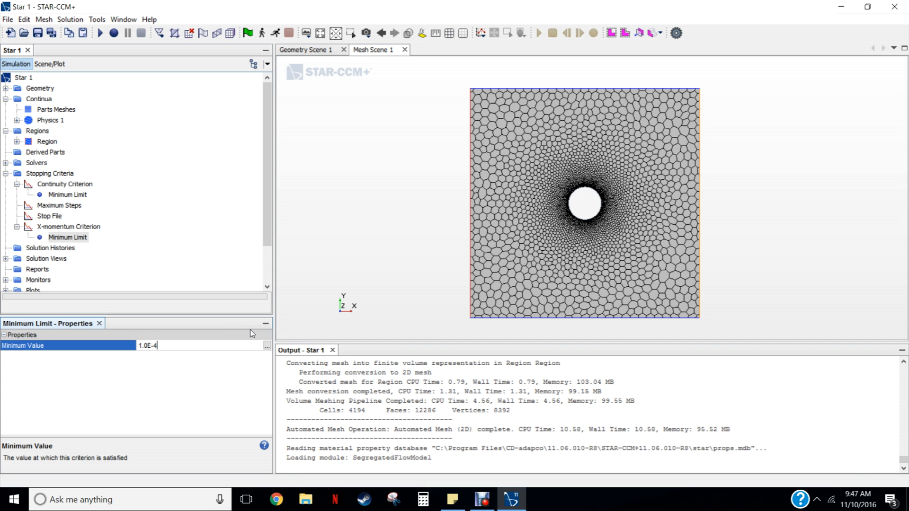
pyautogui.press('BackSpace')
pyautogui.press('BackSpace')
pyautogui.write('-8')
pyautogui.press('Return')
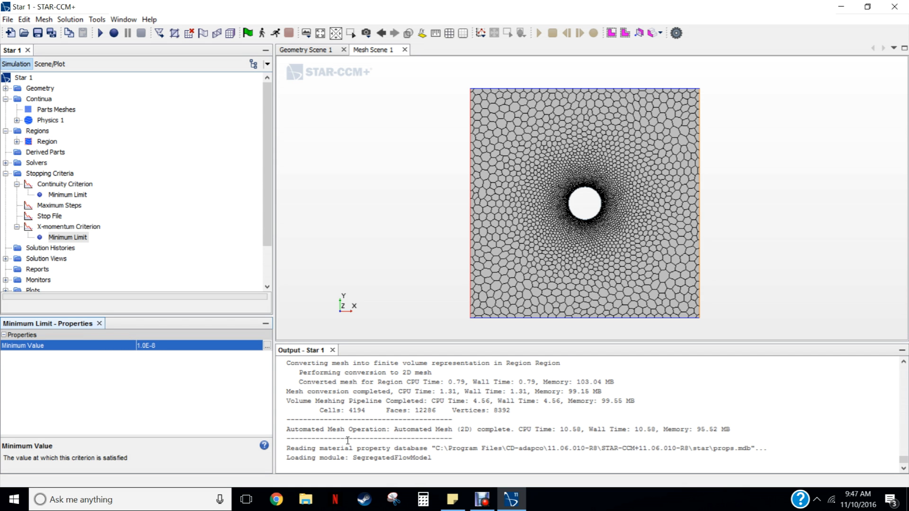
# - Create a new stopping criterion from the Y-momentum monitor
pyautogui.rightClick(59, 175)
pyautogui.moveTo(90, 180)
pyautogui.click(202, 184)
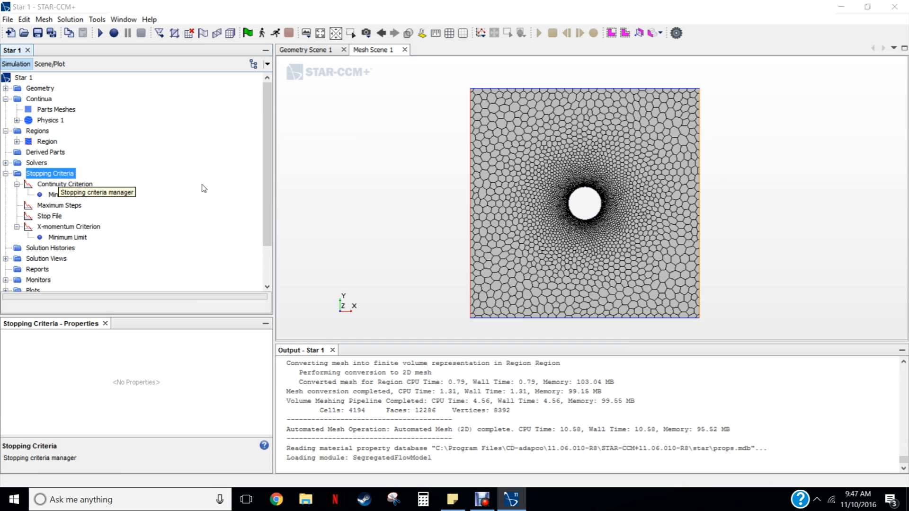
pyautogui.click(349, 207)
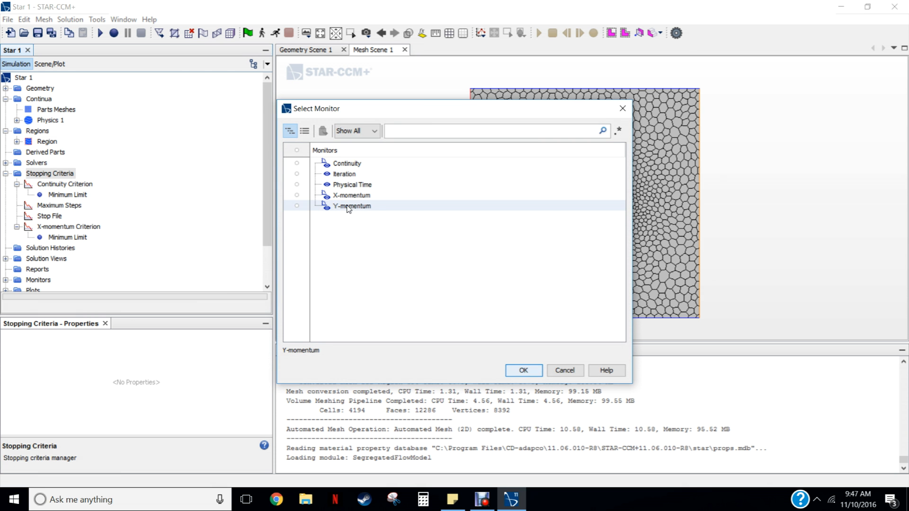
pyautogui.click(524, 371)
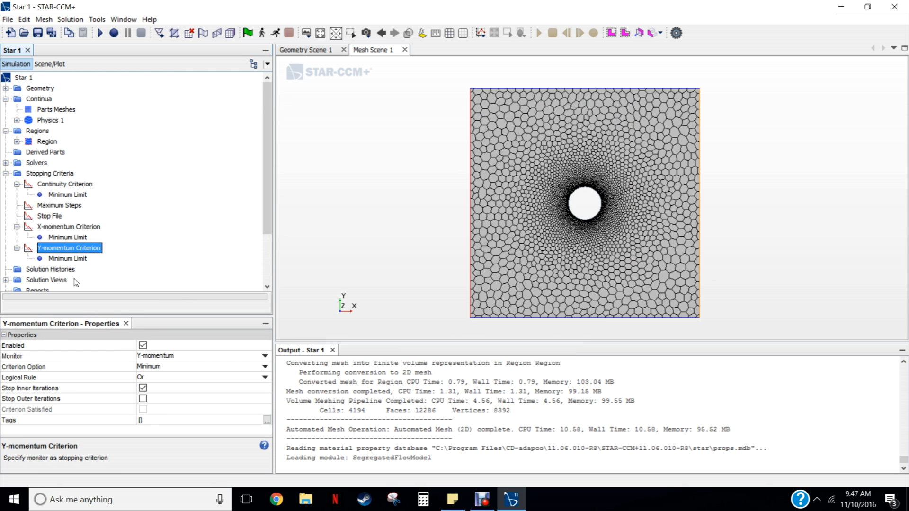
# - Set the minimum limit of the Y-momentum Criterion to 1.0E-8
pyautogui.click(68, 259)
pyautogui.click(163, 346)
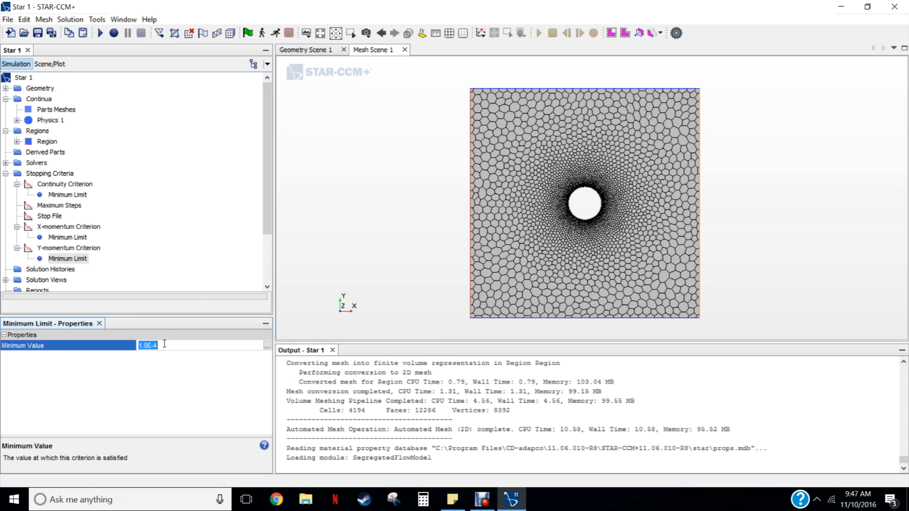
pyautogui.write('8')
pyautogui.press('Return')
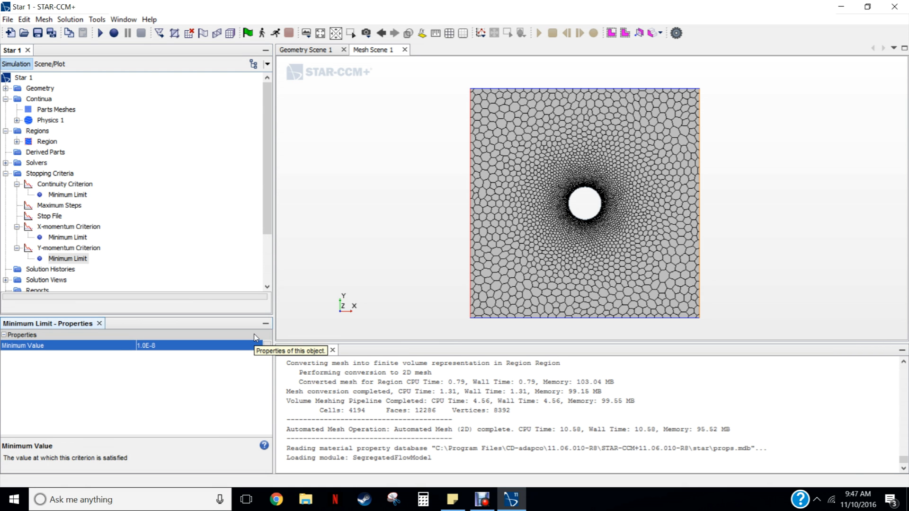
# - Collapse the individual stopping criteria in the simulation tree and run the simulation
pyautogui.click(66, 174)
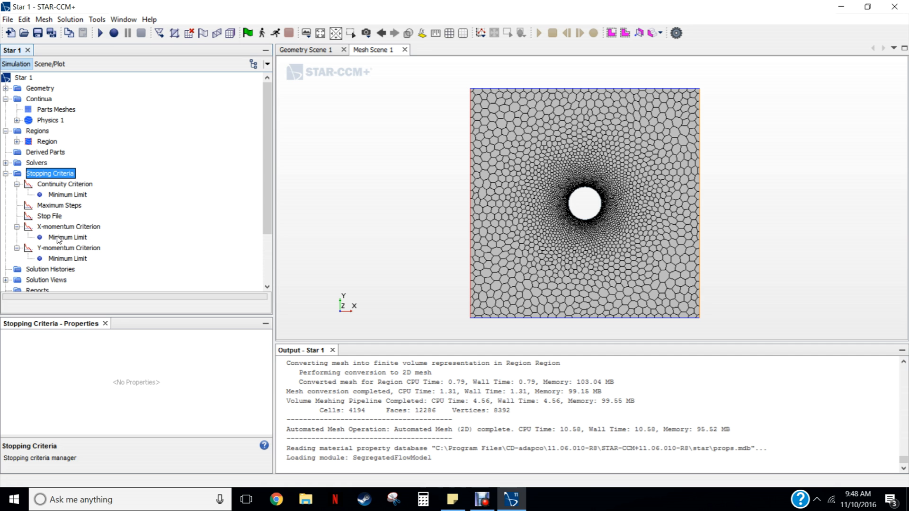
pyautogui.click(17, 185)
pyautogui.click(17, 217)
pyautogui.click(17, 227)
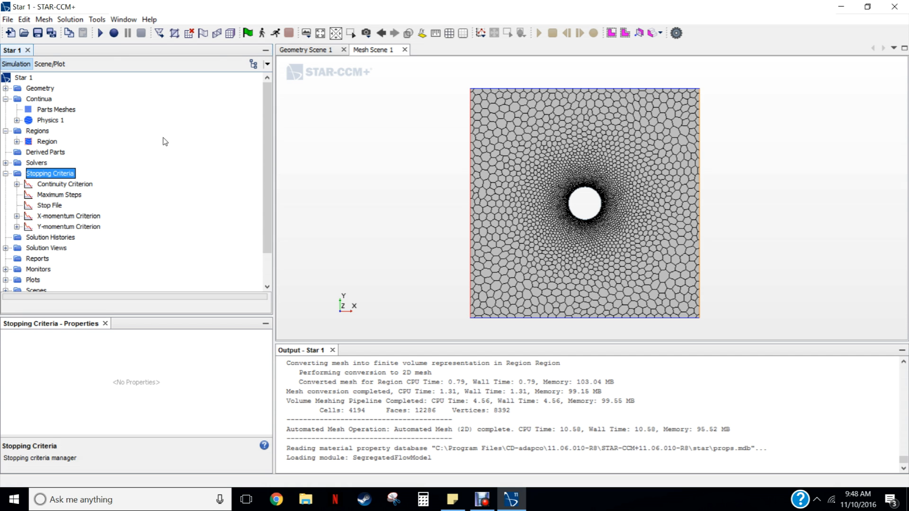
pyautogui.click(277, 33)
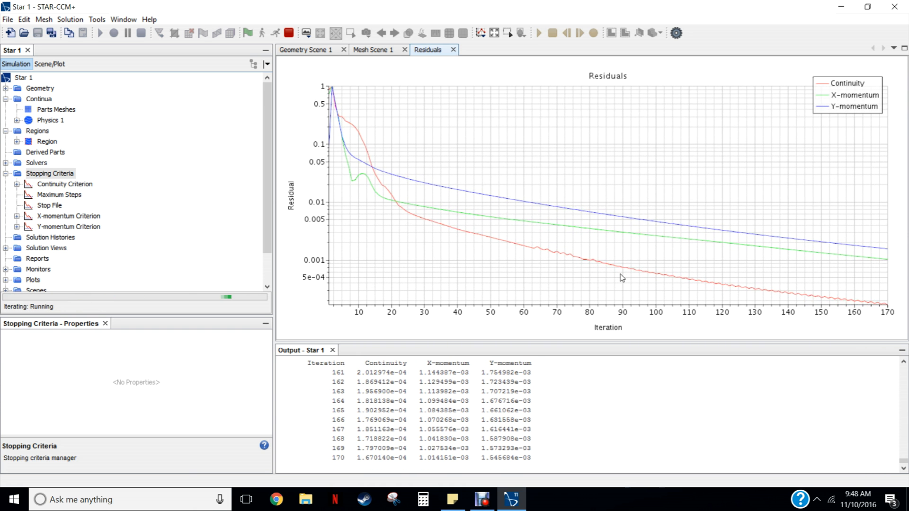
# - Set the logical rule of the Continuity Criterion to And
pyautogui.click(57, 184)
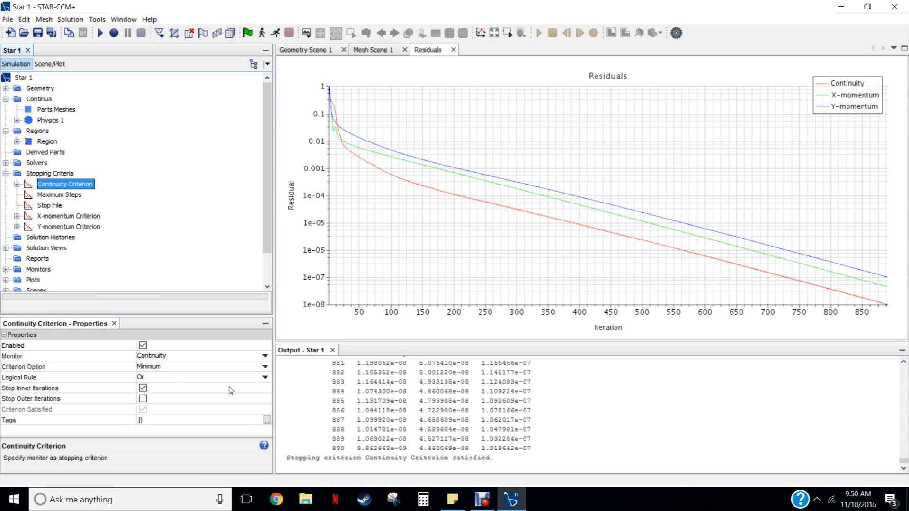
pyautogui.click(260, 377)
pyautogui.click(196, 398)
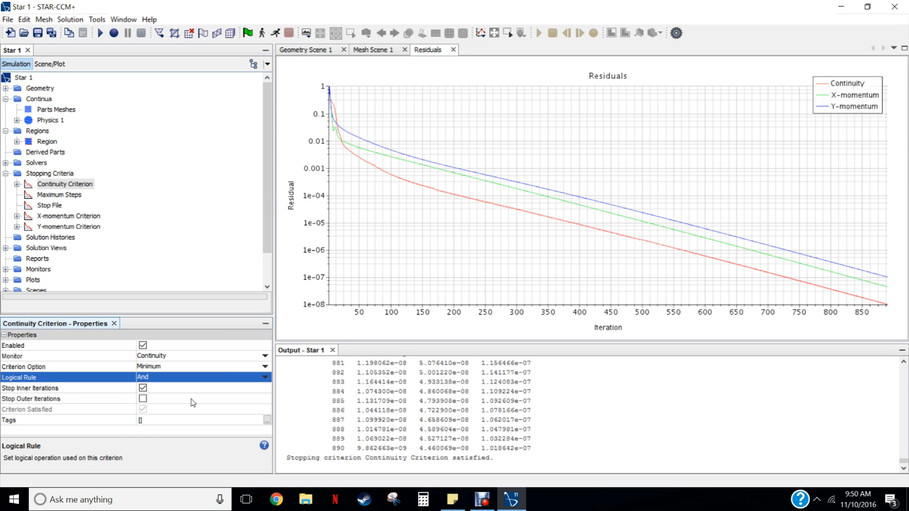
pyautogui.click(184, 216)
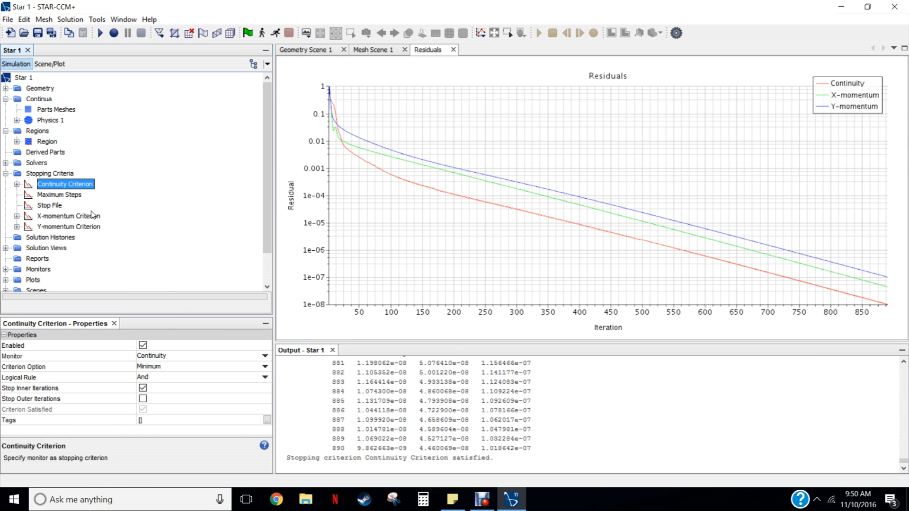
# - Set the logical rule of the X-momentum Criterion to And
pyautogui.click(73, 219)
pyautogui.click(259, 378)
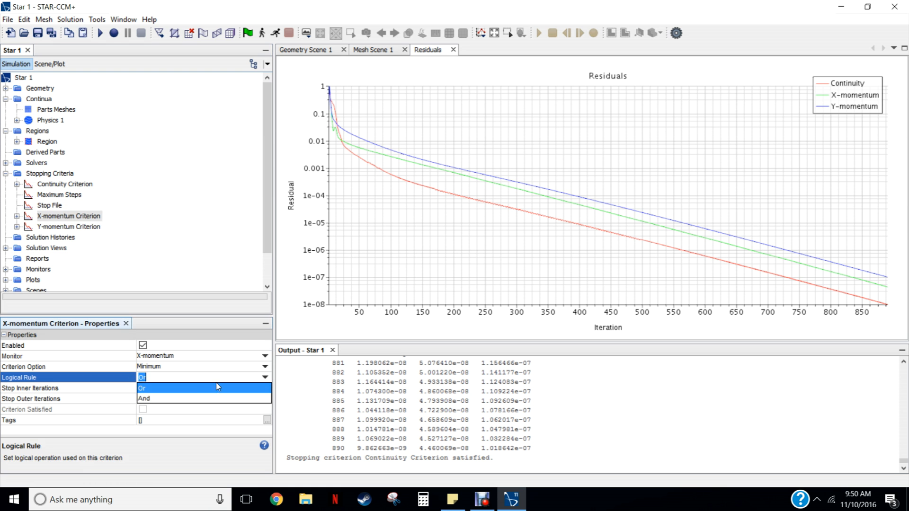
pyautogui.click(196, 398)
# - Set the logical rule of the Y-momentum Criterion to And
pyautogui.click(76, 227)
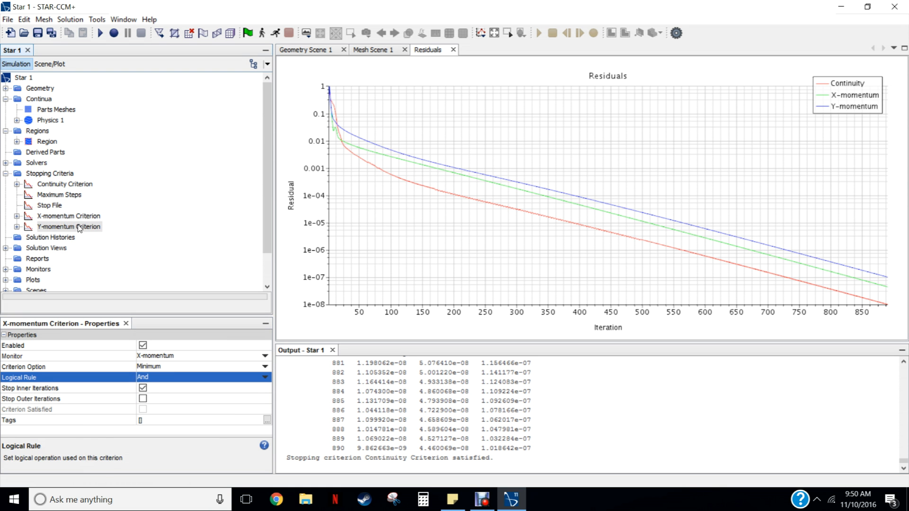
pyautogui.click(262, 378)
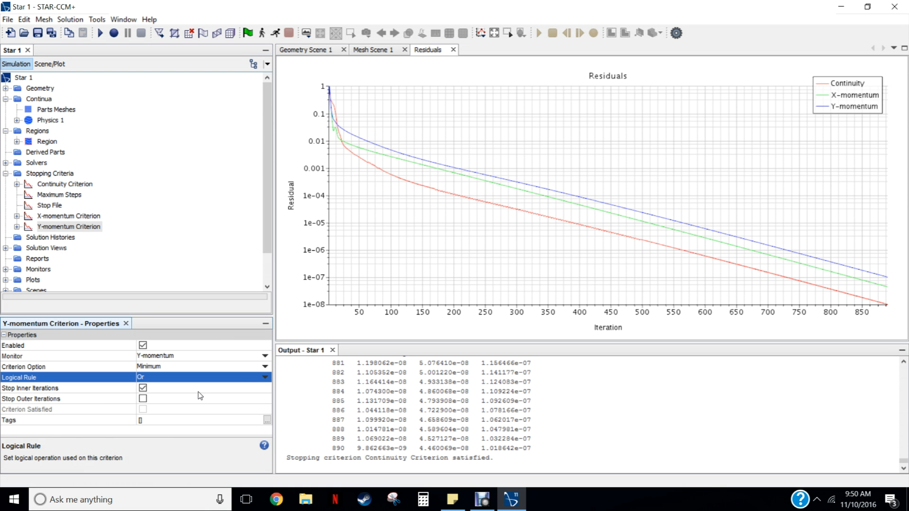
pyautogui.click(265, 377)
pyautogui.click(226, 401)
pyautogui.click(189, 202)
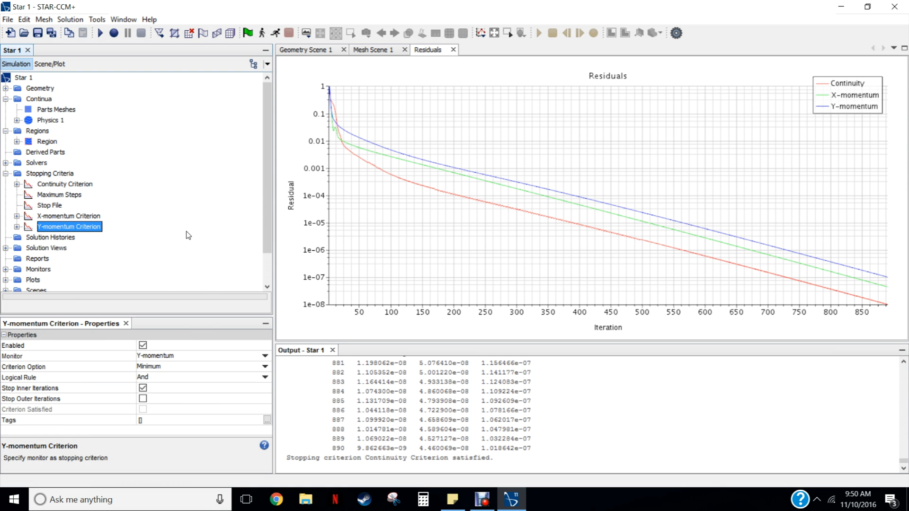
# - Continue running the simulation with the combined residual criteria, and collapse the Stopping Criteria node
pyautogui.click(274, 34)
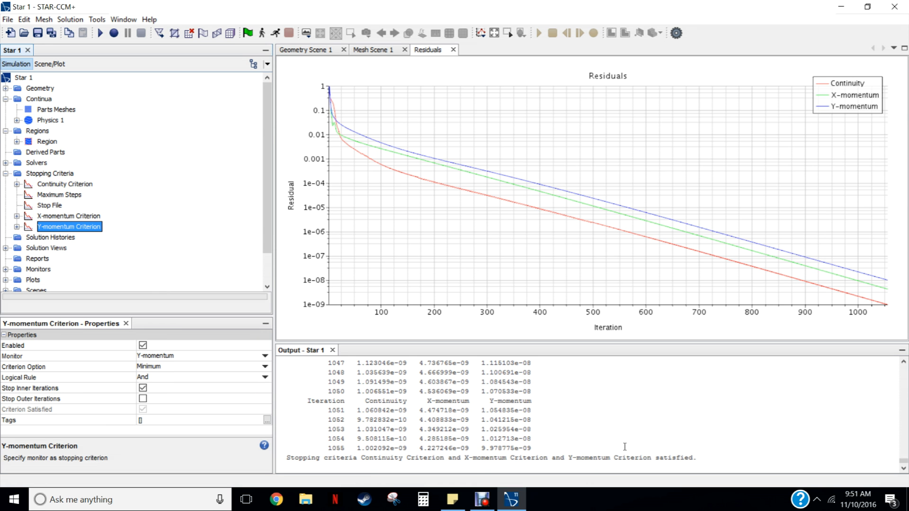
pyautogui.click(60, 184)
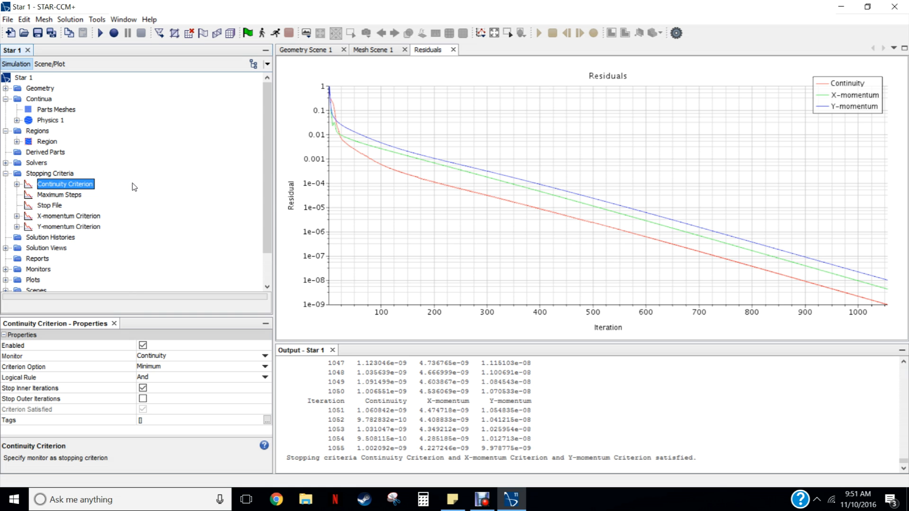
pyautogui.click(6, 174)
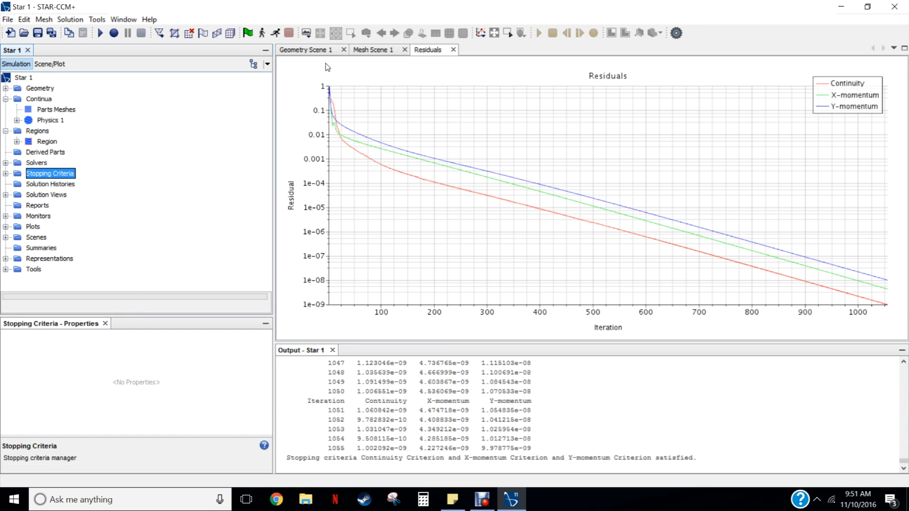
# - Create a new scalar scene and expand it in the simulation tree down to its displayers
pyautogui.click(306, 34)
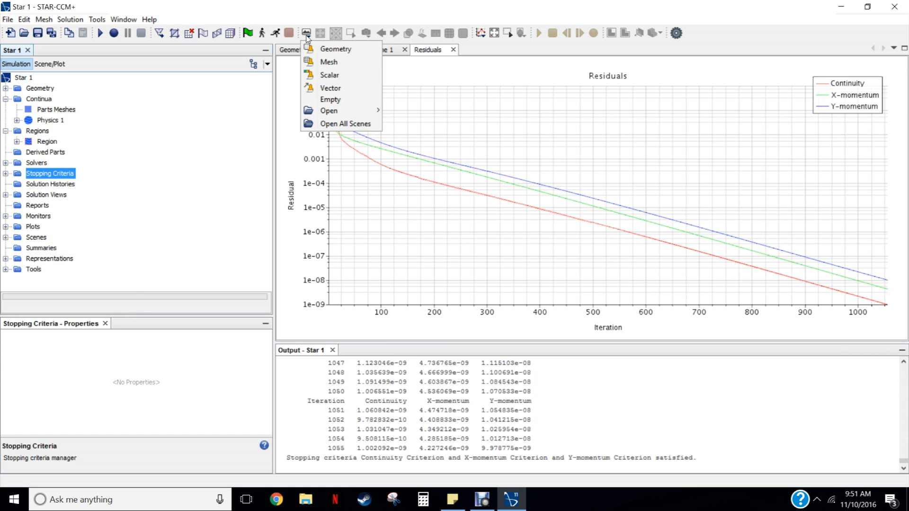
pyautogui.click(326, 75)
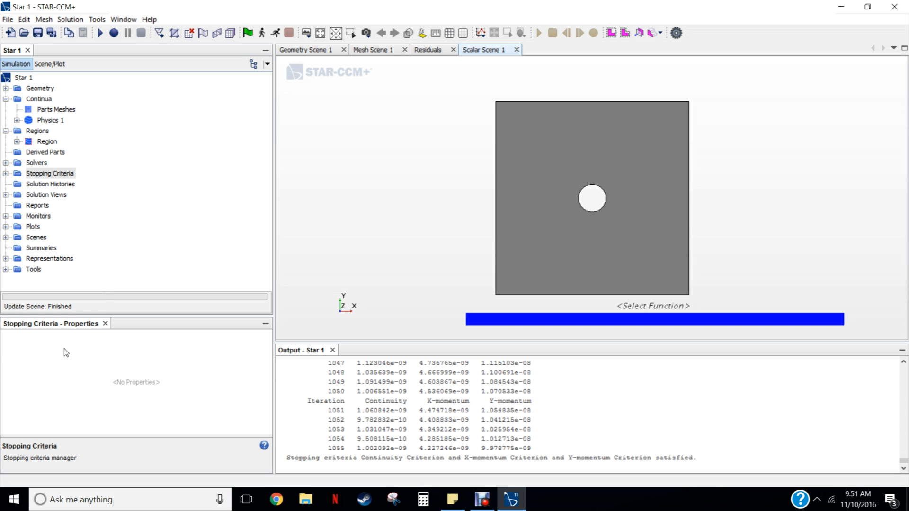
pyautogui.click(6, 238)
pyautogui.click(57, 270)
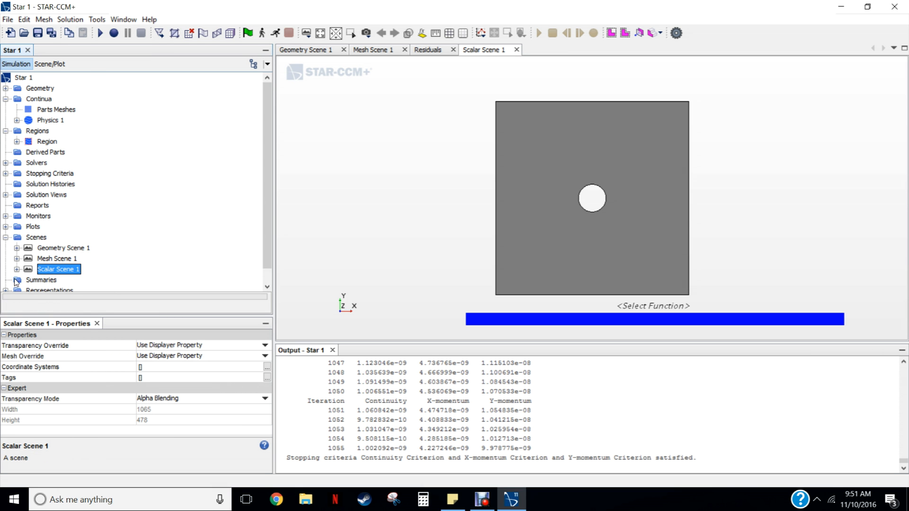
pyautogui.click(16, 270)
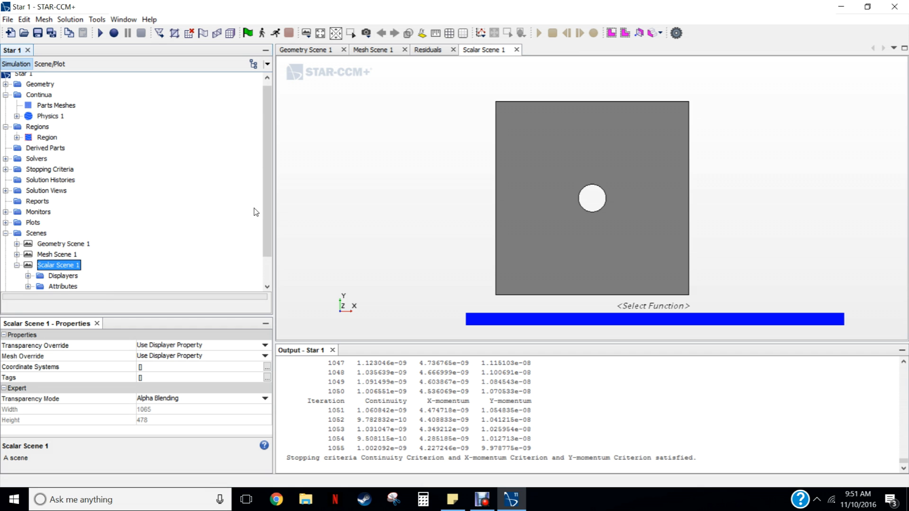
pyautogui.scroll(-1, 265, 199)
pyautogui.click(28, 244)
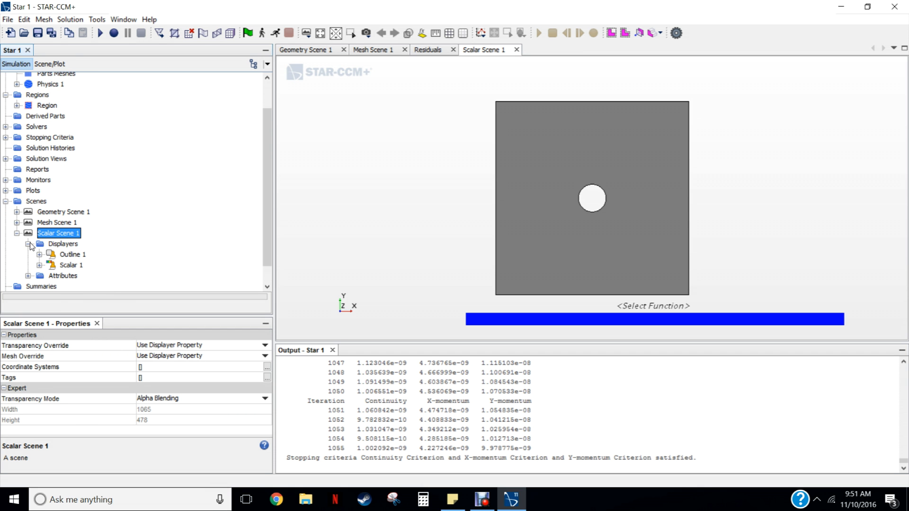
pyautogui.scroll(-1, 264, 231)
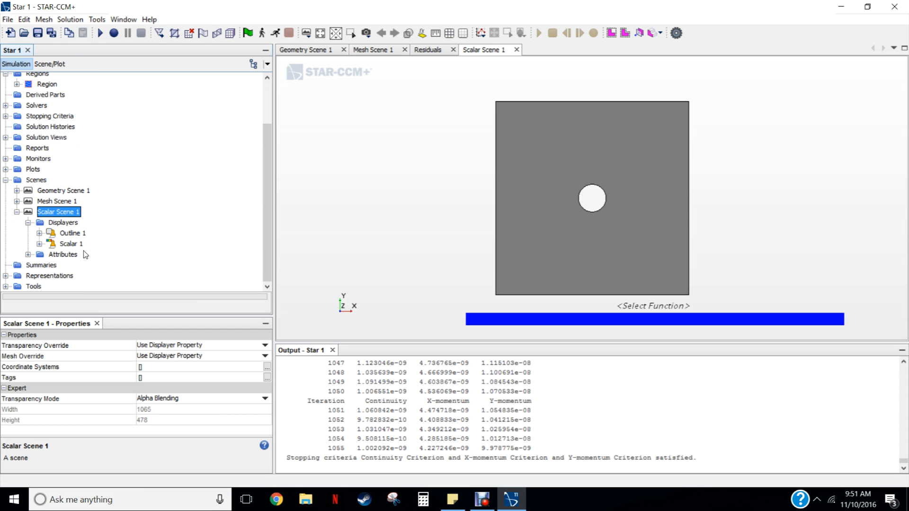
# - Set the scalar field function of the Scalar 1 displayer to Velocity Magnitude in the Lab Reference Frame
pyautogui.click(68, 245)
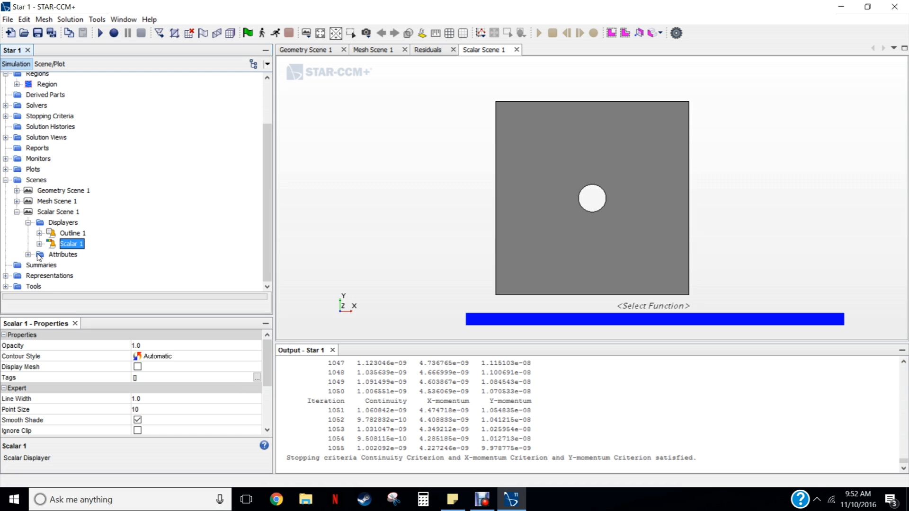
pyautogui.click(28, 255)
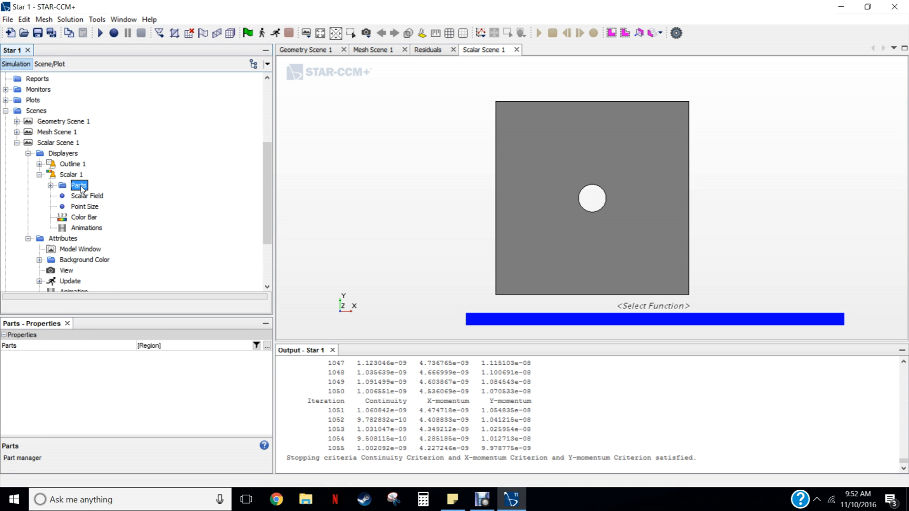
pyautogui.click(51, 186)
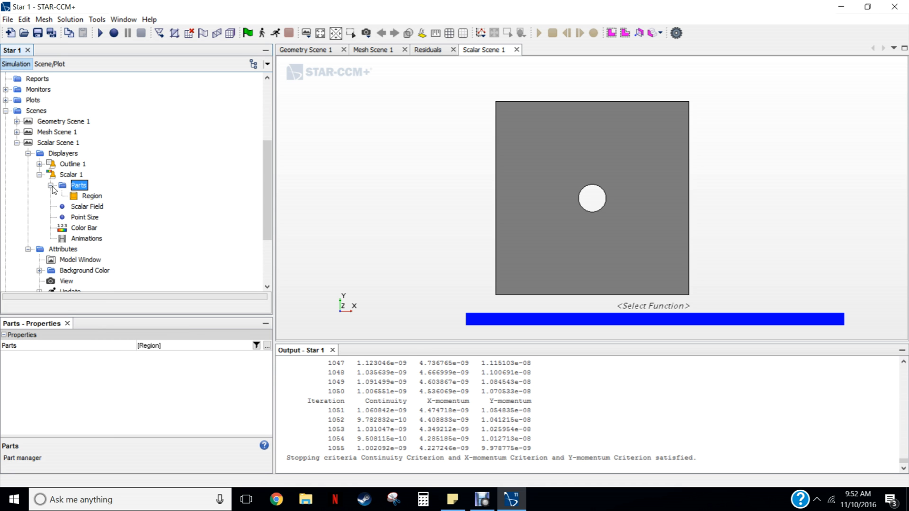
pyautogui.click(83, 207)
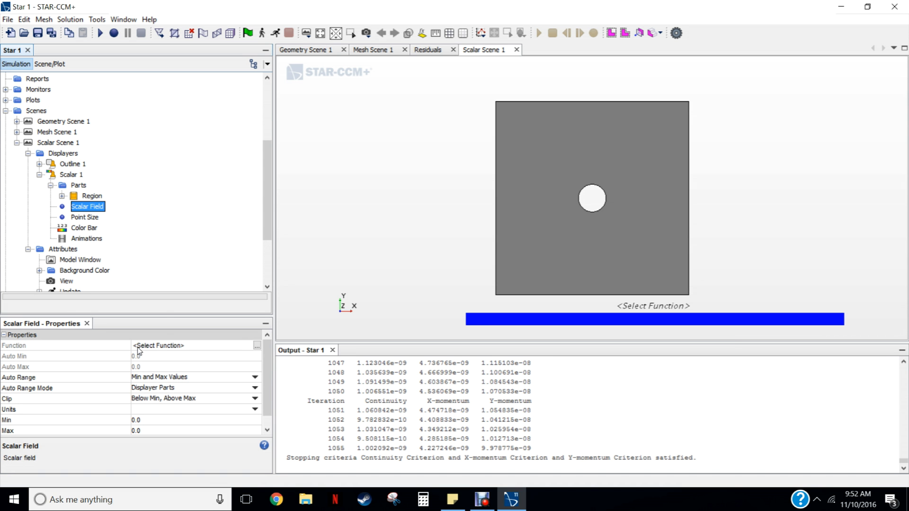
pyautogui.click(257, 347)
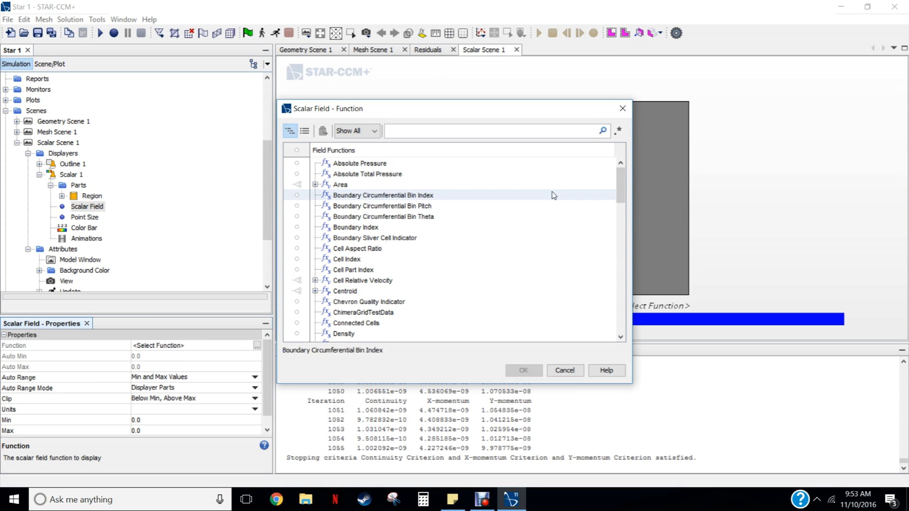
pyautogui.moveTo(621, 185); pyautogui.dragTo(621, 316)
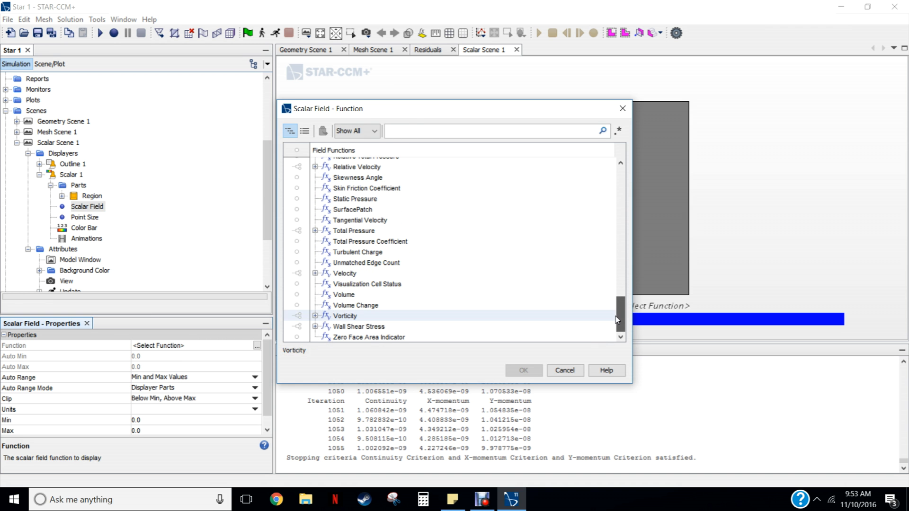
pyautogui.doubleClick(327, 275)
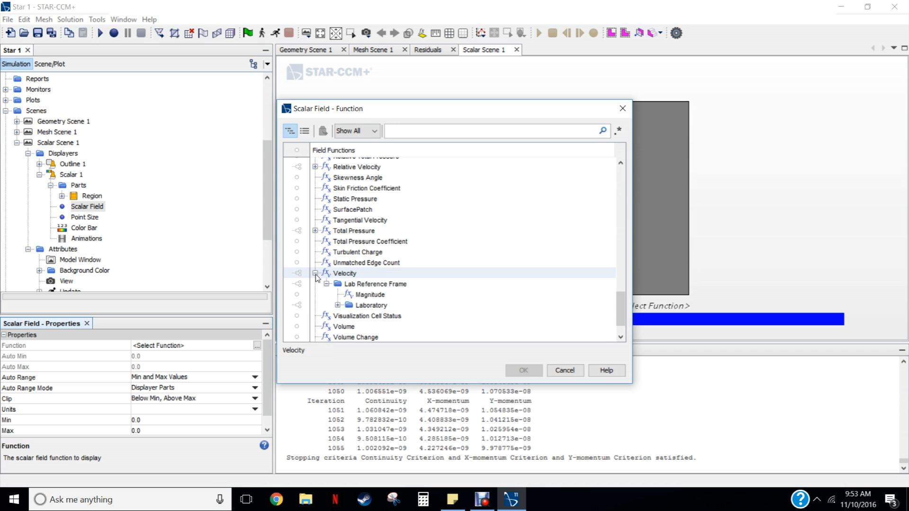
pyautogui.click(351, 296)
pyautogui.doubleClick(351, 296)
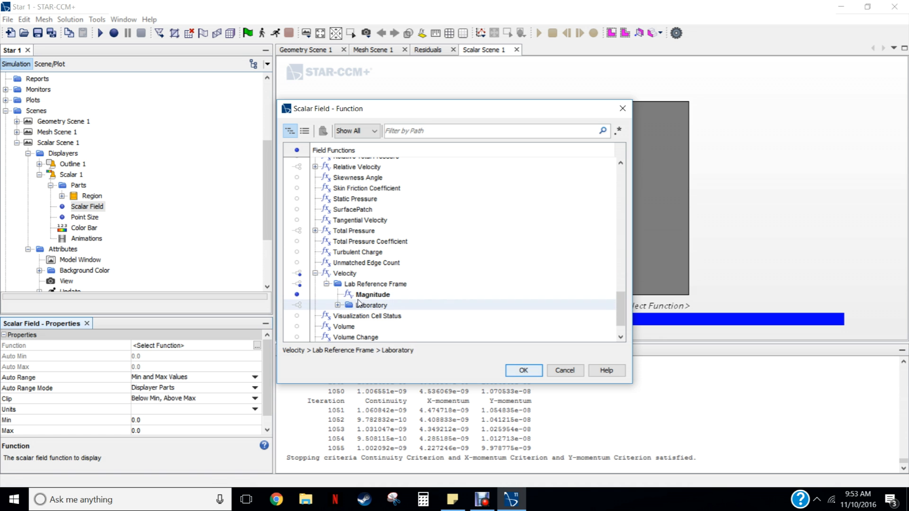
pyautogui.click(524, 371)
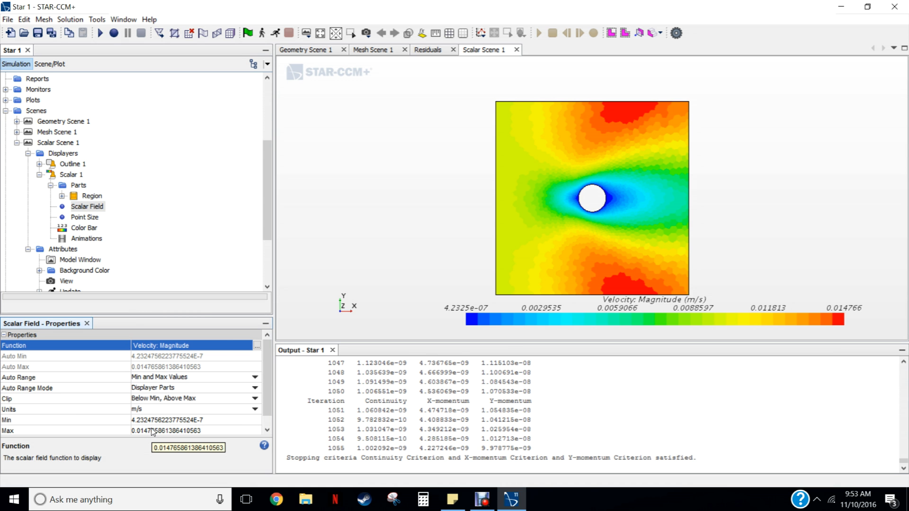
pyautogui.scroll(-1, 266, 406)
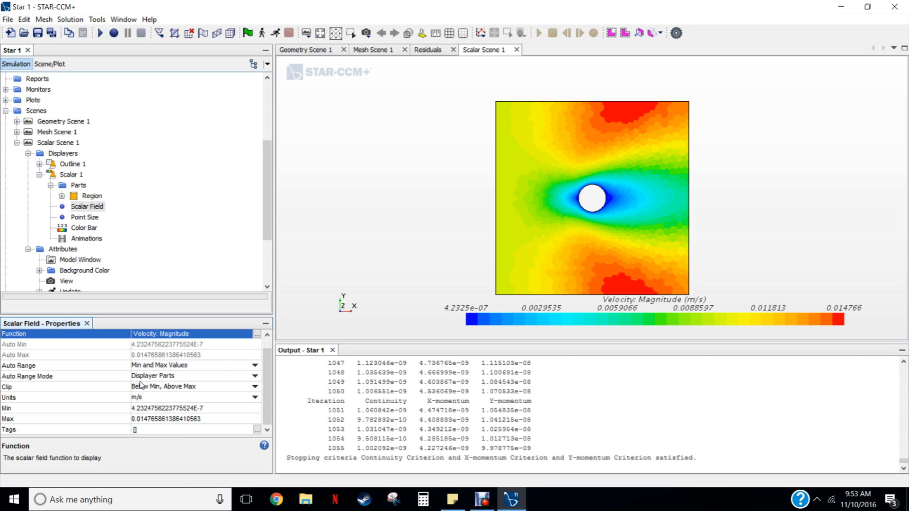
pyautogui.click(255, 366)
pyautogui.click(204, 218)
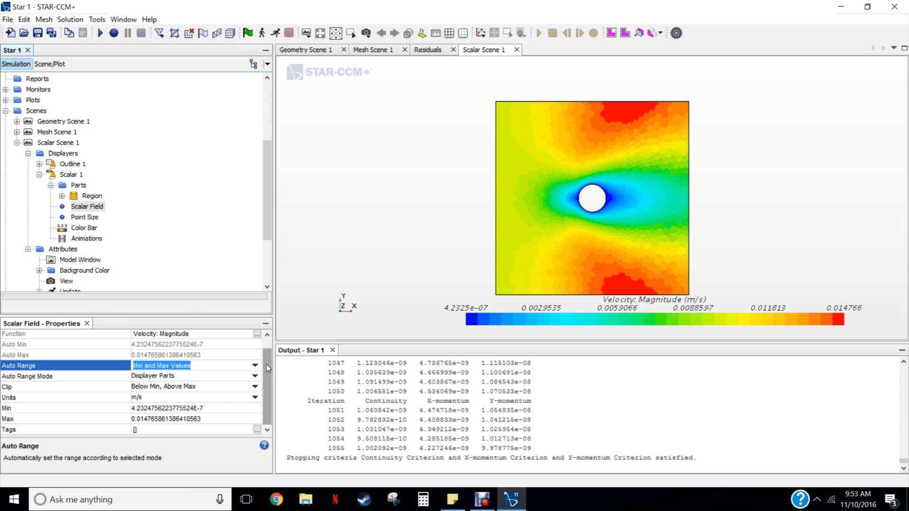
pyautogui.moveTo(266, 365); pyautogui.dragTo(270, 344)
pyautogui.click(186, 228)
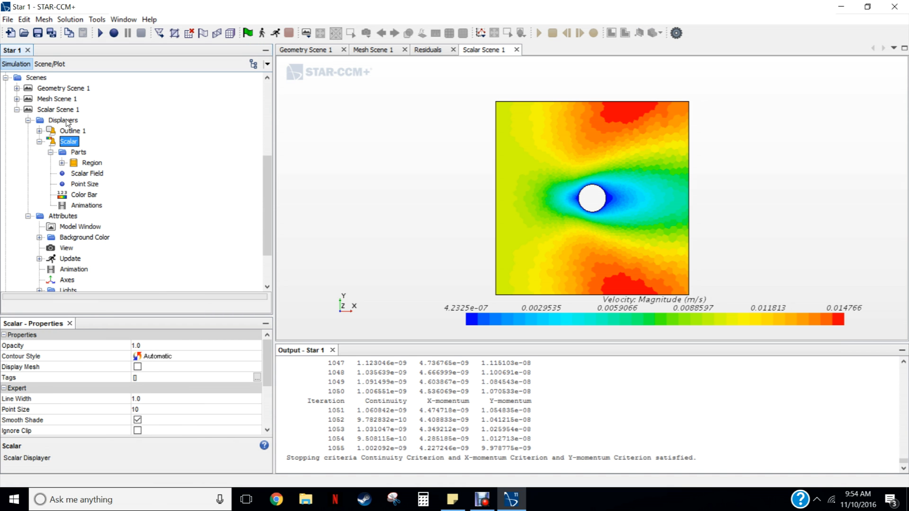
# - Rename Scalar Scene 1 as Velocity and collapse its node in the simulation tree
pyautogui.click(56, 109)
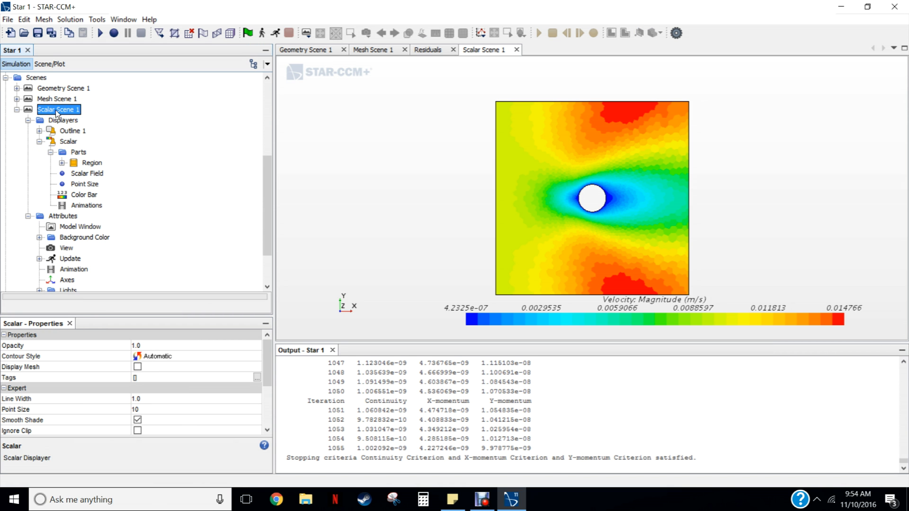
pyautogui.rightClick(55, 111)
pyautogui.click(117, 351)
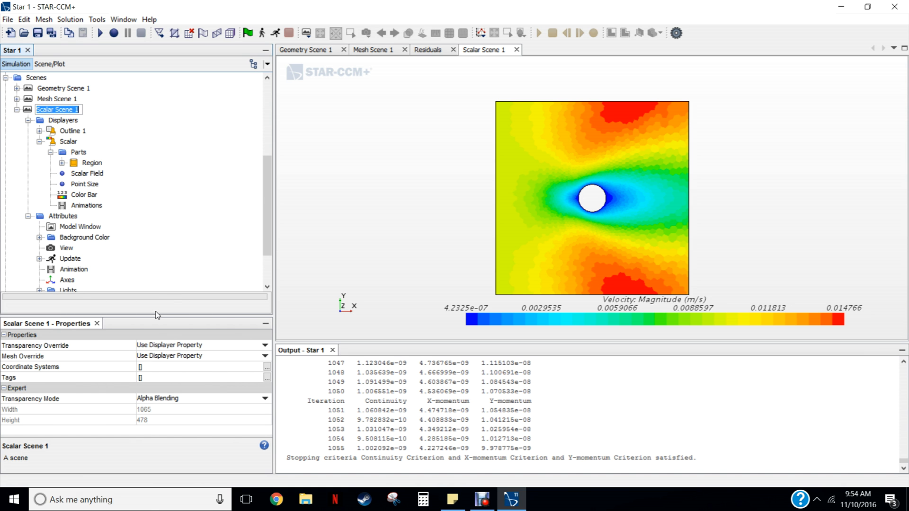
pyautogui.write('Velocity')
pyautogui.press('Return')
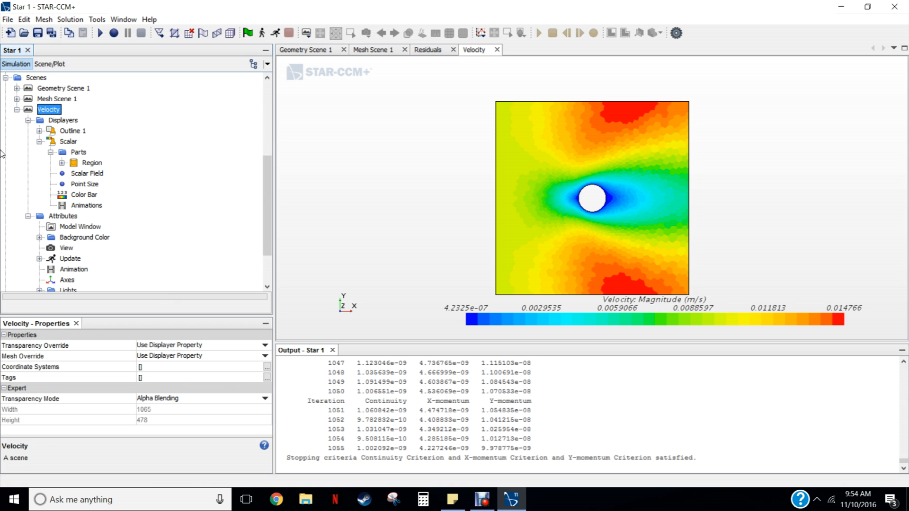
pyautogui.click(17, 109)
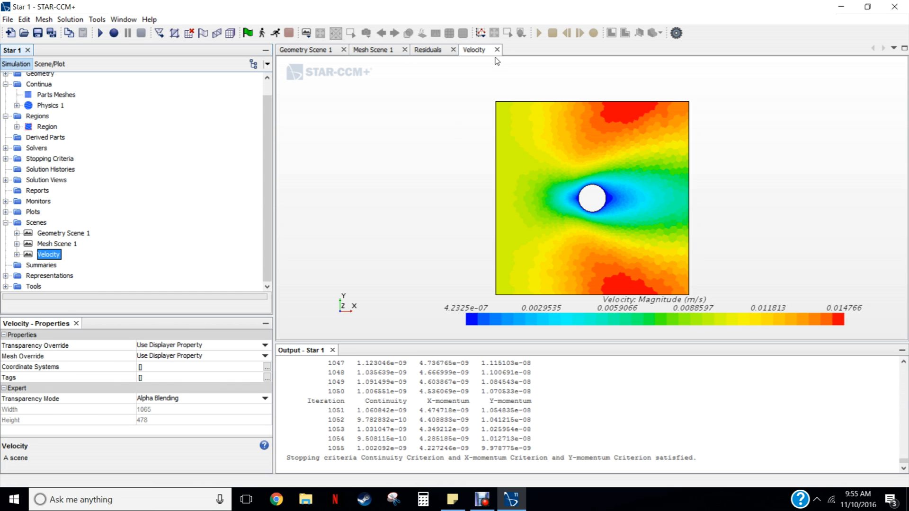
# - Close the Velocity scene and reopen it from the simulation tree
pyautogui.click(497, 50)
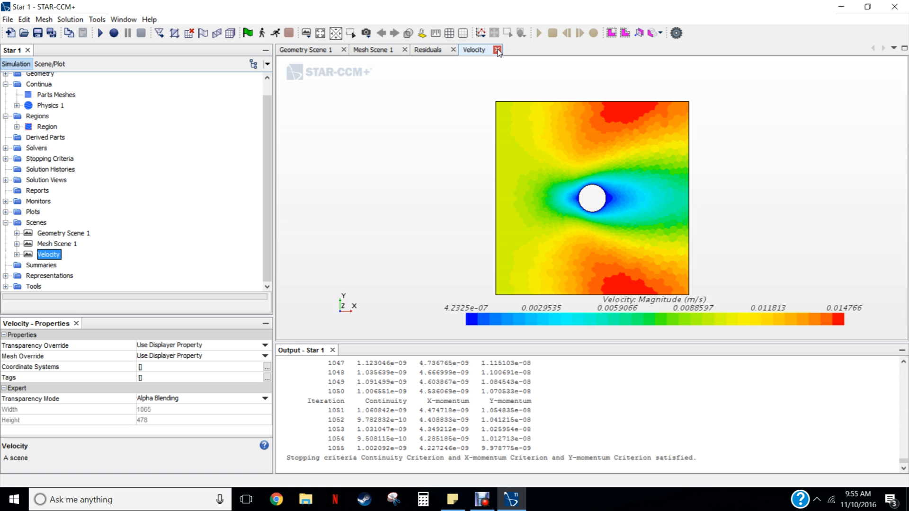
pyautogui.click(497, 50)
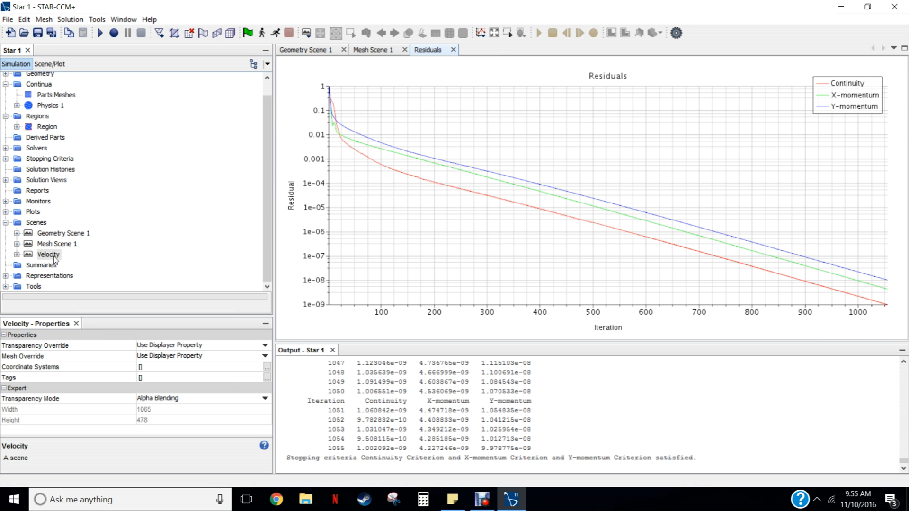
pyautogui.rightClick(46, 256)
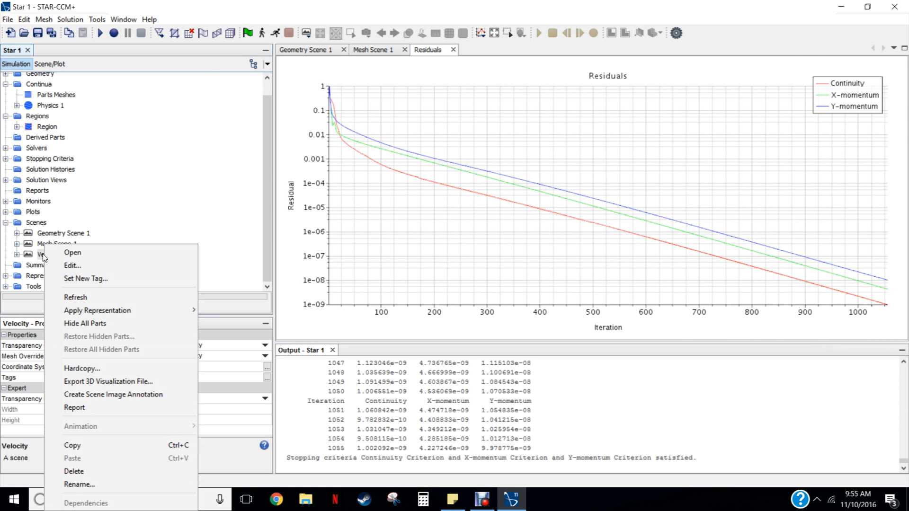
pyautogui.click(80, 252)
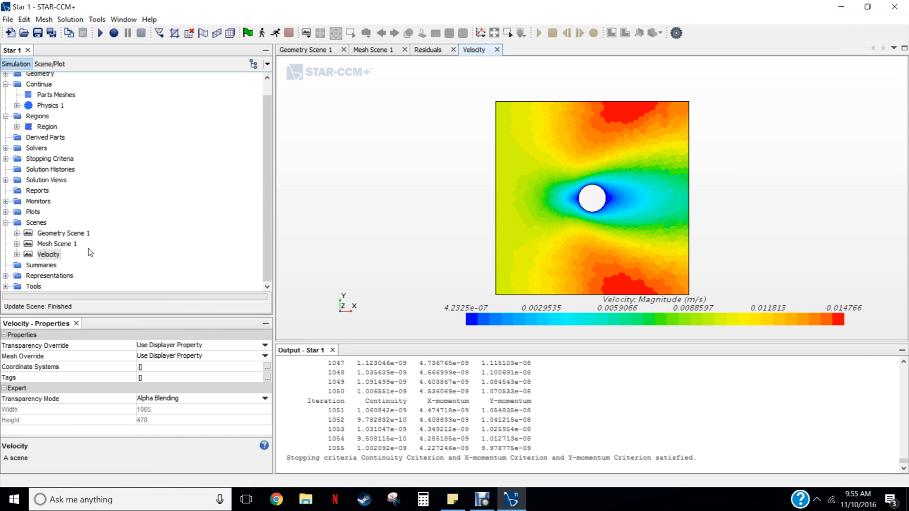
# - Create another scalar scene alongside the Velocity scene
pyautogui.rightClick(38, 223)
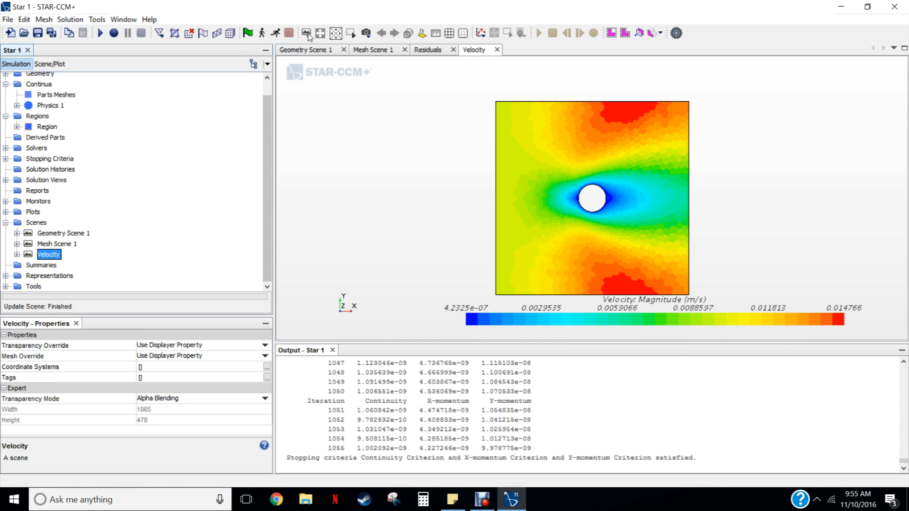
pyautogui.click(36, 224)
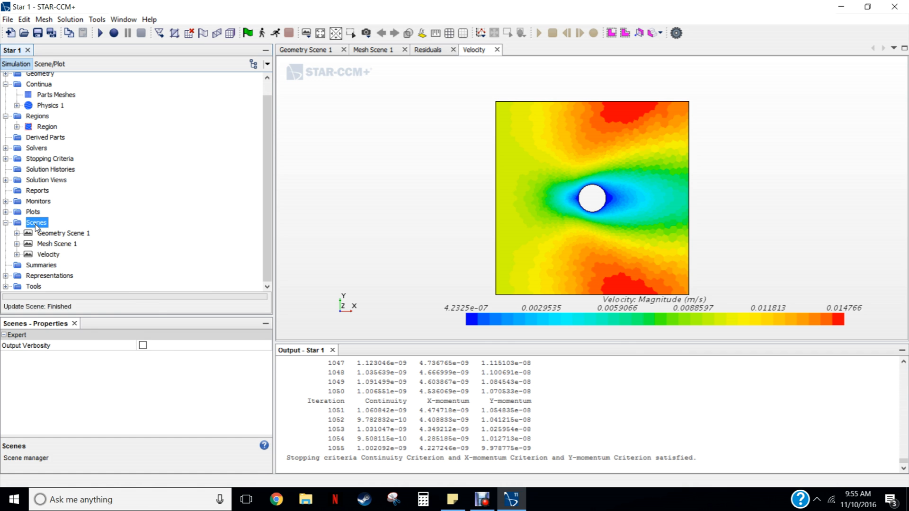
pyautogui.rightClick(36, 225)
pyautogui.moveTo(76, 233)
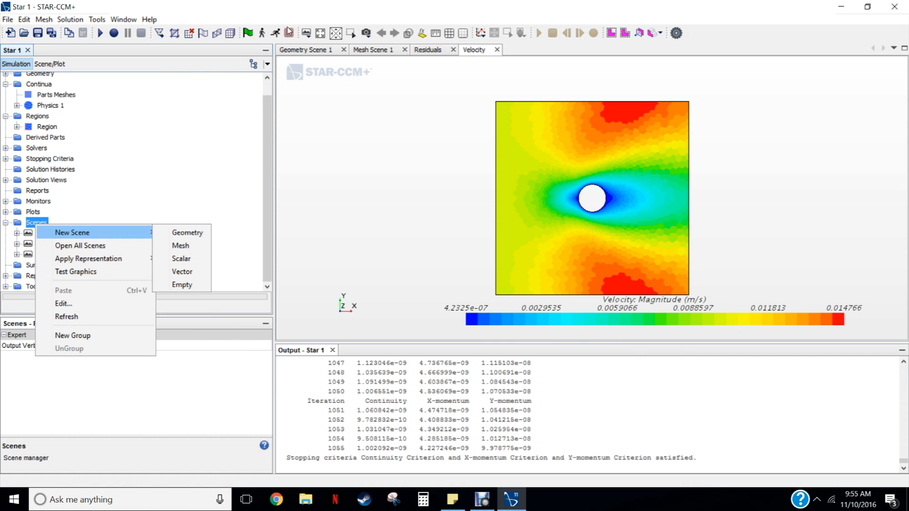
pyautogui.click(302, 15)
pyautogui.click(306, 34)
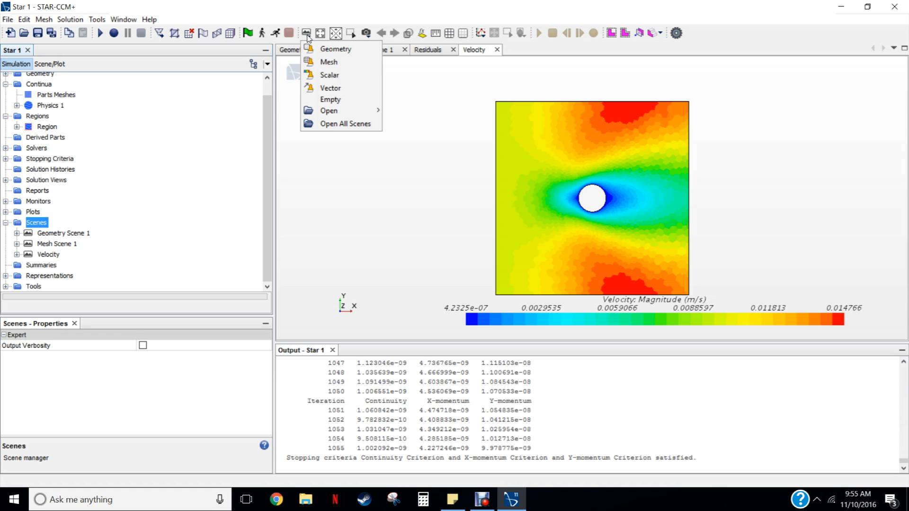
pyautogui.click(328, 75)
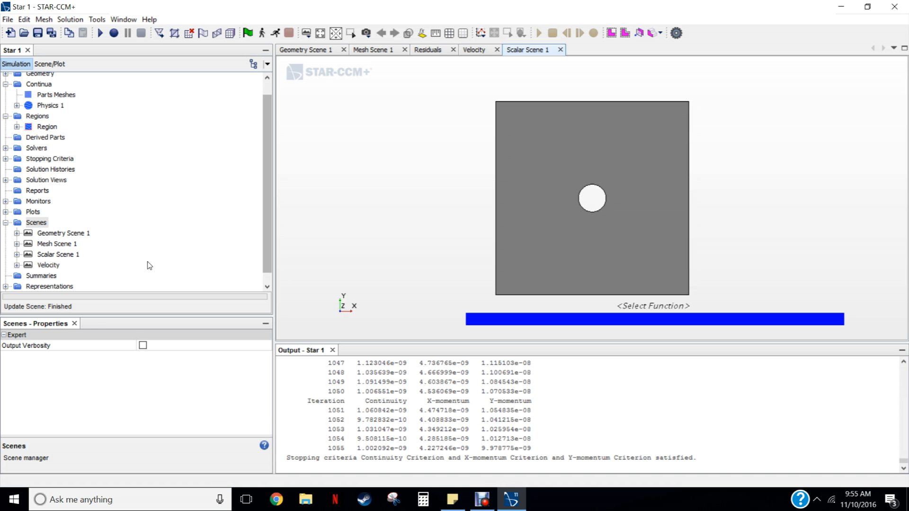
# - Set the scalar field function of the Scalar 1 displayer in Scalar Scene 1 to Pressure
pyautogui.click(49, 254)
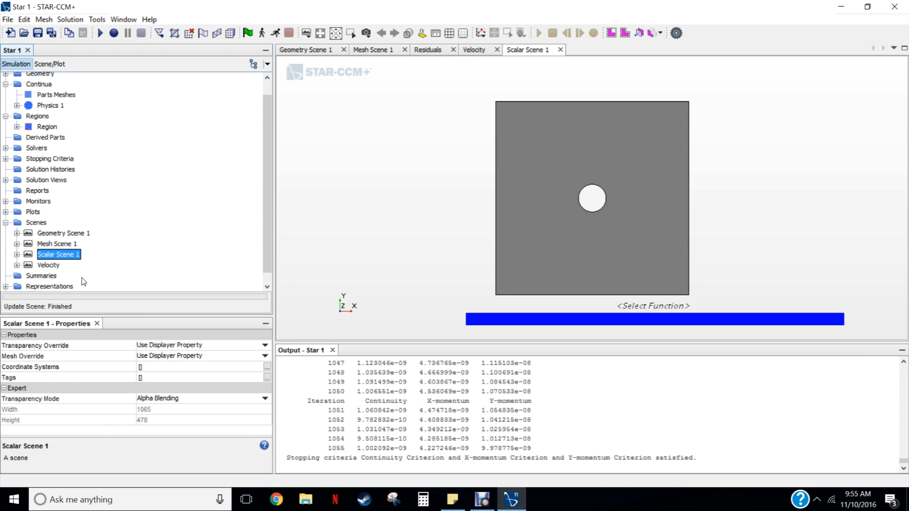
pyautogui.click(17, 254)
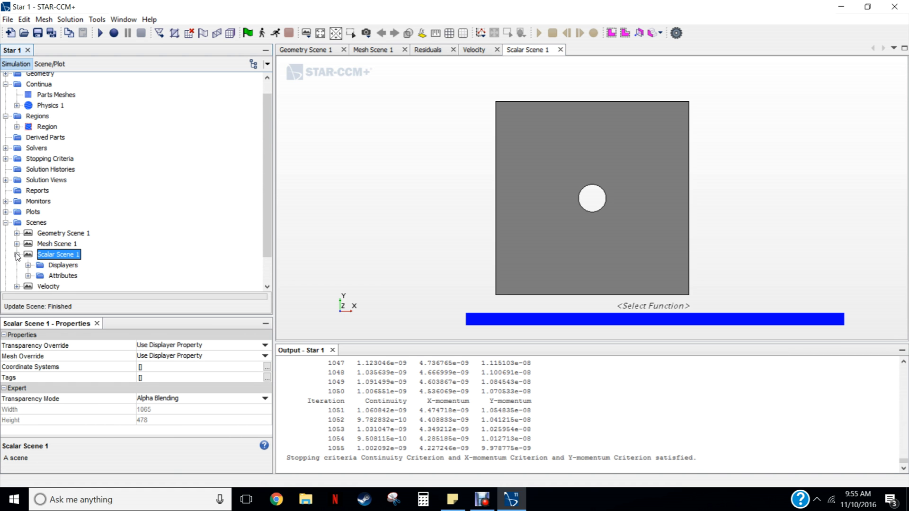
pyautogui.moveTo(262, 194); pyautogui.dragTo(268, 212)
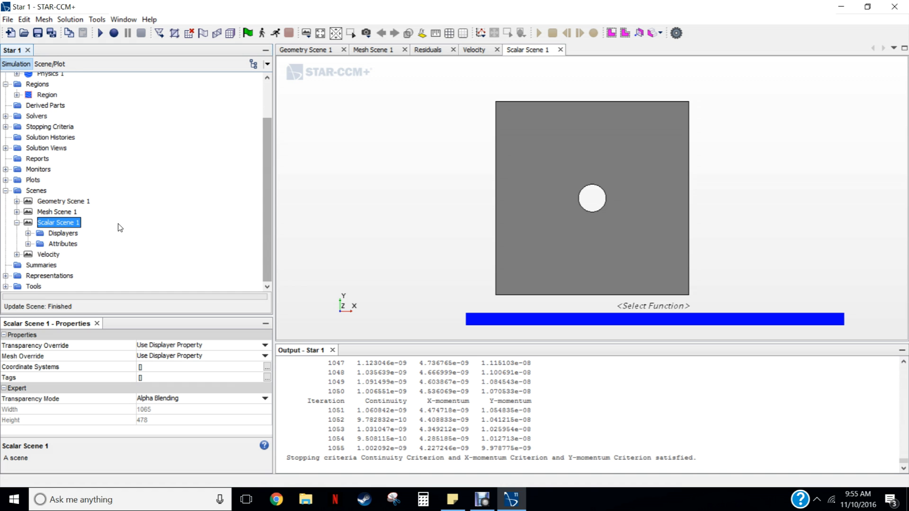
pyautogui.click(28, 234)
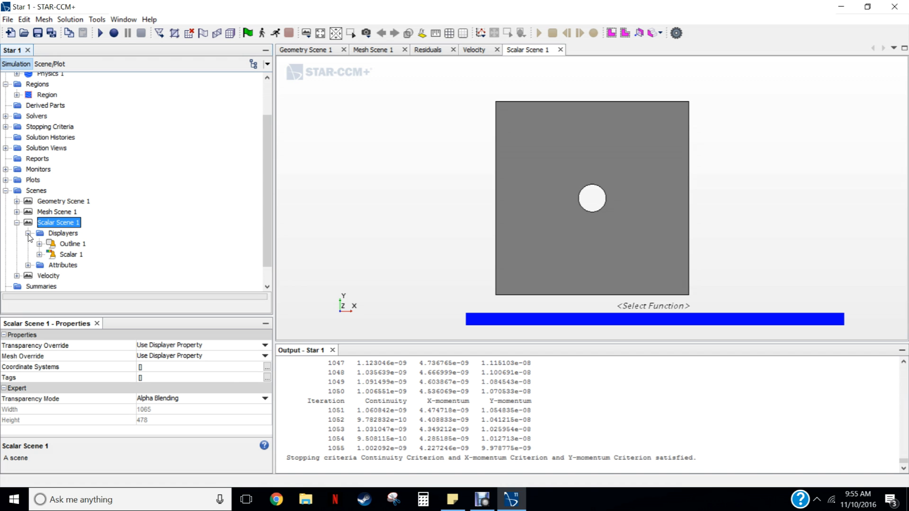
pyautogui.click(40, 255)
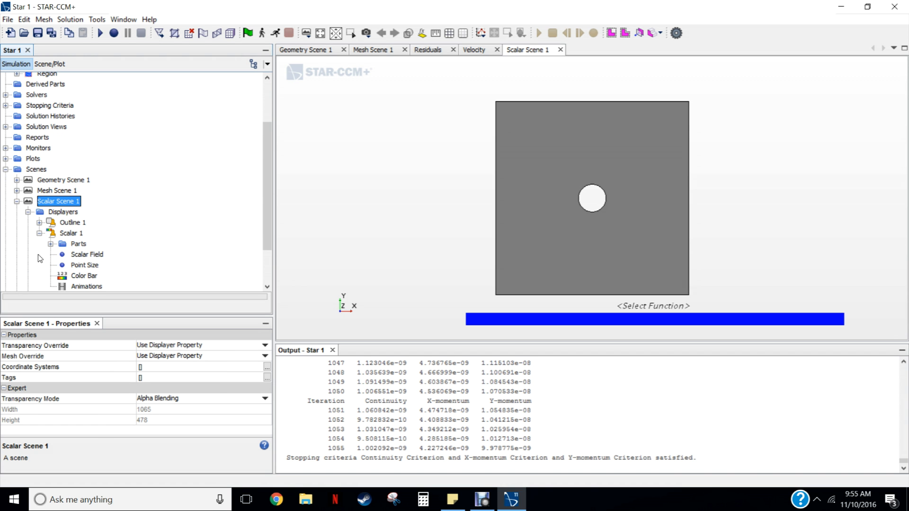
pyautogui.click(85, 256)
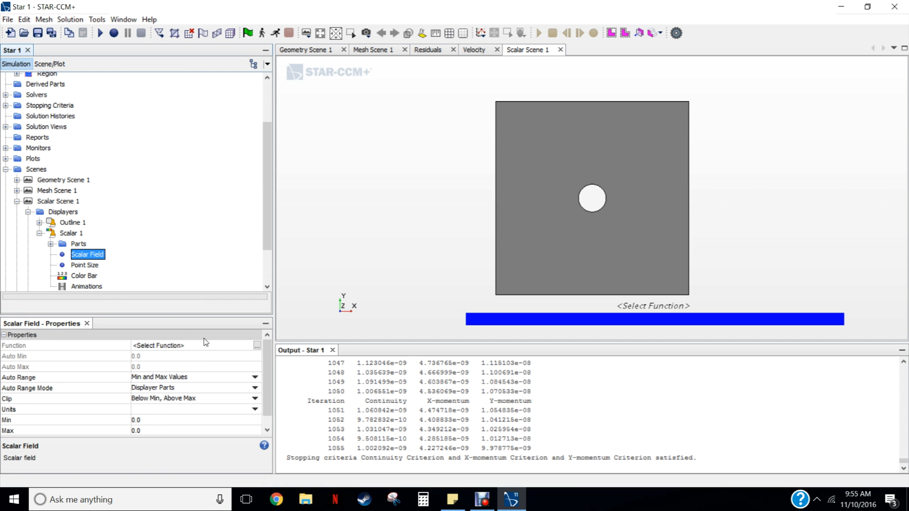
pyautogui.click(256, 346)
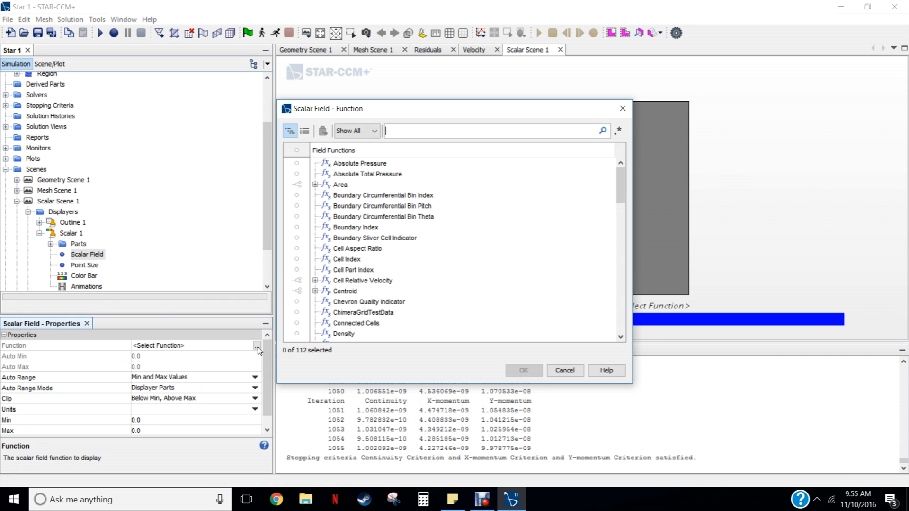
pyautogui.moveTo(630, 194); pyautogui.dragTo(630, 292)
pyautogui.click(348, 214)
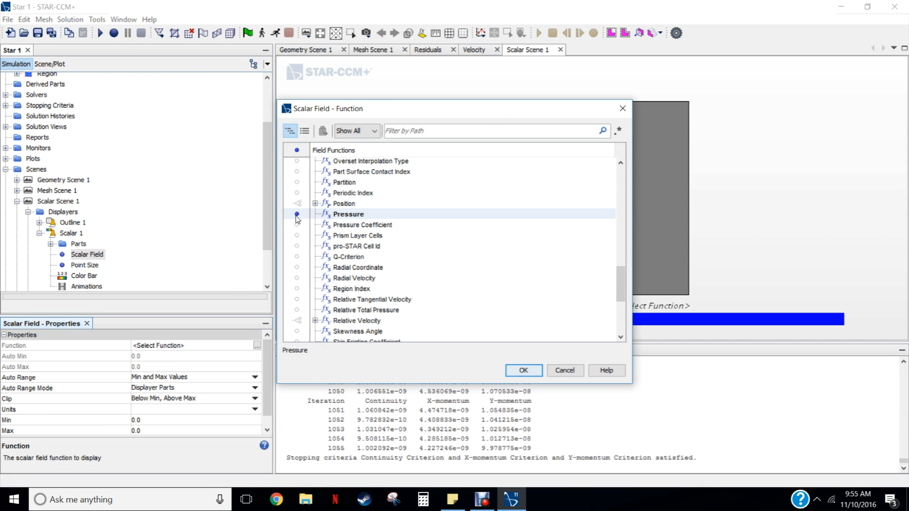
pyautogui.click(524, 370)
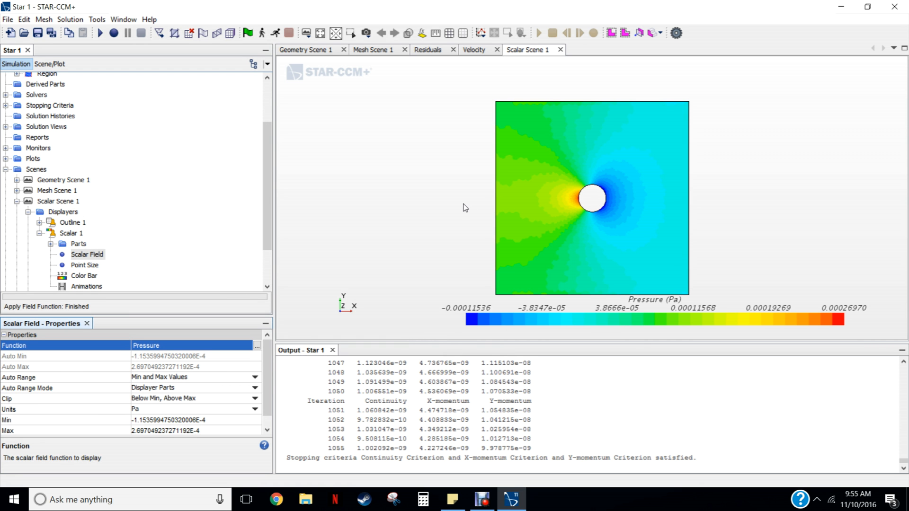
pyautogui.click(215, 201)
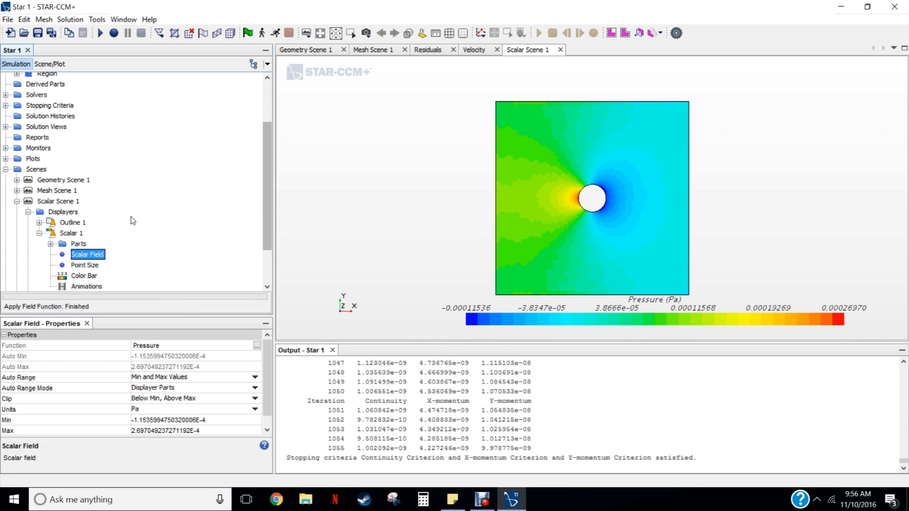
# - Rename Scalar Scene 1 as Pressure and collapse its node in the simulation tree
pyautogui.rightClick(56, 203)
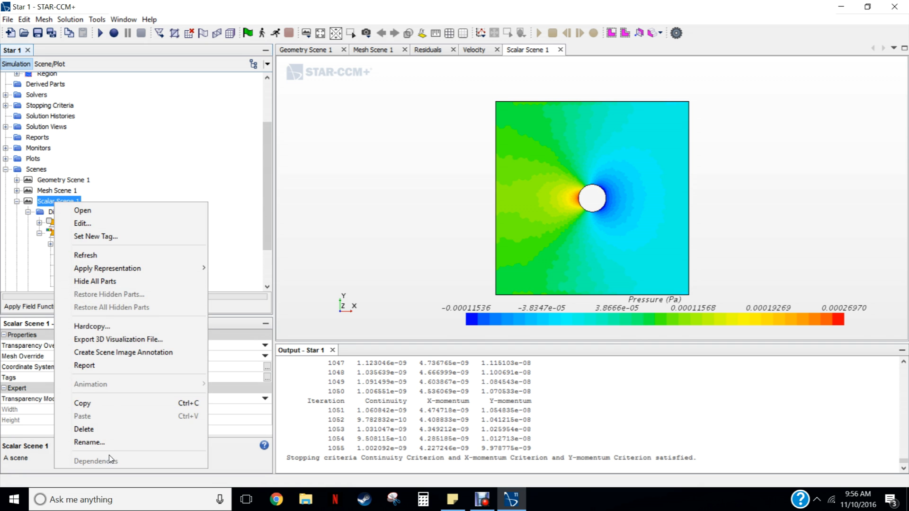
pyautogui.click(104, 442)
pyautogui.write('Pr')
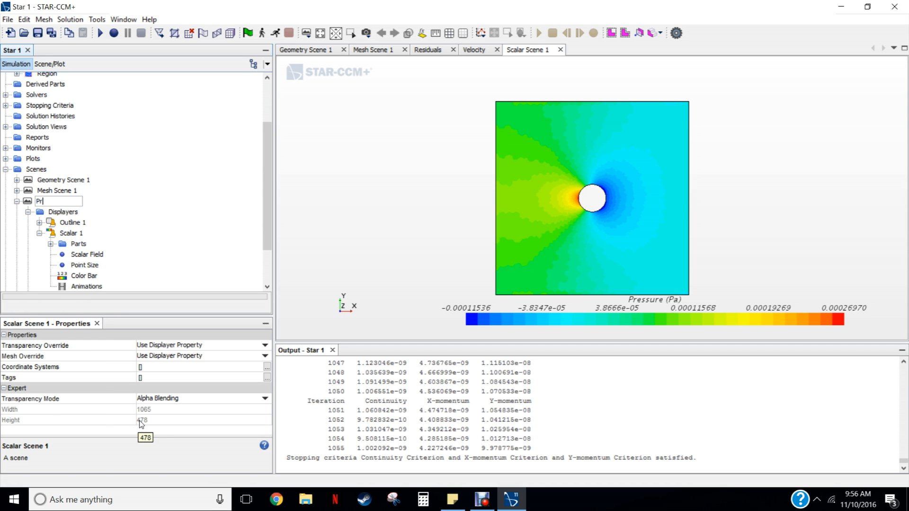
pyautogui.write('ssuessure')
pyautogui.press('Return')
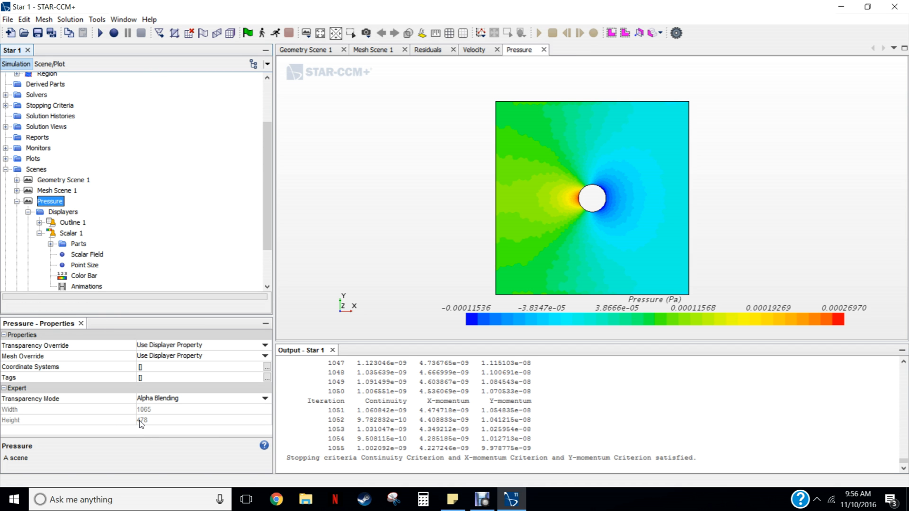
pyautogui.click(16, 202)
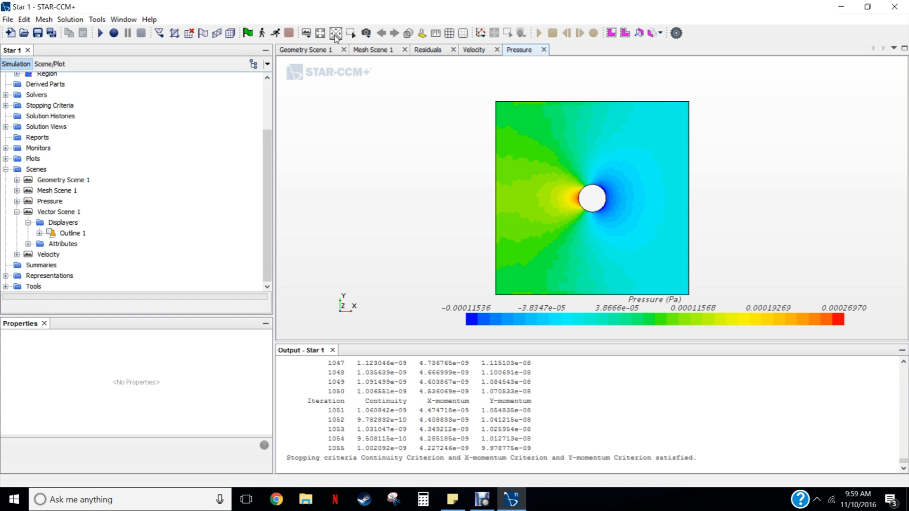
# - Create another vector scene for the flow around the cylinder
pyautogui.click(308, 39)
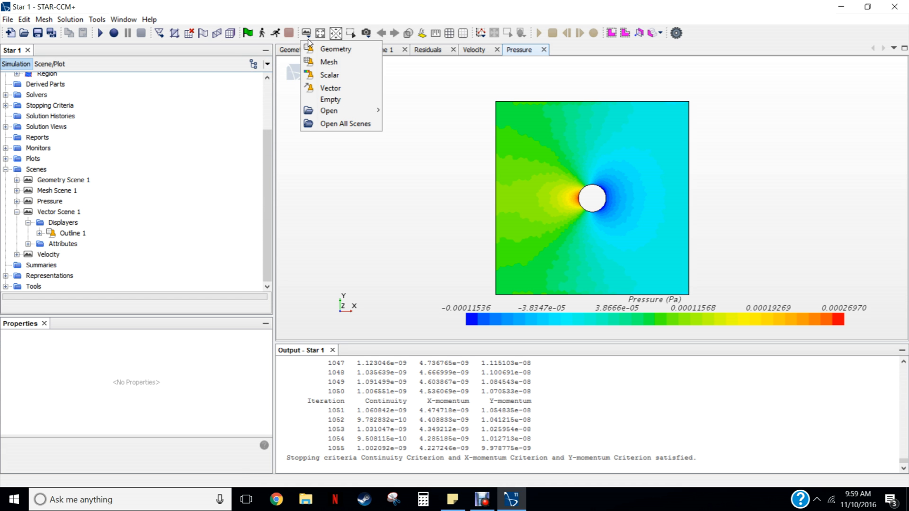
pyautogui.click(323, 89)
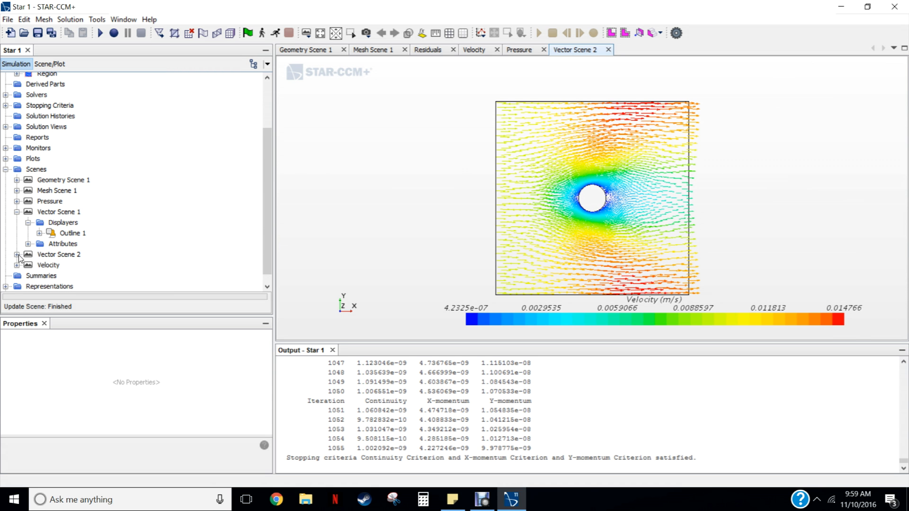
# - Examine the field functions available for the Vector 1 displayer's vector field in Vector Scene 2 without changing the selection
pyautogui.click(17, 254)
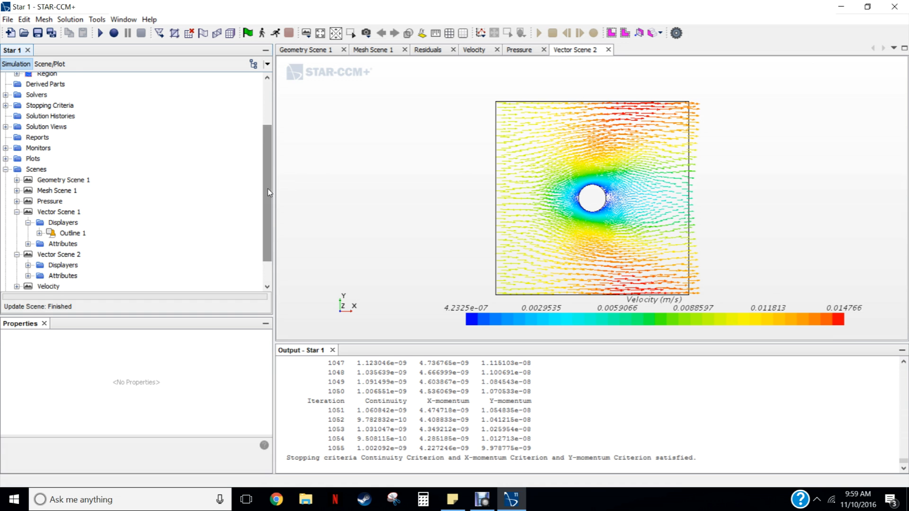
pyautogui.scroll(-1, 268, 190)
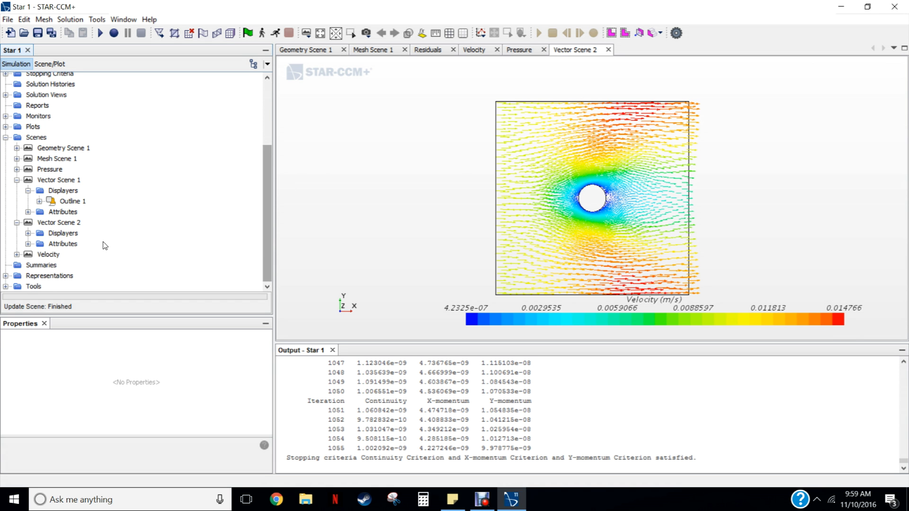
pyautogui.click(28, 233)
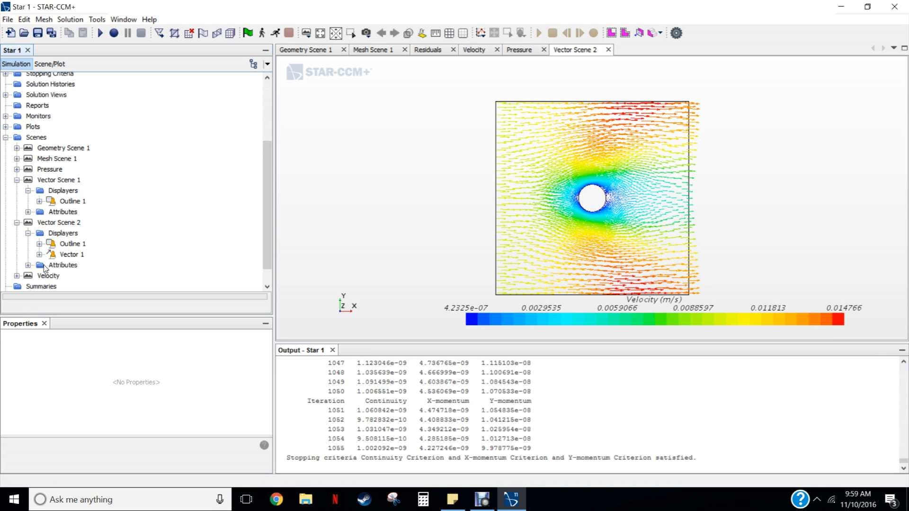
pyautogui.click(40, 255)
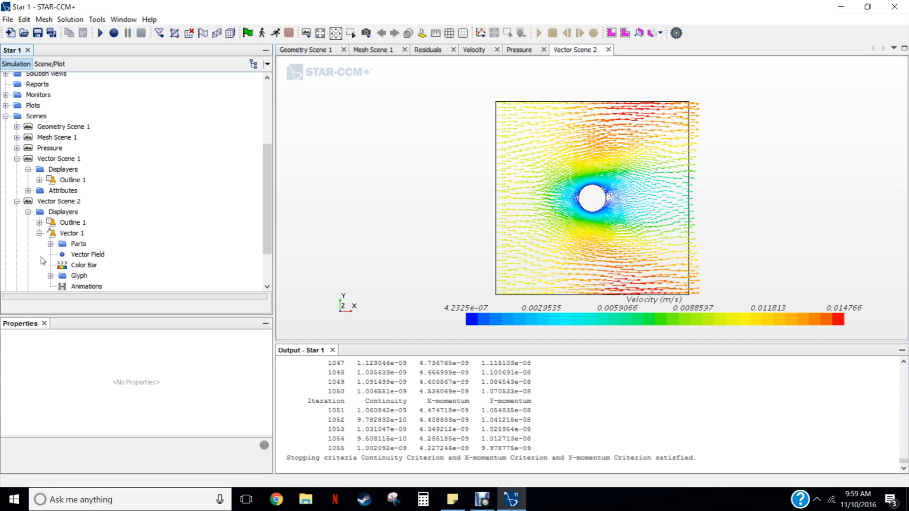
pyautogui.click(82, 255)
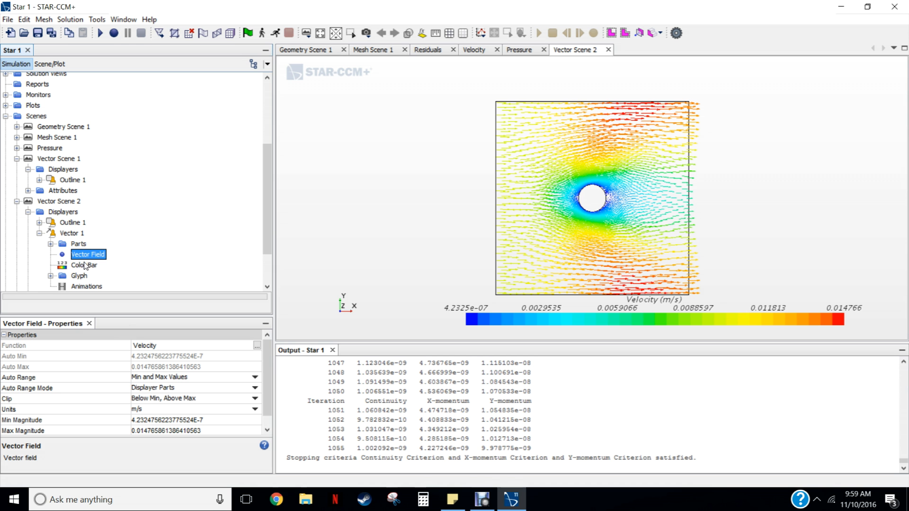
pyautogui.click(257, 346)
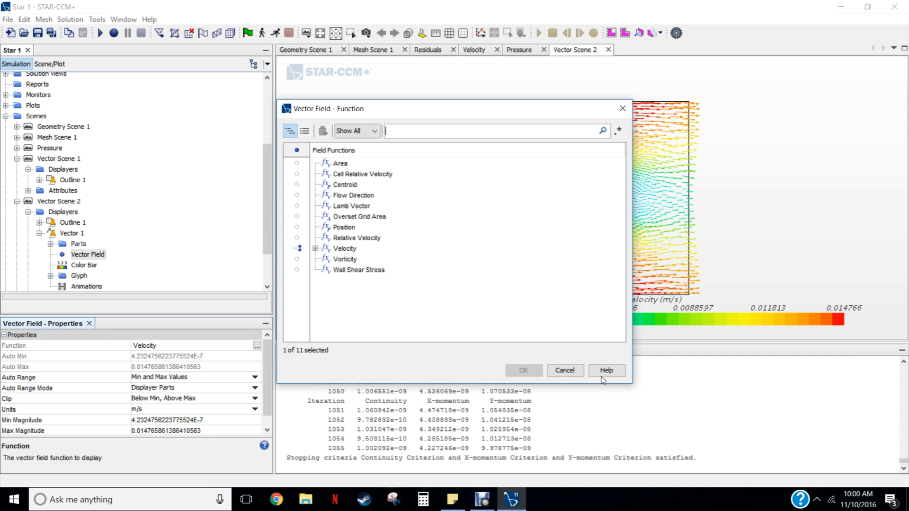
pyautogui.click(564, 371)
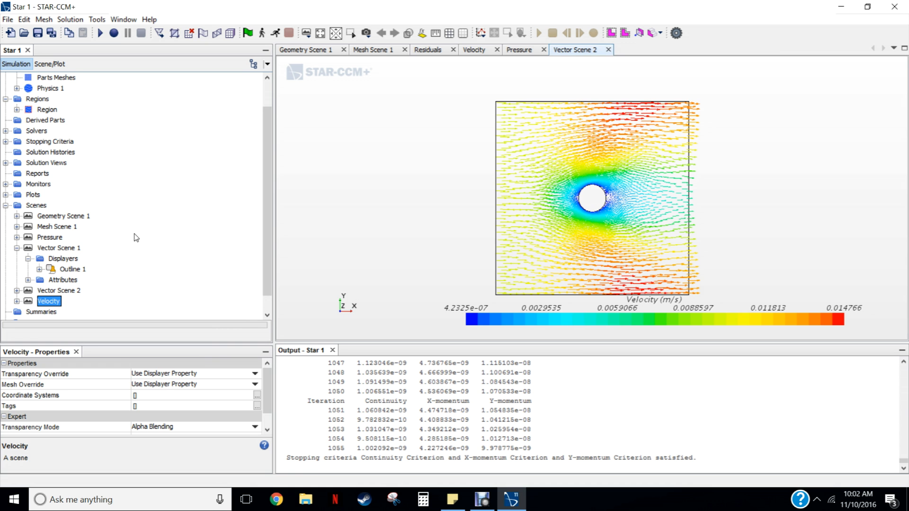
# - Start a new streamline derived part and choose the Body 1.Inlet boundary of the region as its seed part
pyautogui.click(31, 122)
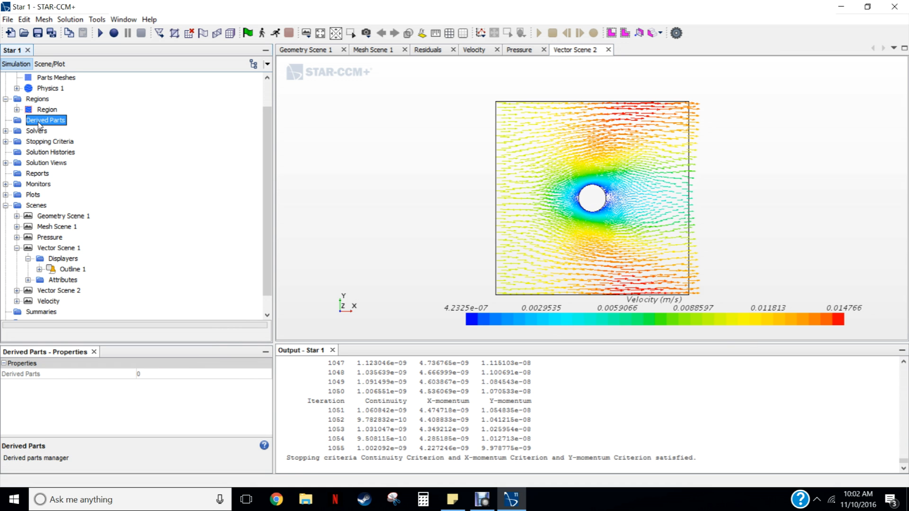
pyautogui.rightClick(40, 125)
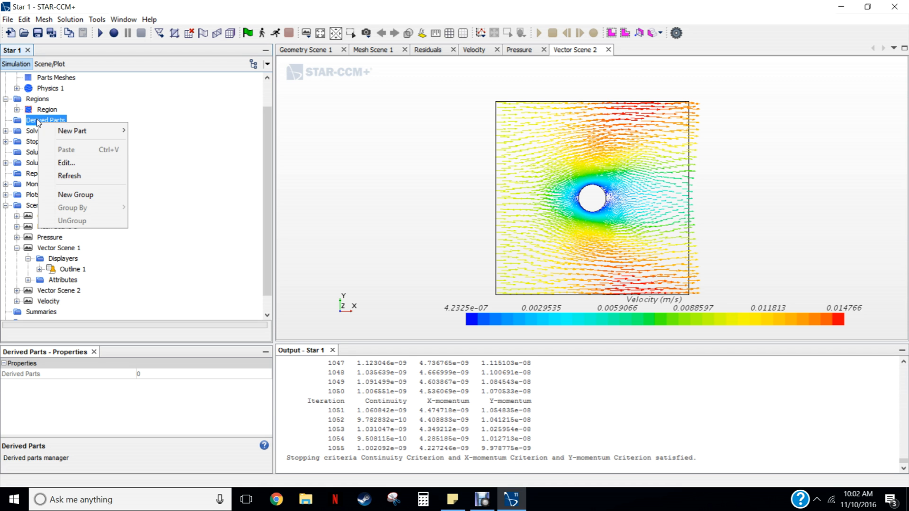
pyautogui.moveTo(71, 130)
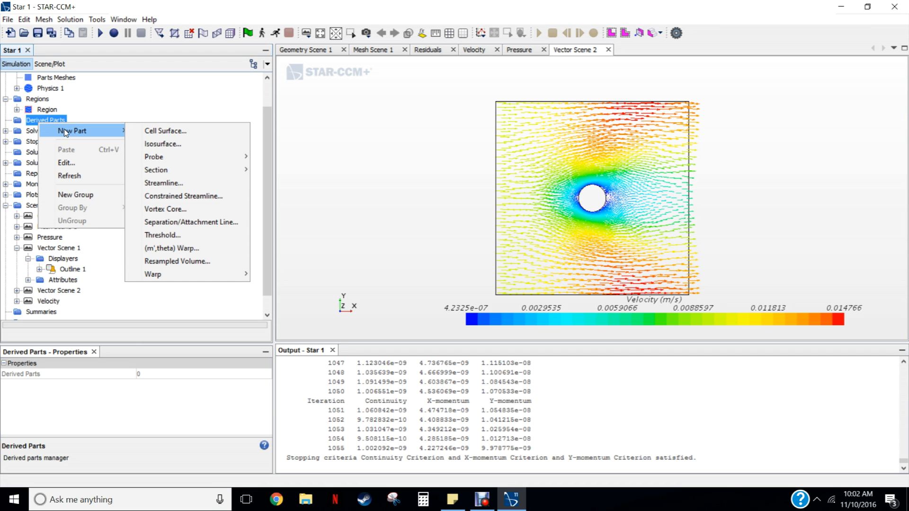
pyautogui.click(171, 184)
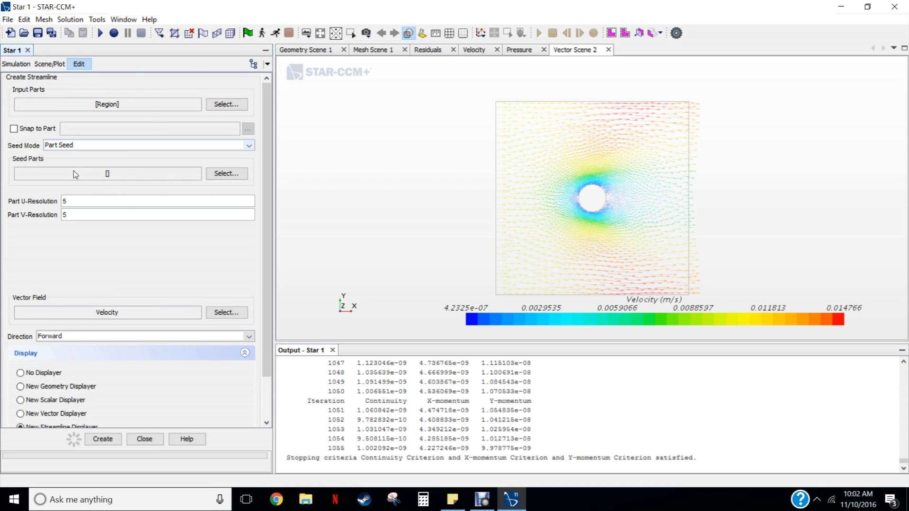
pyautogui.click(221, 174)
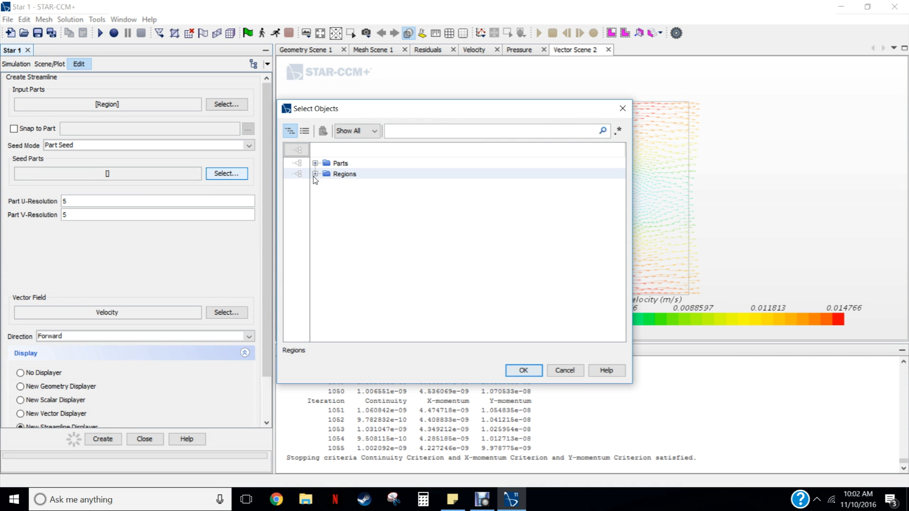
pyautogui.click(315, 174)
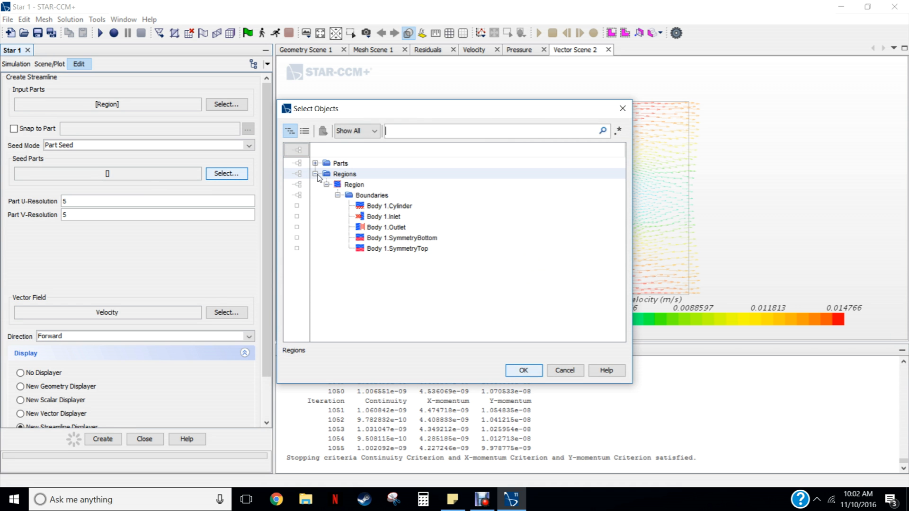
pyautogui.click(382, 218)
pyautogui.click(523, 371)
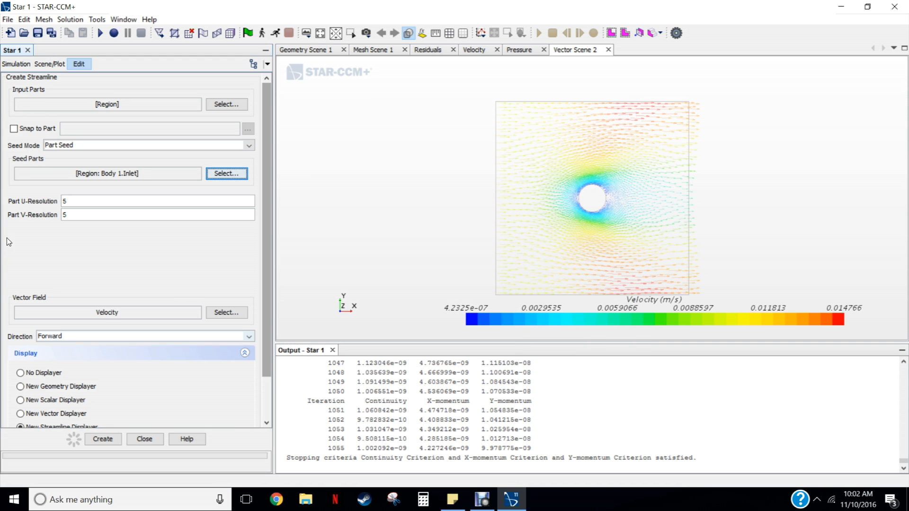
# - Set the streamline's part U-resolution and V-resolution to 50 and confirm Velocity as its vector field
pyautogui.click(69, 201)
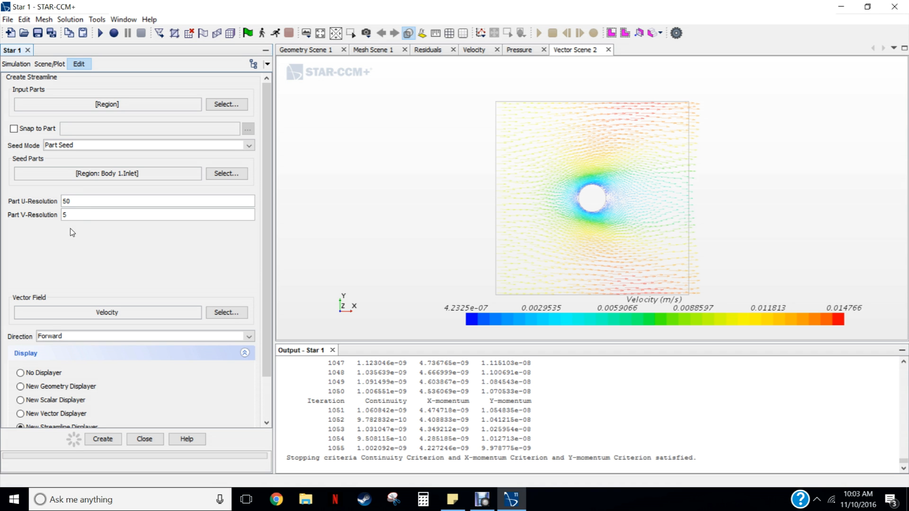
pyautogui.doubleClick(62, 215)
pyautogui.write('50')
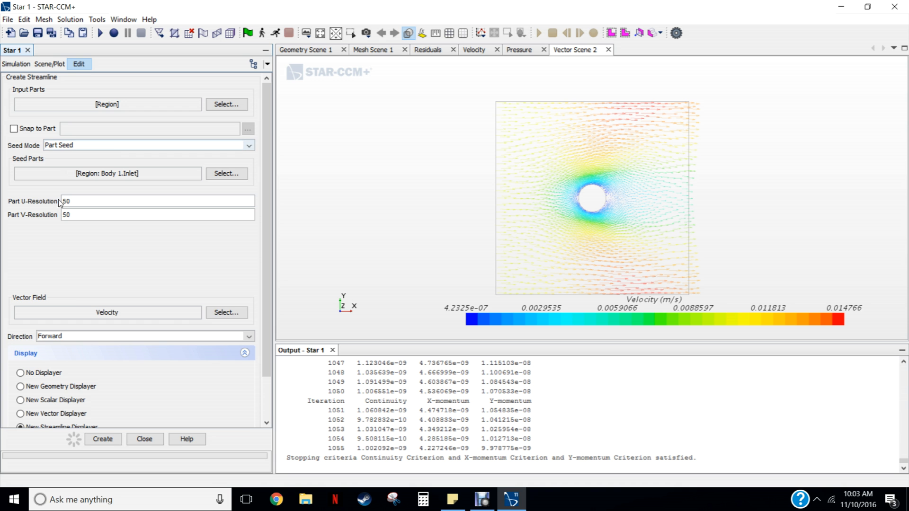
pyautogui.click(217, 314)
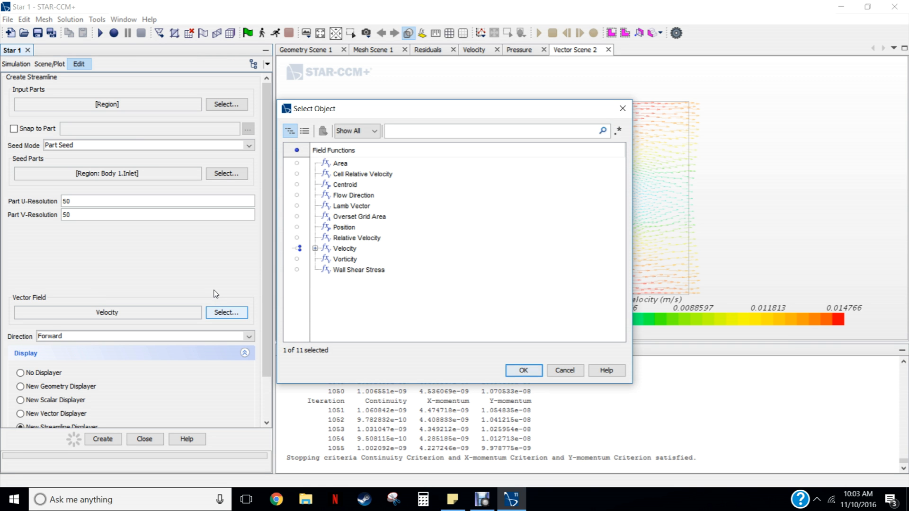
pyautogui.click(506, 367)
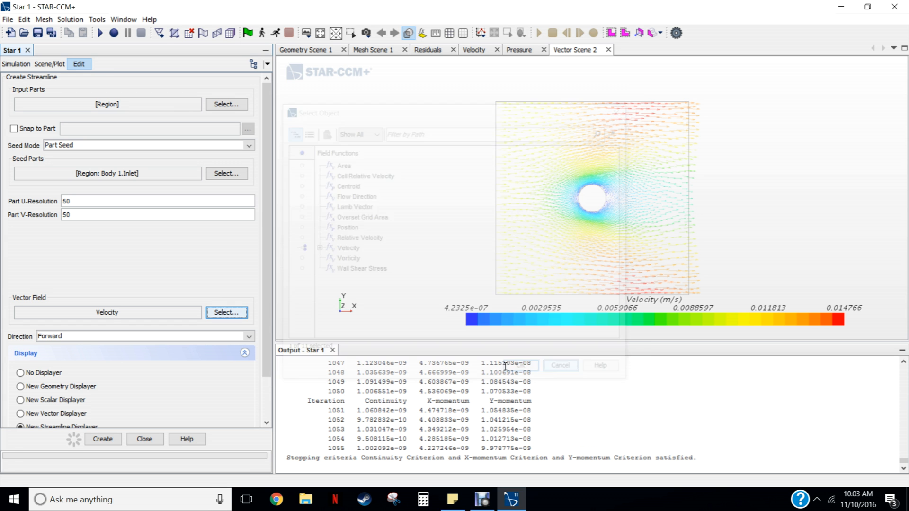
pyautogui.moveTo(265, 324); pyautogui.dragTo(261, 375)
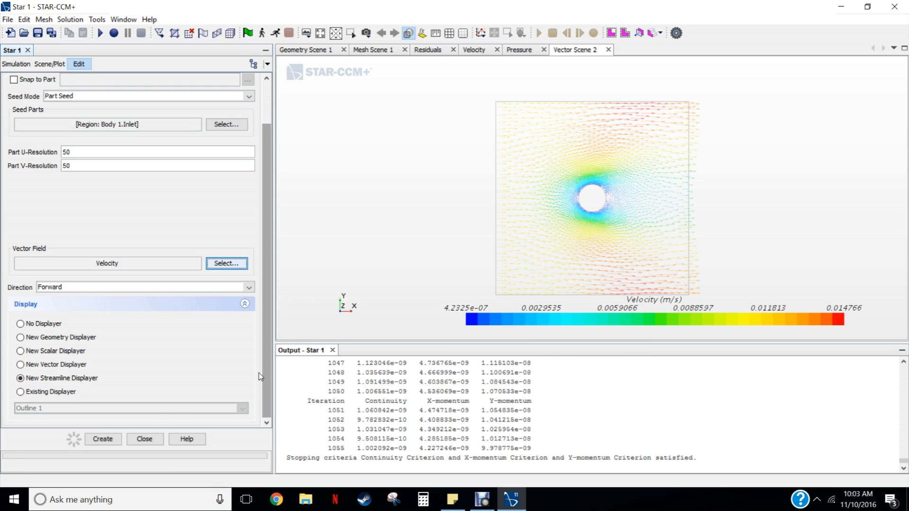
# - Create the streamline derived part with a new streamline displayer and finish the derived part setup
pyautogui.click(105, 439)
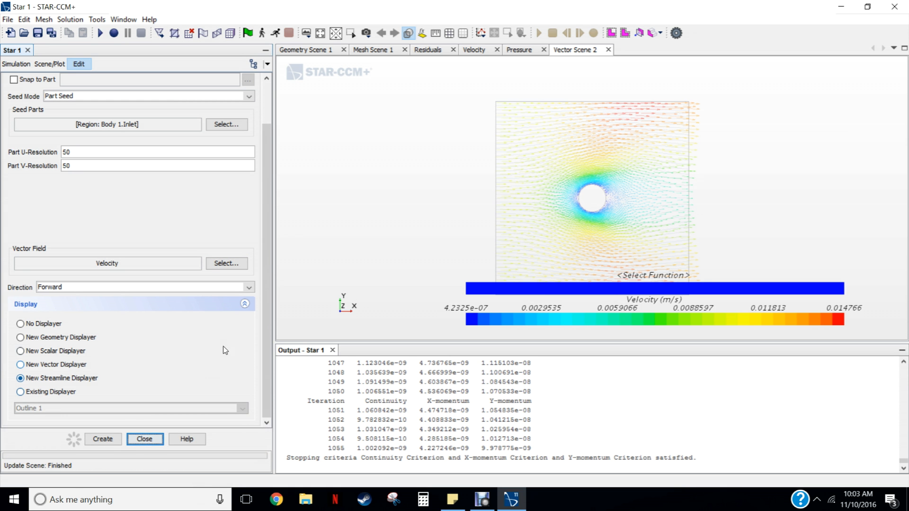
pyautogui.click(145, 439)
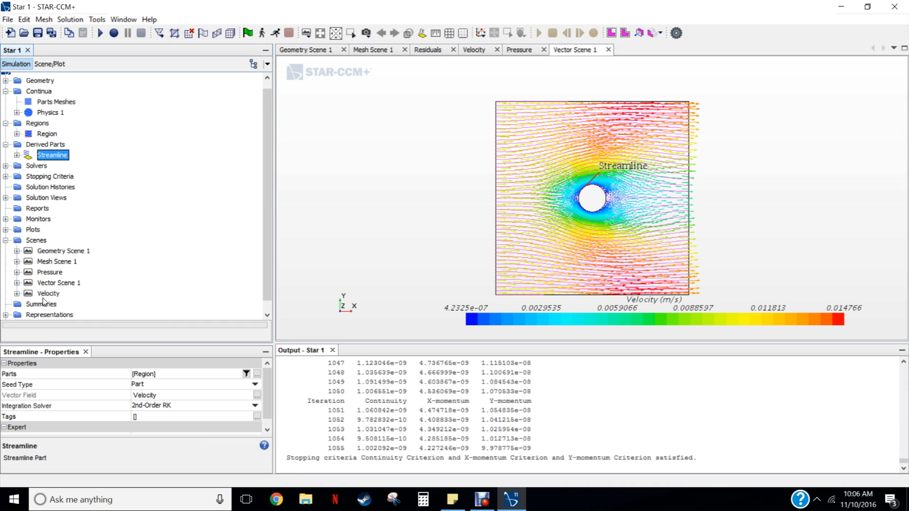
# - Create a new geometry scene and highlight the Streamline derived part in it to view the flow around the cylinder
pyautogui.click(36, 241)
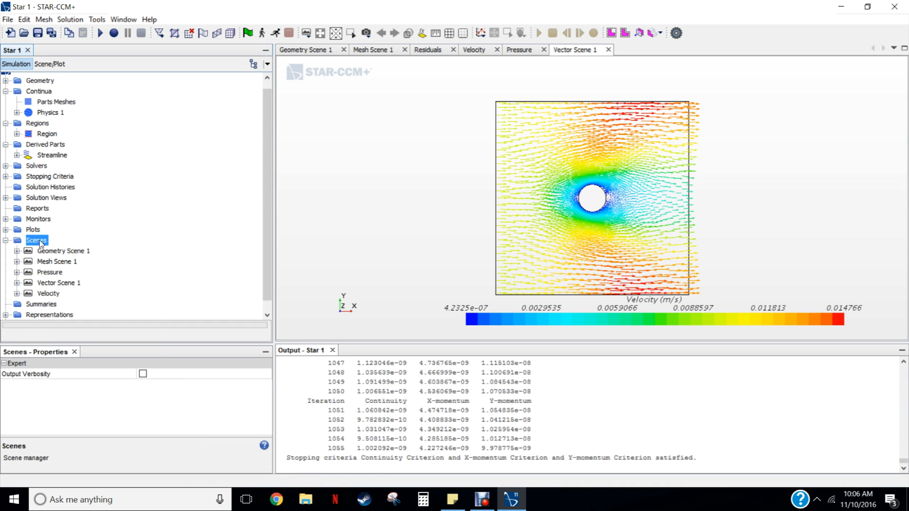
pyautogui.rightClick(39, 240)
pyautogui.moveTo(61, 249)
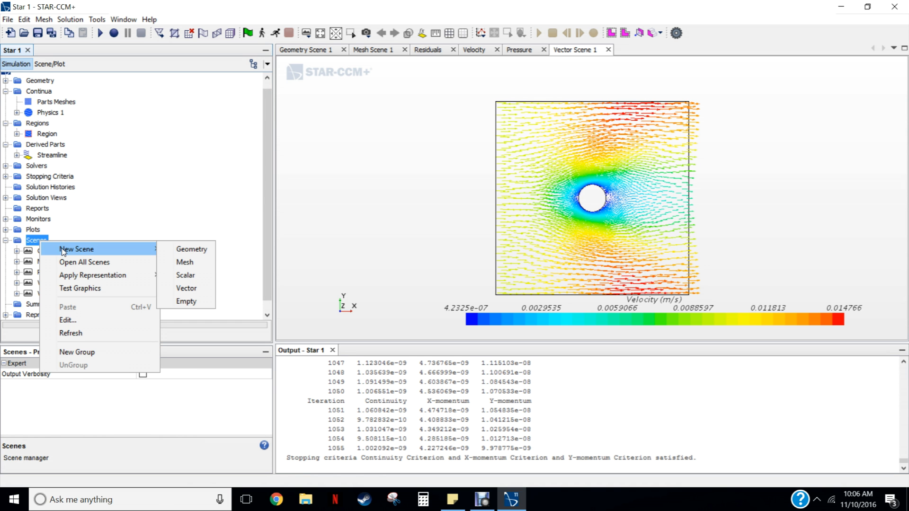
pyautogui.click(181, 249)
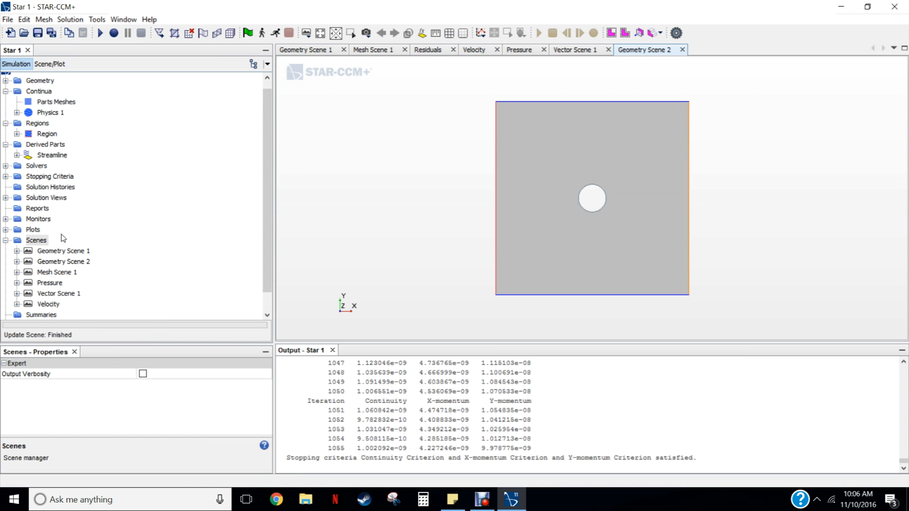
pyautogui.click(58, 158)
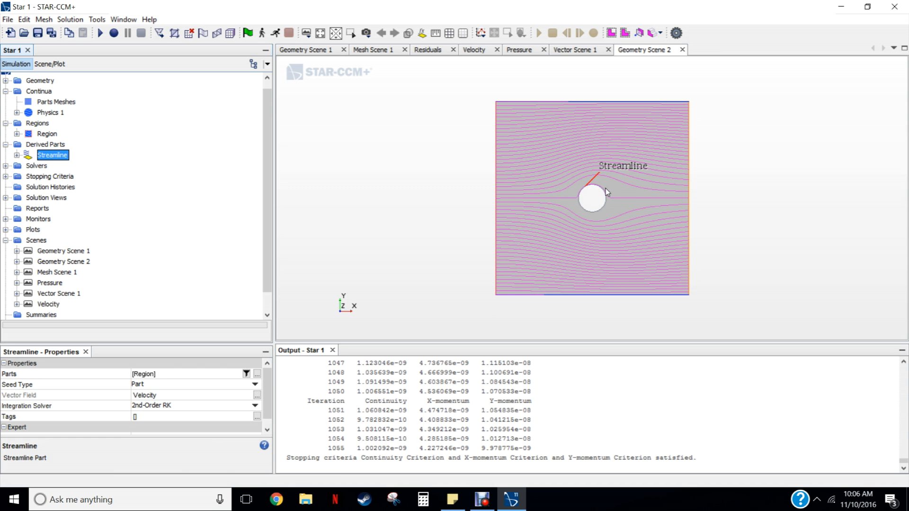
pyautogui.moveTo(607, 191); pyautogui.dragTo(607, 209, button='middle')
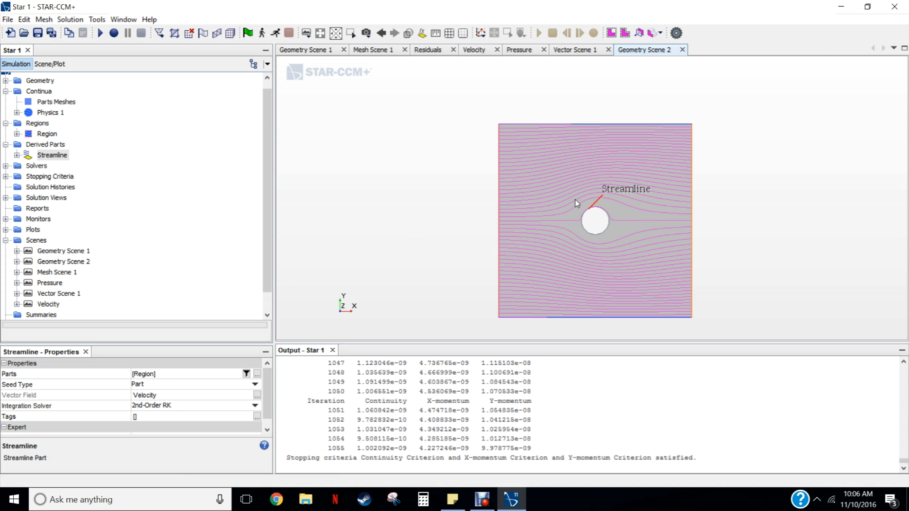
# - Create a new Force report in the simulation
pyautogui.moveTo(269, 197); pyautogui.dragTo(264, 230)
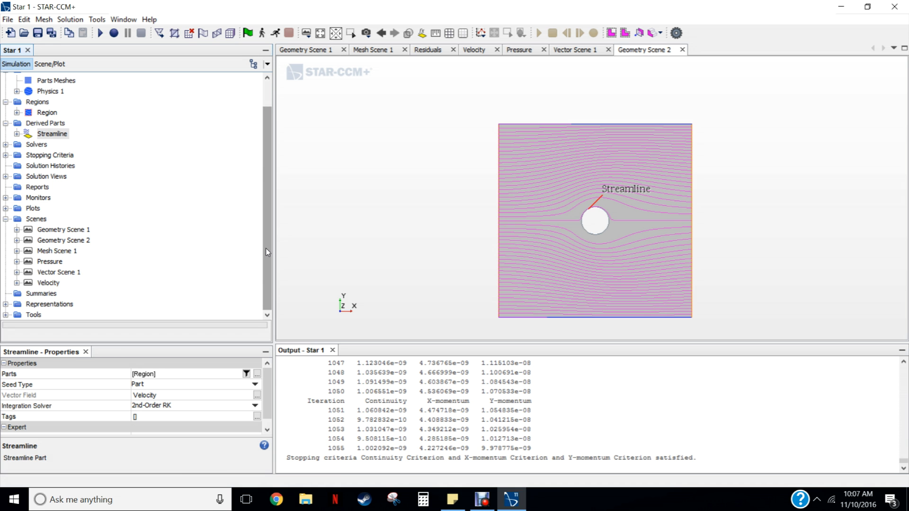
pyautogui.click(38, 187)
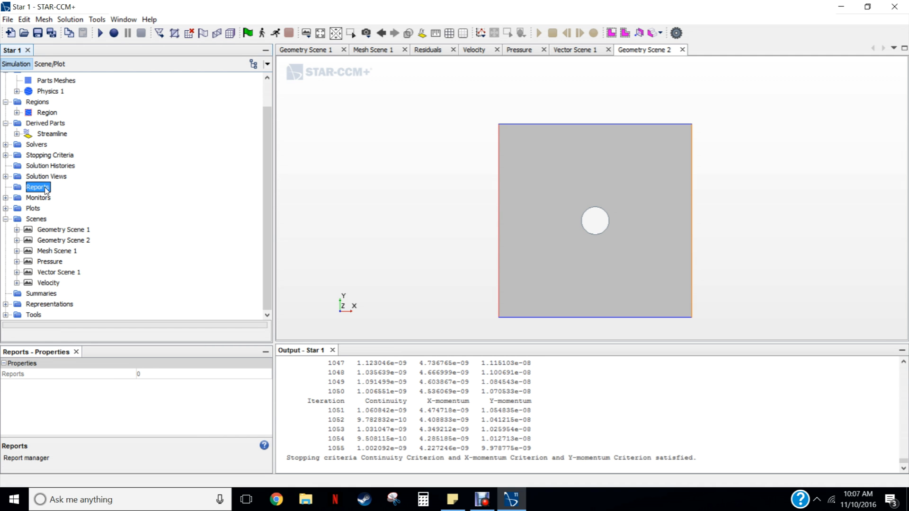
pyautogui.rightClick(46, 191)
pyautogui.moveTo(84, 199)
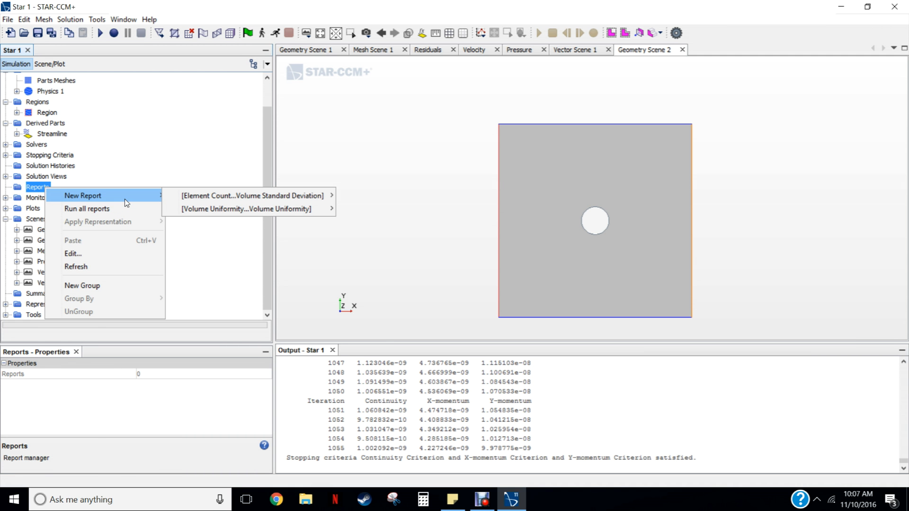
pyautogui.click(166, 162)
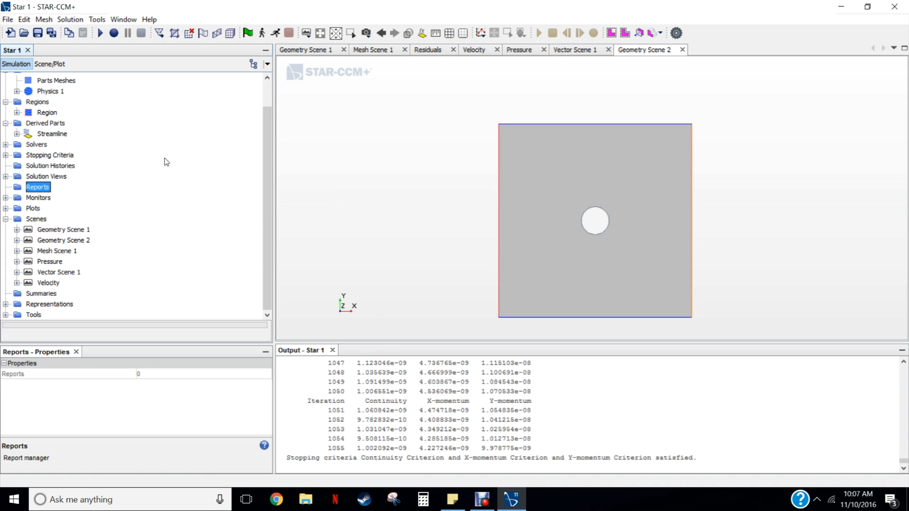
pyautogui.rightClick(45, 191)
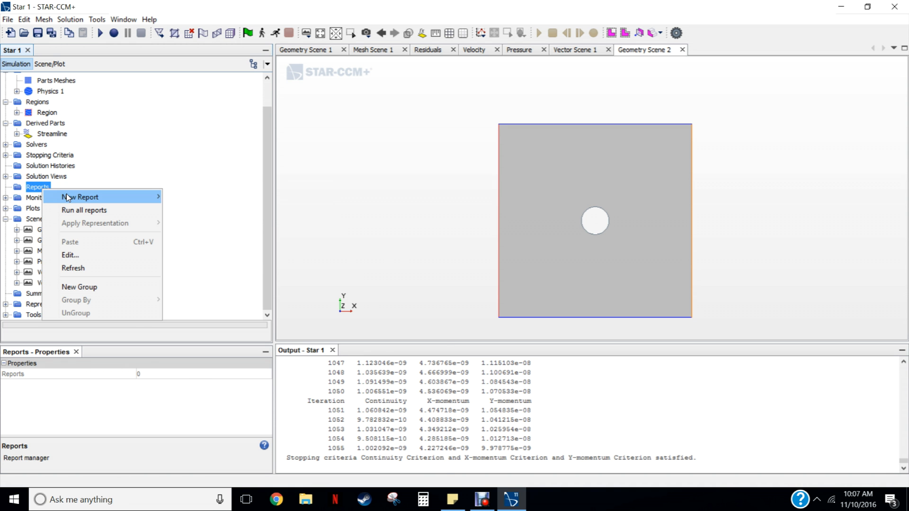
pyautogui.moveTo(154, 197)
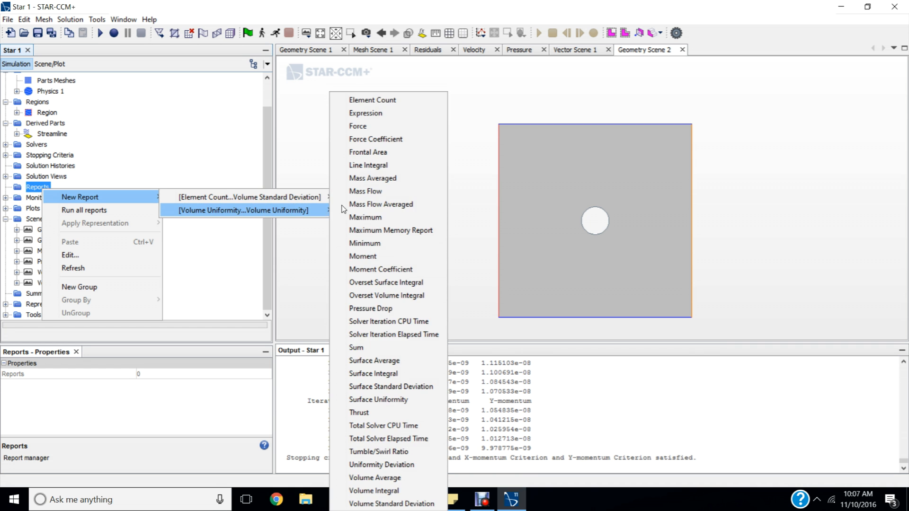
pyautogui.moveTo(294, 211)
pyautogui.moveTo(326, 197)
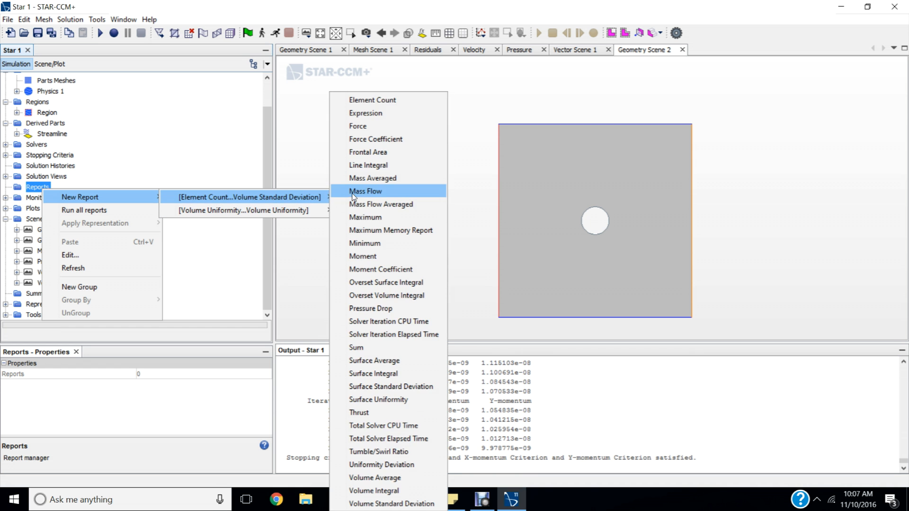
pyautogui.click(360, 126)
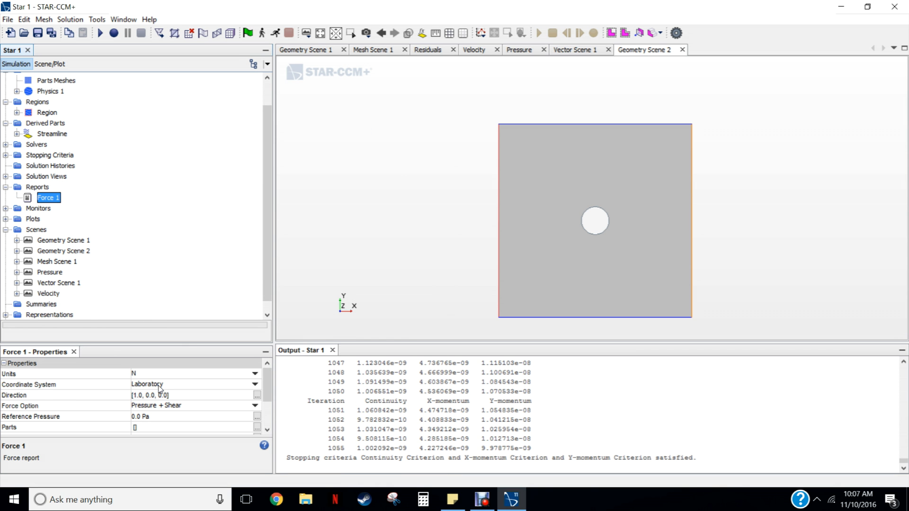
# - Examine the Force 1 report's full settings, including direction and force option, without changing them
pyautogui.rightClick(53, 198)
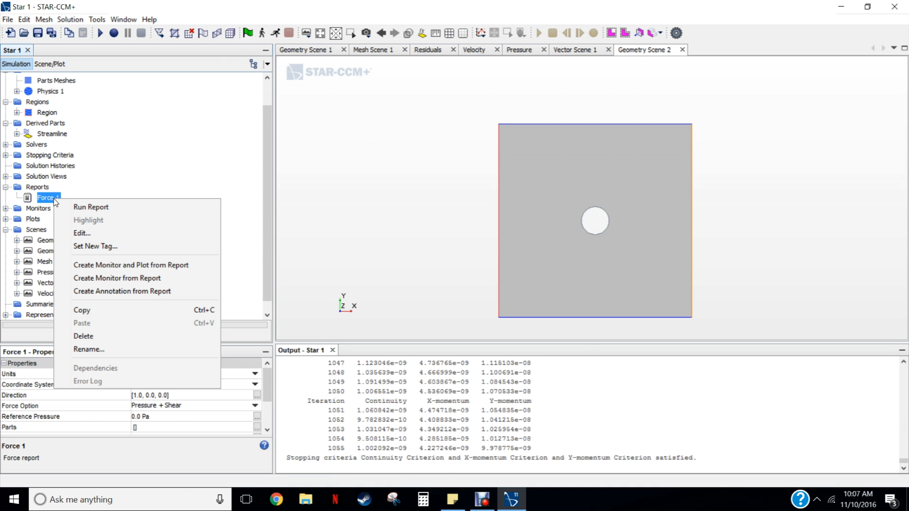
pyautogui.click(83, 233)
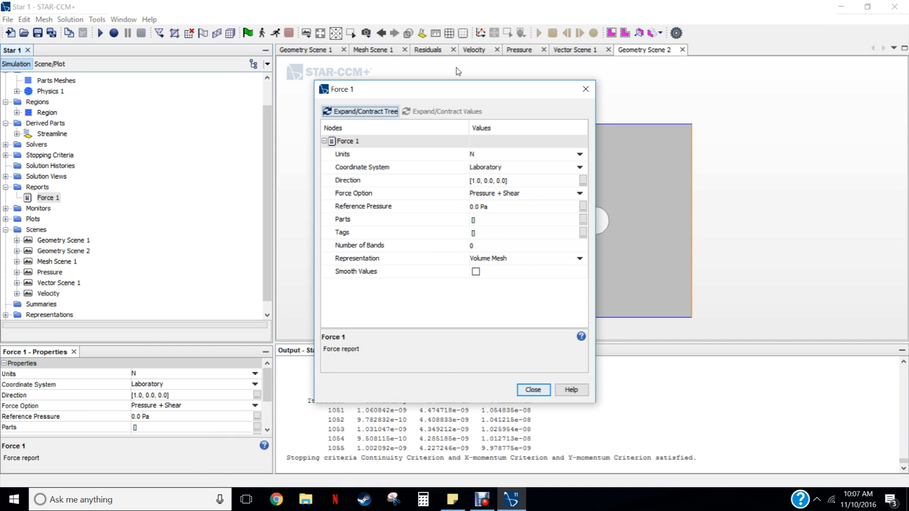
pyautogui.moveTo(450, 94); pyautogui.dragTo(647, 71)
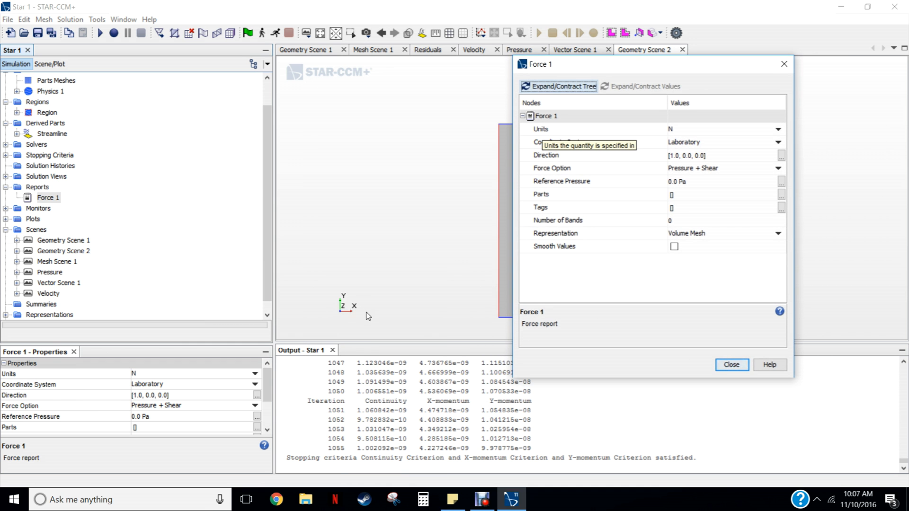
pyautogui.moveTo(662, 71); pyautogui.dragTo(572, 59)
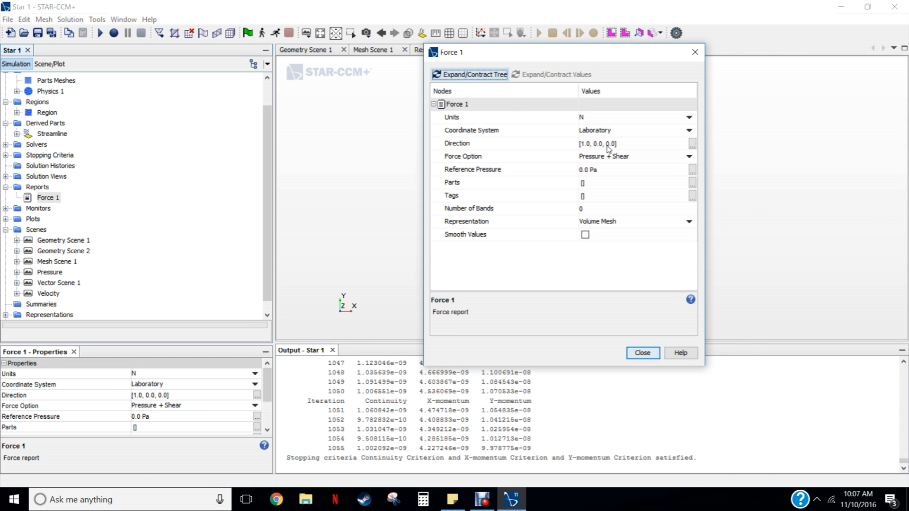
pyautogui.click(642, 353)
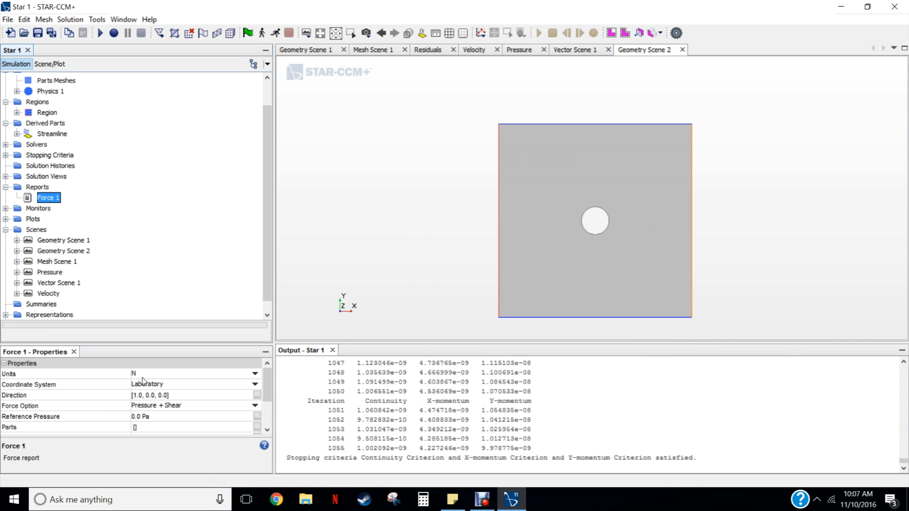
# - Assign the Cylinder surface of Body 1 as the Force 1 report's part
pyautogui.moveTo(269, 385); pyautogui.dragTo(266, 420)
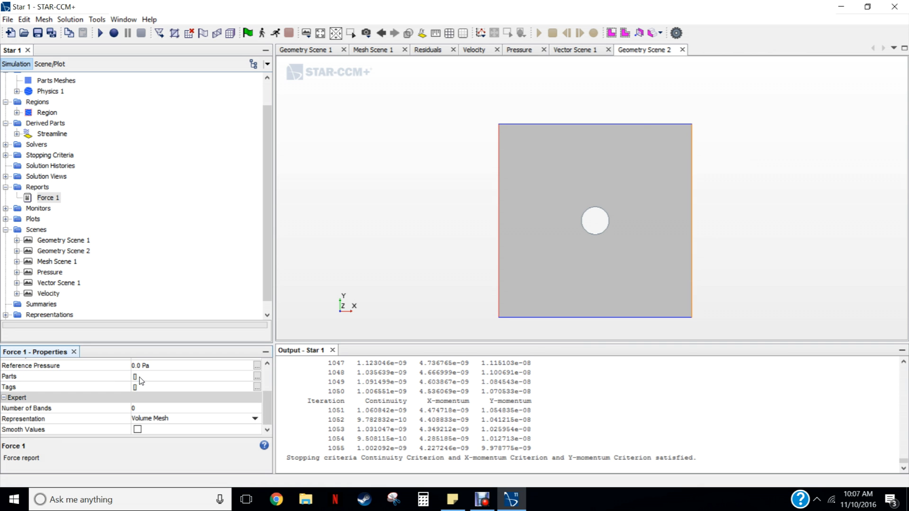
pyautogui.click(257, 380)
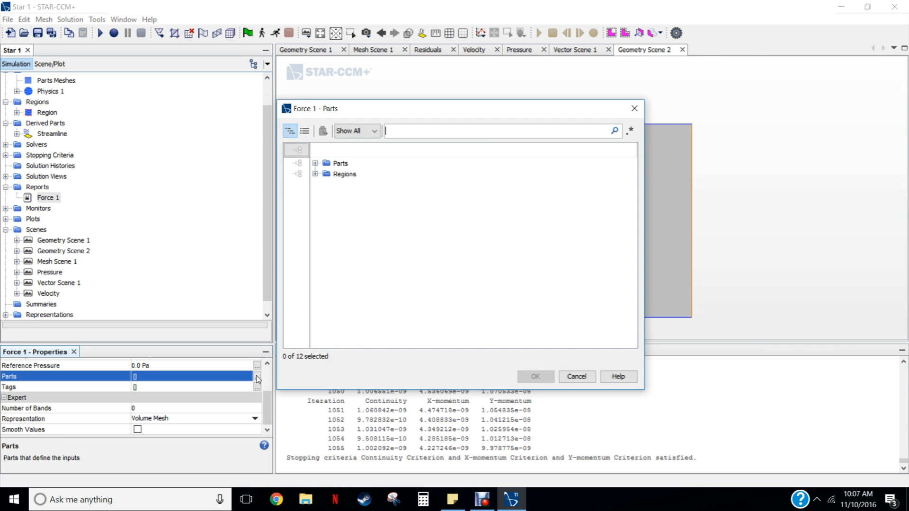
pyautogui.click(315, 163)
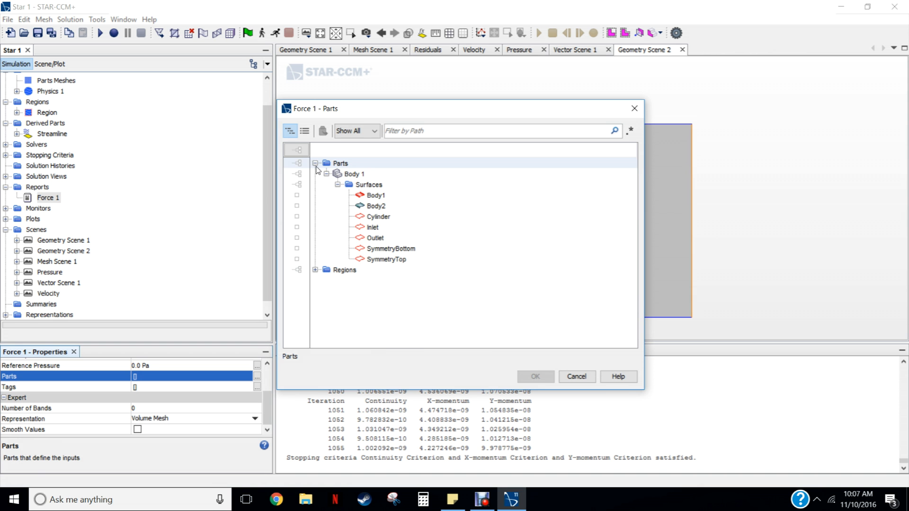
pyautogui.click(369, 218)
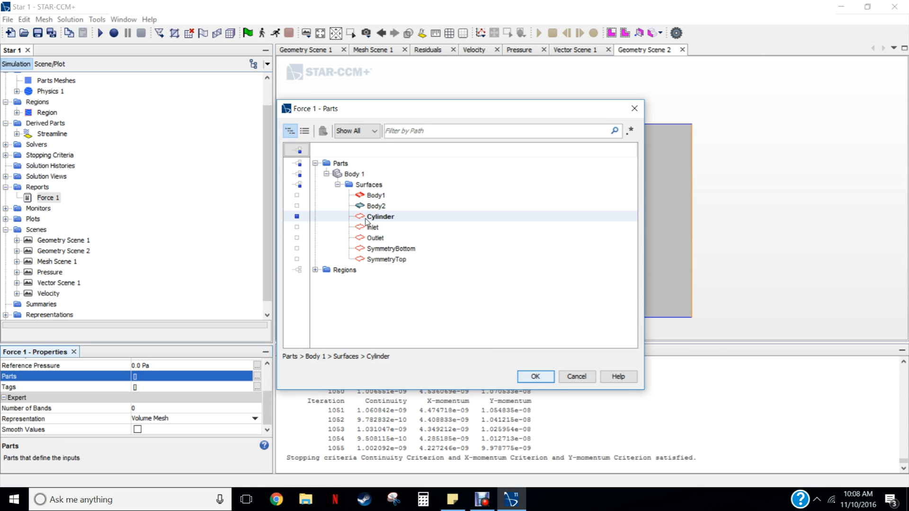
pyautogui.click(536, 377)
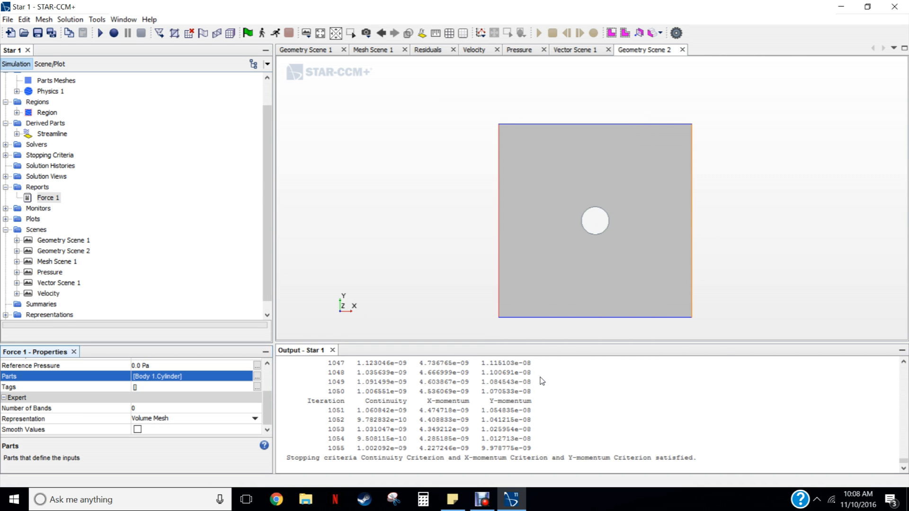
# - Run the Force 1 report and check its monitor value in the output
pyautogui.click(47, 197)
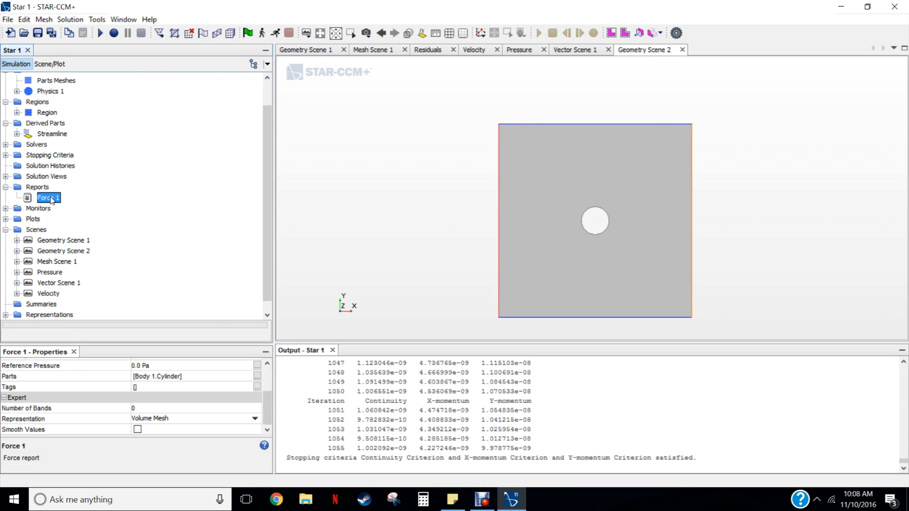
pyautogui.rightClick(50, 197)
pyautogui.click(87, 206)
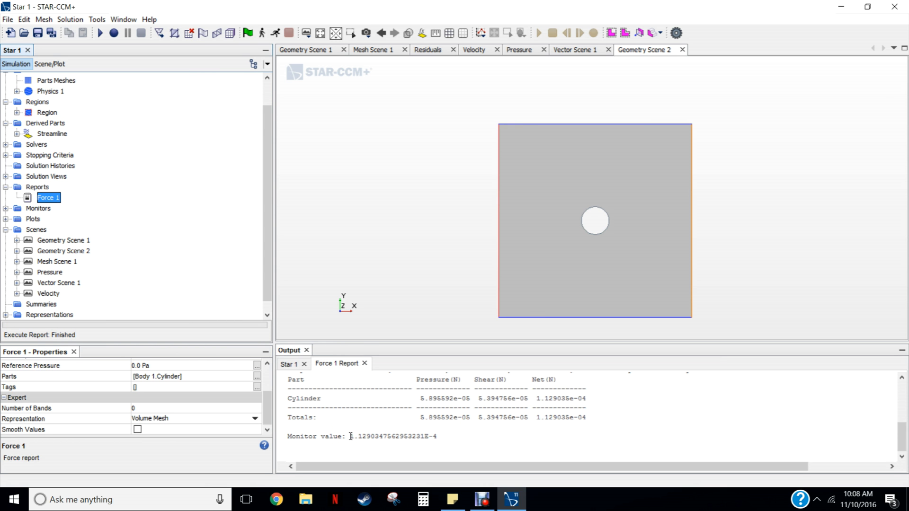
pyautogui.moveTo(350, 437); pyautogui.dragTo(431, 441)
pyautogui.click(432, 436)
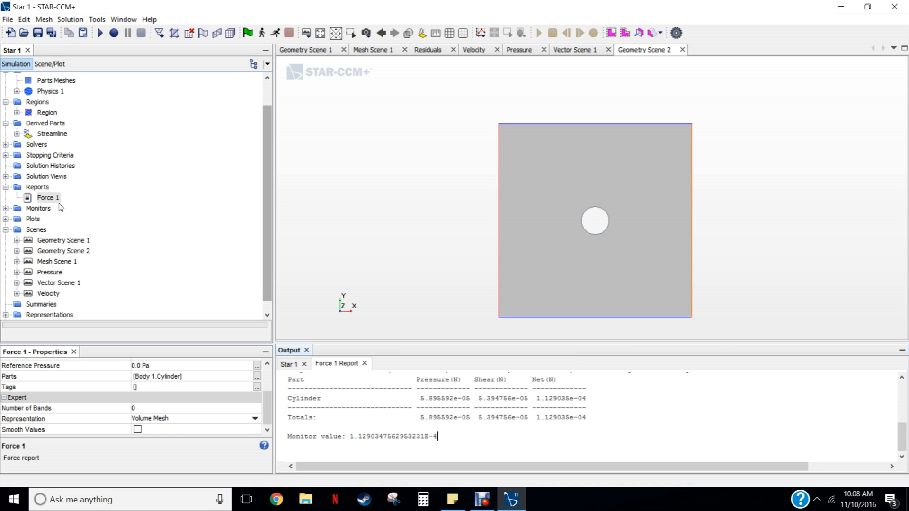
# - Set the Distance design parameter of 3D-CAD Model 1 to 1.3 m
pyautogui.moveTo(265, 132); pyautogui.dragTo(266, 90)
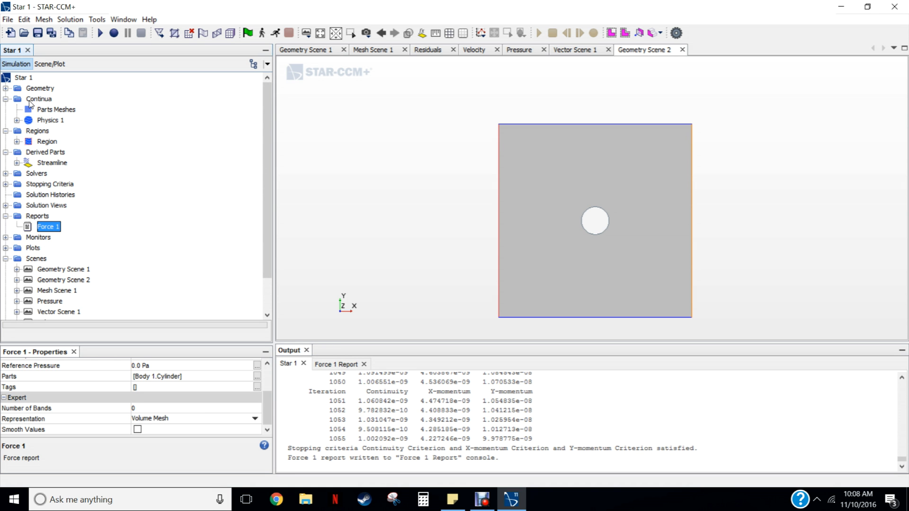
pyautogui.click(6, 89)
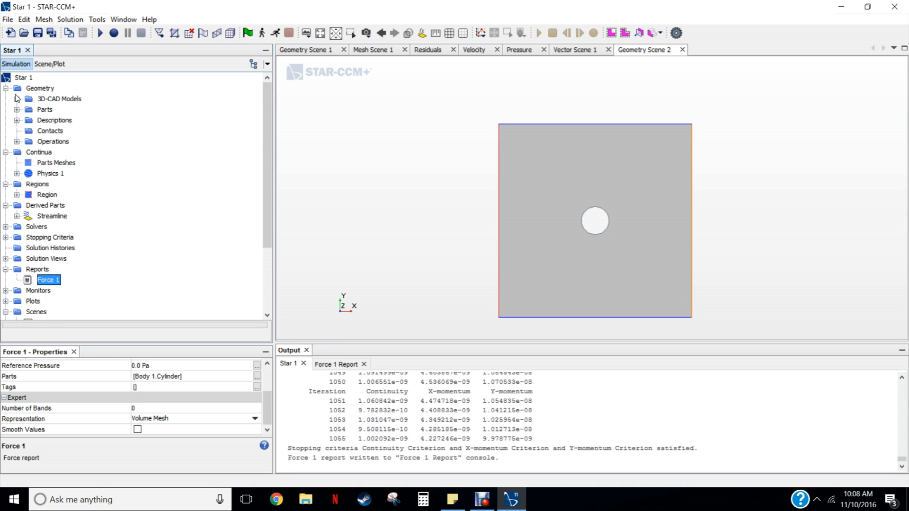
pyautogui.click(17, 99)
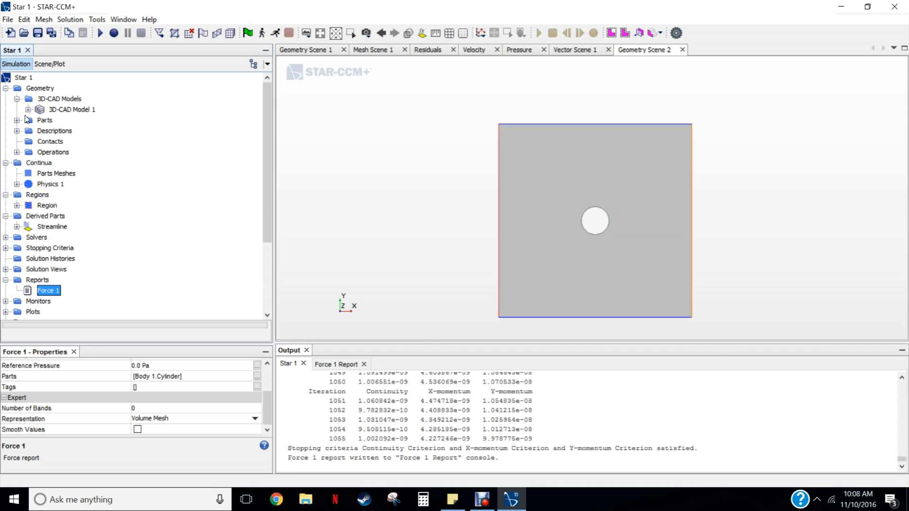
pyautogui.click(27, 109)
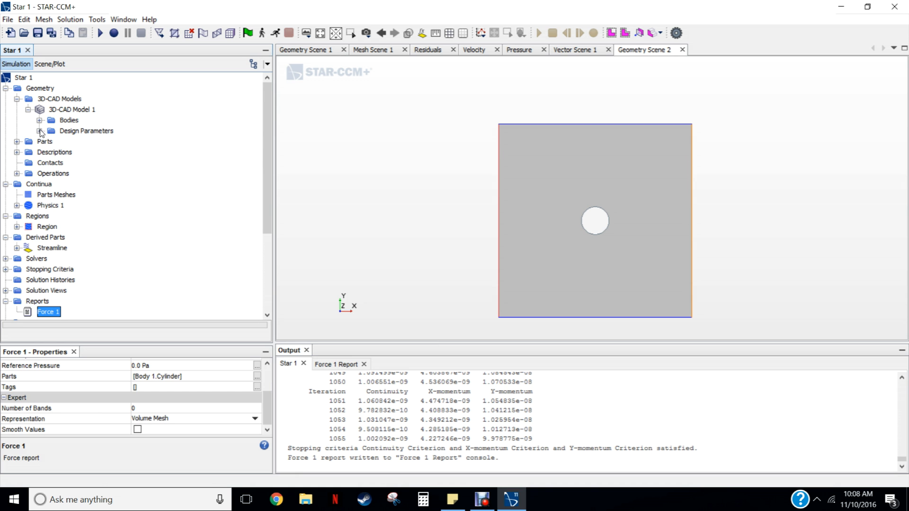
pyautogui.click(39, 131)
pyautogui.click(77, 142)
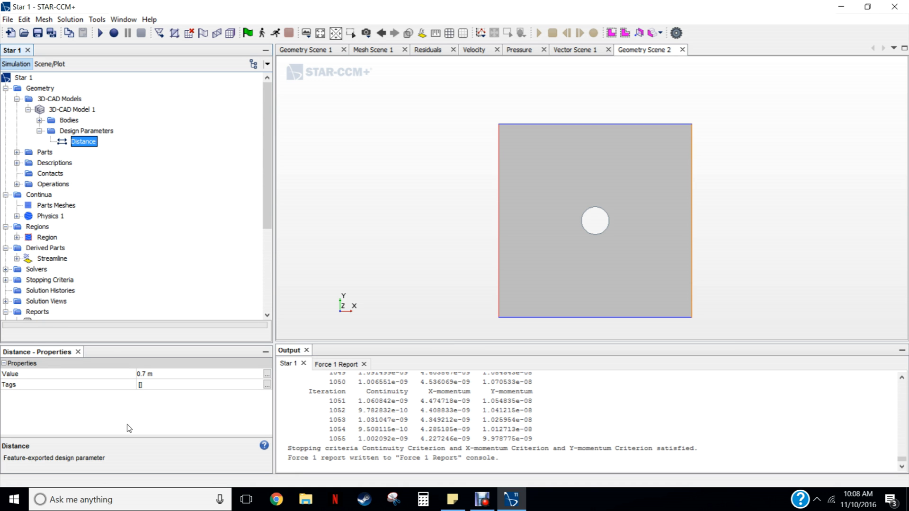
pyautogui.click(145, 374)
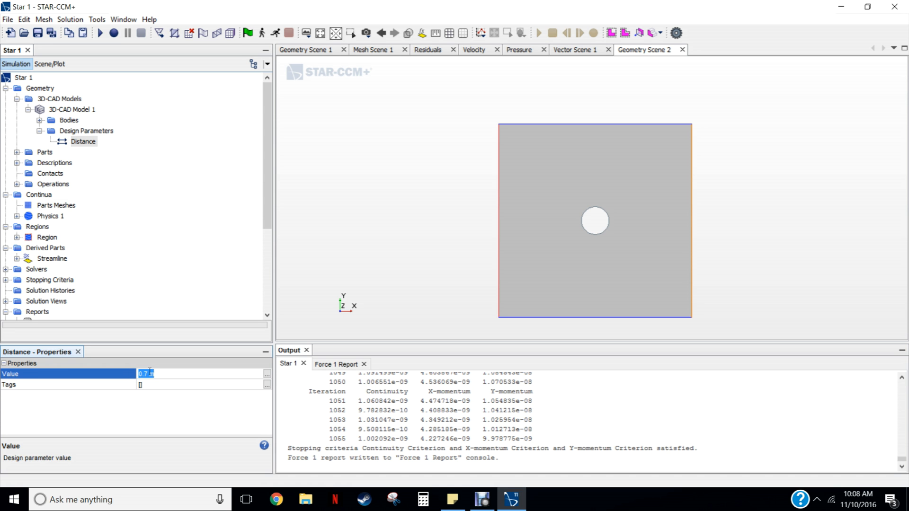
pyautogui.write('1.')
pyautogui.press('Return')
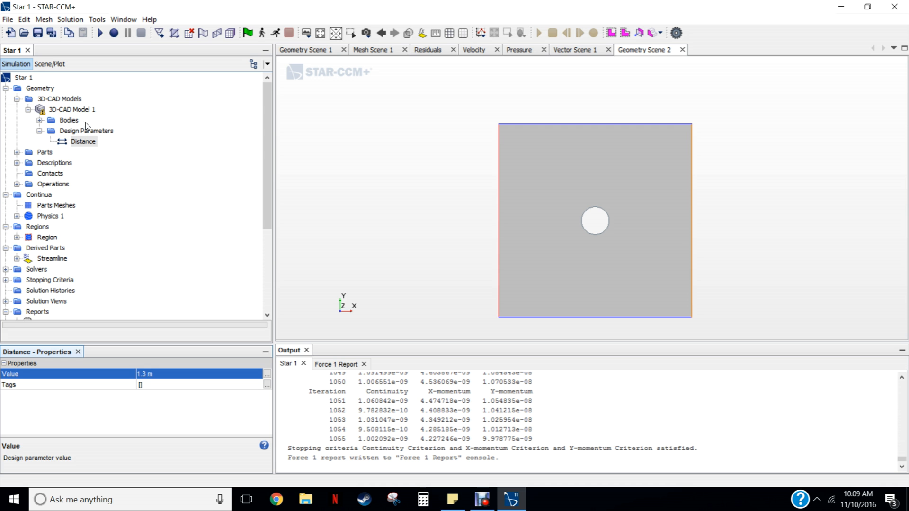
# - Update 3D-CAD Model 1 with the changed design parameter and update the Body 1 geometry part to match
pyautogui.click(61, 111)
pyautogui.rightClick(61, 111)
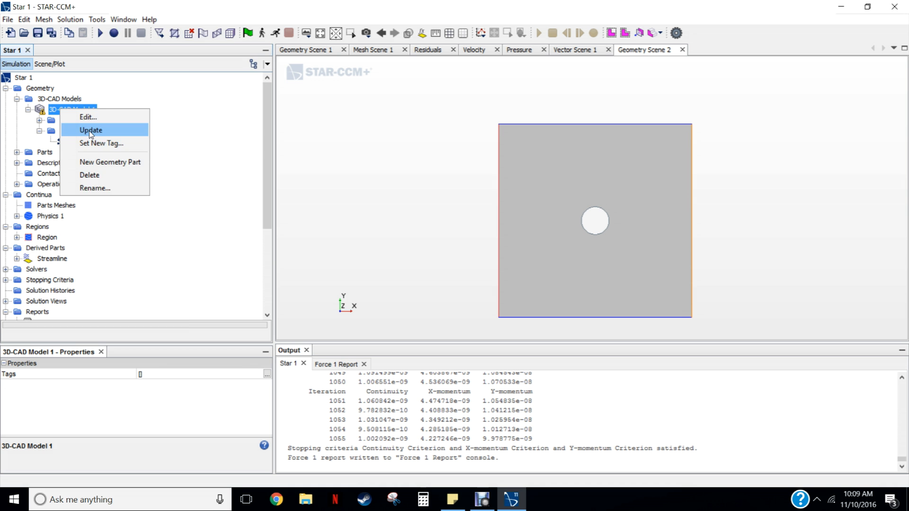
pyautogui.click(89, 131)
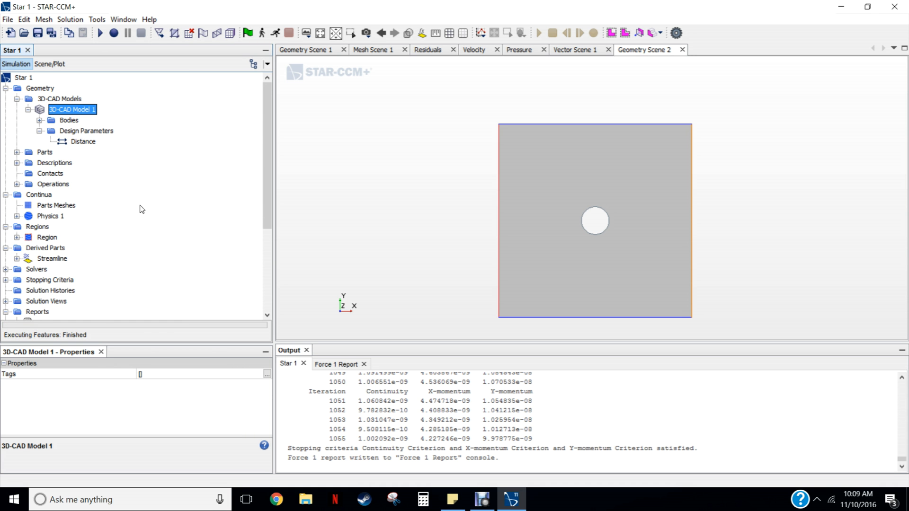
pyautogui.click(17, 153)
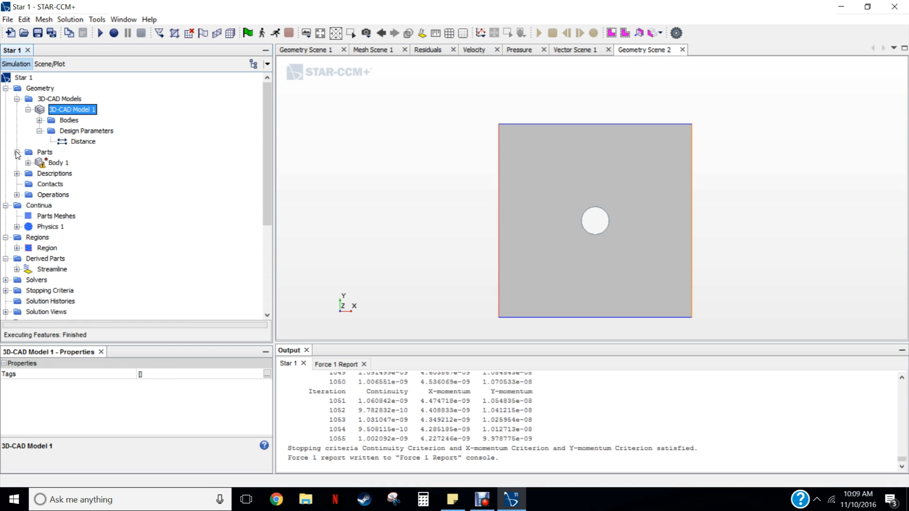
pyautogui.click(56, 164)
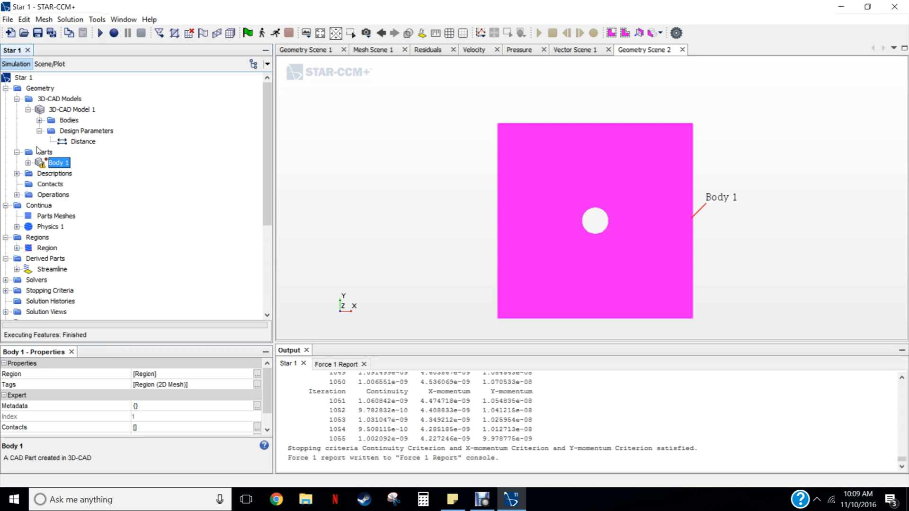
pyautogui.rightClick(57, 168)
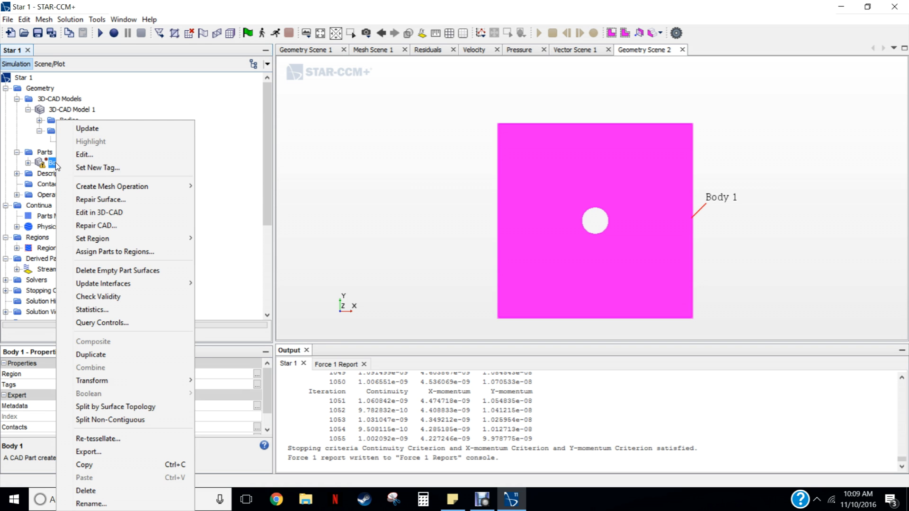
pyautogui.click(85, 132)
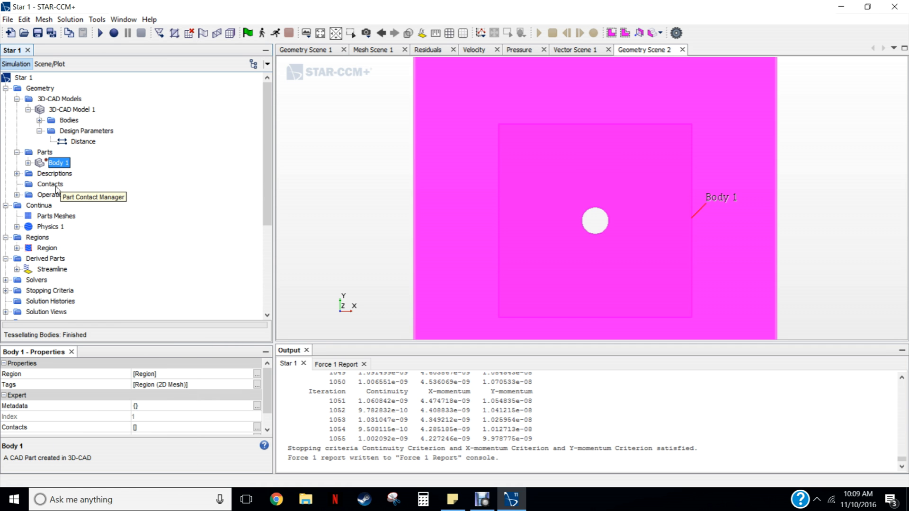
# - Execute the Badge for 2D Meshing and Automated Mesh (2D) operations to remesh the updated geometry
pyautogui.click(17, 195)
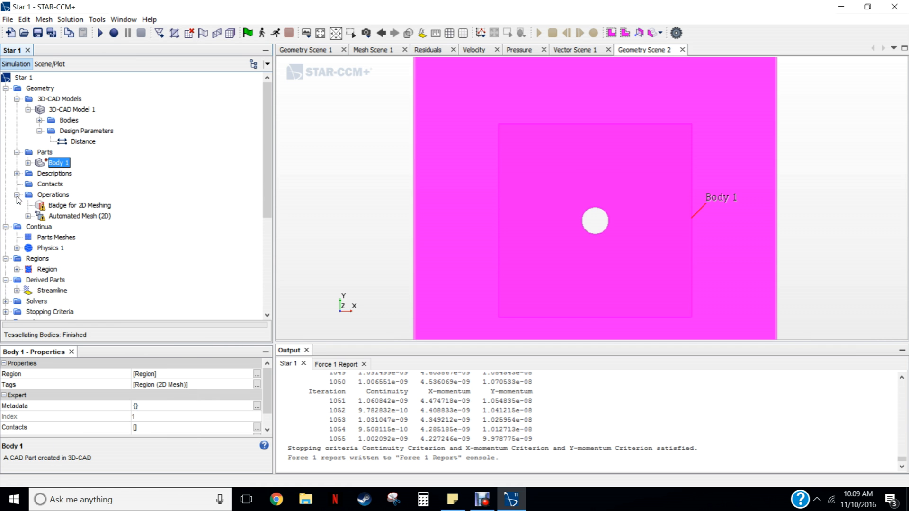
pyautogui.click(60, 208)
pyautogui.rightClick(60, 206)
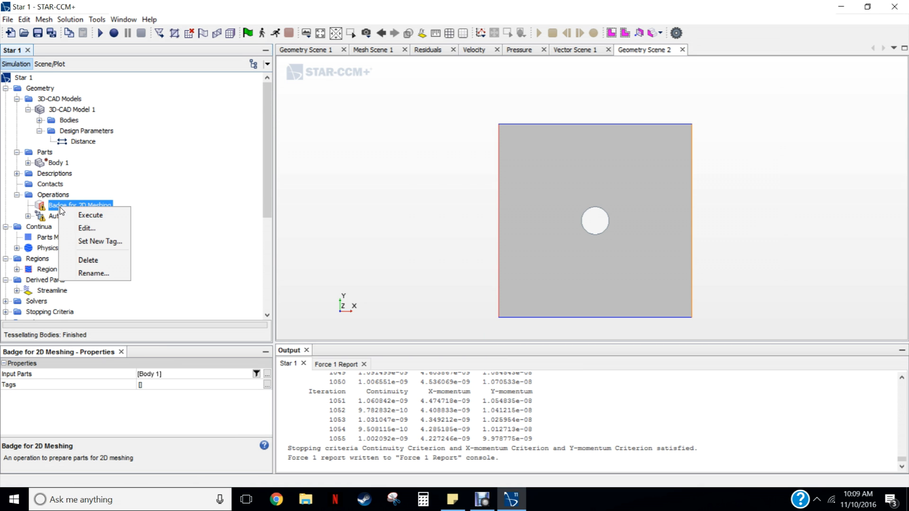
pyautogui.click(90, 215)
pyautogui.click(83, 217)
pyautogui.rightClick(81, 216)
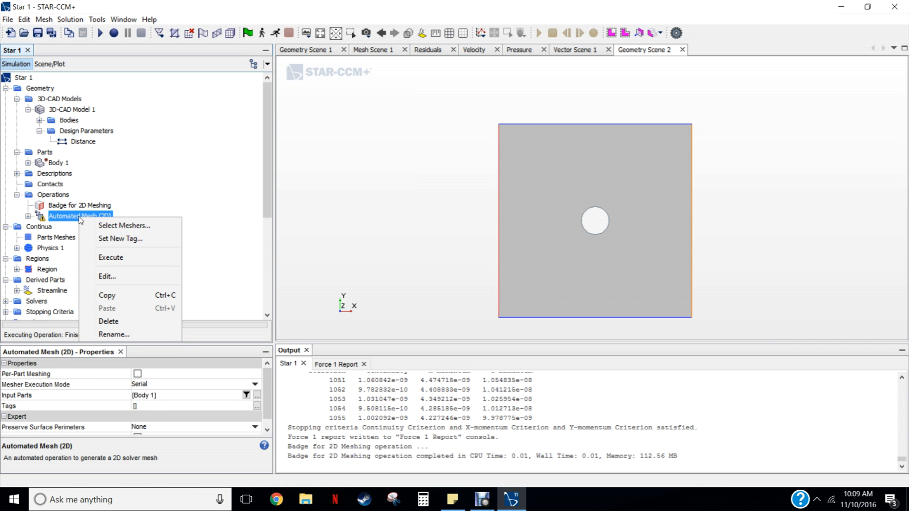
pyautogui.click(97, 257)
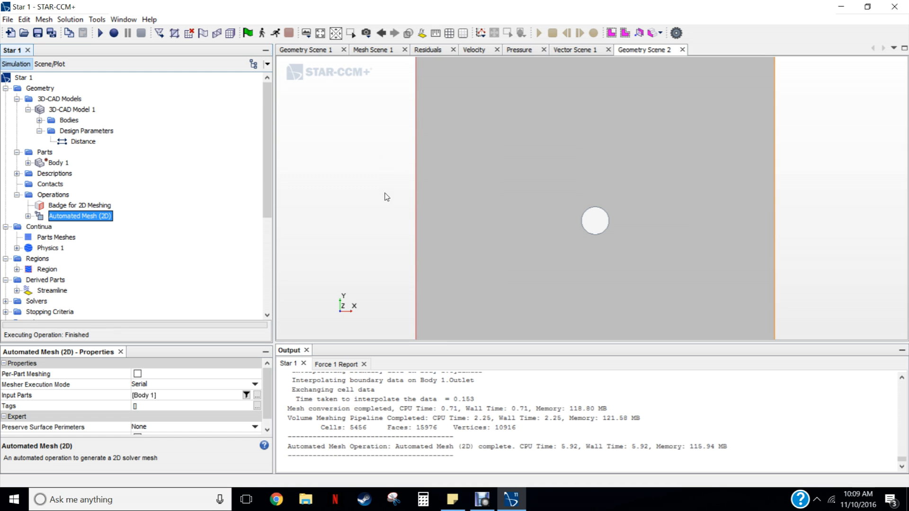
# - Examine the regenerated mesh in Mesh Scene 1, both across the whole domain and close around the cylinder
pyautogui.click(367, 50)
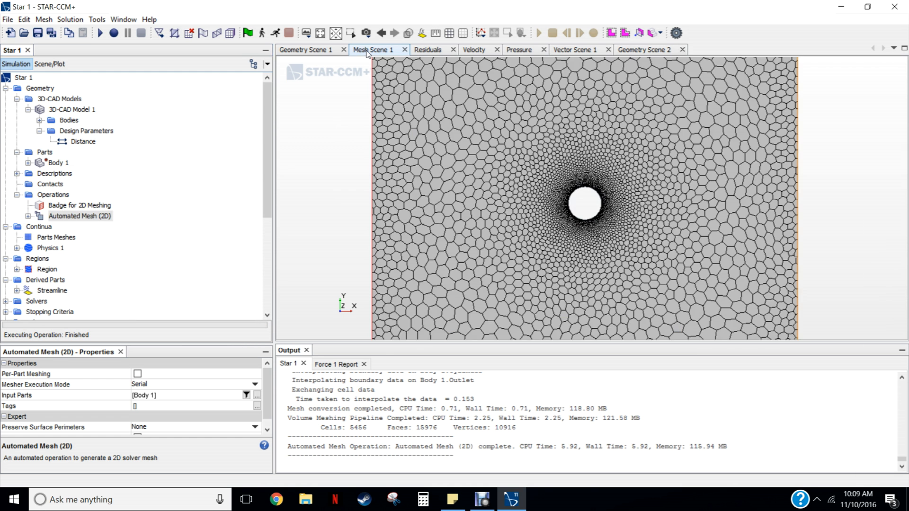
pyautogui.scroll(-4, 632, 204)
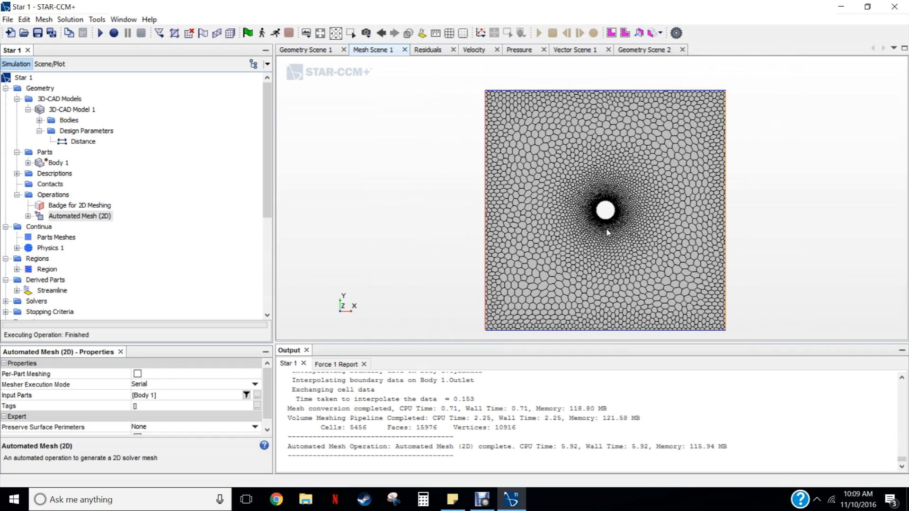
pyautogui.scroll(1, 608, 234)
pyautogui.scroll(5, 608, 232)
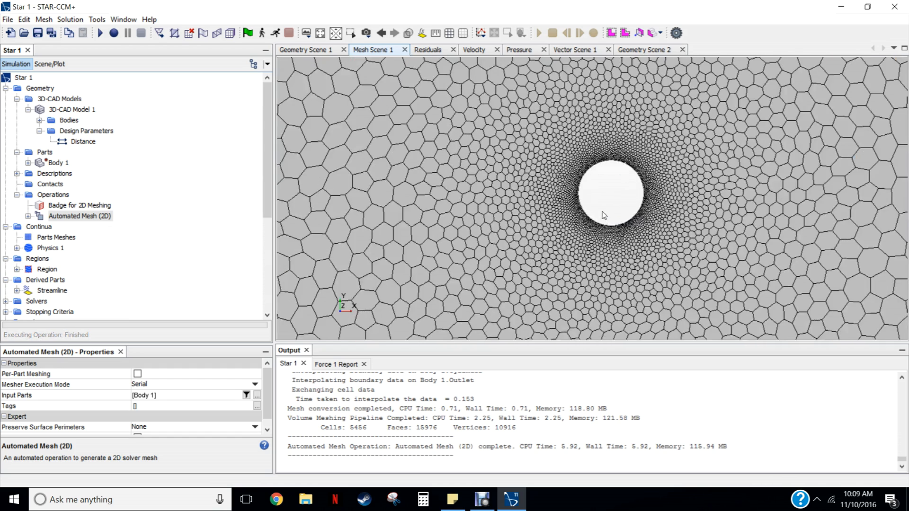
pyautogui.scroll(-3, 614, 206)
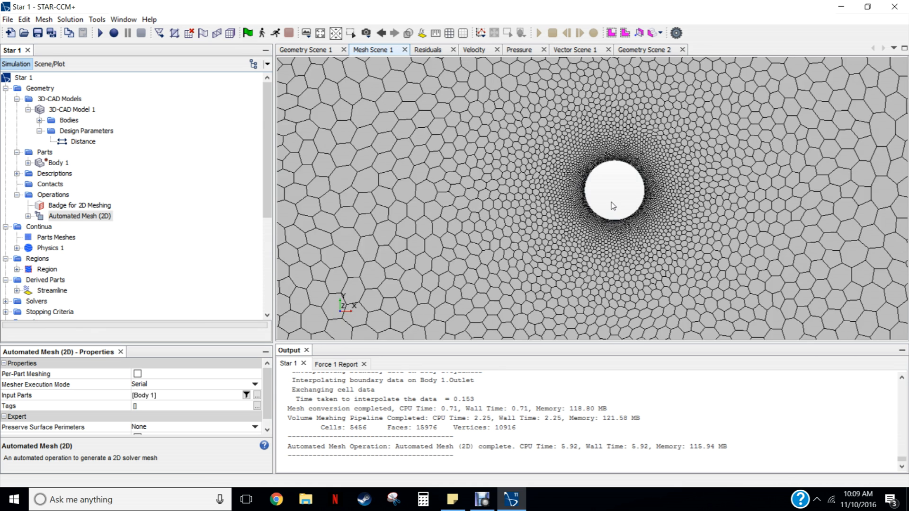
pyautogui.scroll(-2, 613, 206)
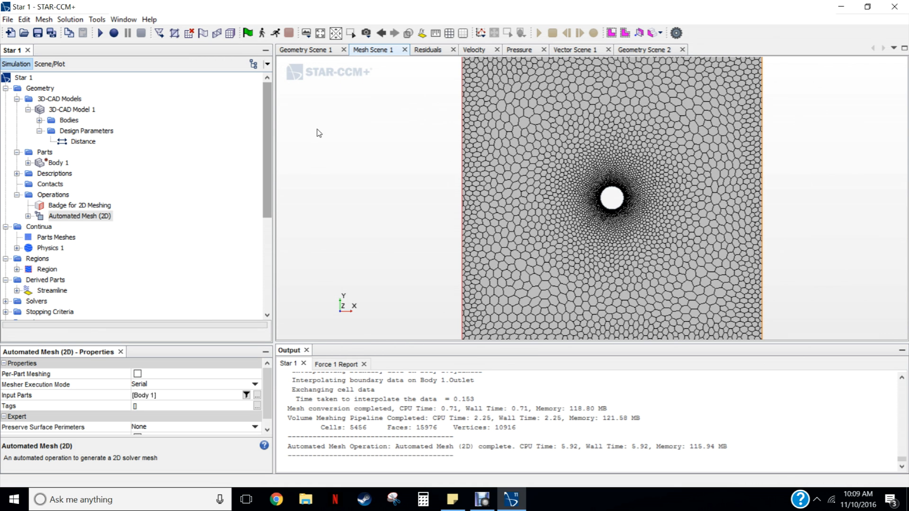
# - Run the simulation on the new mesh while monitoring the Residuals plot, and stop it at about iteration 1200
pyautogui.click(147, 208)
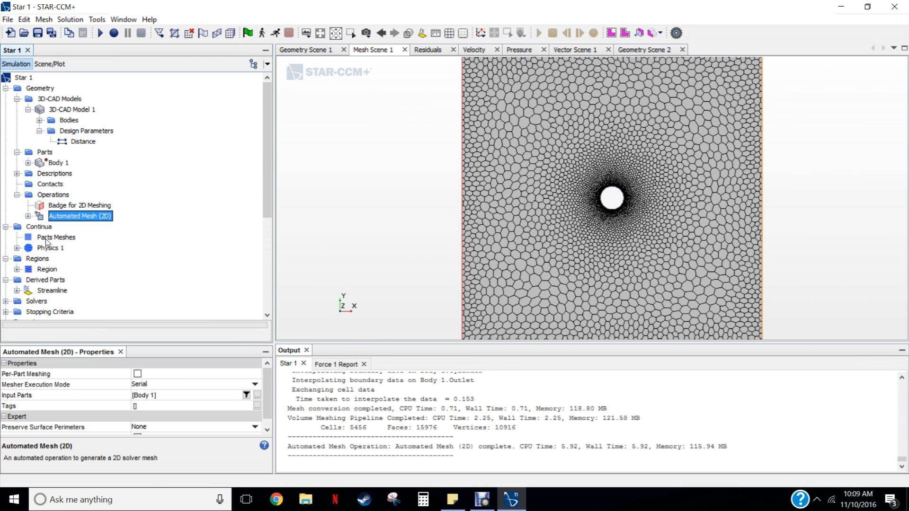
pyautogui.scroll(-3, 95, 259)
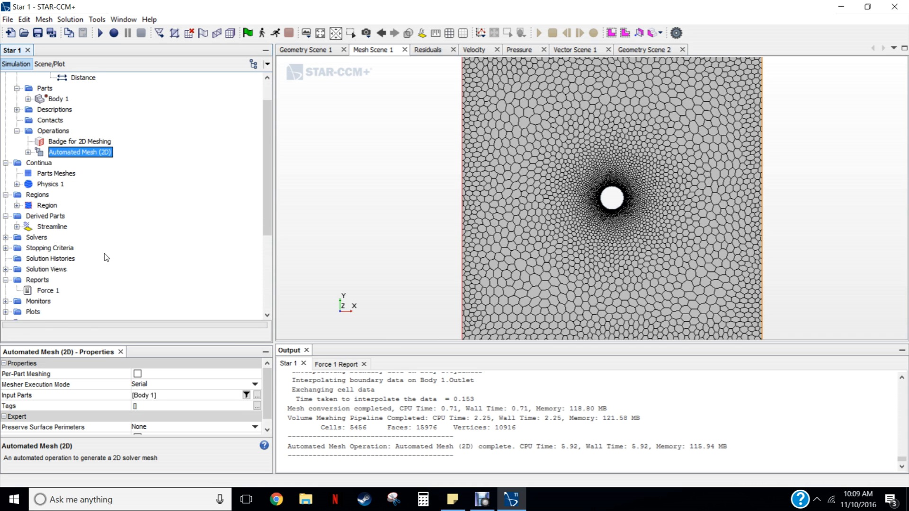
pyautogui.click(275, 32)
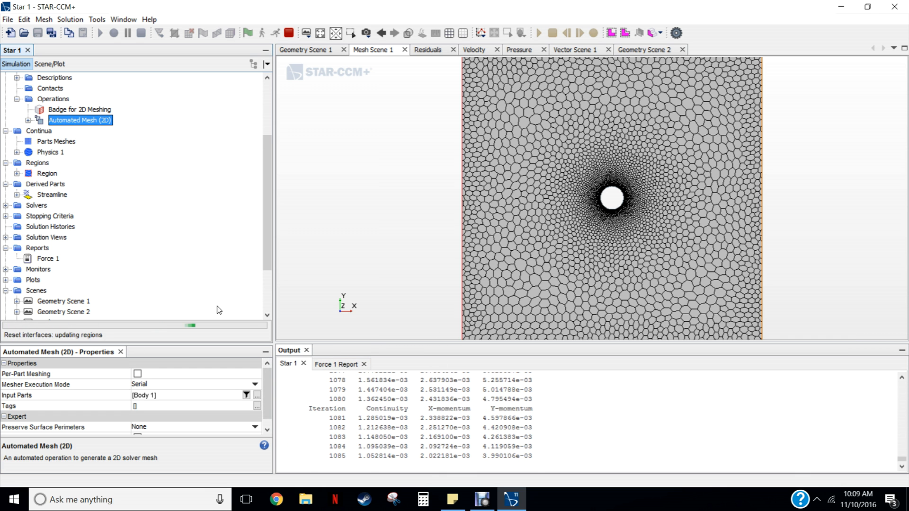
pyautogui.click(424, 51)
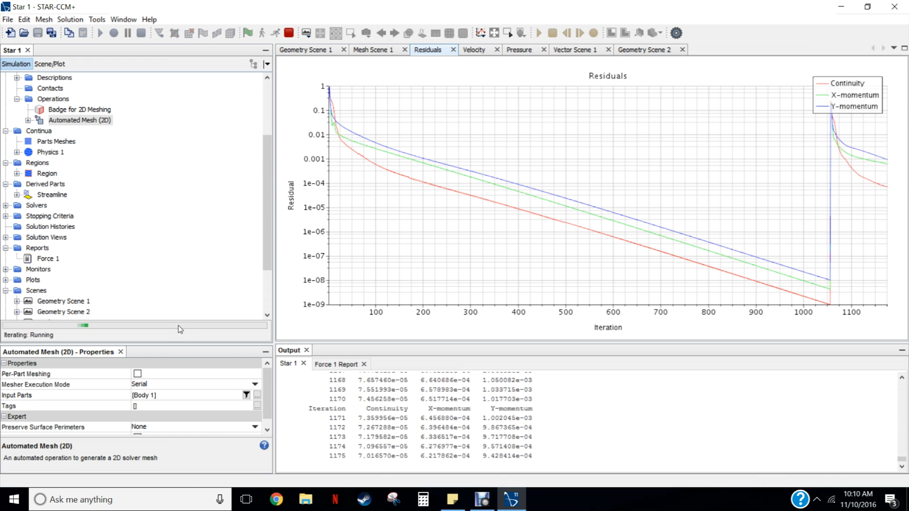
pyautogui.click(288, 33)
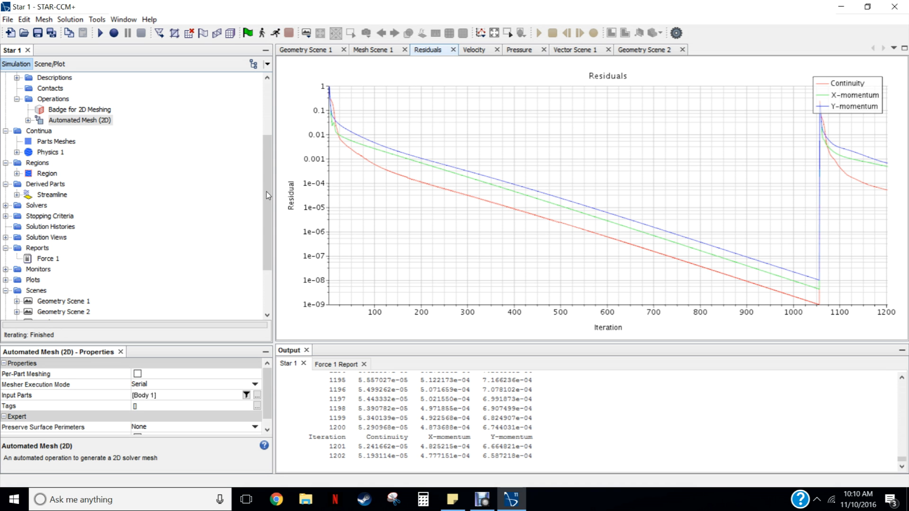
# - Show the whole domain in the Pressure scene and apply the Latest representation to it
pyautogui.scroll(-3, 263, 232)
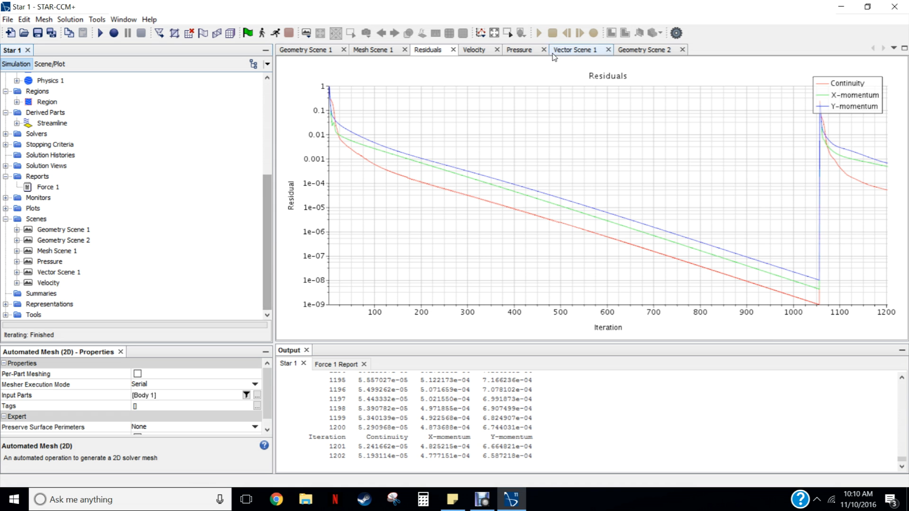
pyautogui.click(522, 52)
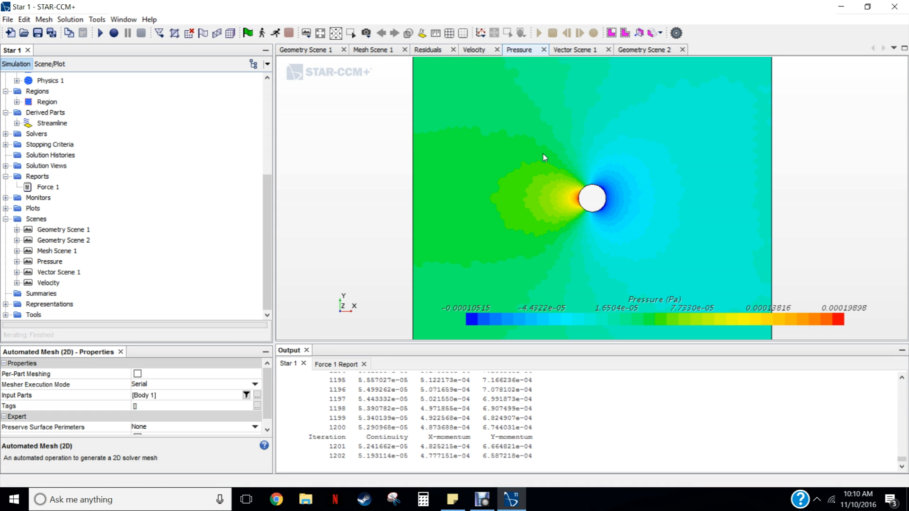
pyautogui.scroll(-3, 545, 155)
pyautogui.scroll(-1, 544, 155)
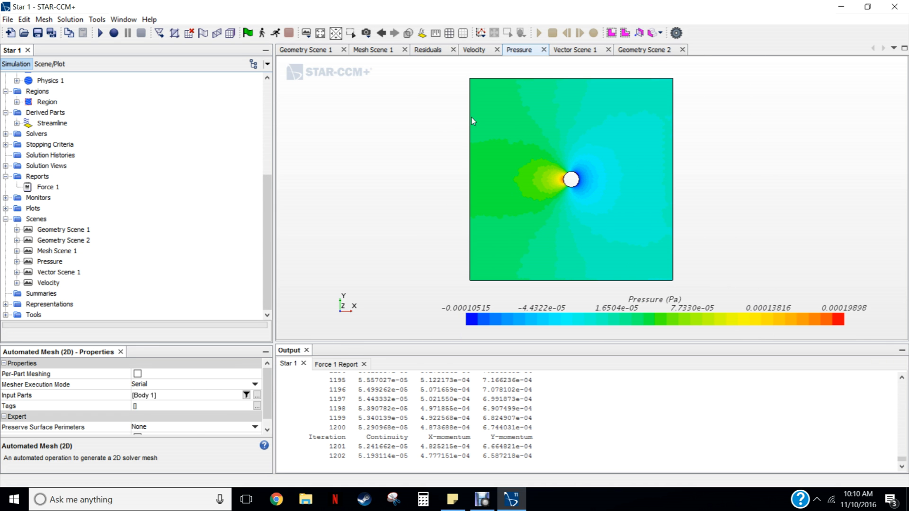
pyautogui.moveTo(426, 116); pyautogui.dragTo(424, 117, button='right')
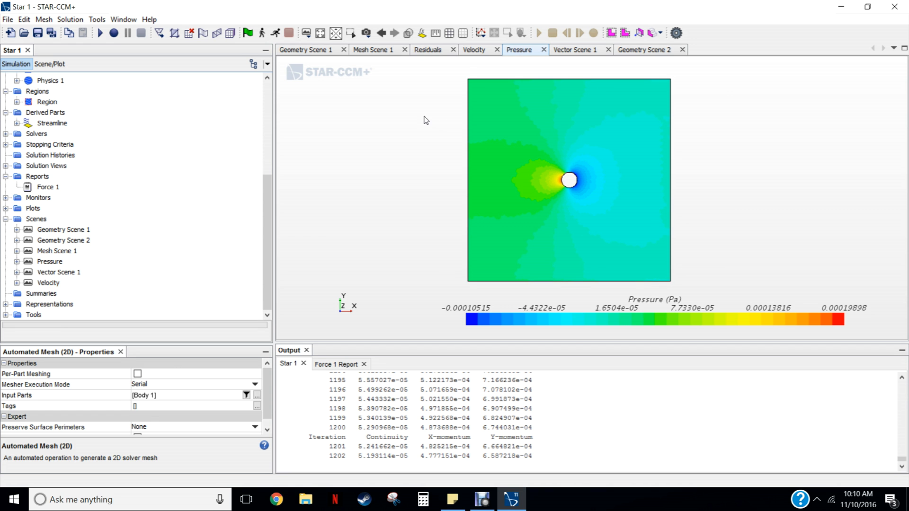
pyautogui.rightClick(424, 117)
pyautogui.moveTo(456, 151)
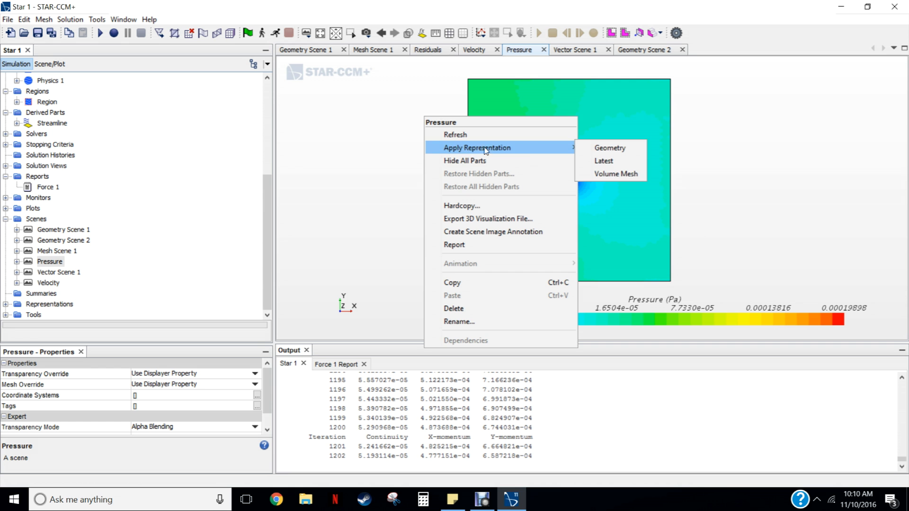
pyautogui.click(605, 162)
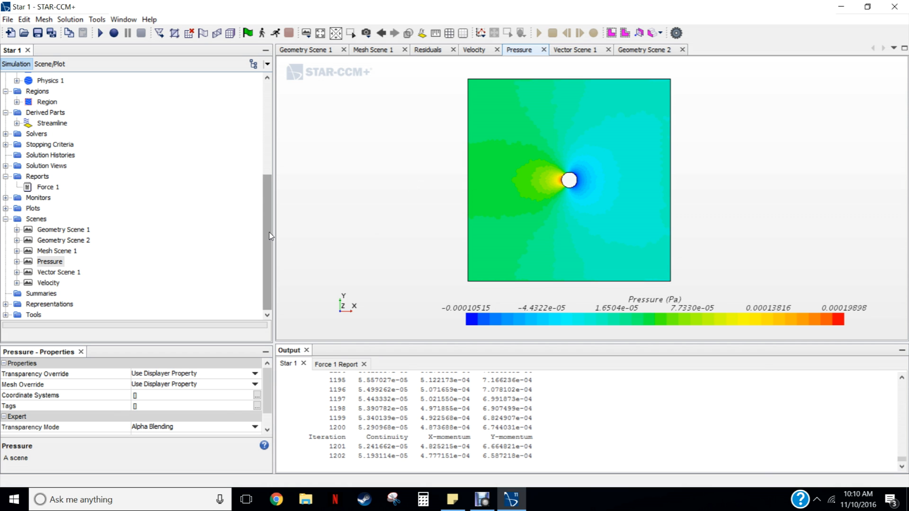
# - Review the Distance design parameter and the Force 1 report's settings and available actions without changing them
pyautogui.click(267, 148)
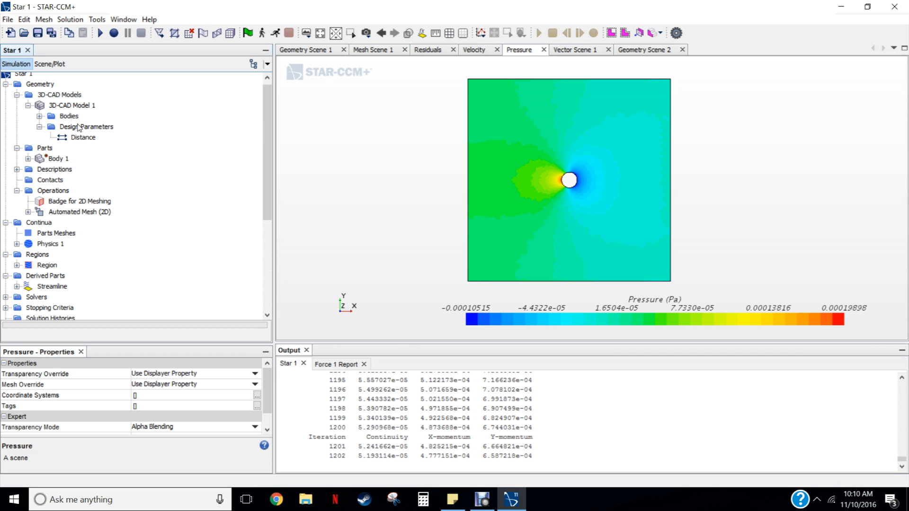
pyautogui.click(78, 139)
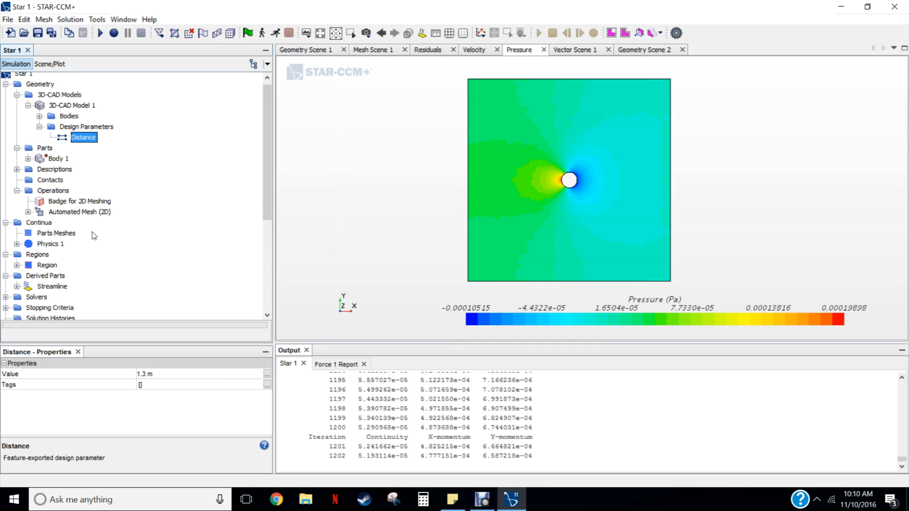
pyautogui.moveTo(269, 186); pyautogui.dragTo(261, 279)
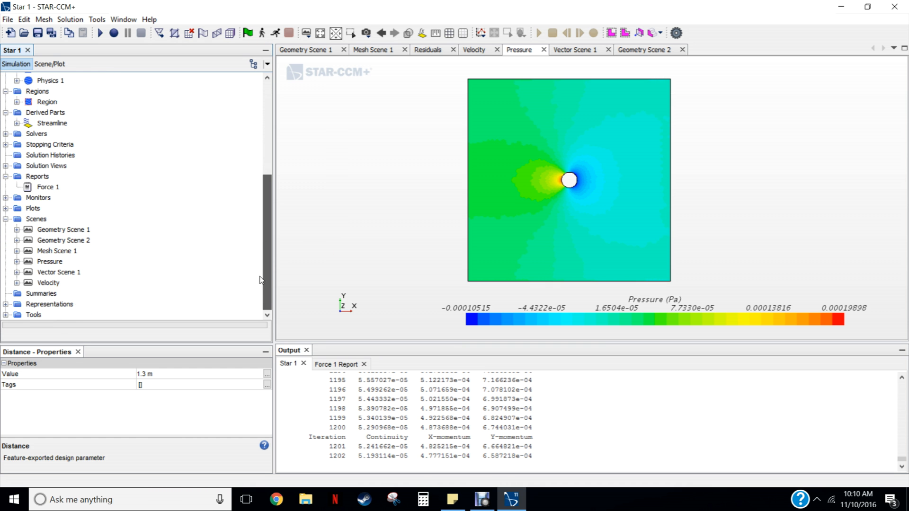
pyautogui.click(45, 188)
pyautogui.rightClick(44, 189)
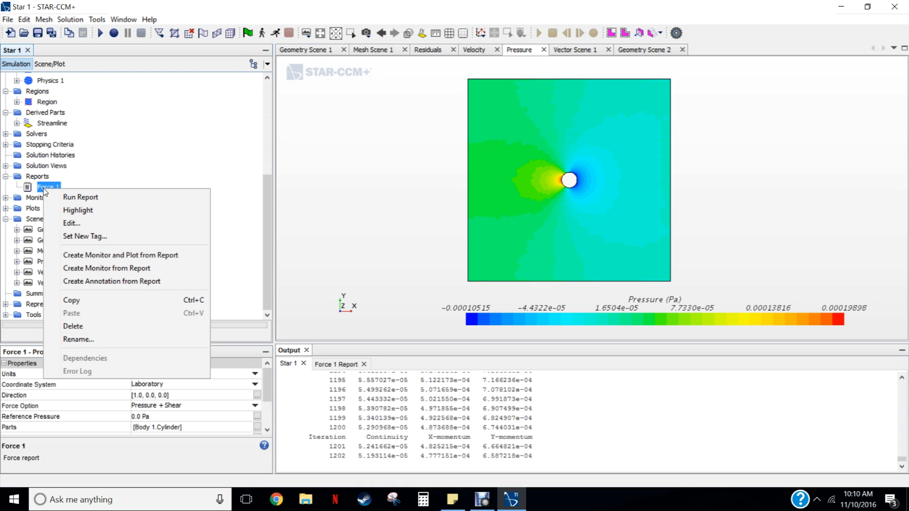
pyautogui.click(154, 153)
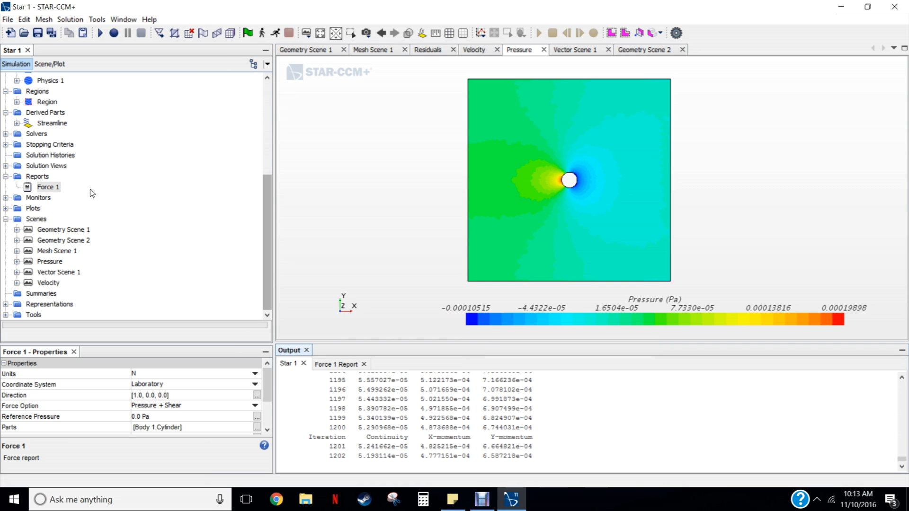
pyautogui.click(91, 190)
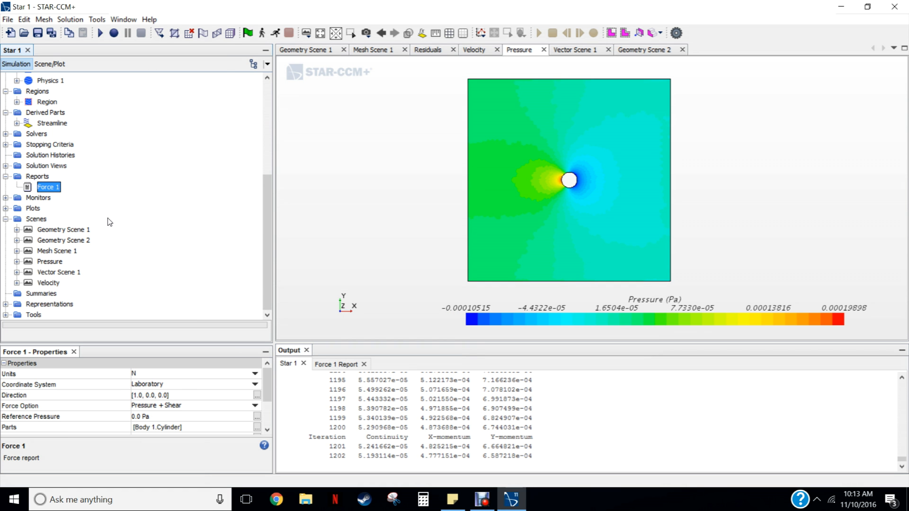
# - Save the simulation under the file name Tutorial in the Documents folder
pyautogui.click(7, 19)
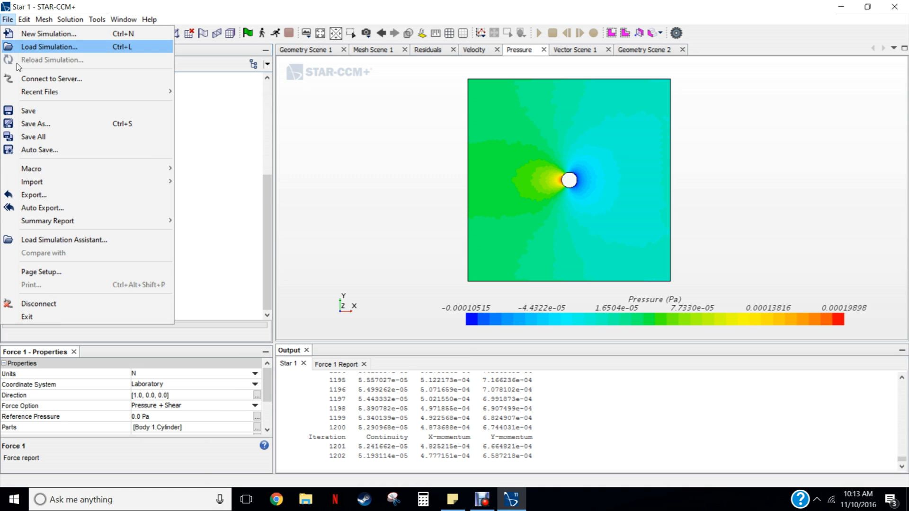
pyautogui.click(30, 124)
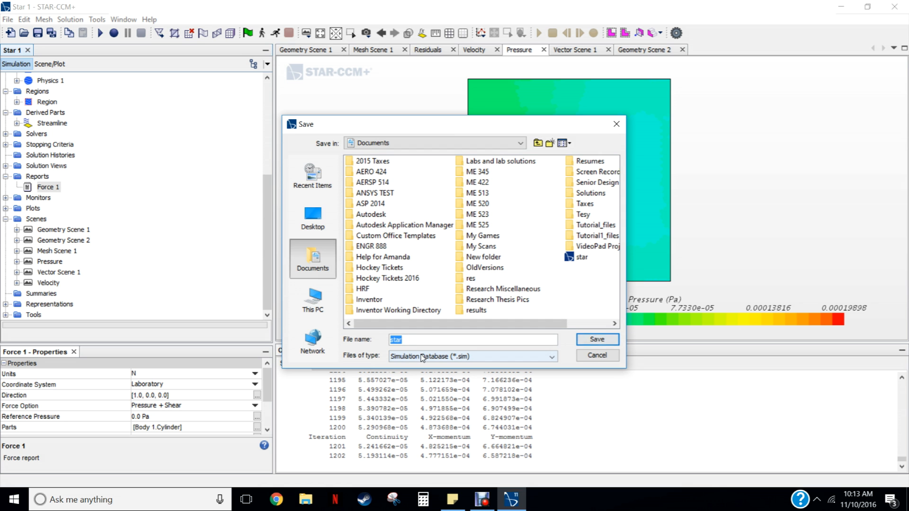
pyautogui.write('Tutorial')
pyautogui.click(606, 344)
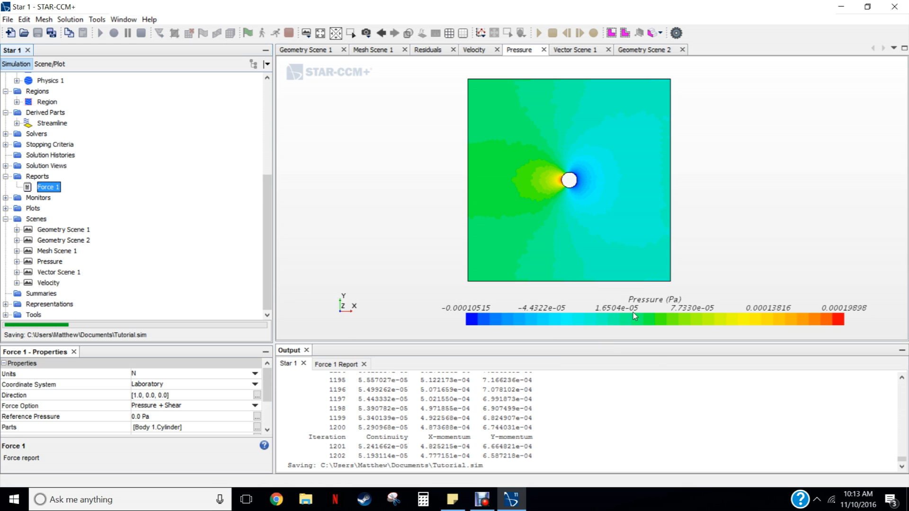